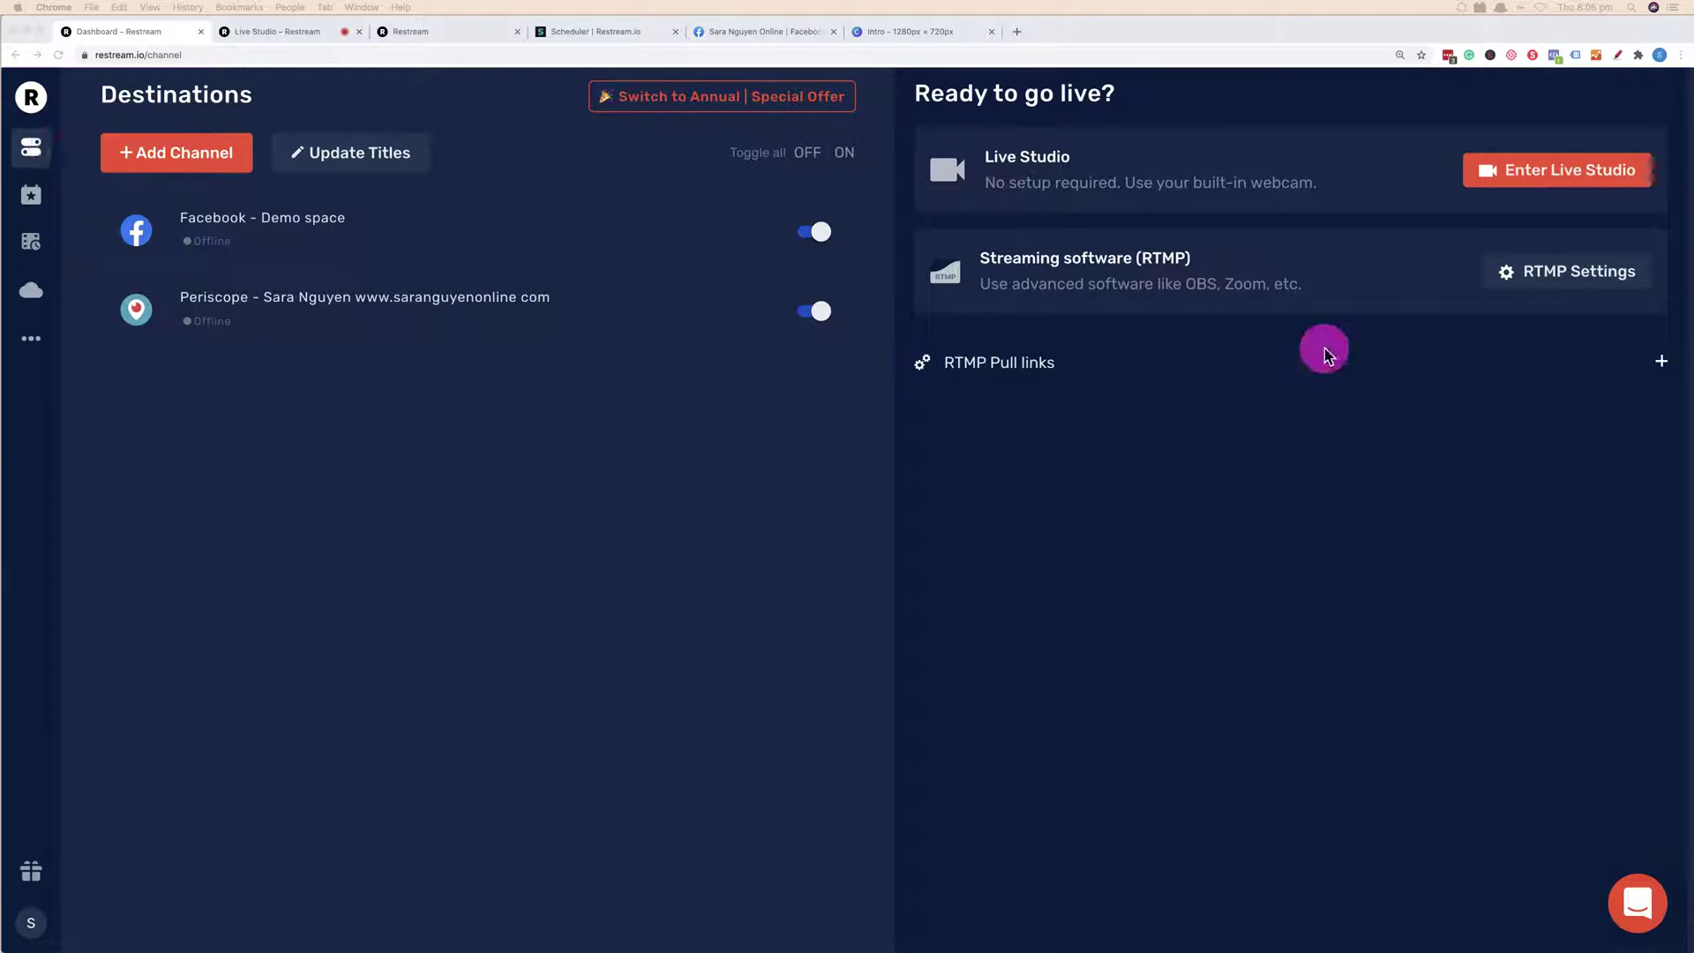
Open the form for adding a new channel and examine the full list of supported streaming services.
left_click(1173, 540)
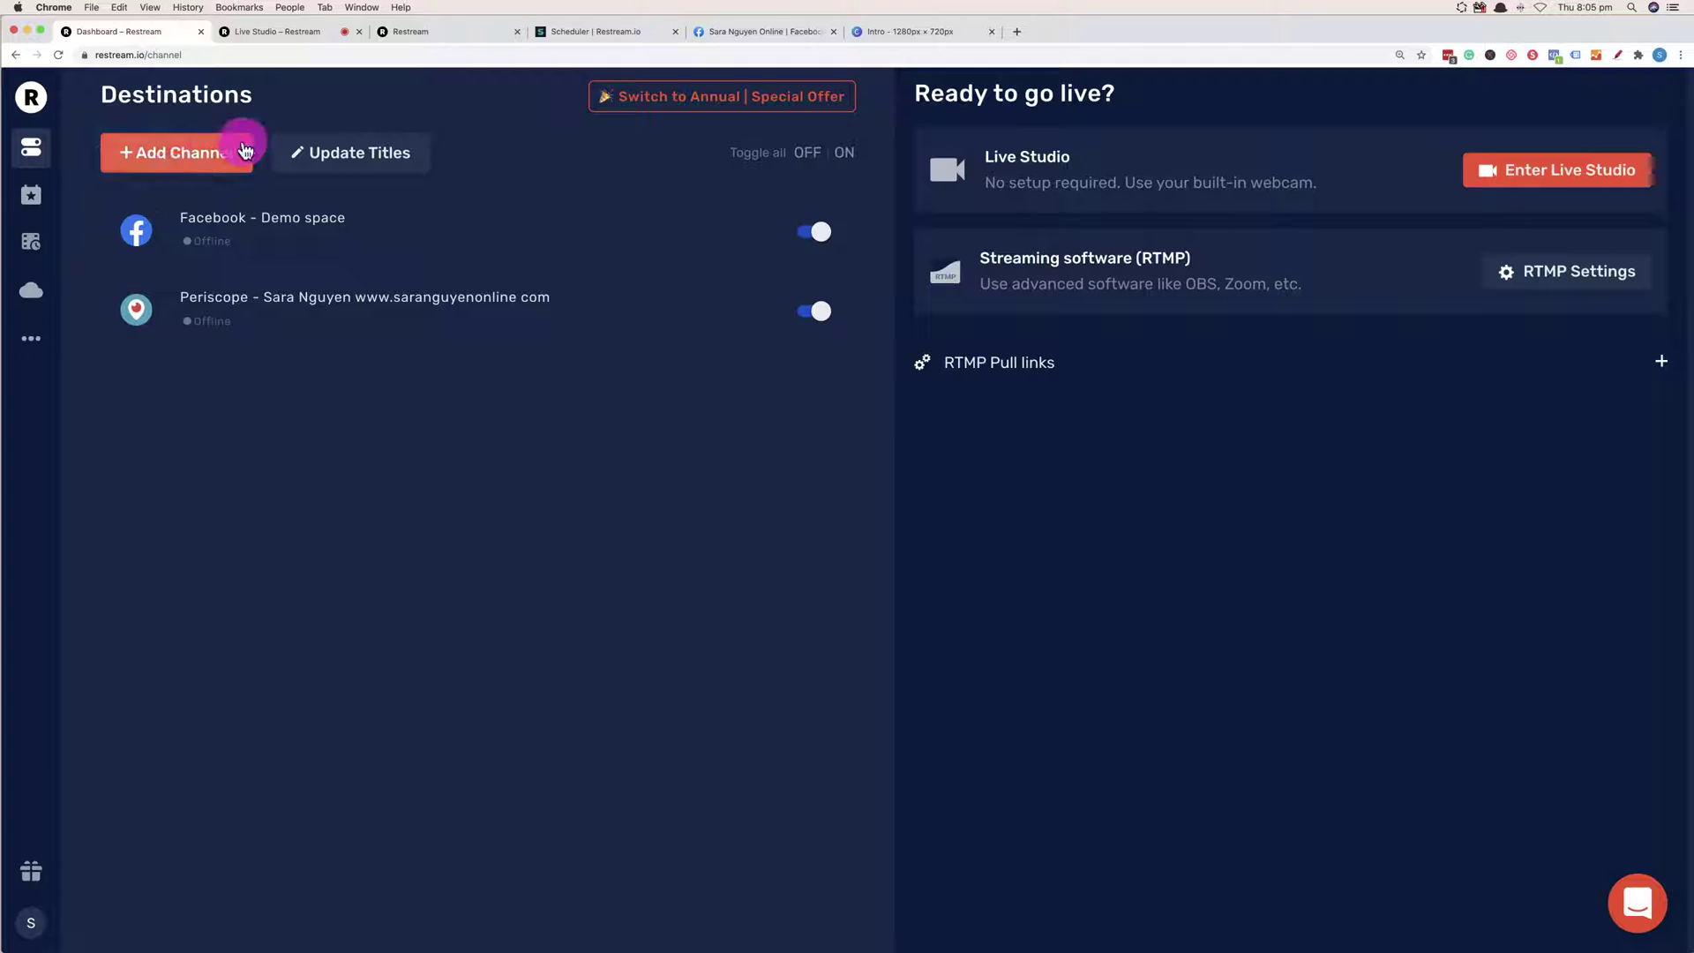
left_click(231, 151)
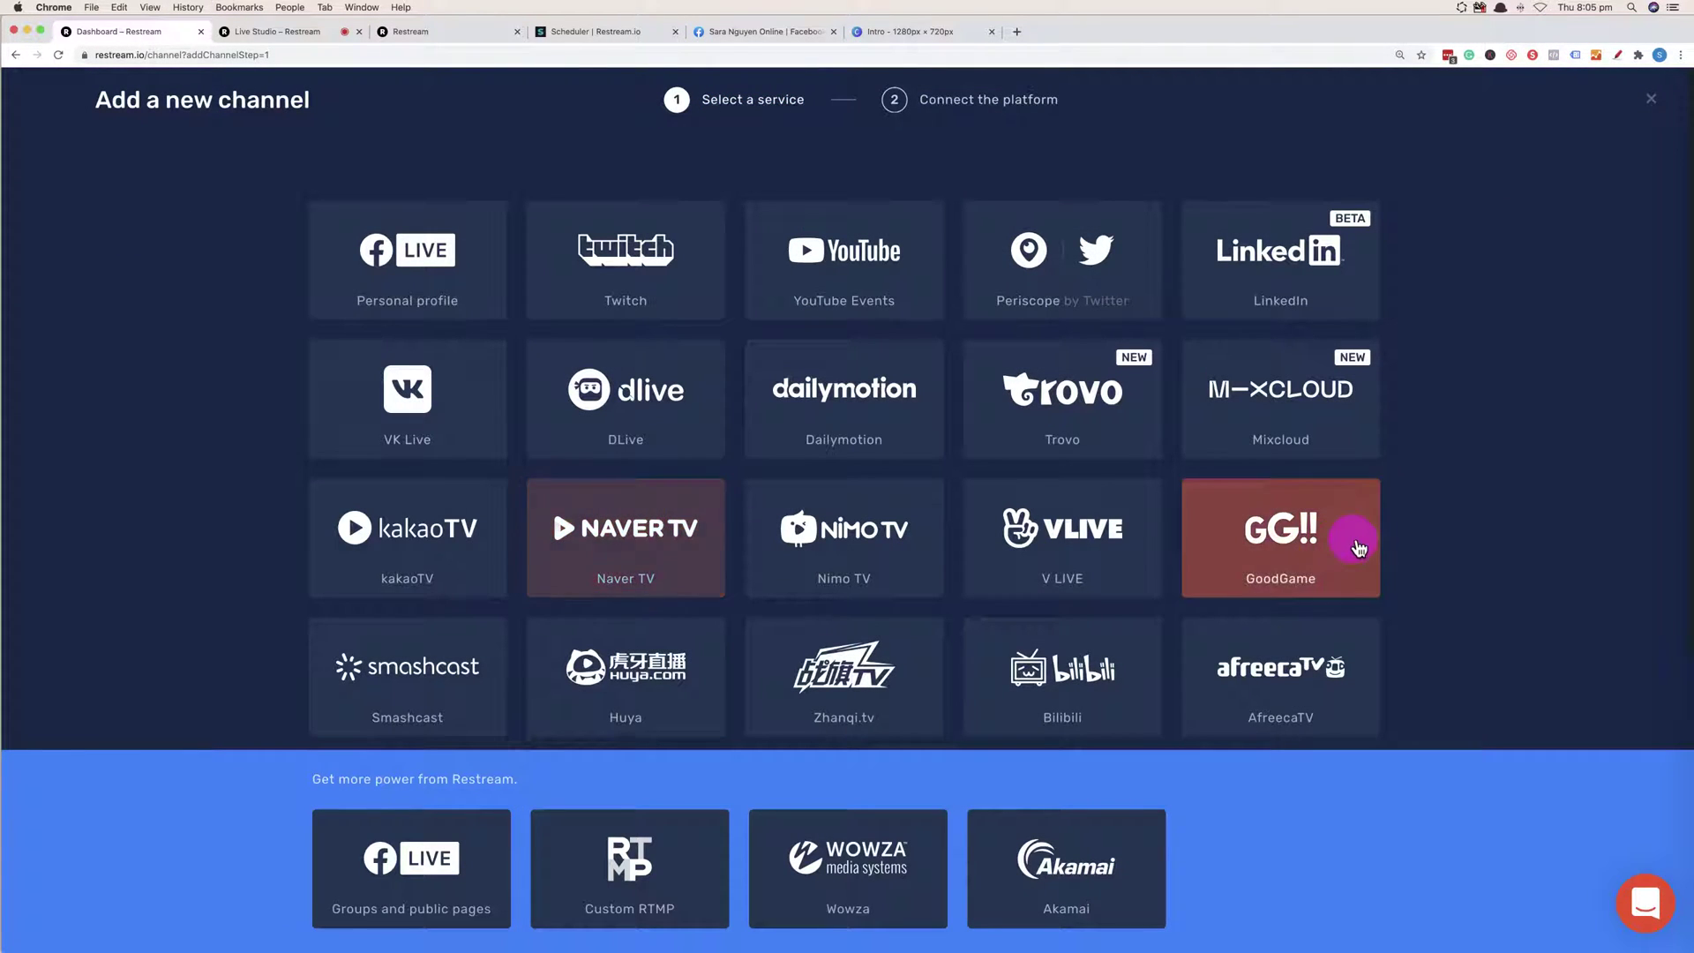
scroll(1438, 525, "down", 1)
scroll(1438, 529, "down", 5)
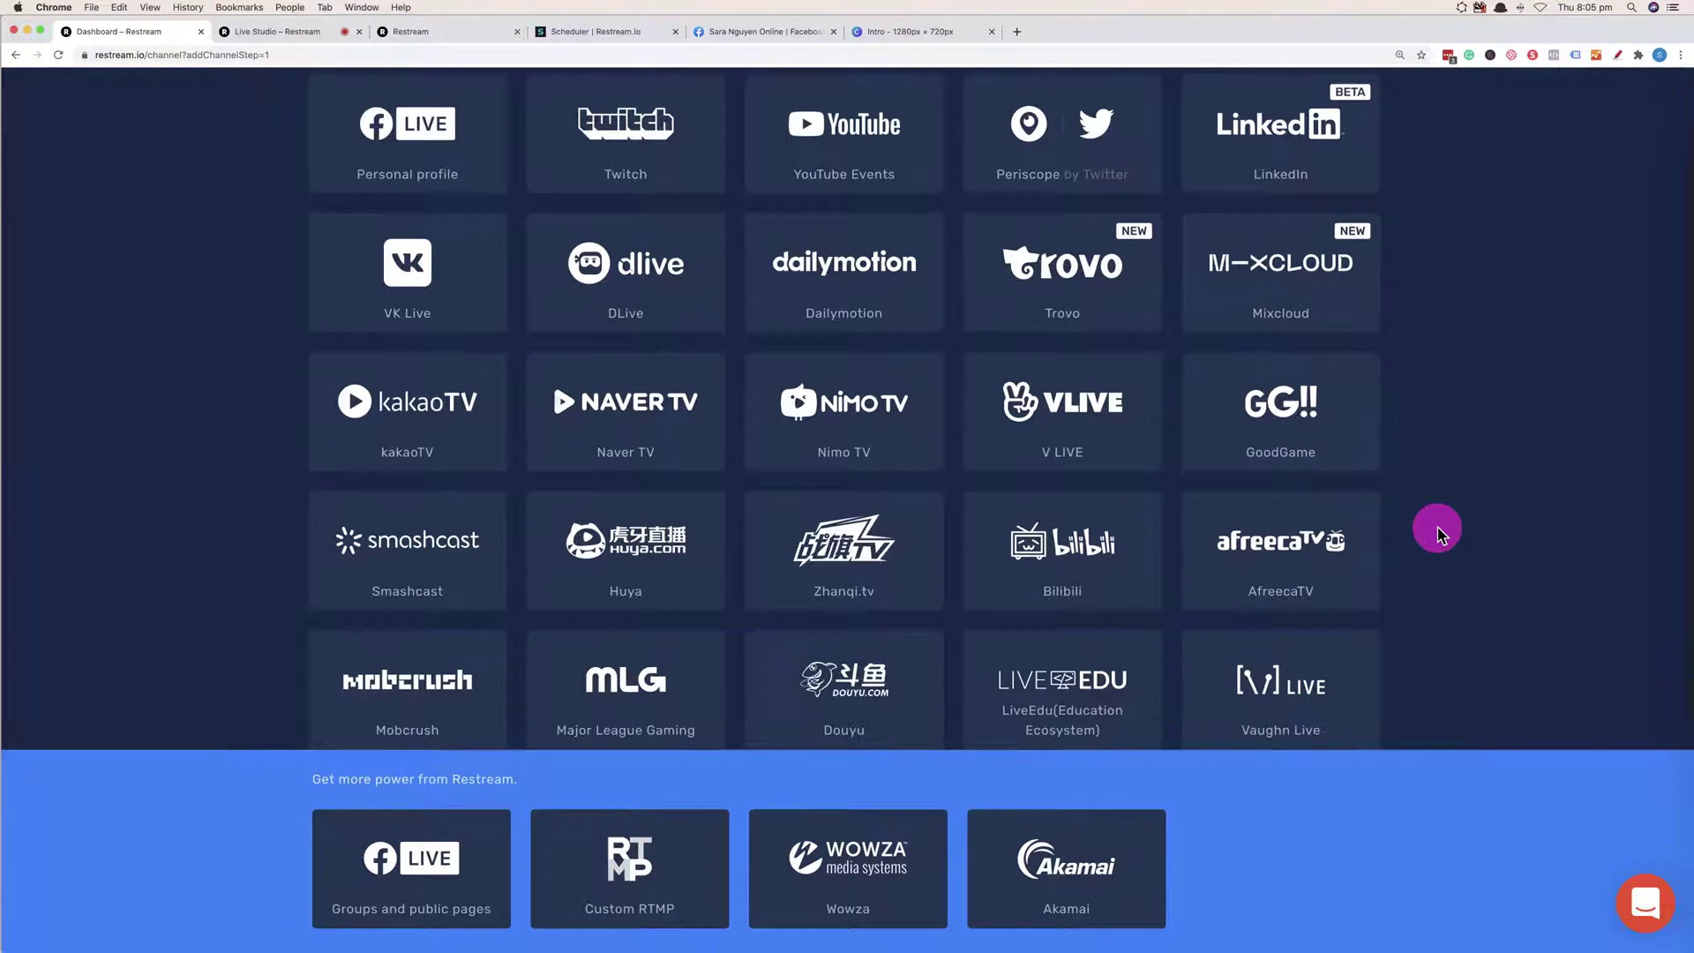
scroll(1437, 530, "down", 7)
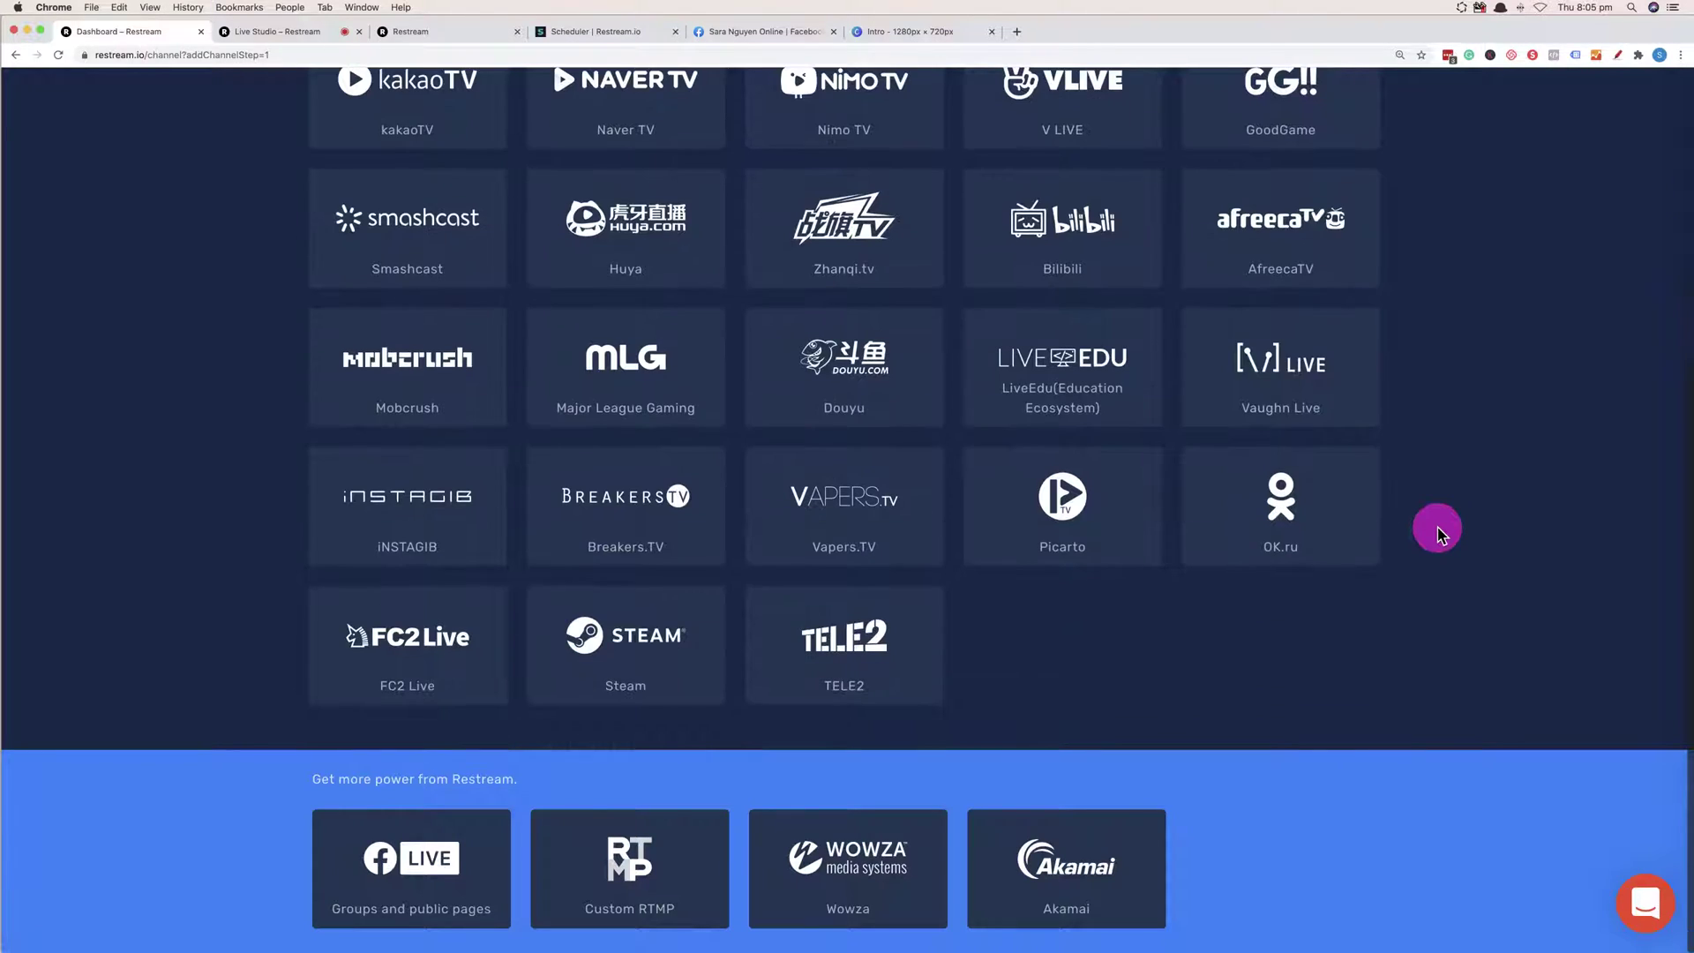
scroll(1437, 529, "up", 10)
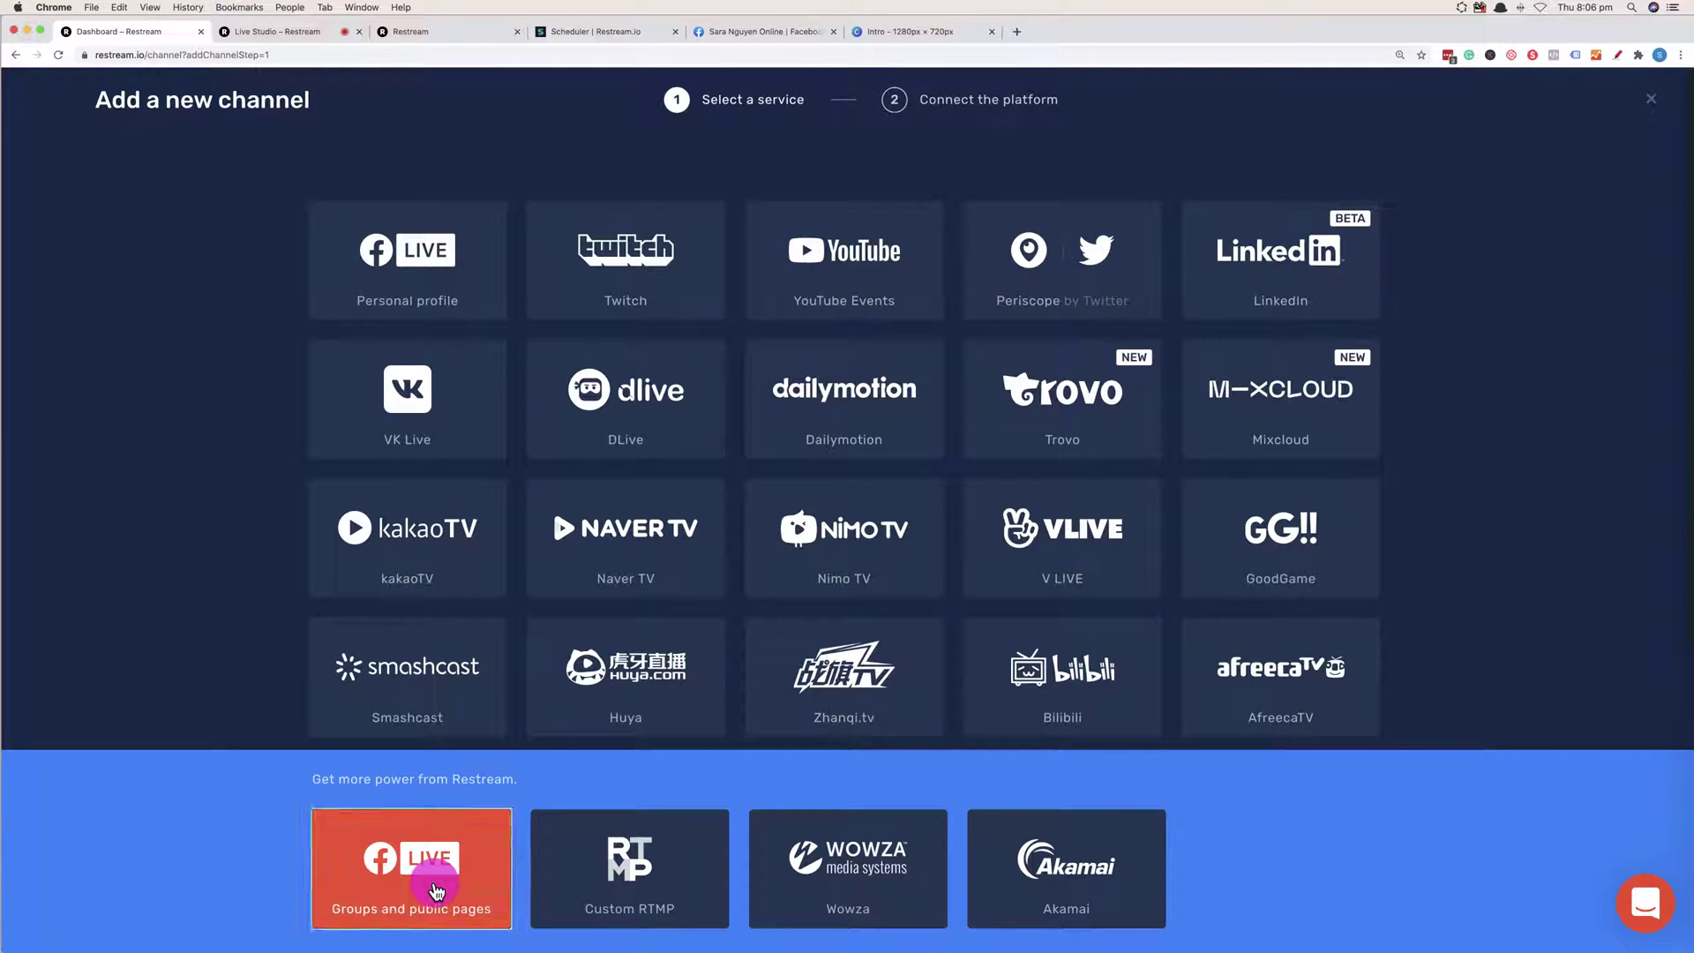
View the Facebook Live connection page for groups and public pages, and return to the destinations dashboard.
left_click(435, 889)
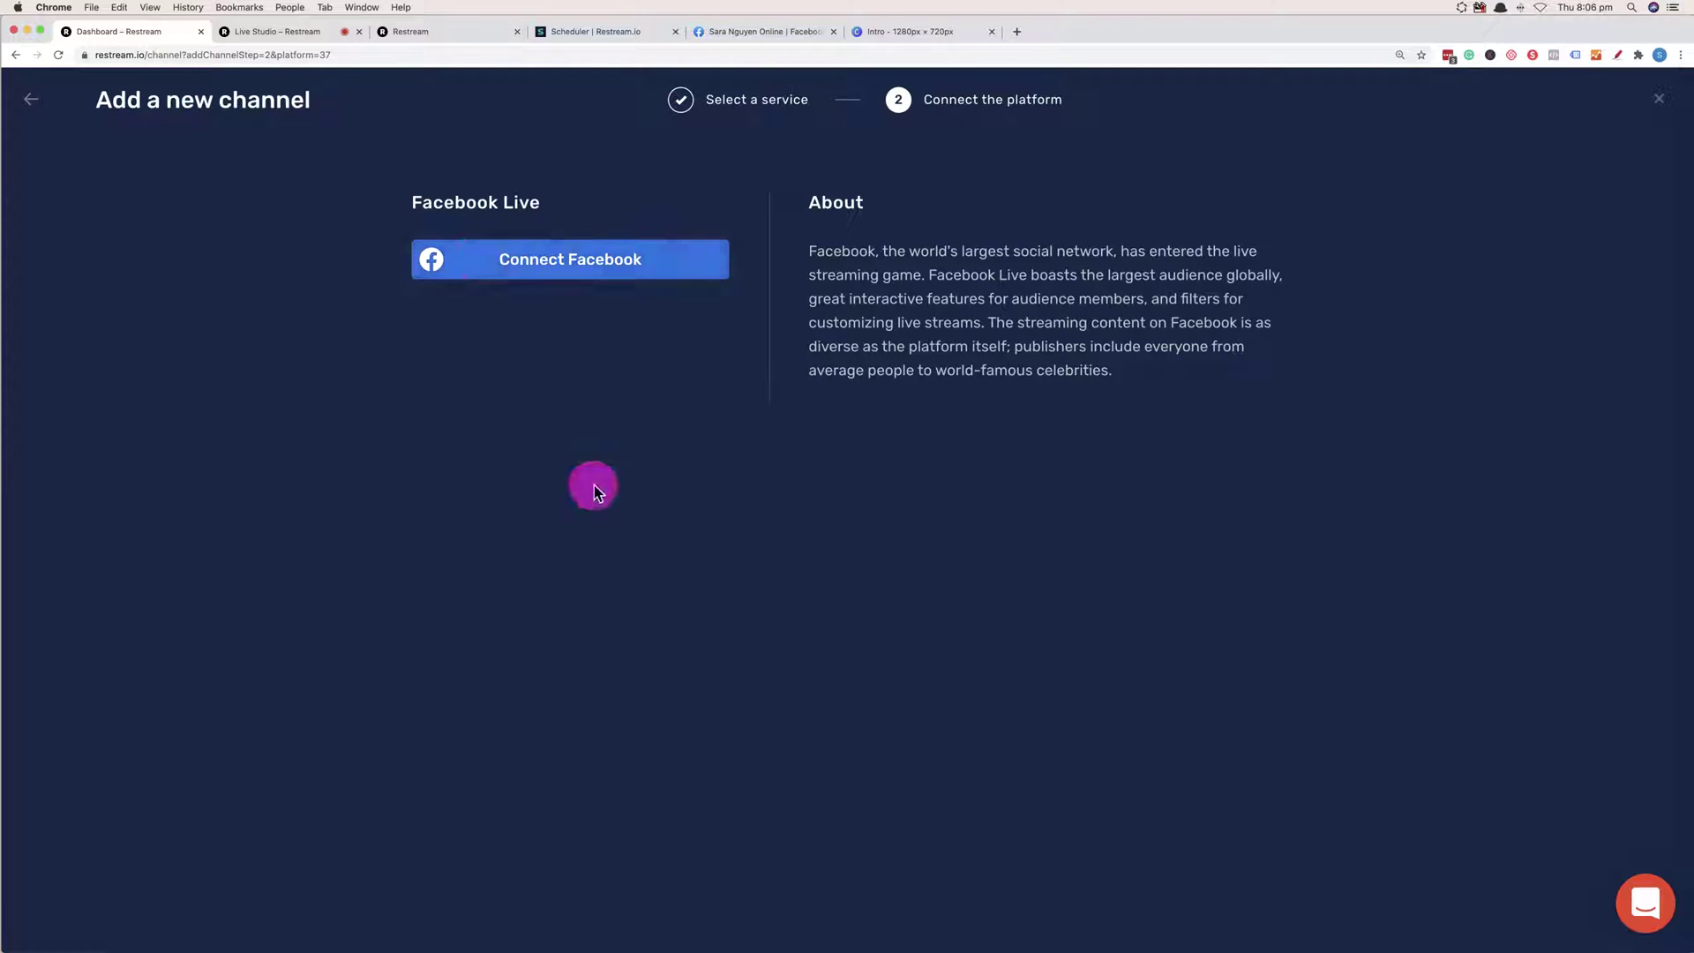
left_click(22, 105)
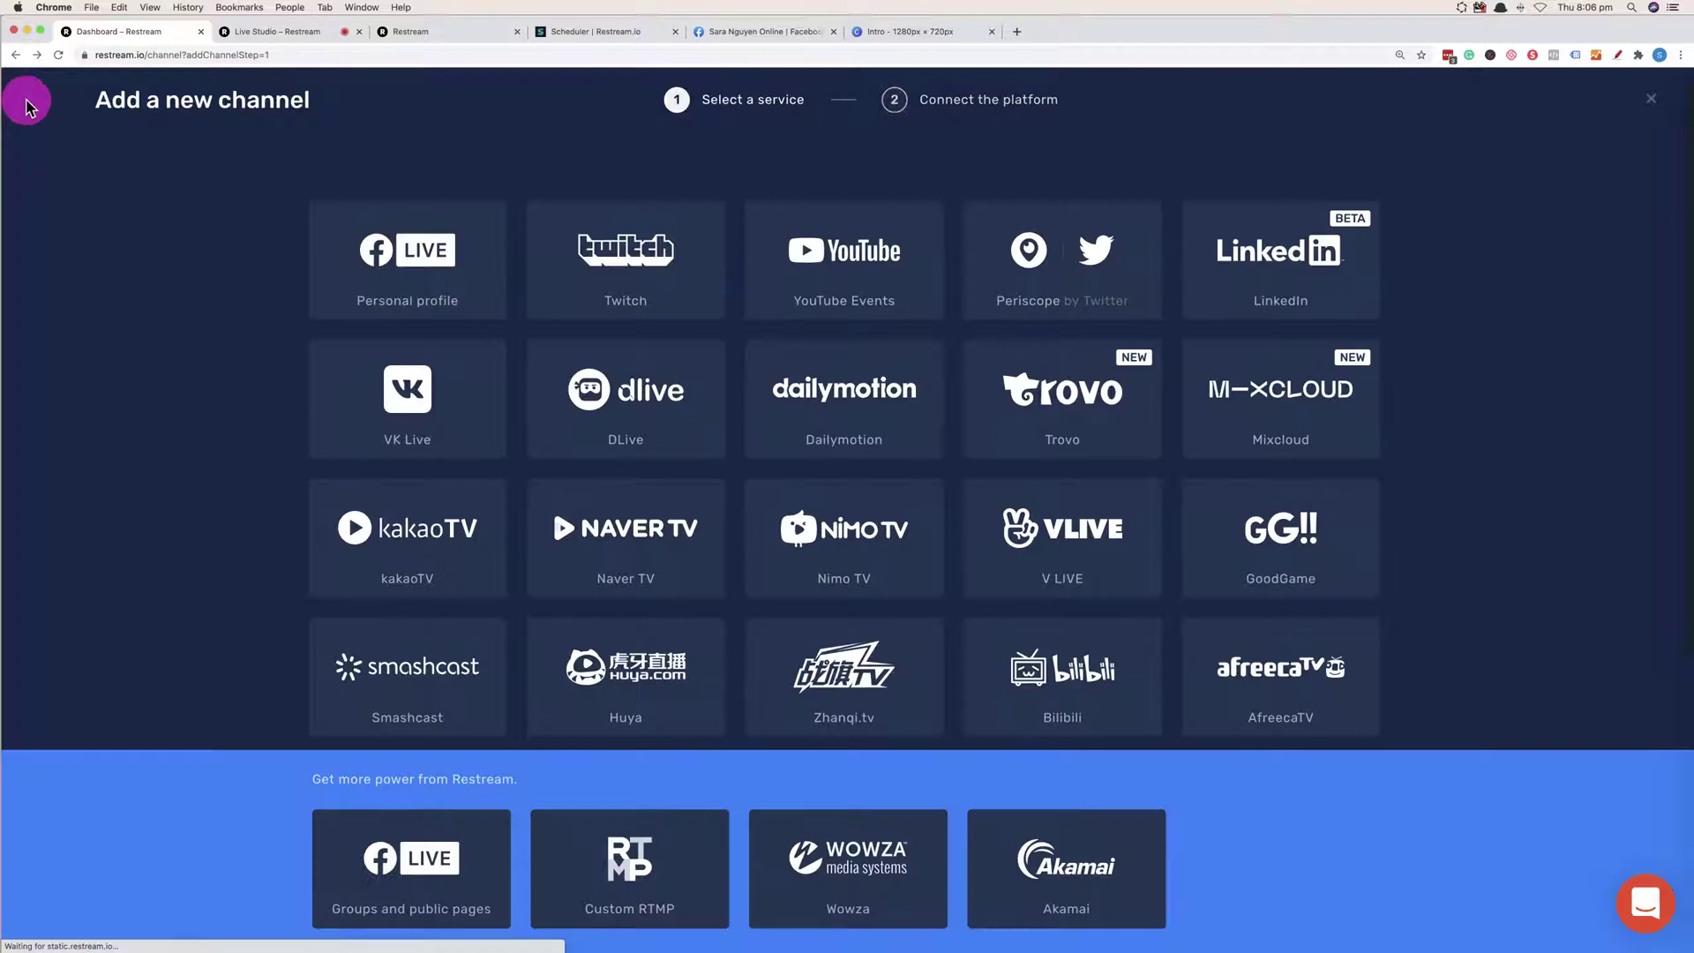
left_click(13, 57)
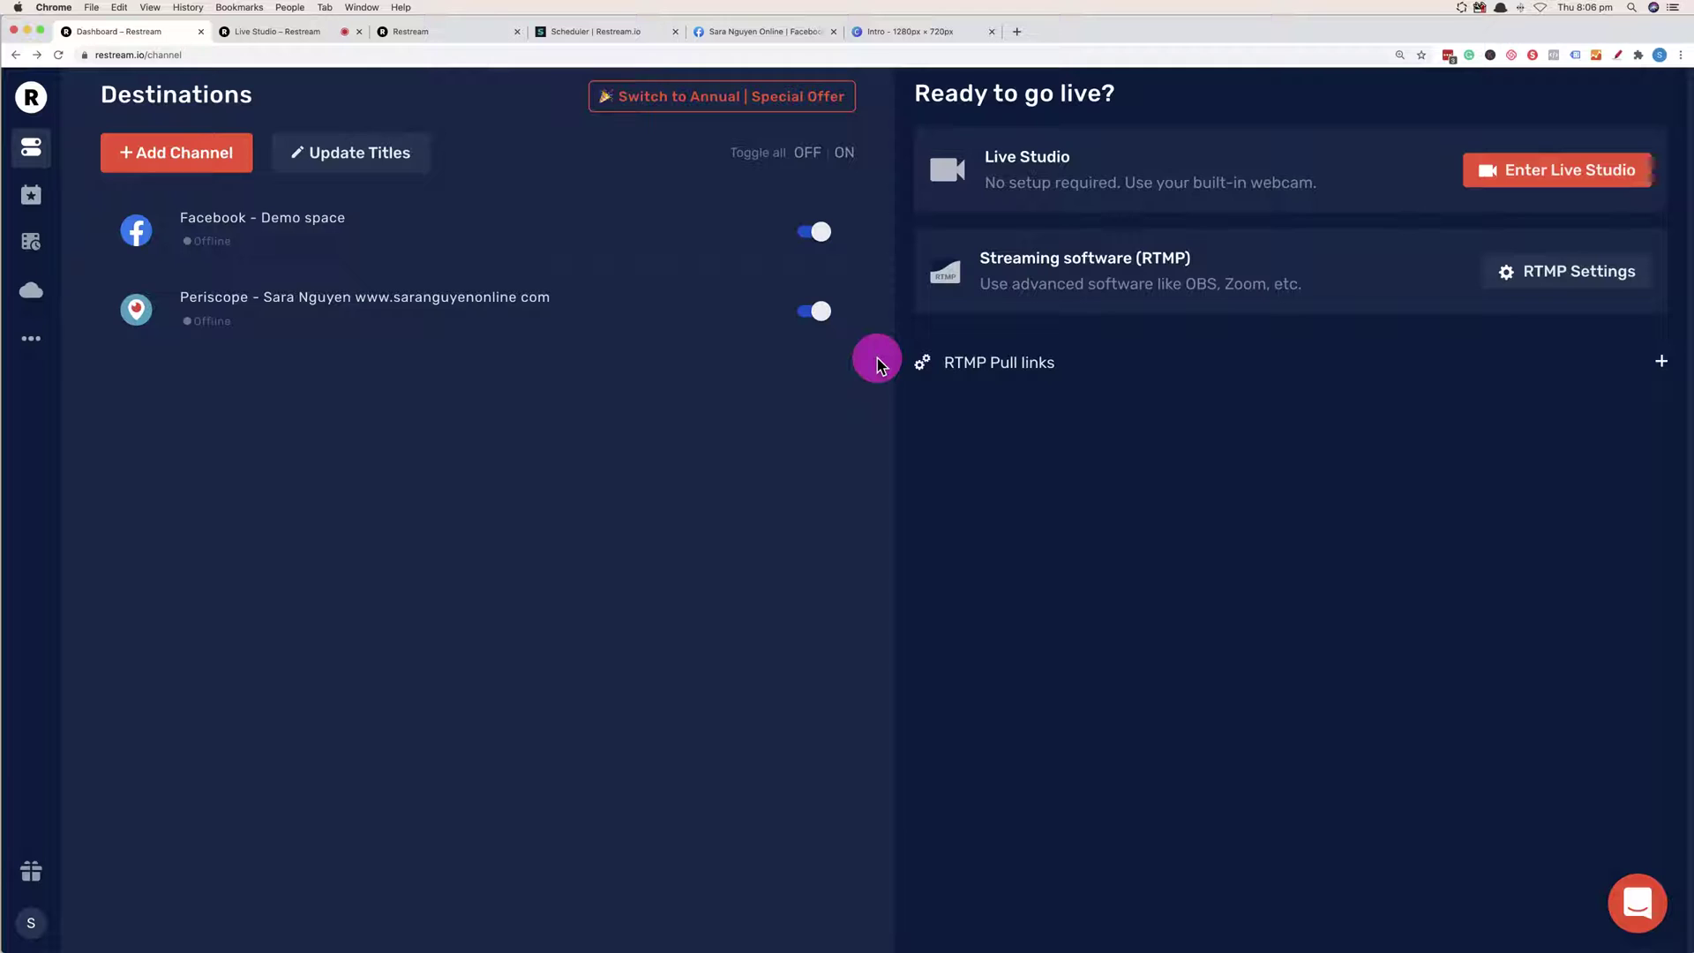
Turn the Periscope destination off and back on.
left_click(807, 310)
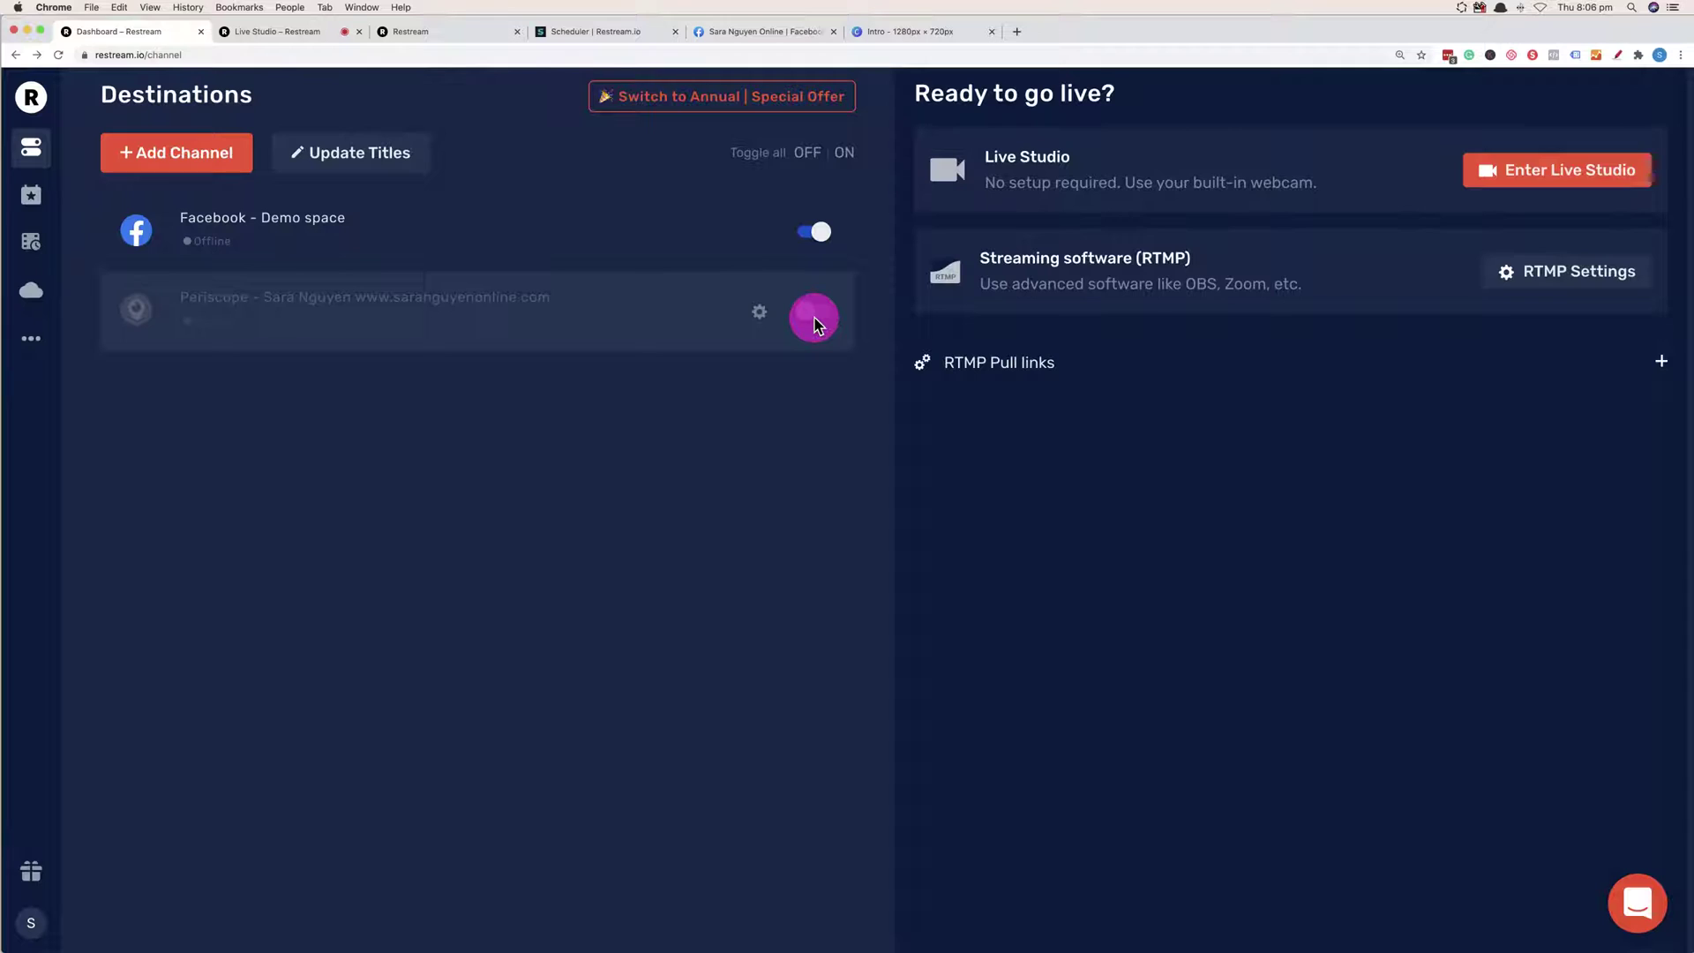
left_click(813, 319)
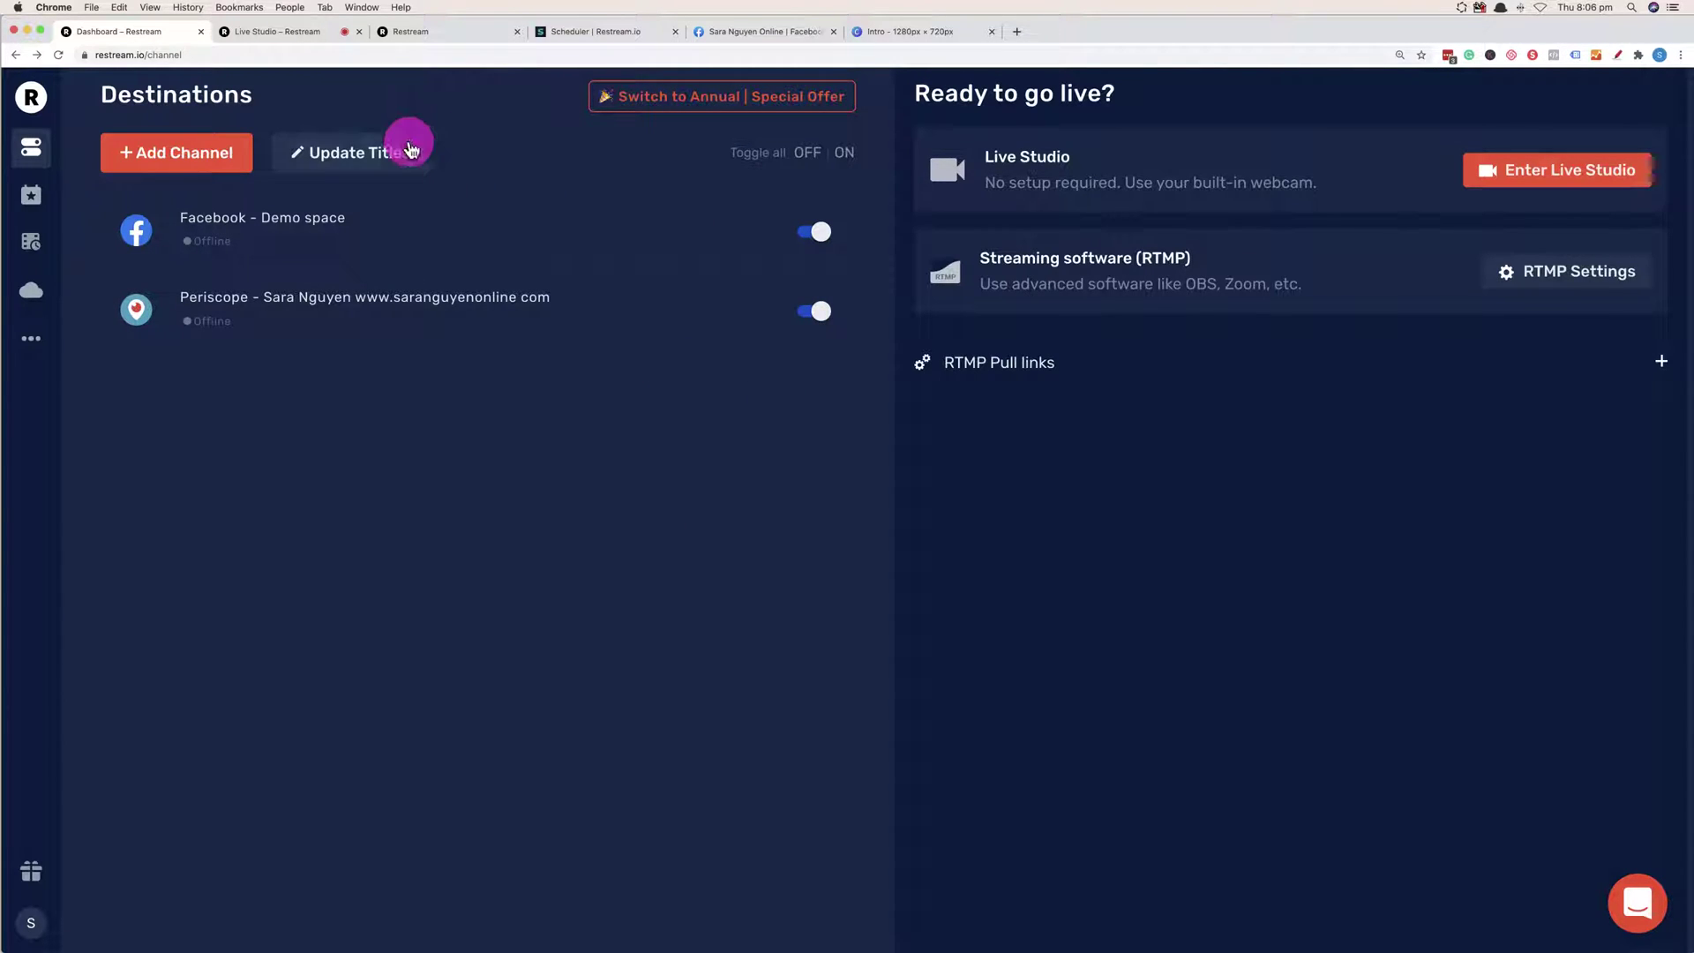
Update all channels with the title "Demo title" and the description "Text here...", and return to the dashboard.
left_click(414, 157)
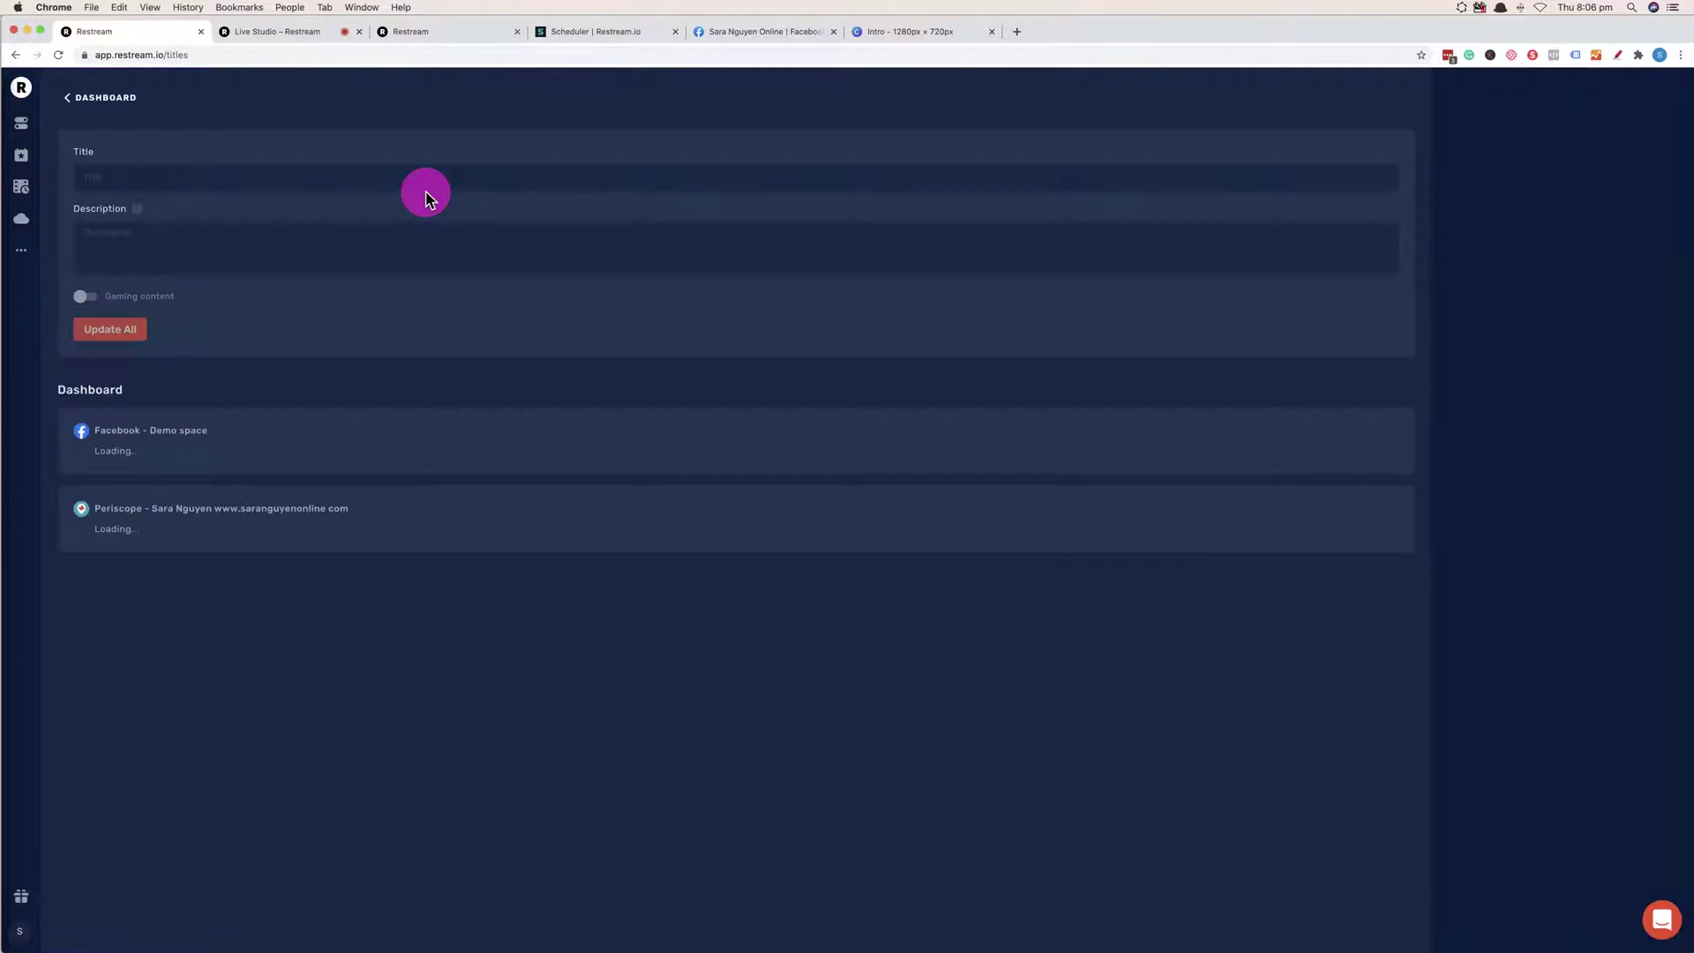
left_click(178, 176)
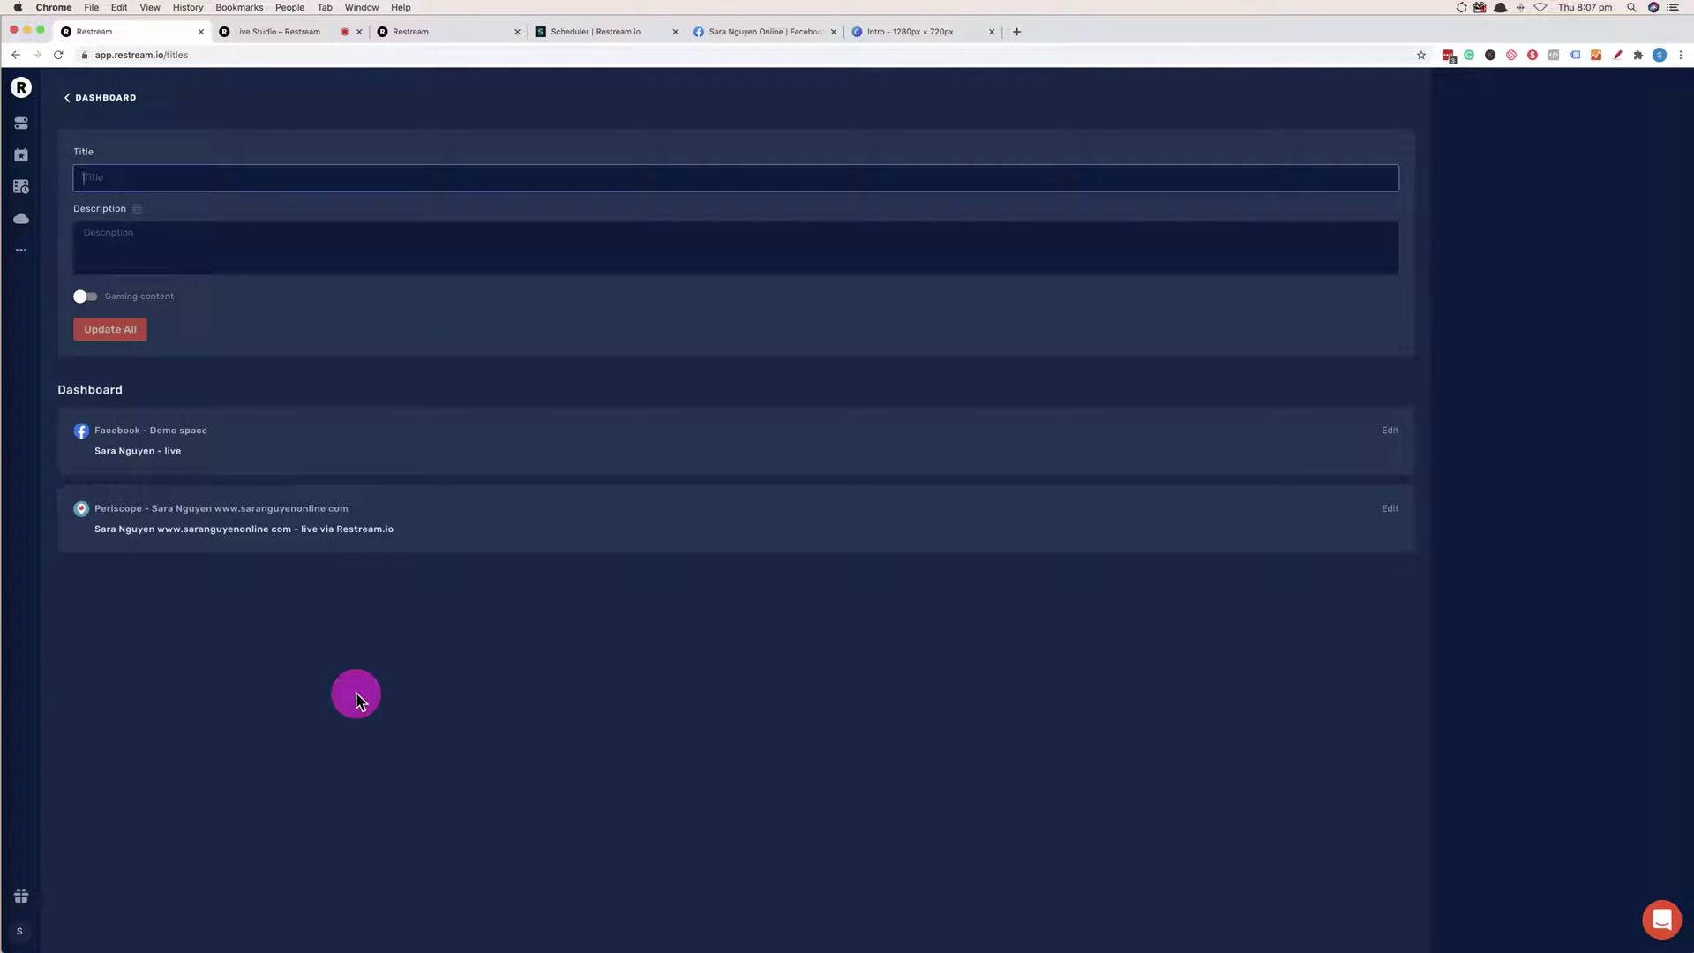
type("Demo title")
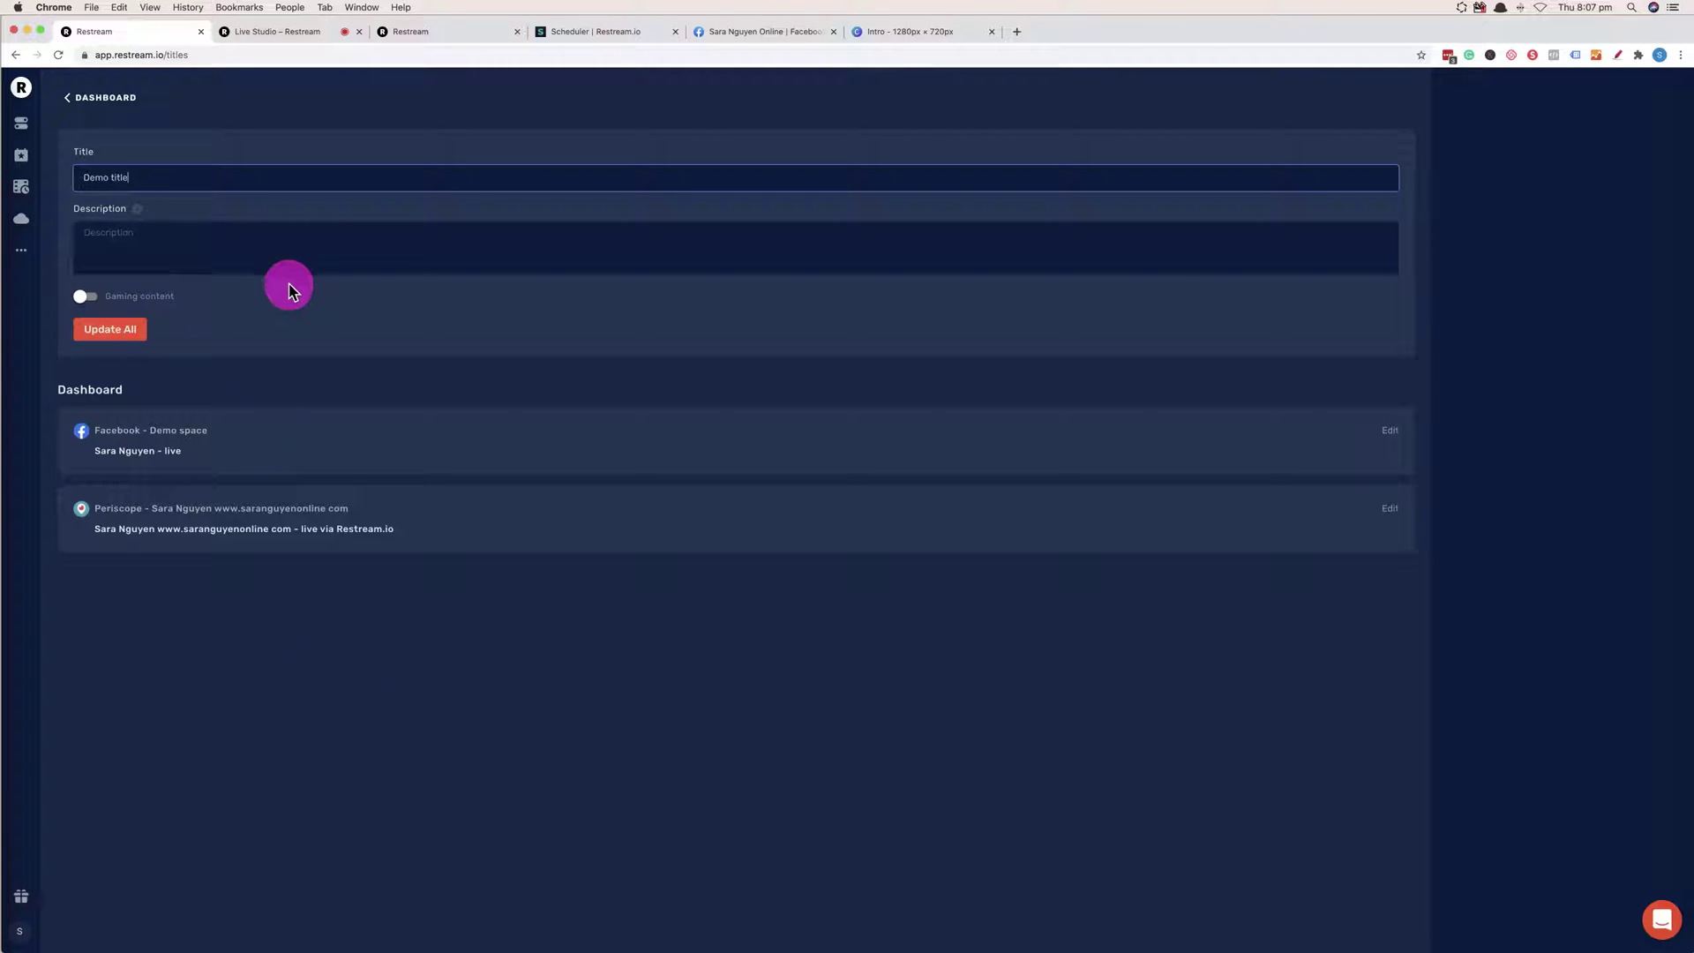
left_click(284, 248)
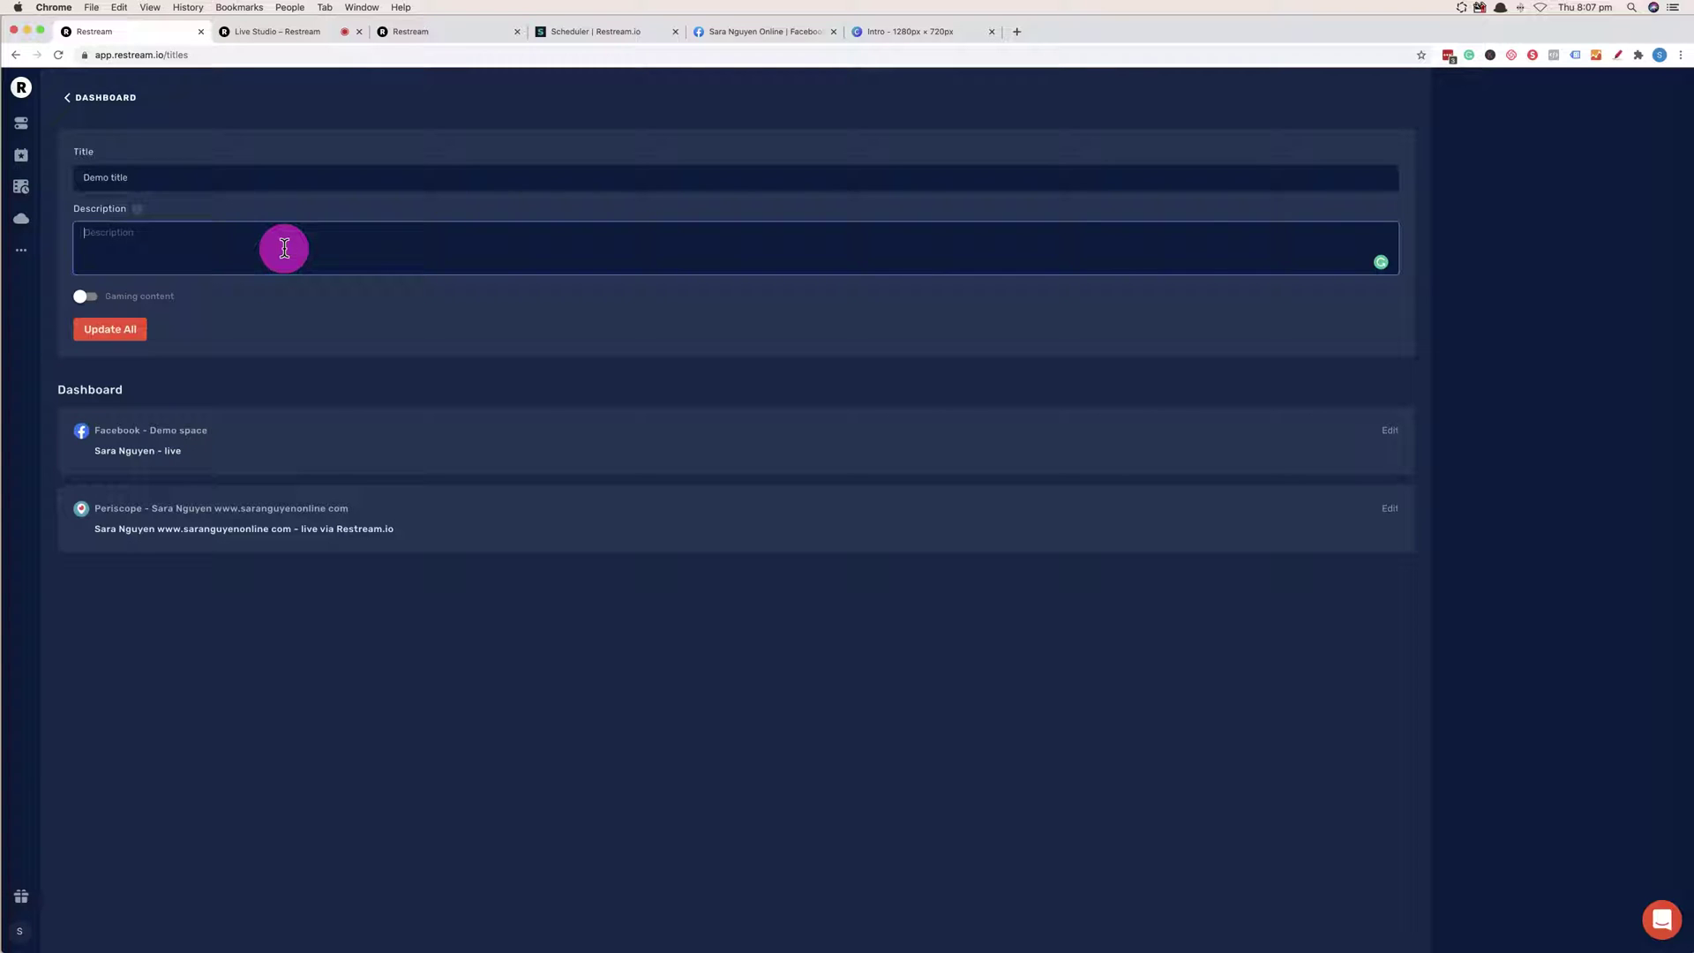
type("Text here...")
left_click(106, 332)
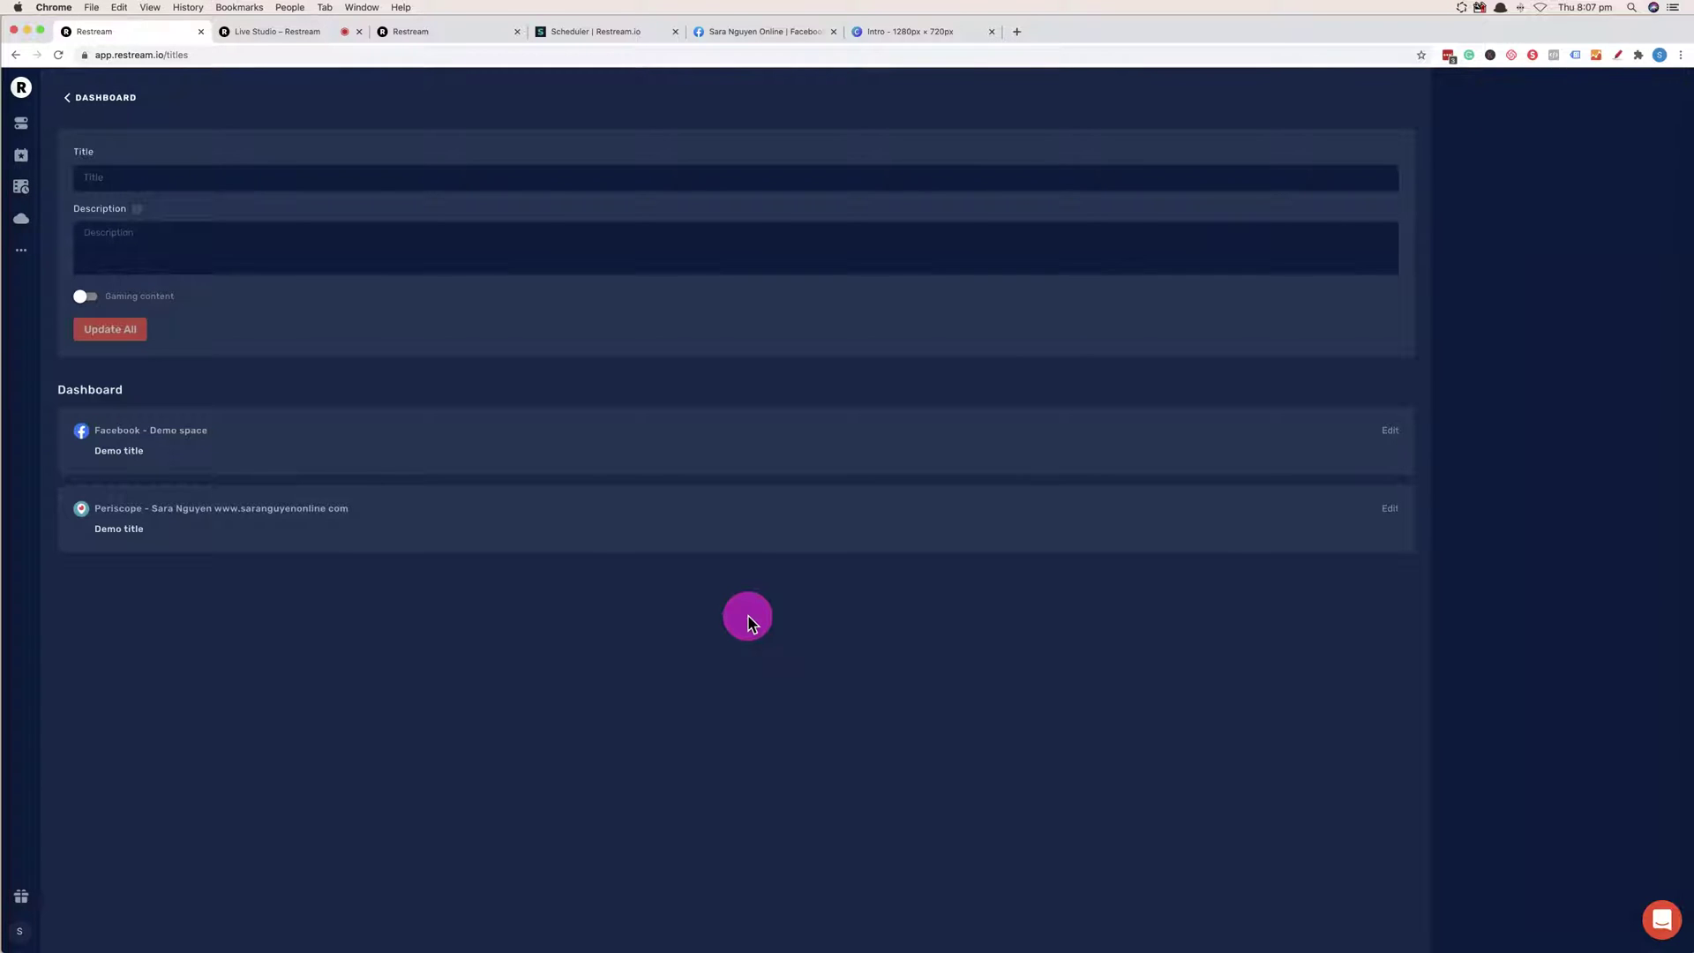
left_click(98, 104)
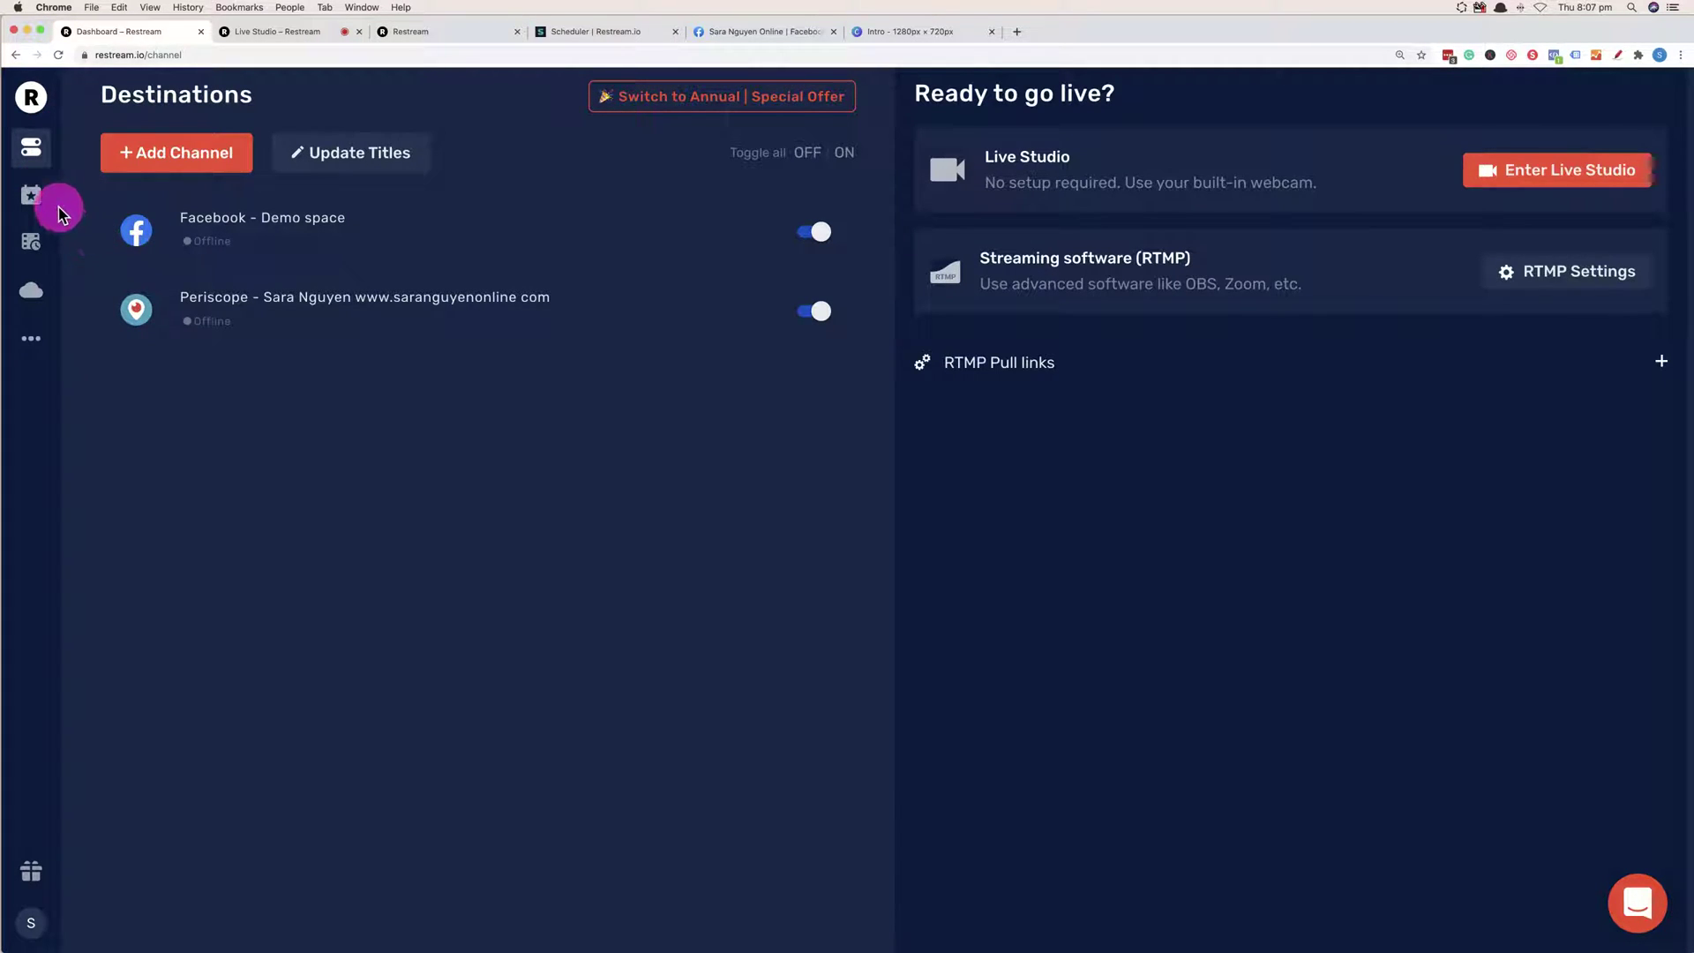
Open the stream events page, and switch to the Facebook page to examine its upcoming live videos and scheduled live posts.
left_click(31, 198)
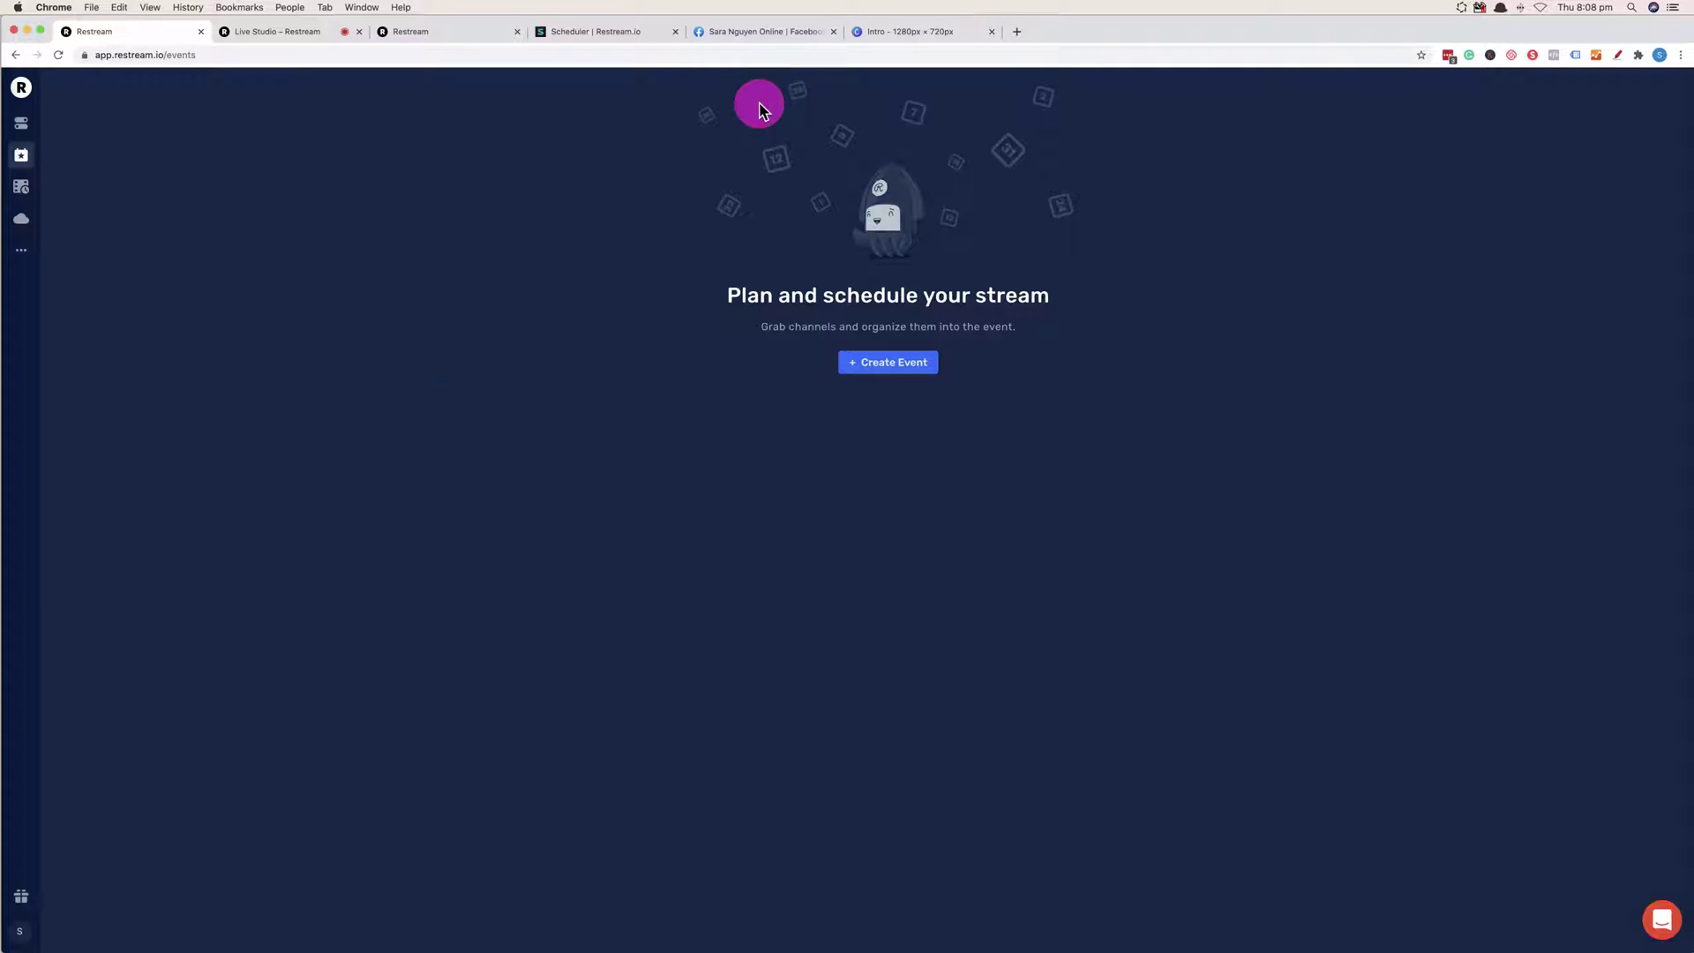
left_click(732, 31)
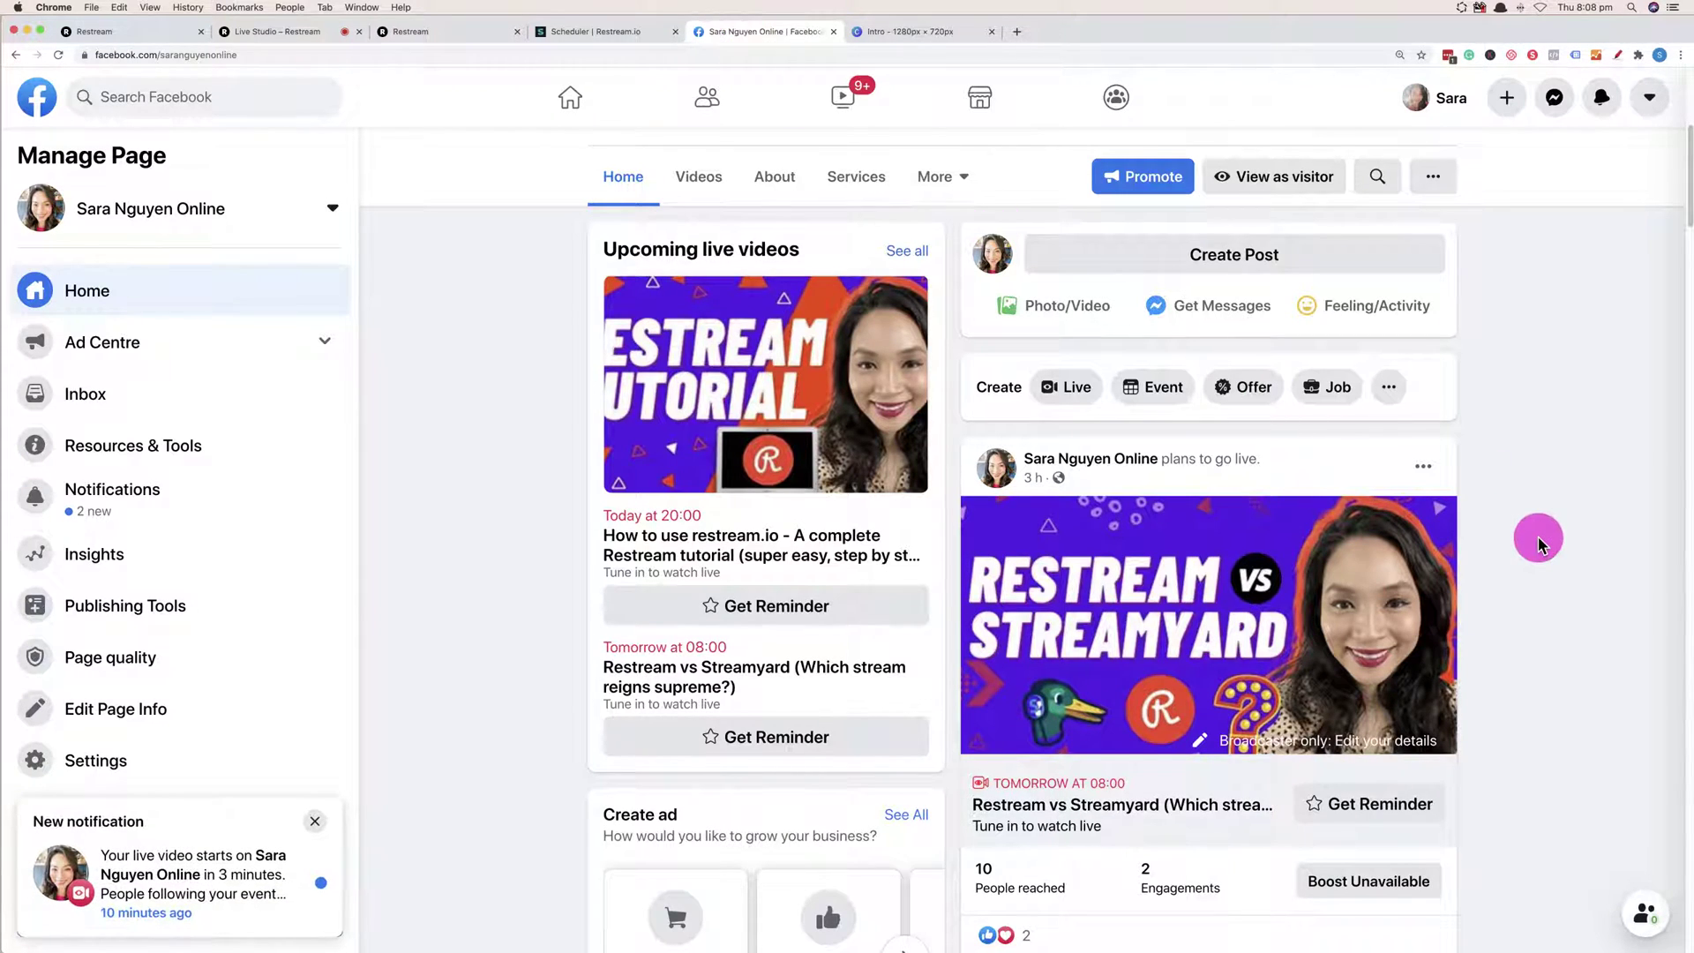
scroll(1522, 542, "up", 1)
left_click(302, 826)
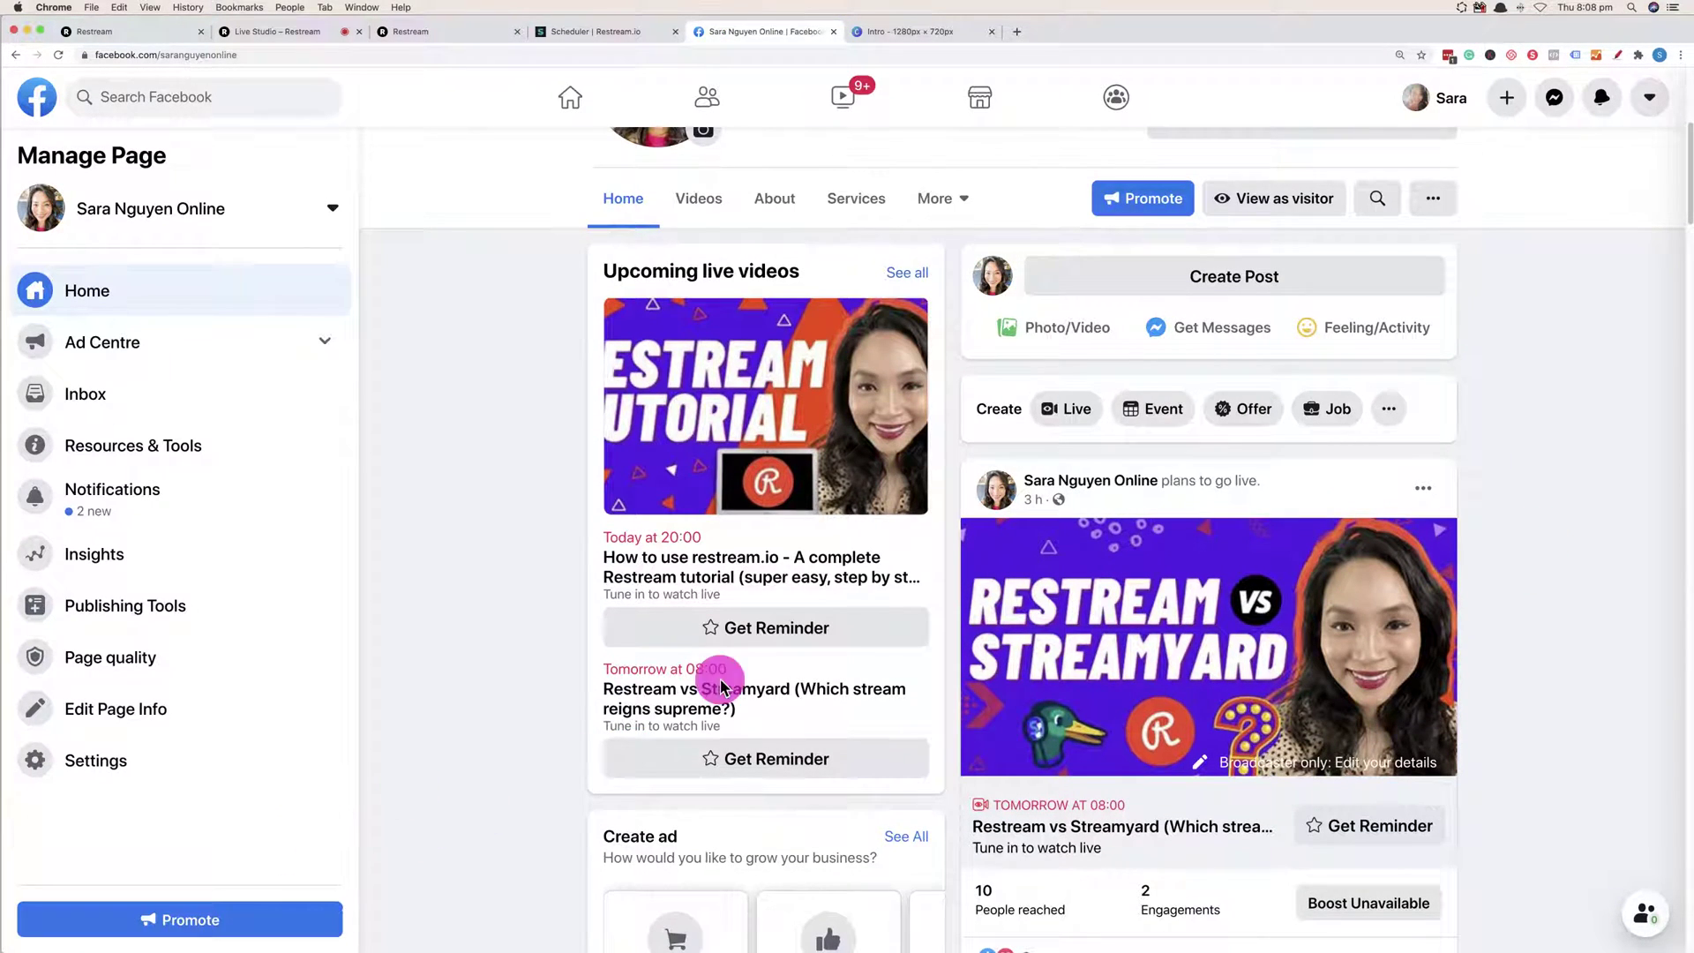
scroll(1470, 525, "down", 1)
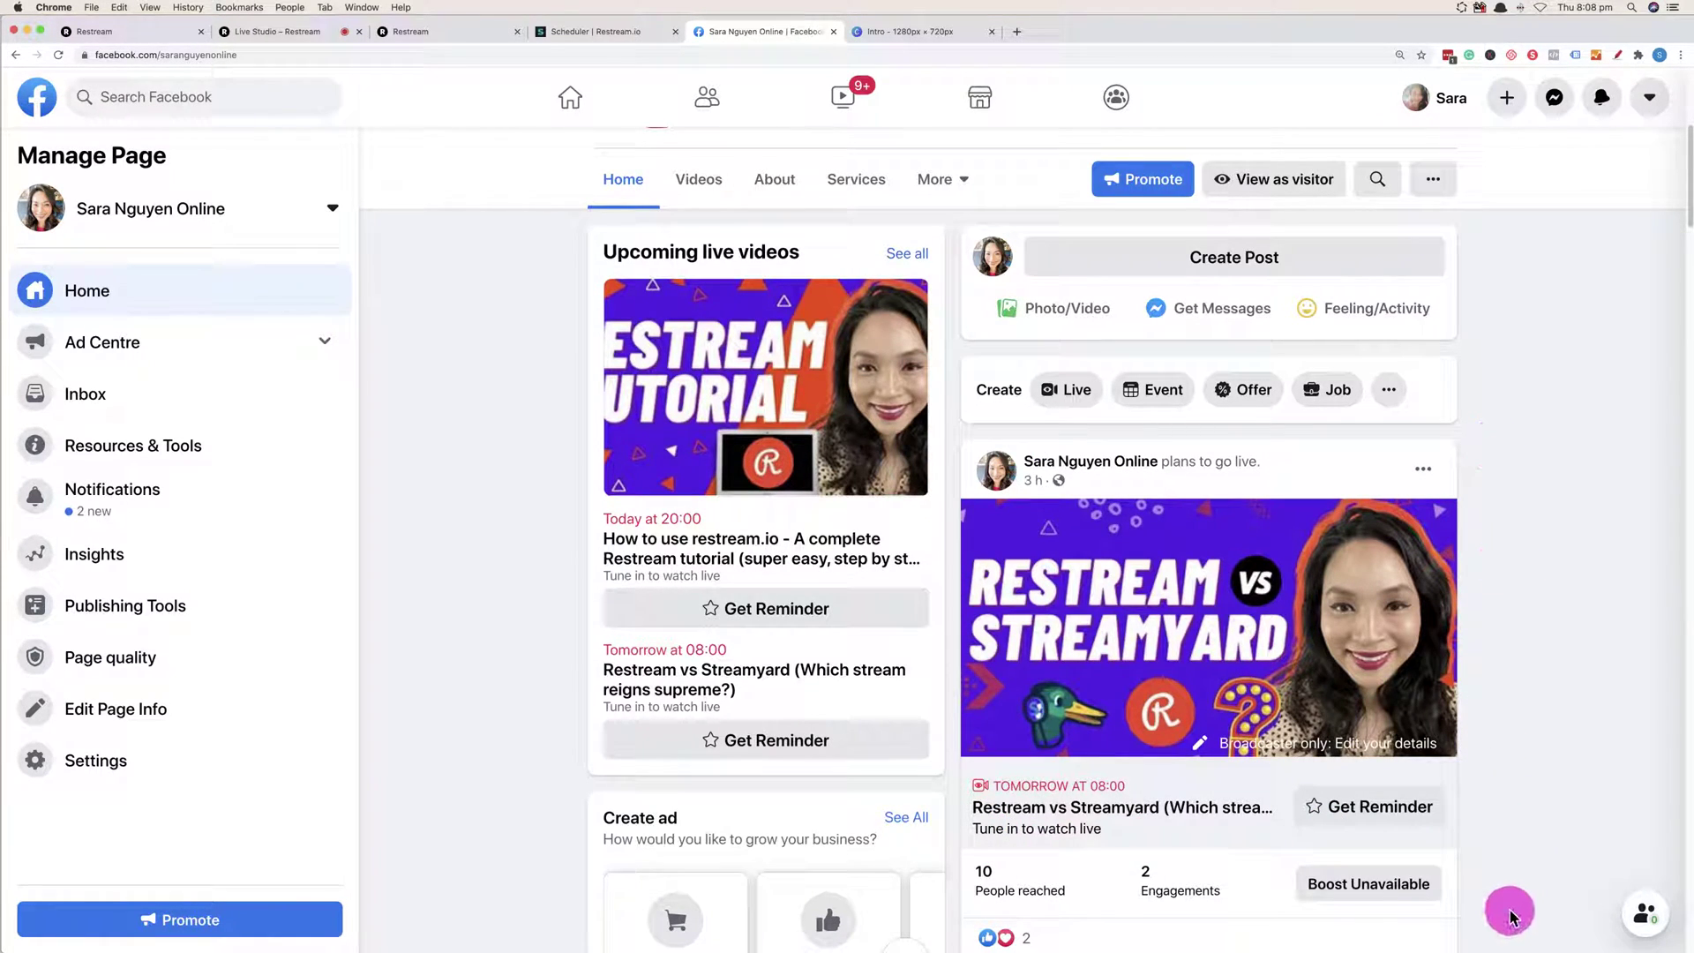
scroll(1512, 820, "down", 1)
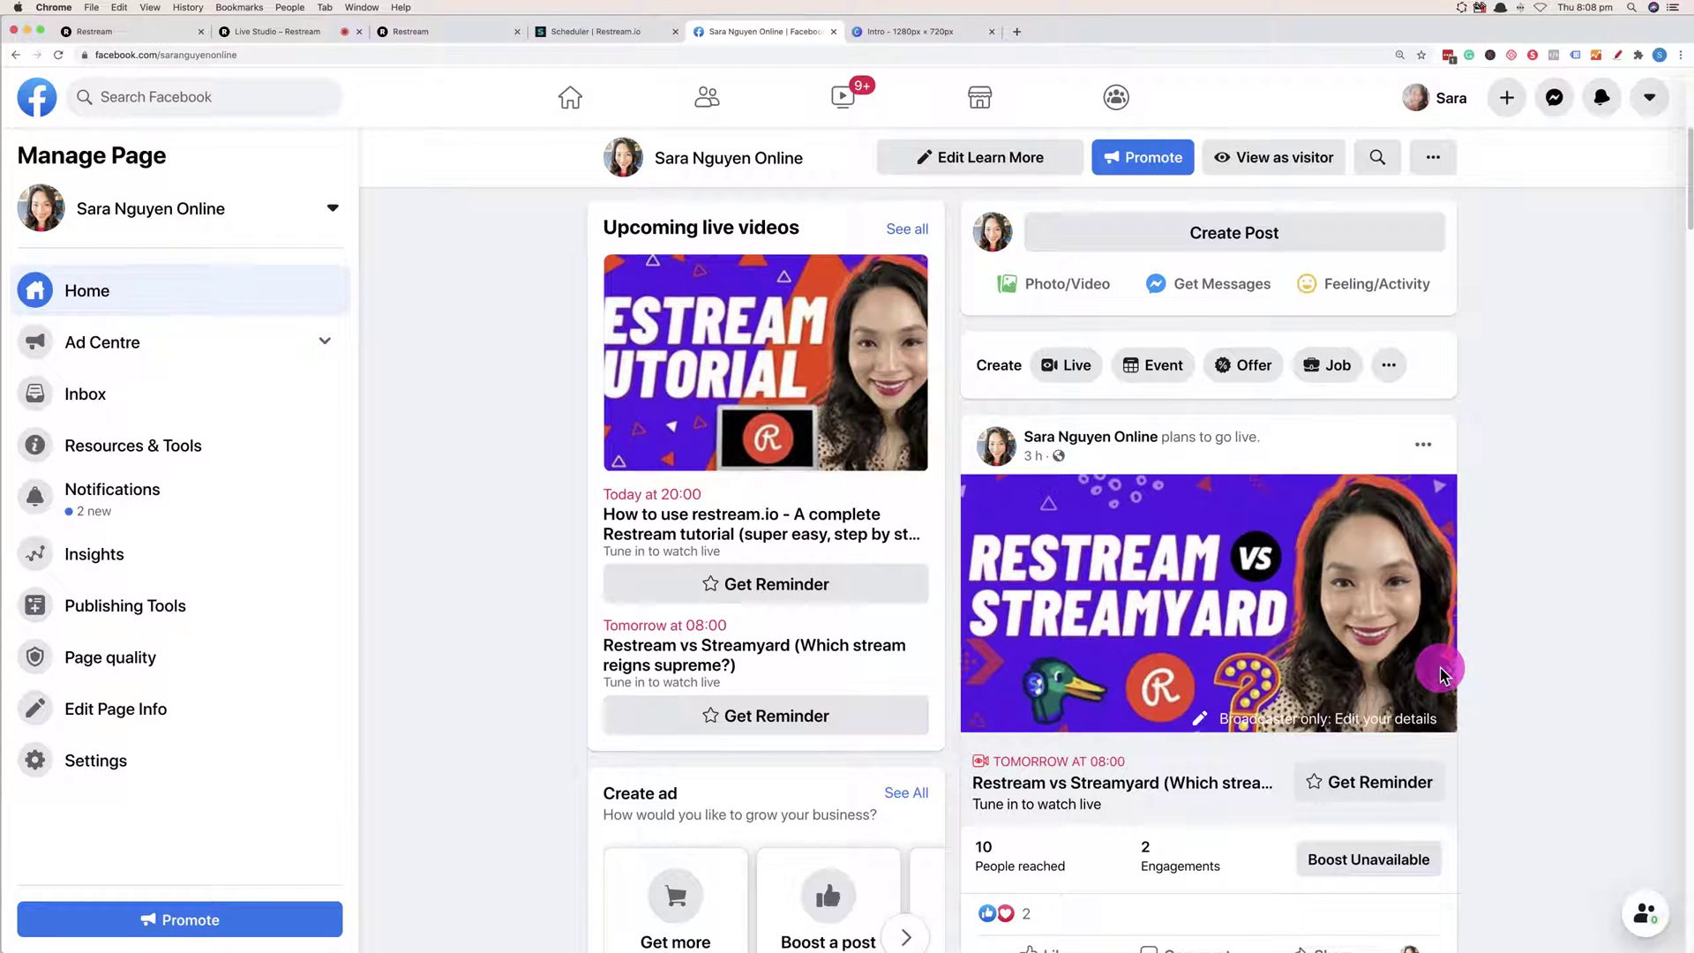
scroll(1440, 676, "down", 8)
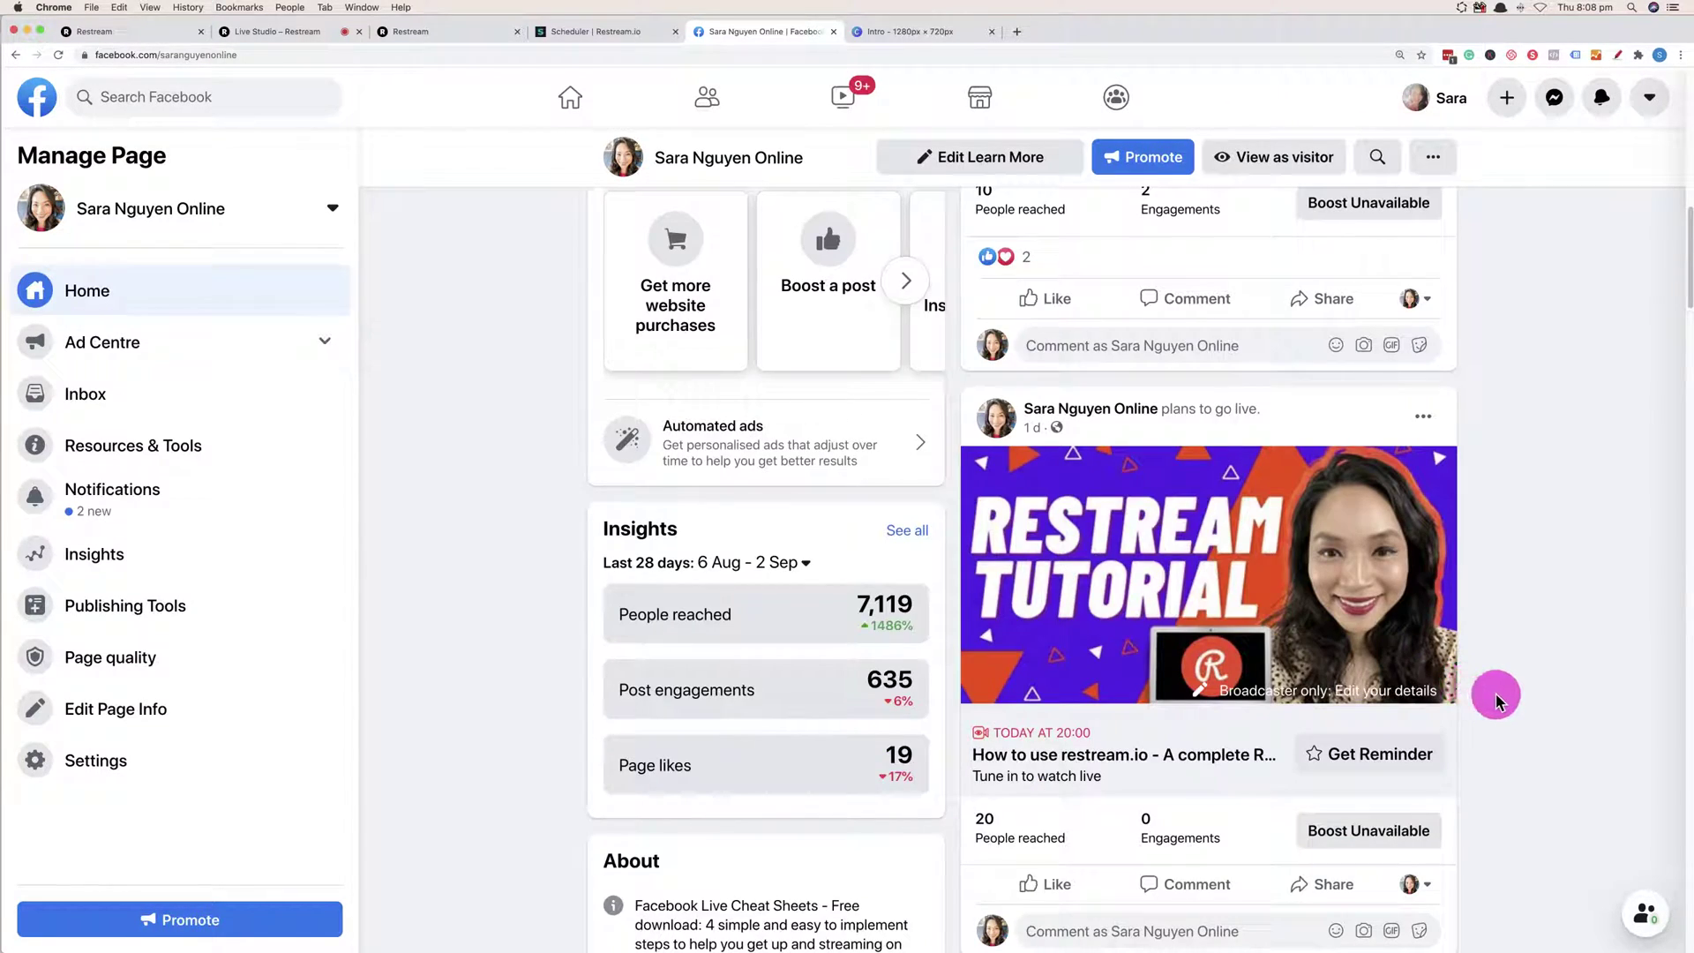
scroll(1498, 695, "up", 6)
scroll(1456, 671, "up", 2)
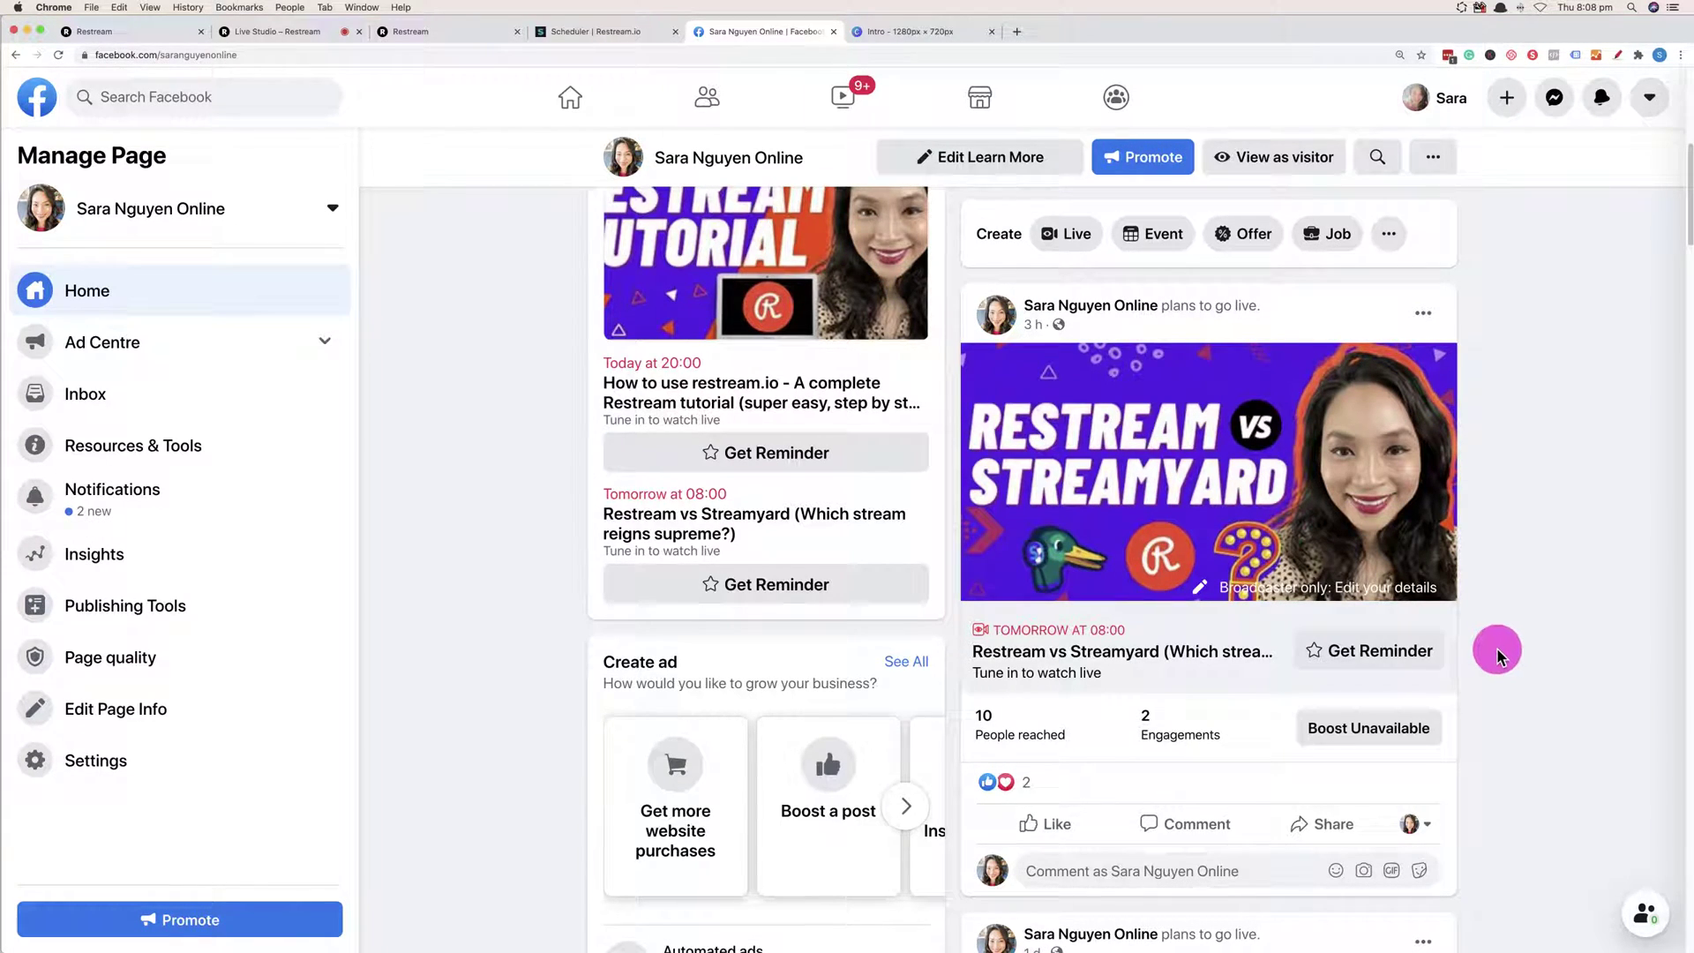
Switch back to Restream and start a new event titled "This is my fancy title", dated Sep 10, 2020.
left_click(133, 38)
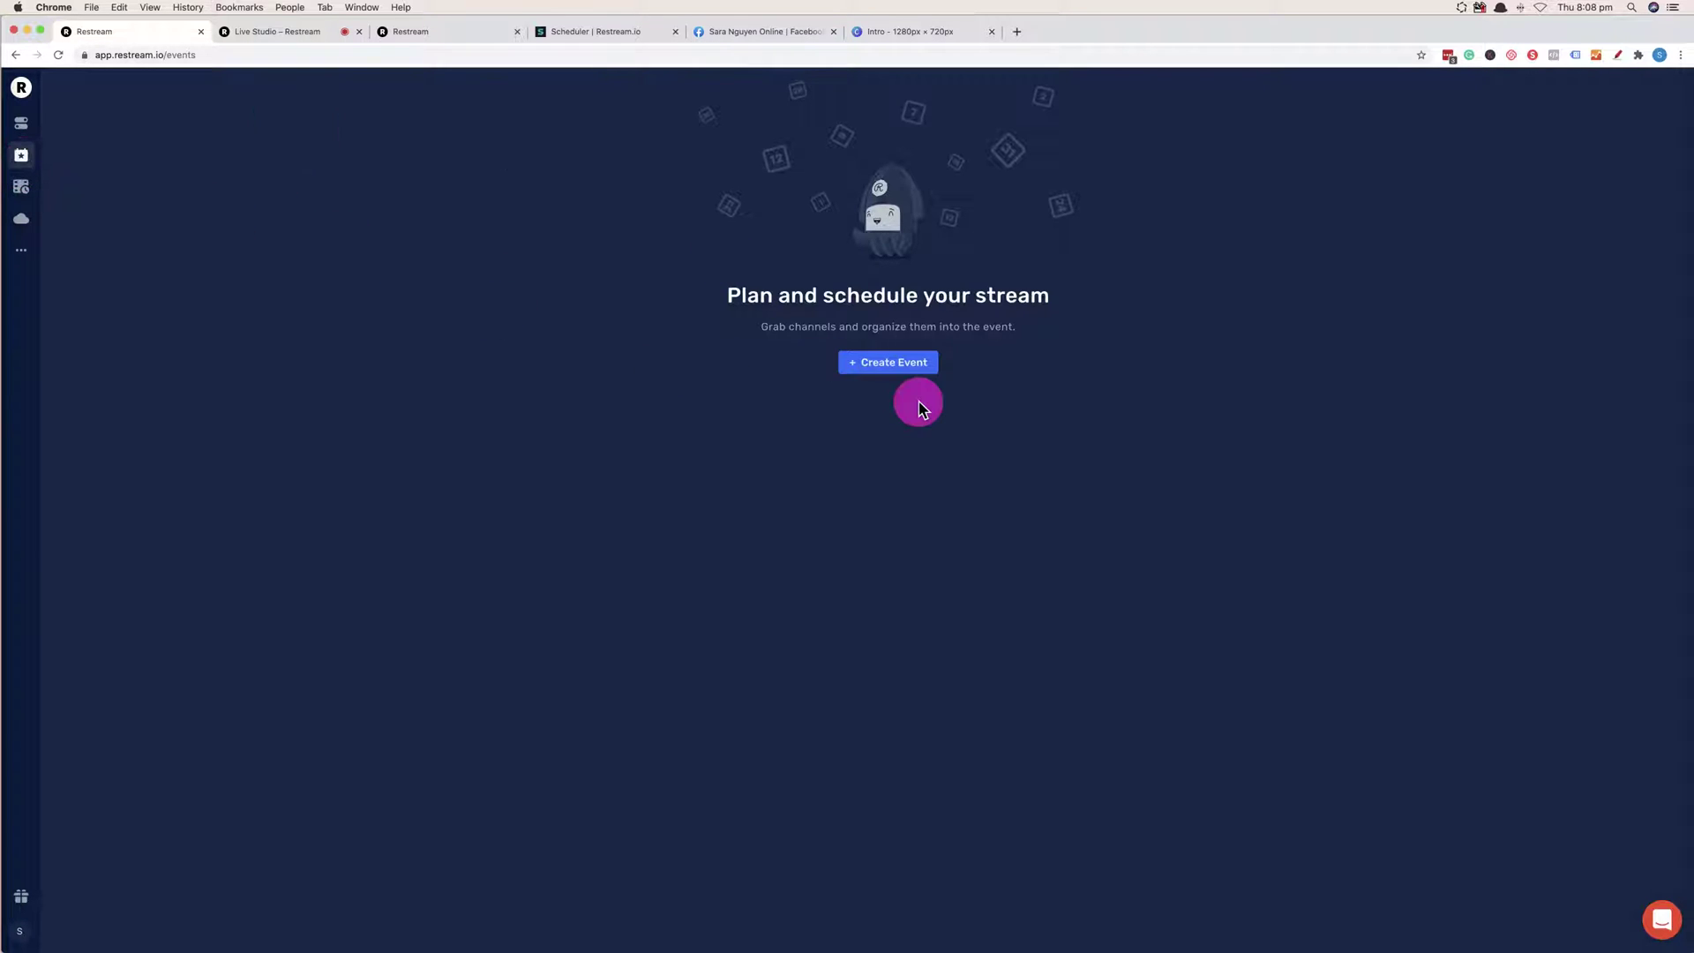
left_click(889, 363)
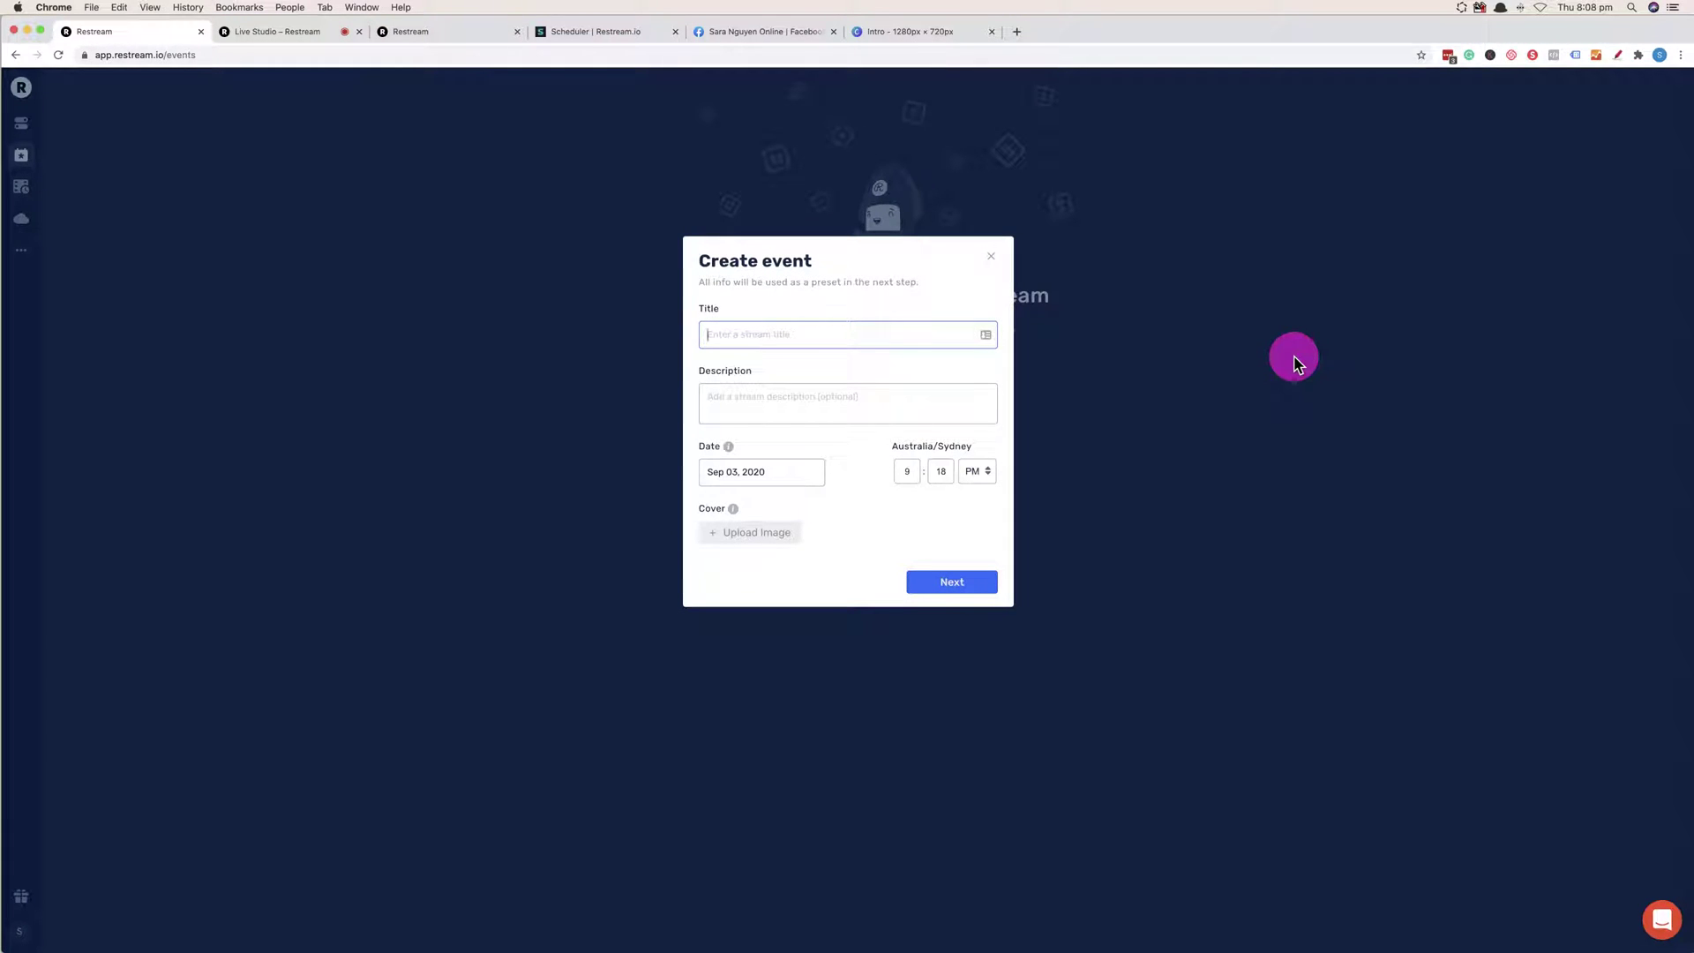
type("This is my fancy title")
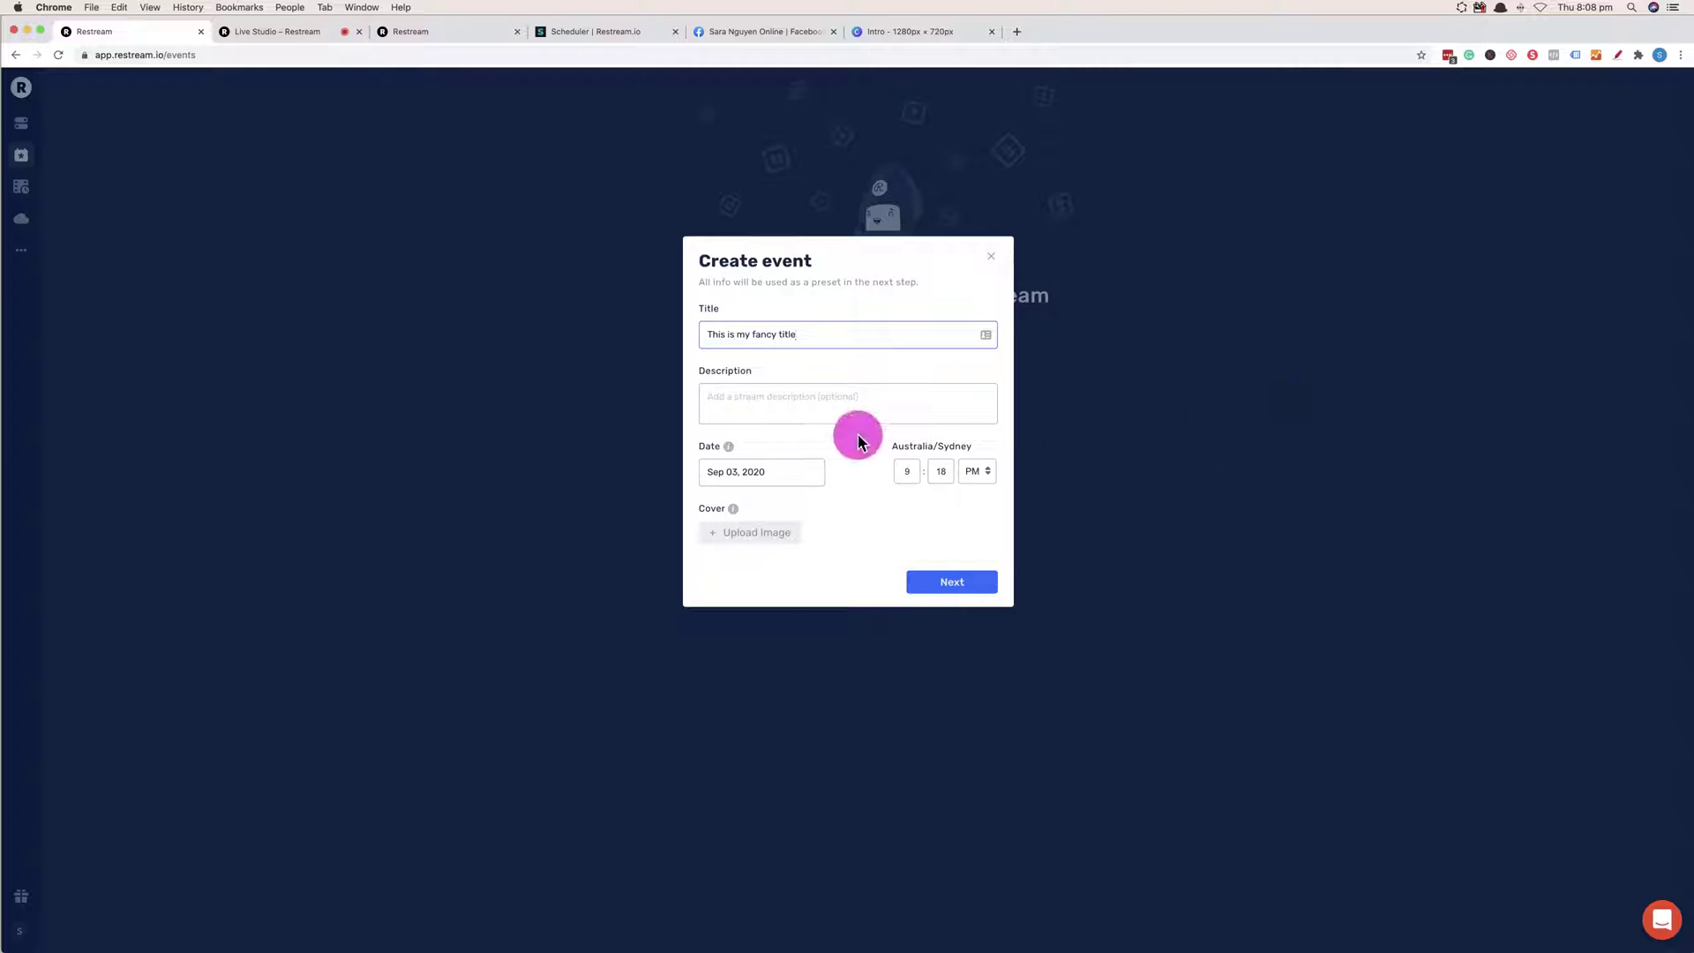
left_click(794, 472)
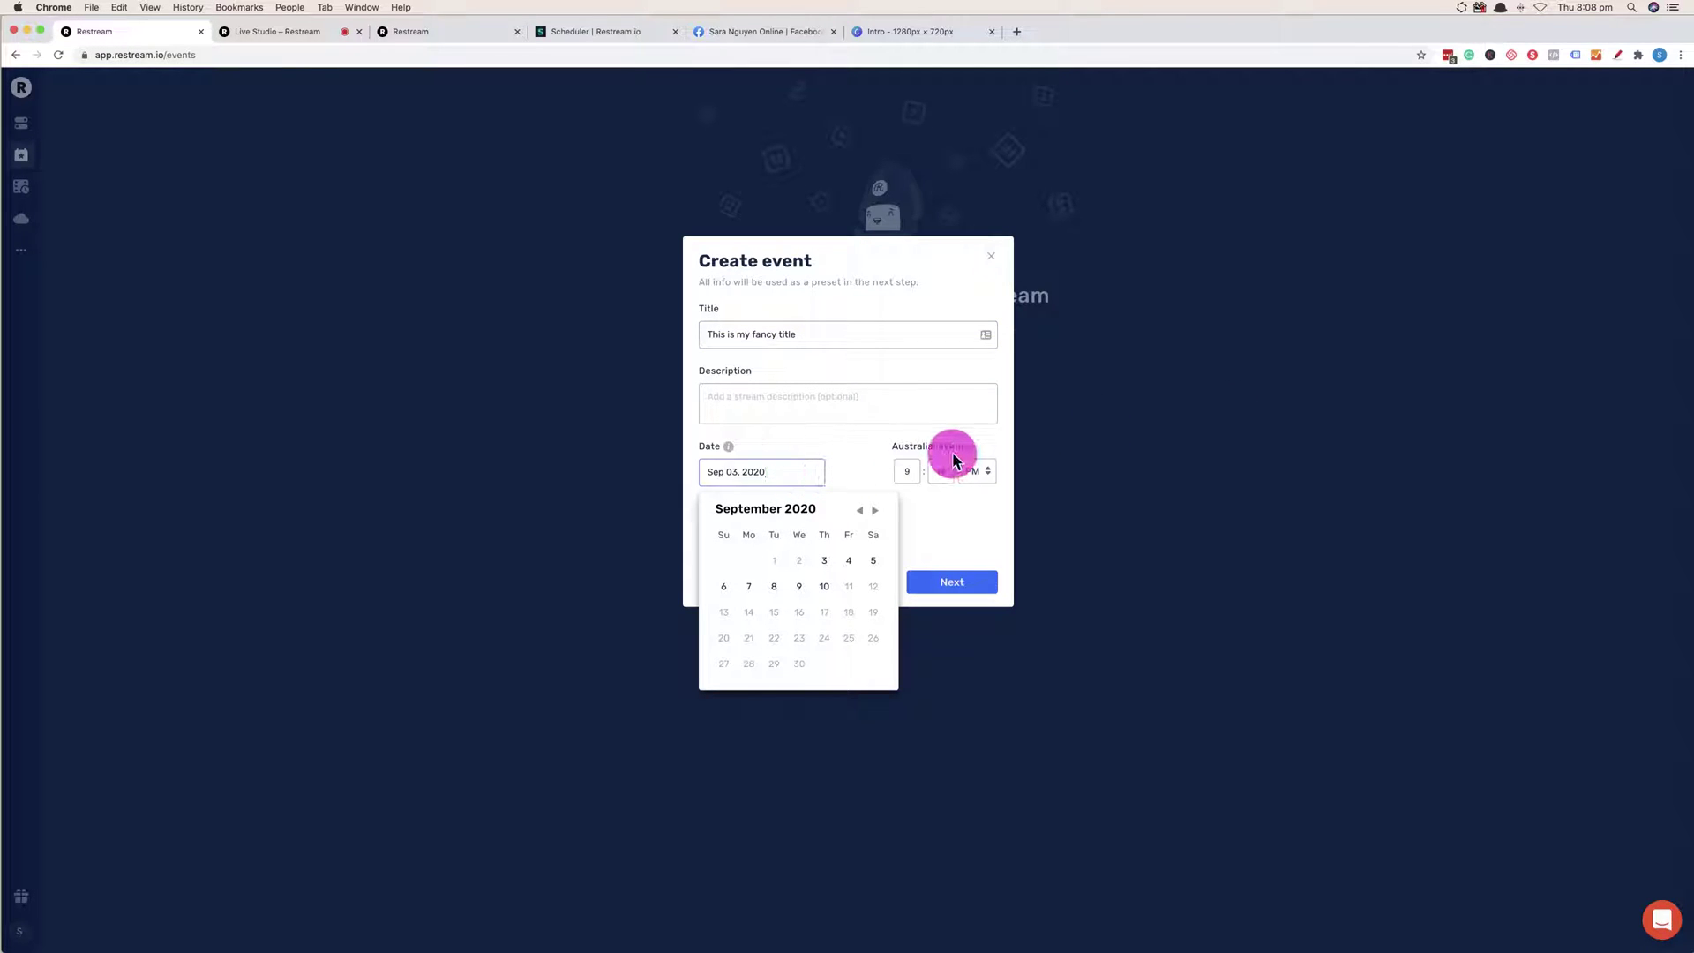
left_click(824, 588)
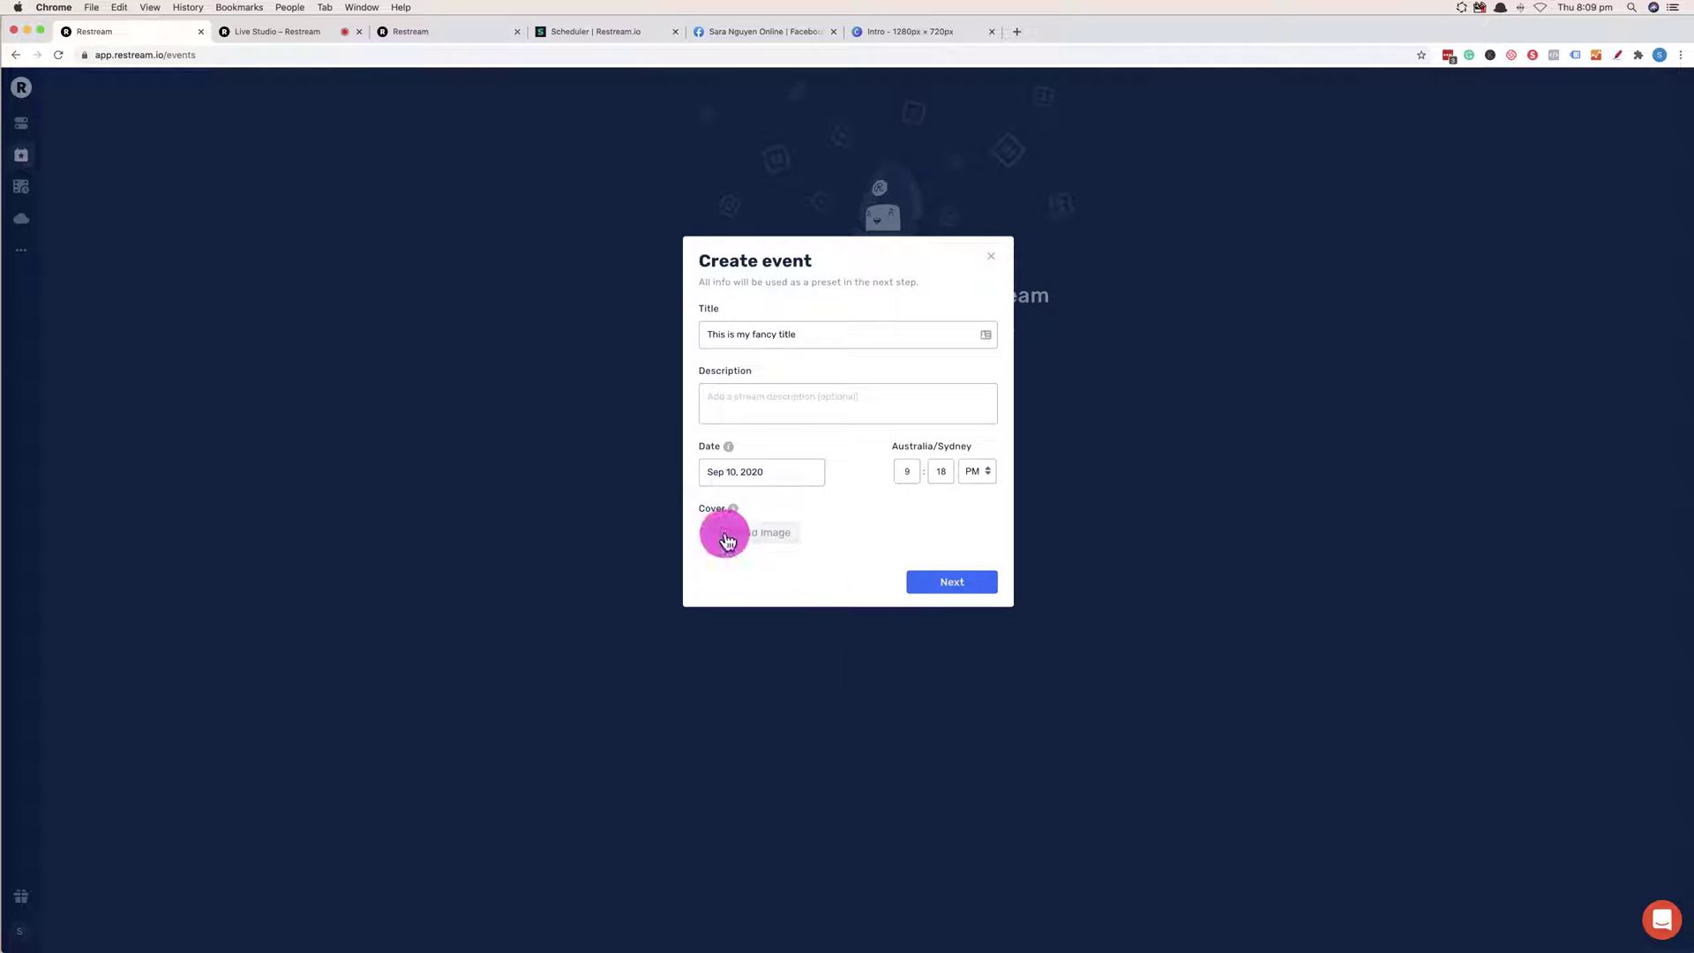
Set the event's start time to 9:00 AM.
left_click(956, 474)
type("pm")
left_click(942, 469)
key("BackSpace")
key("BackSpace")
type("00")
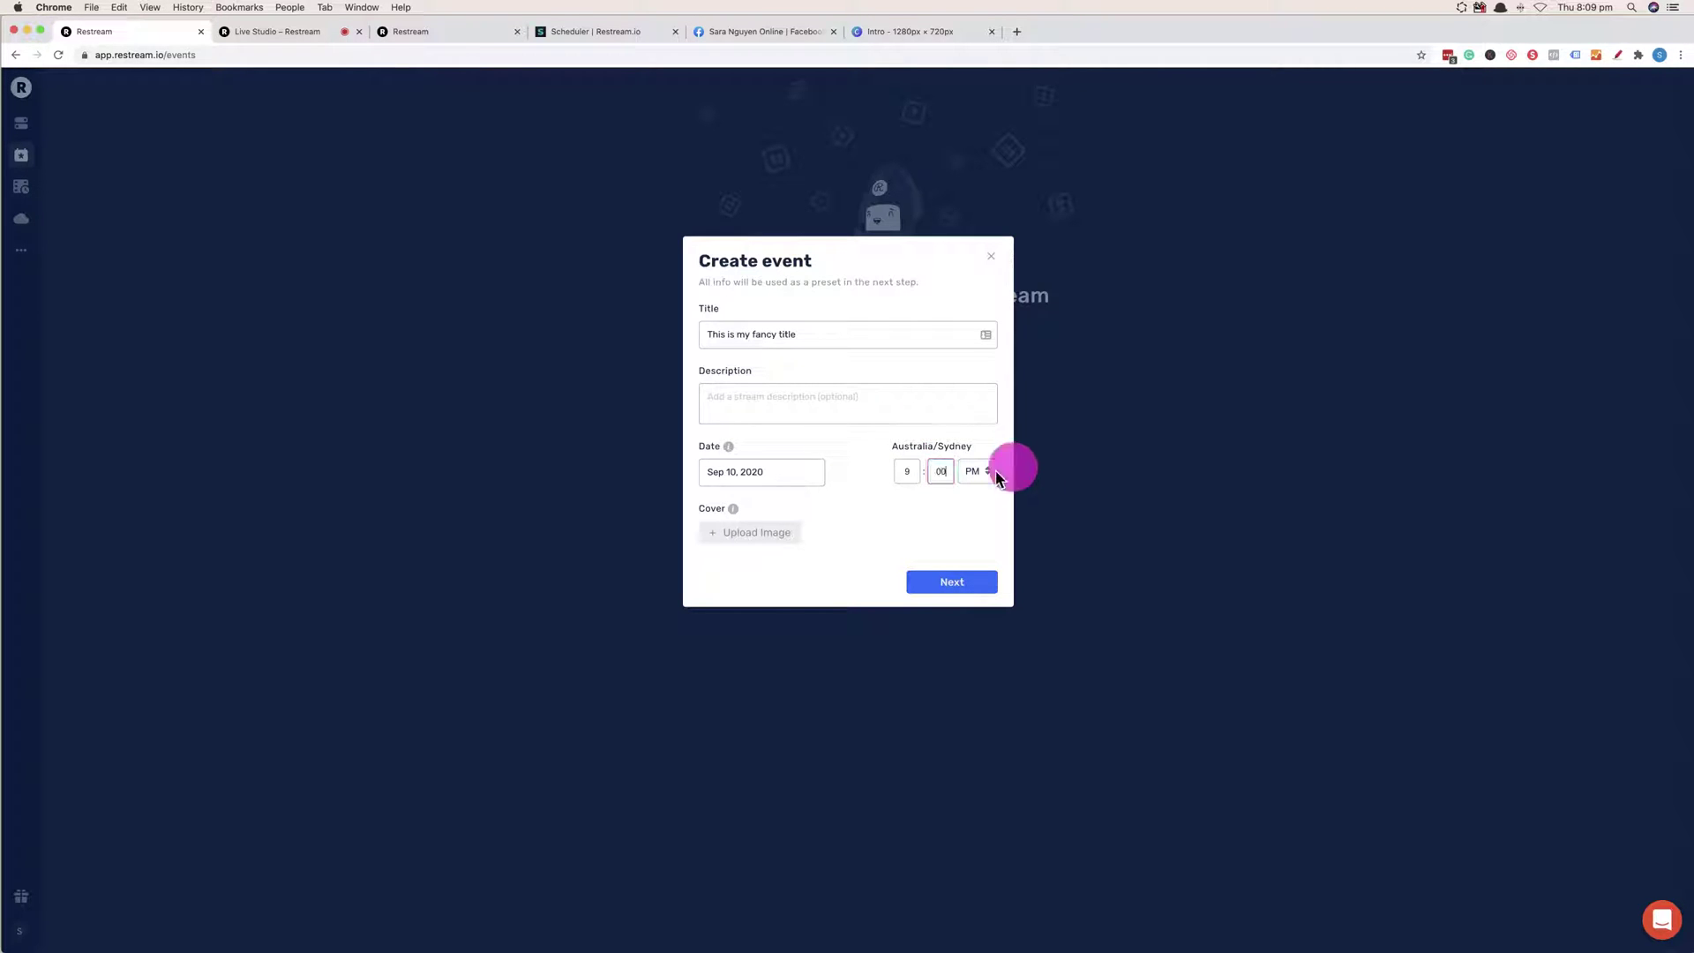
left_click(976, 469)
key("Return")
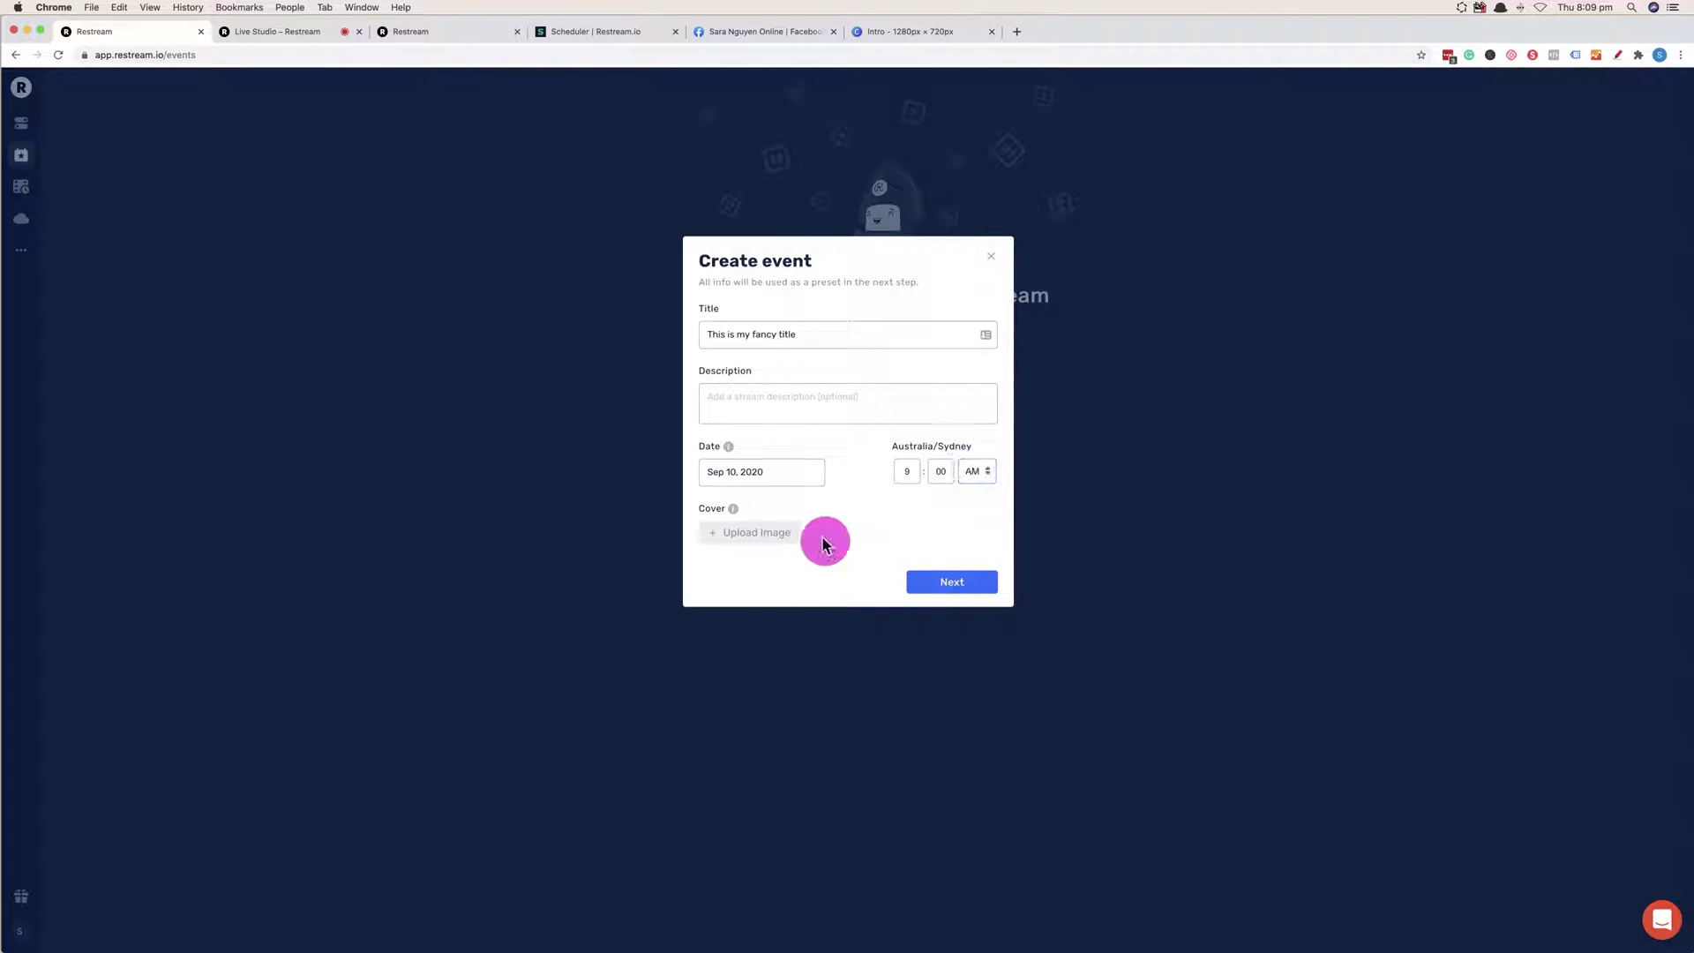
Add the "Common Livestreaming Problems" thumbnail from Downloads as the event cover, and save the event for both the Facebook and Periscope channels.
left_click(749, 532)
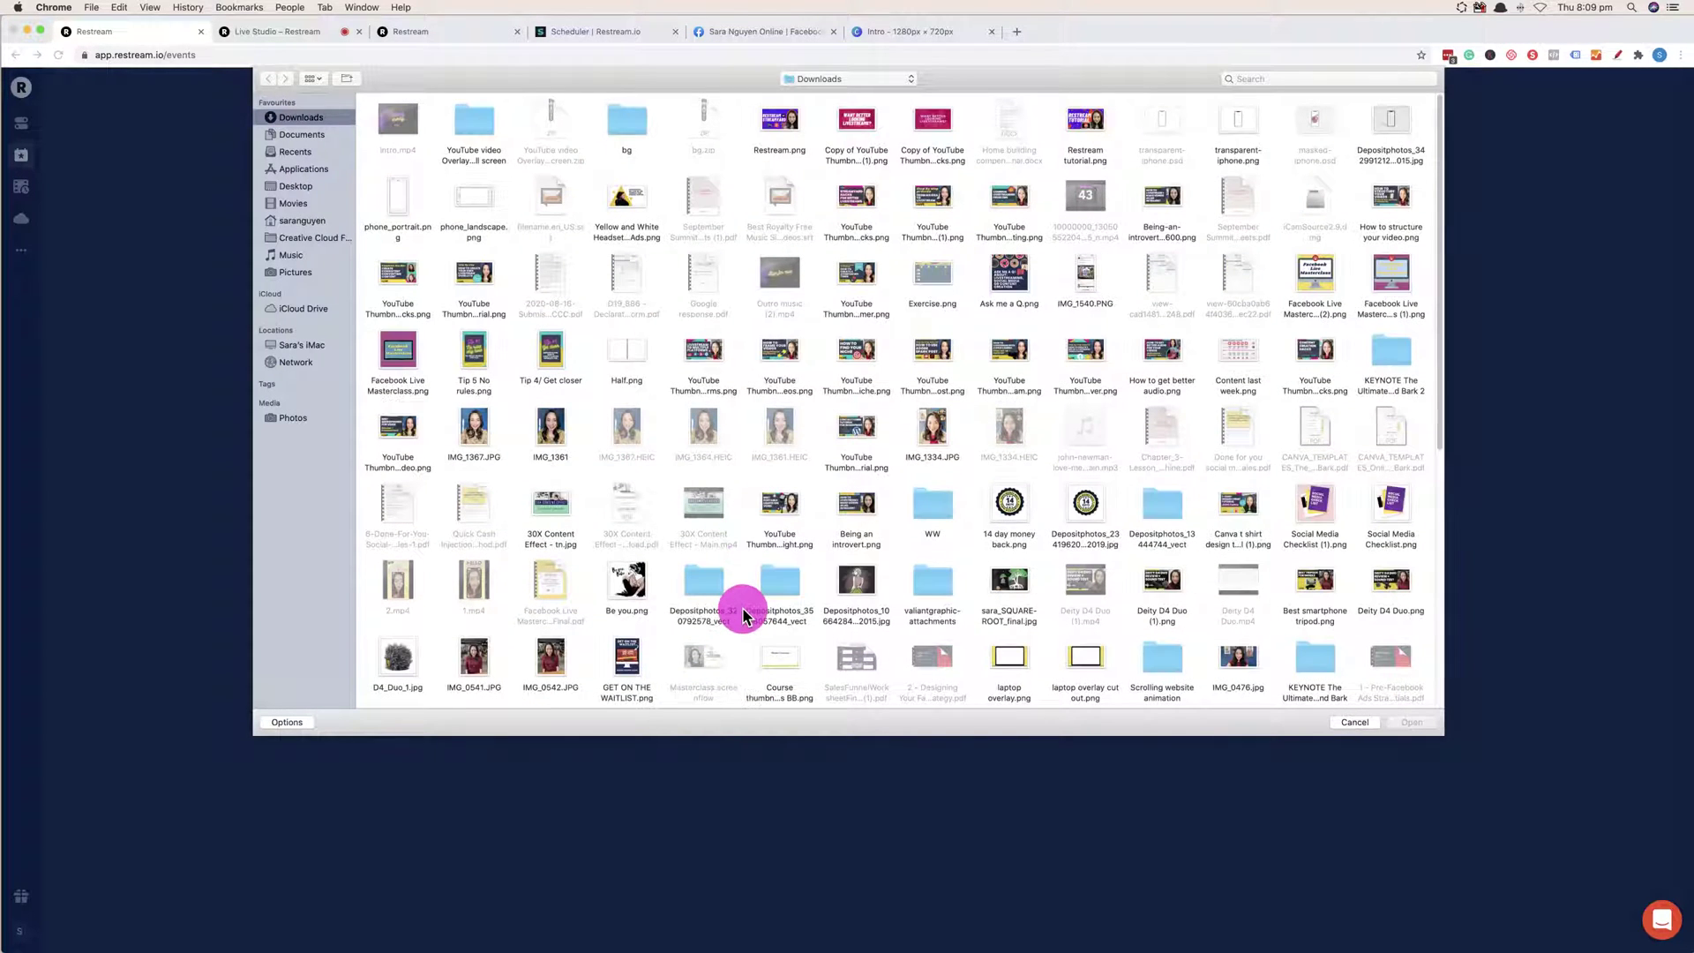
left_click(1013, 197)
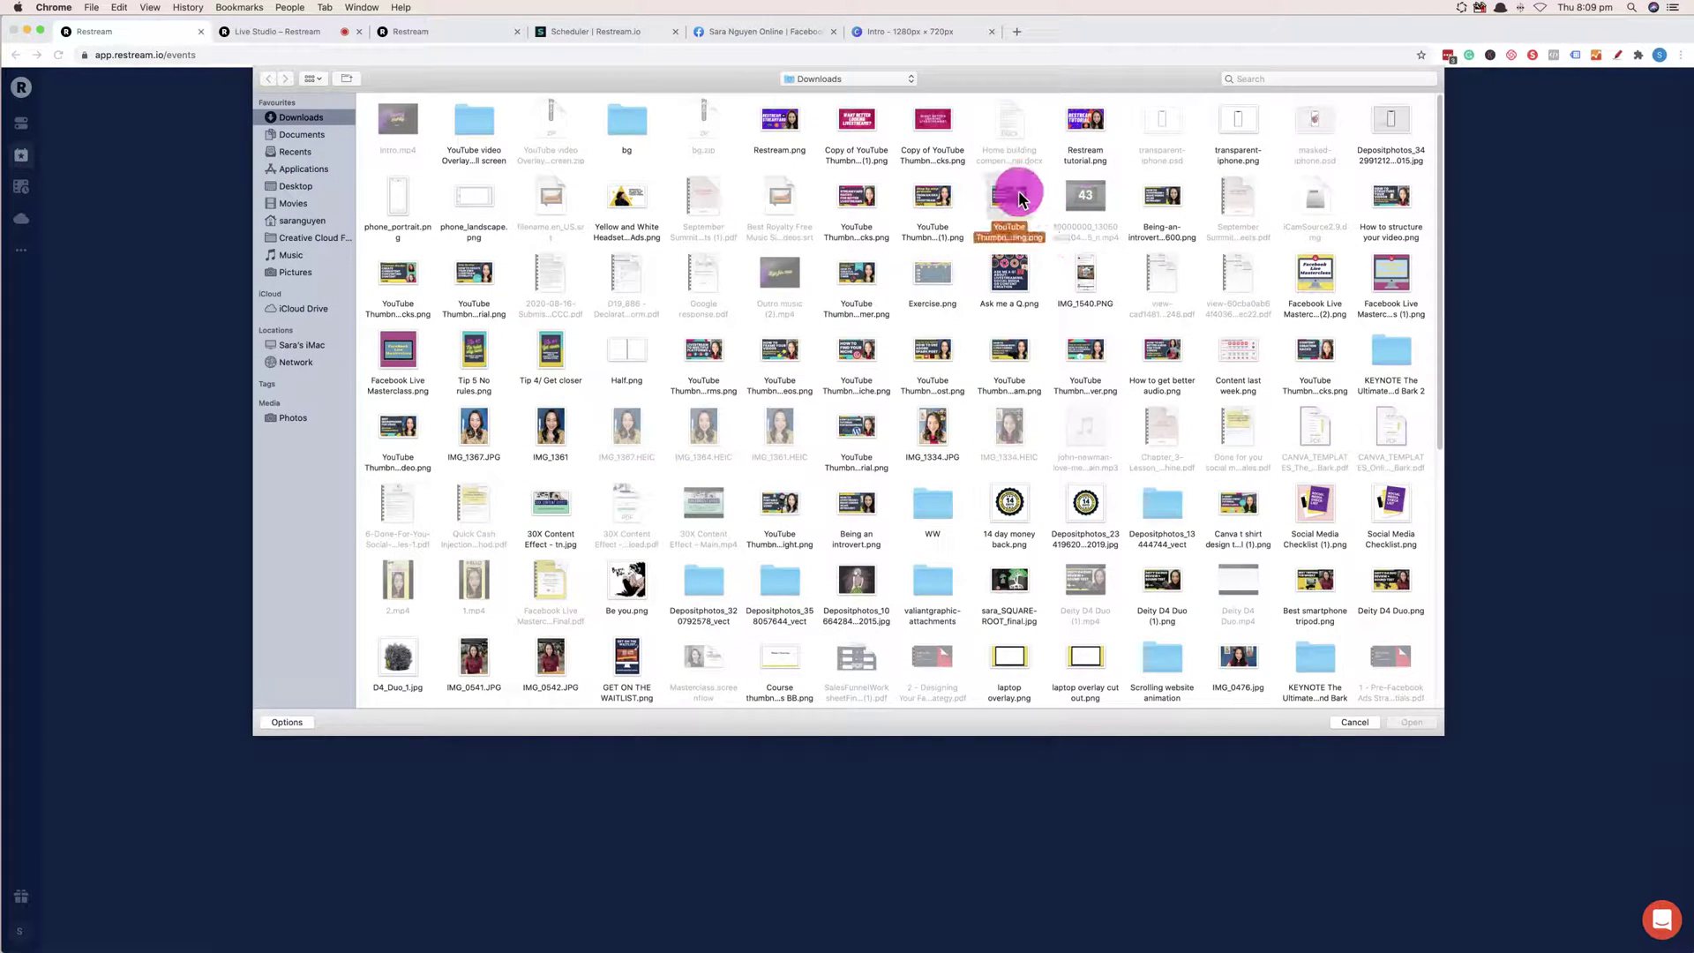
left_click(1412, 722)
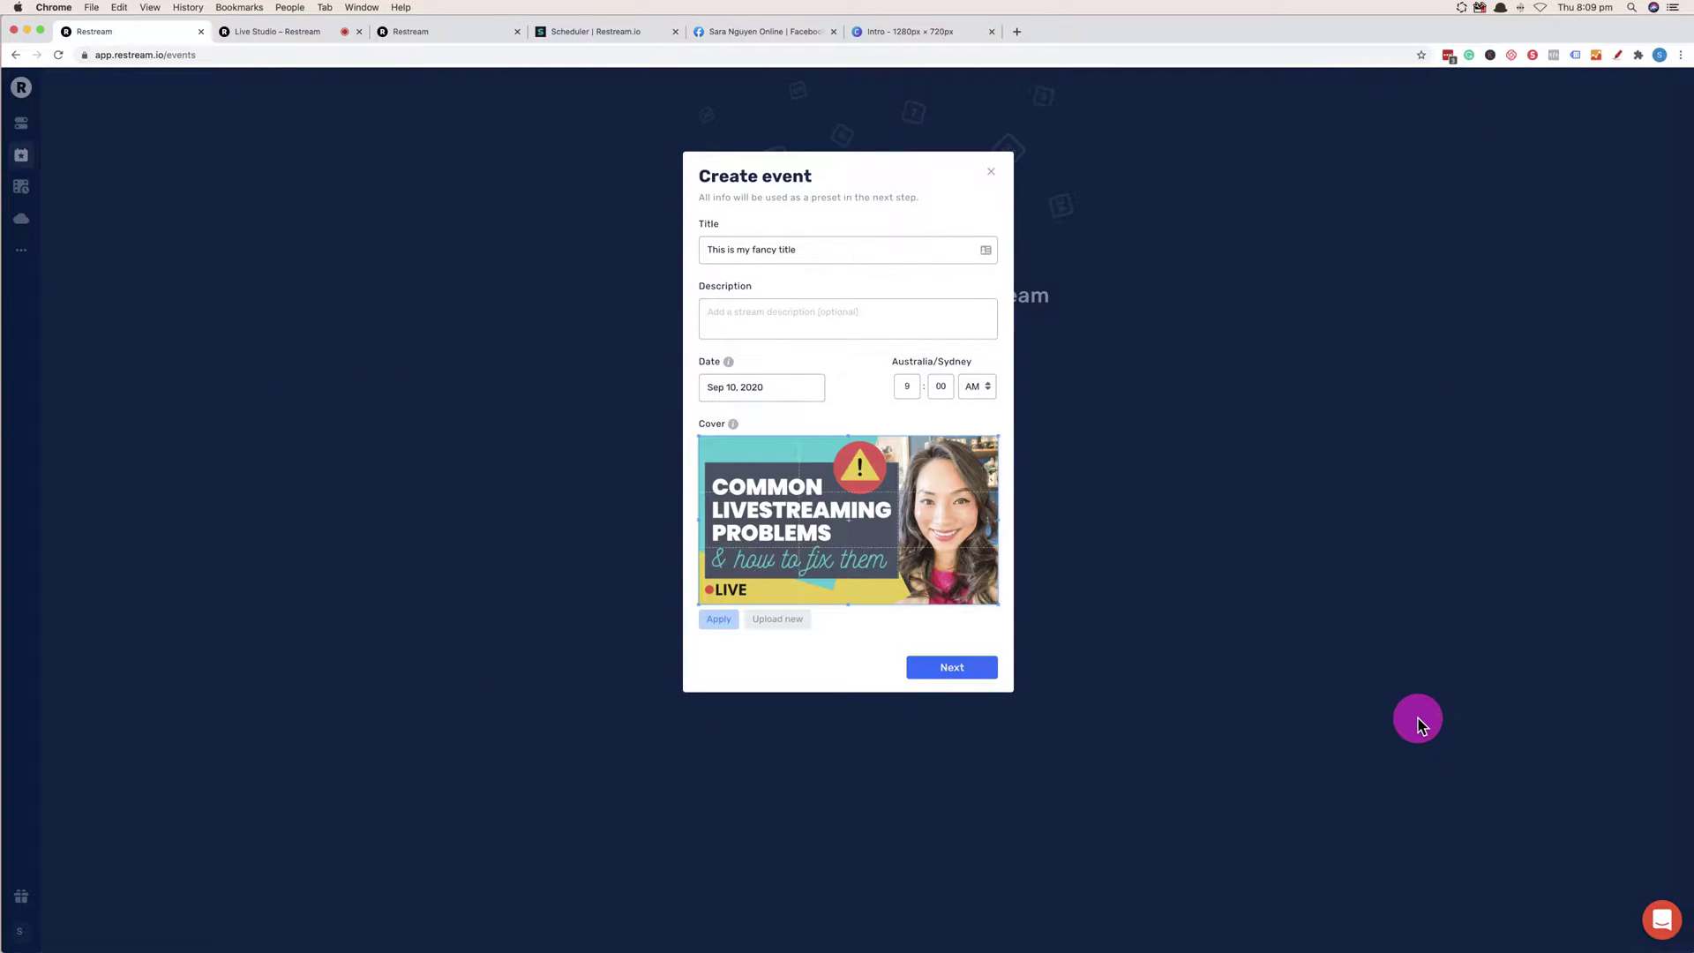
left_click(966, 669)
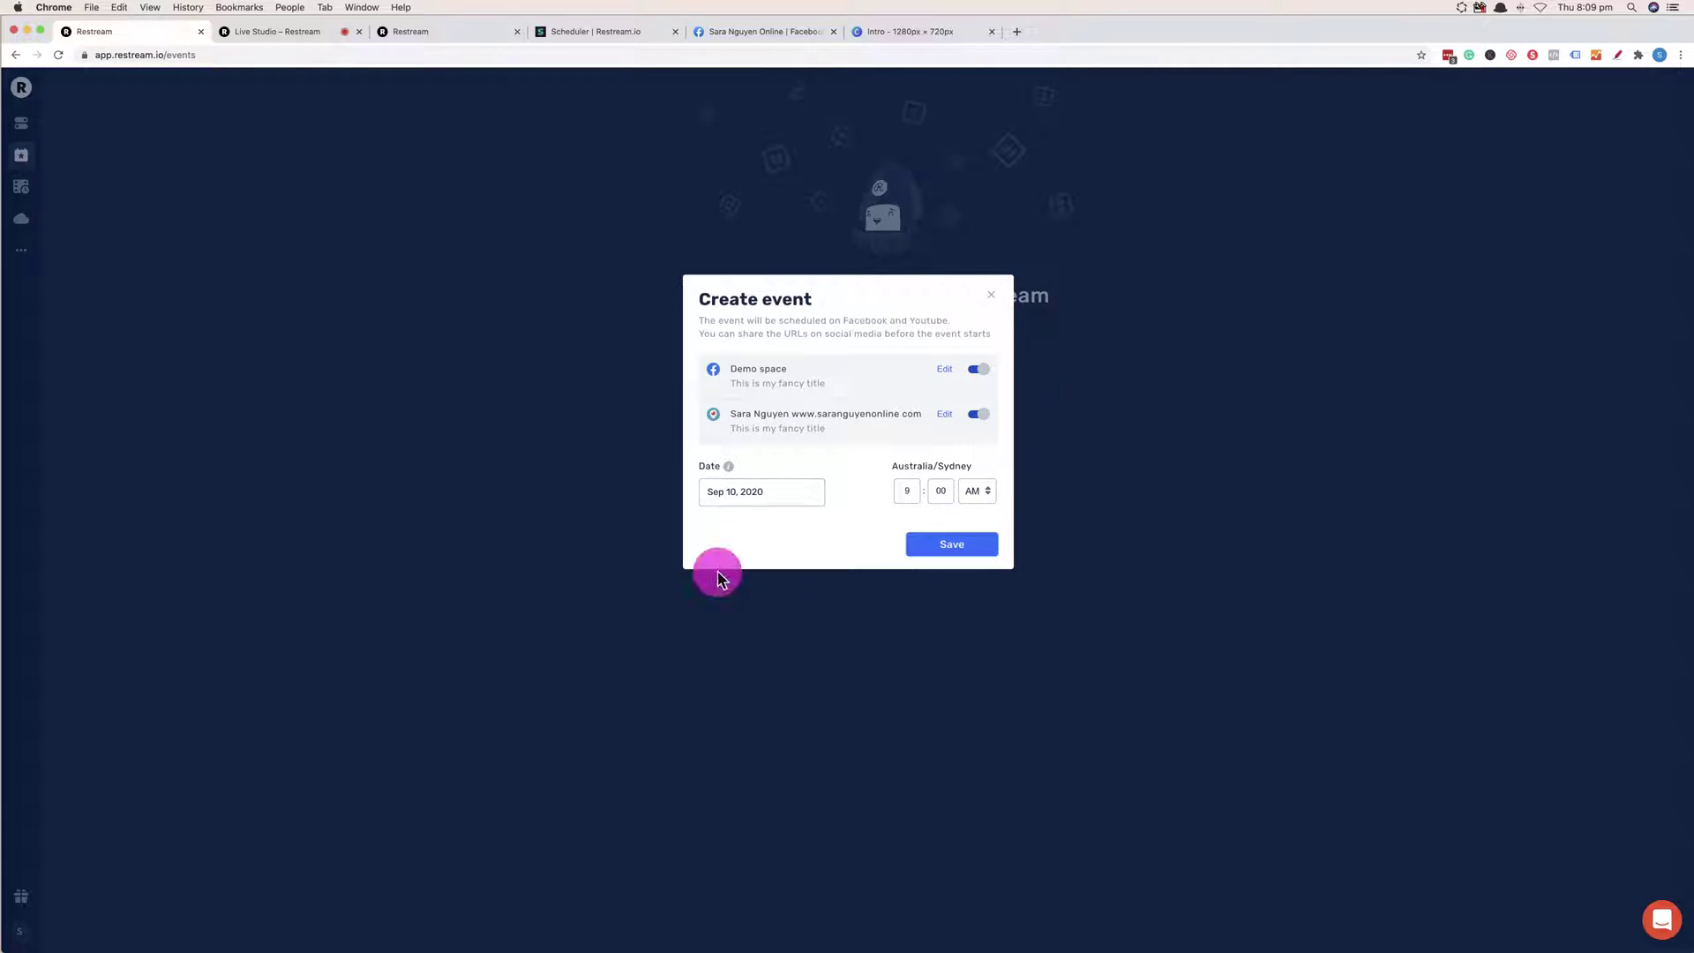
left_click(988, 542)
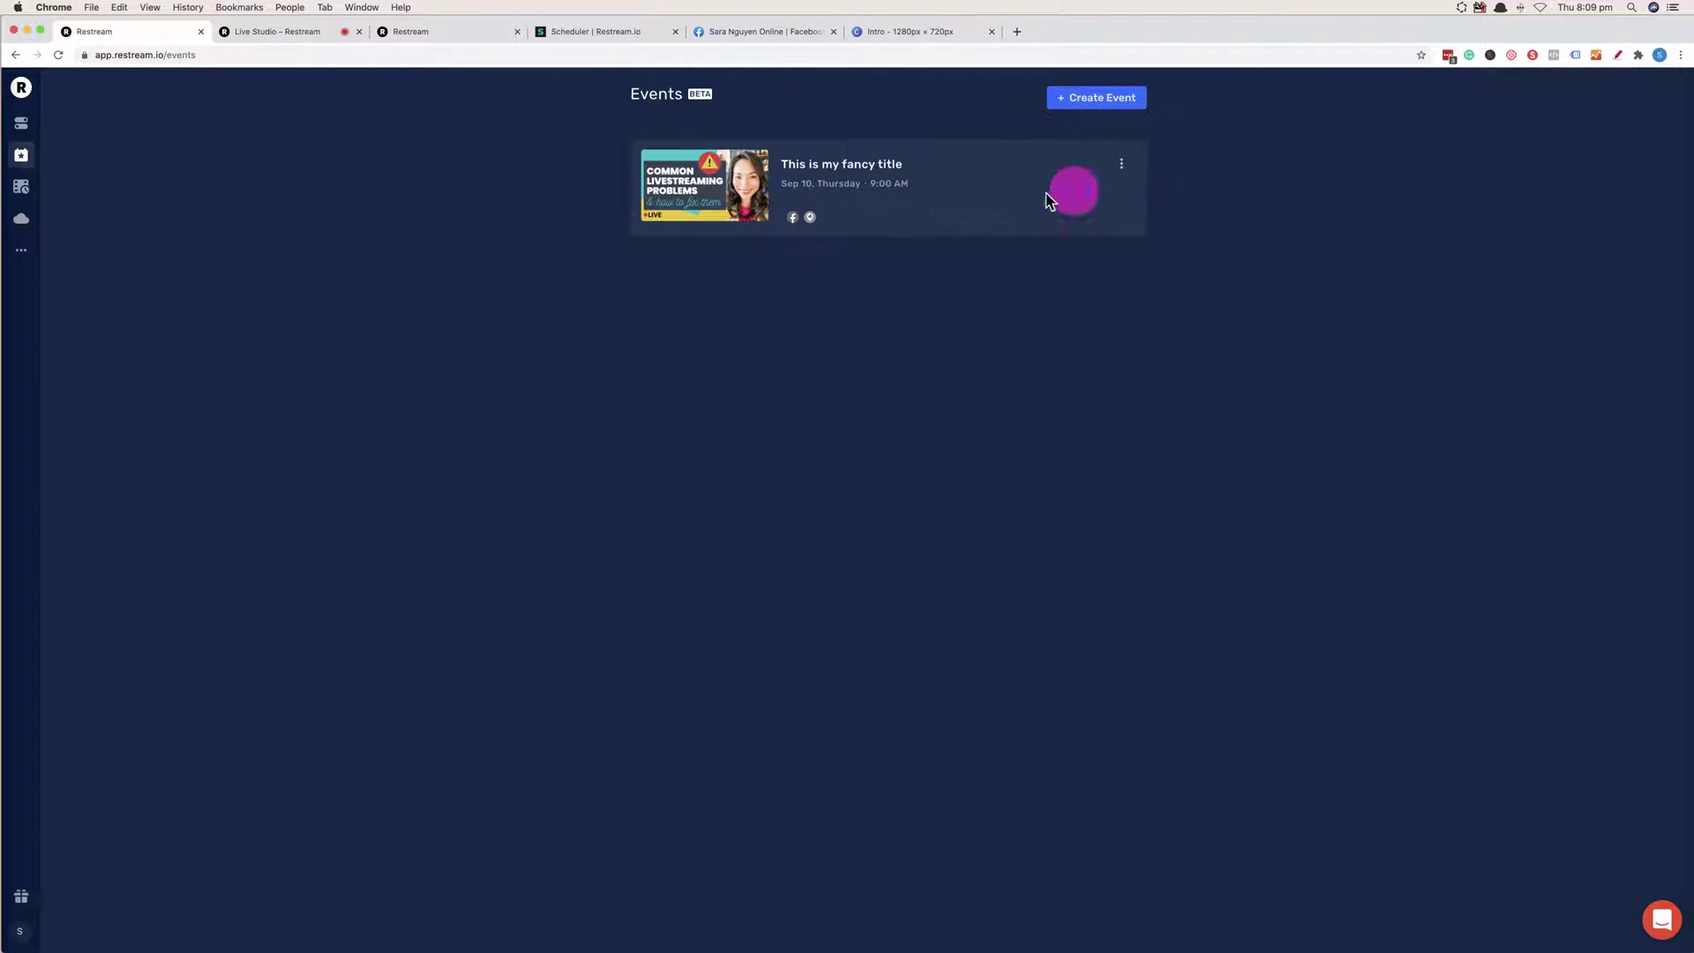
Open the guest invitation link for the "This is my fancy title" event, and close the invitation dialog after viewing it.
left_click(1124, 165)
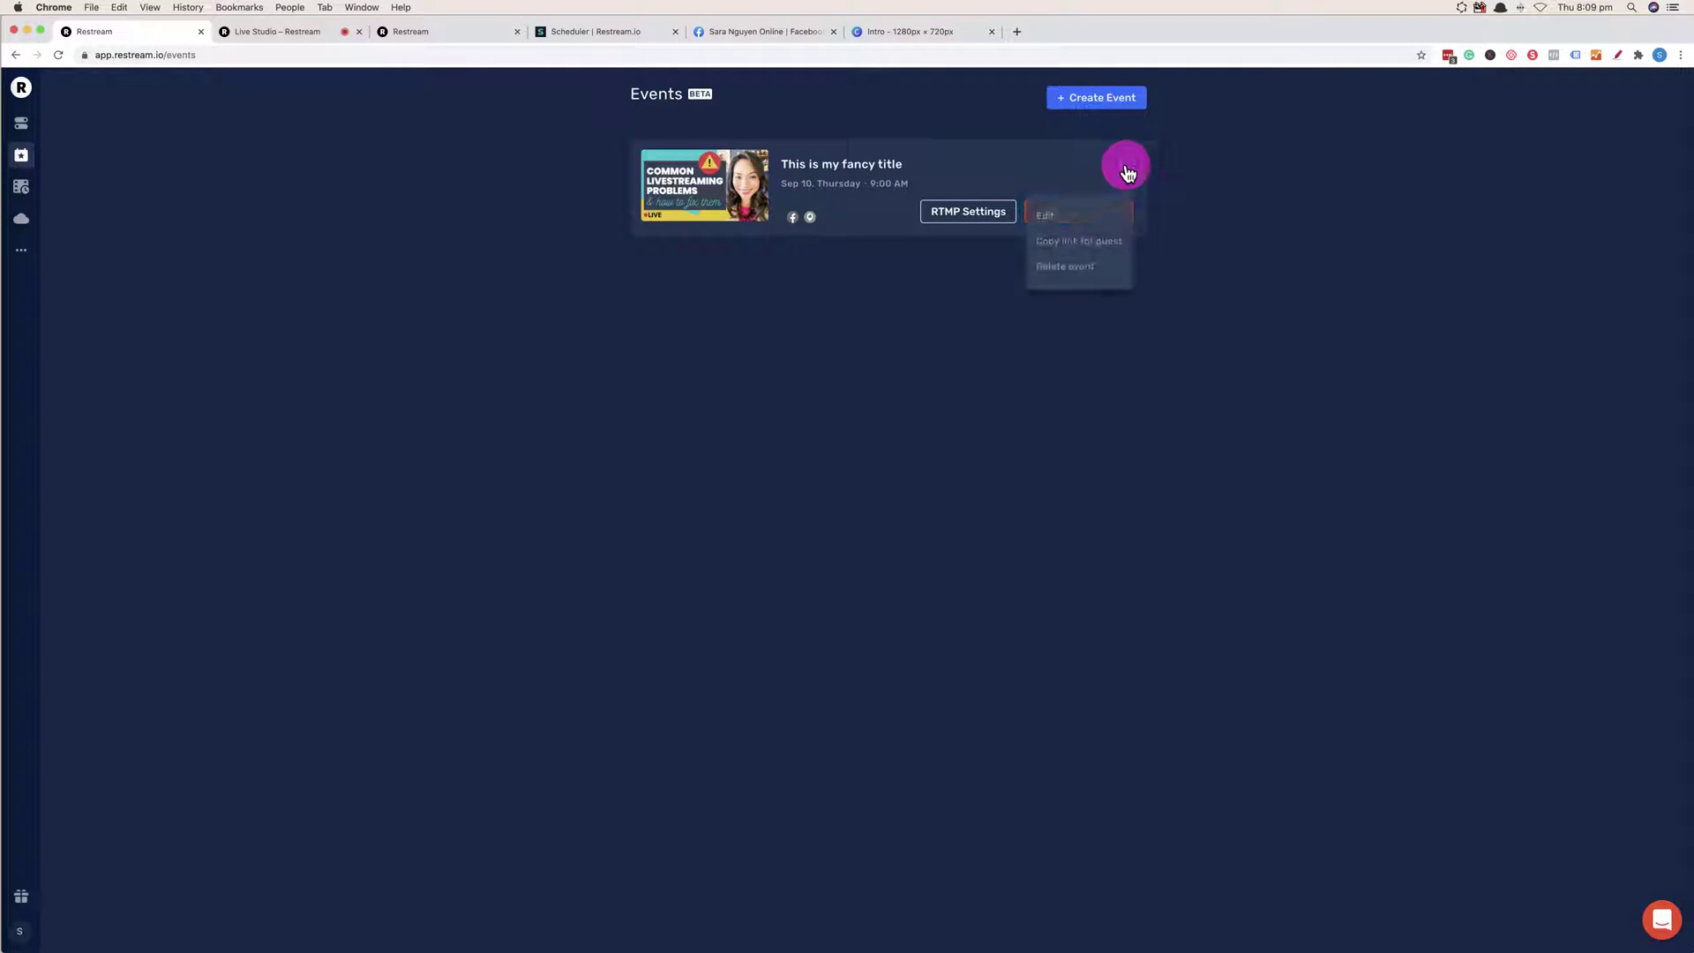
left_click(1125, 167)
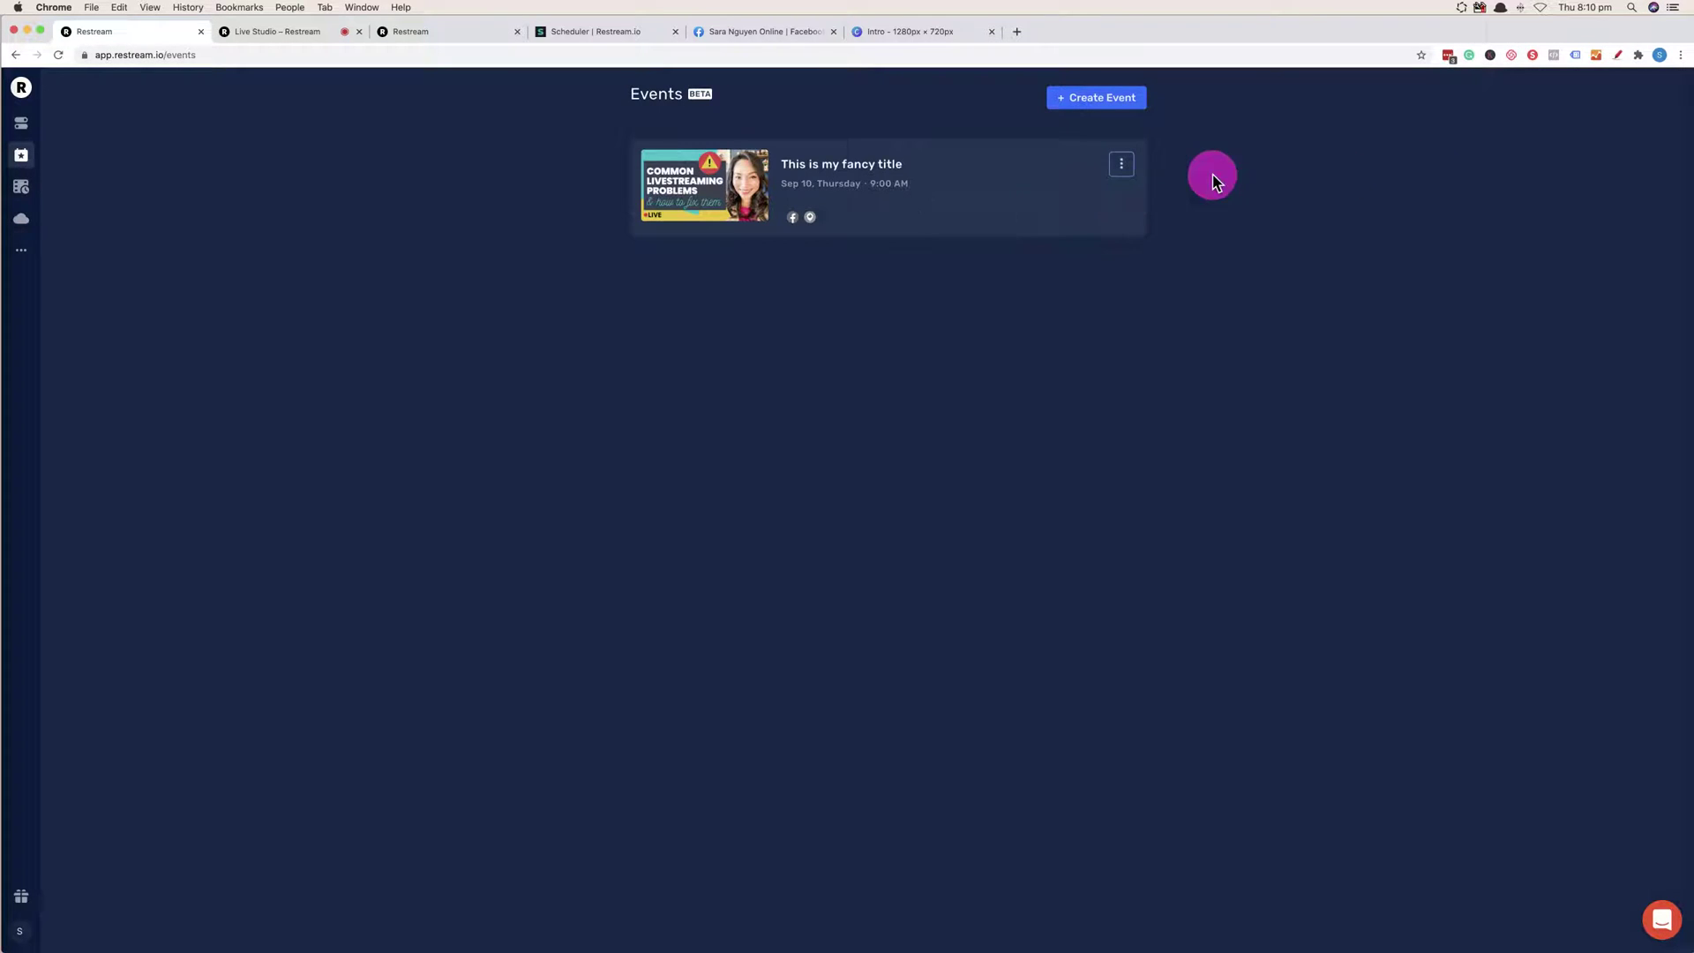
left_click(1124, 168)
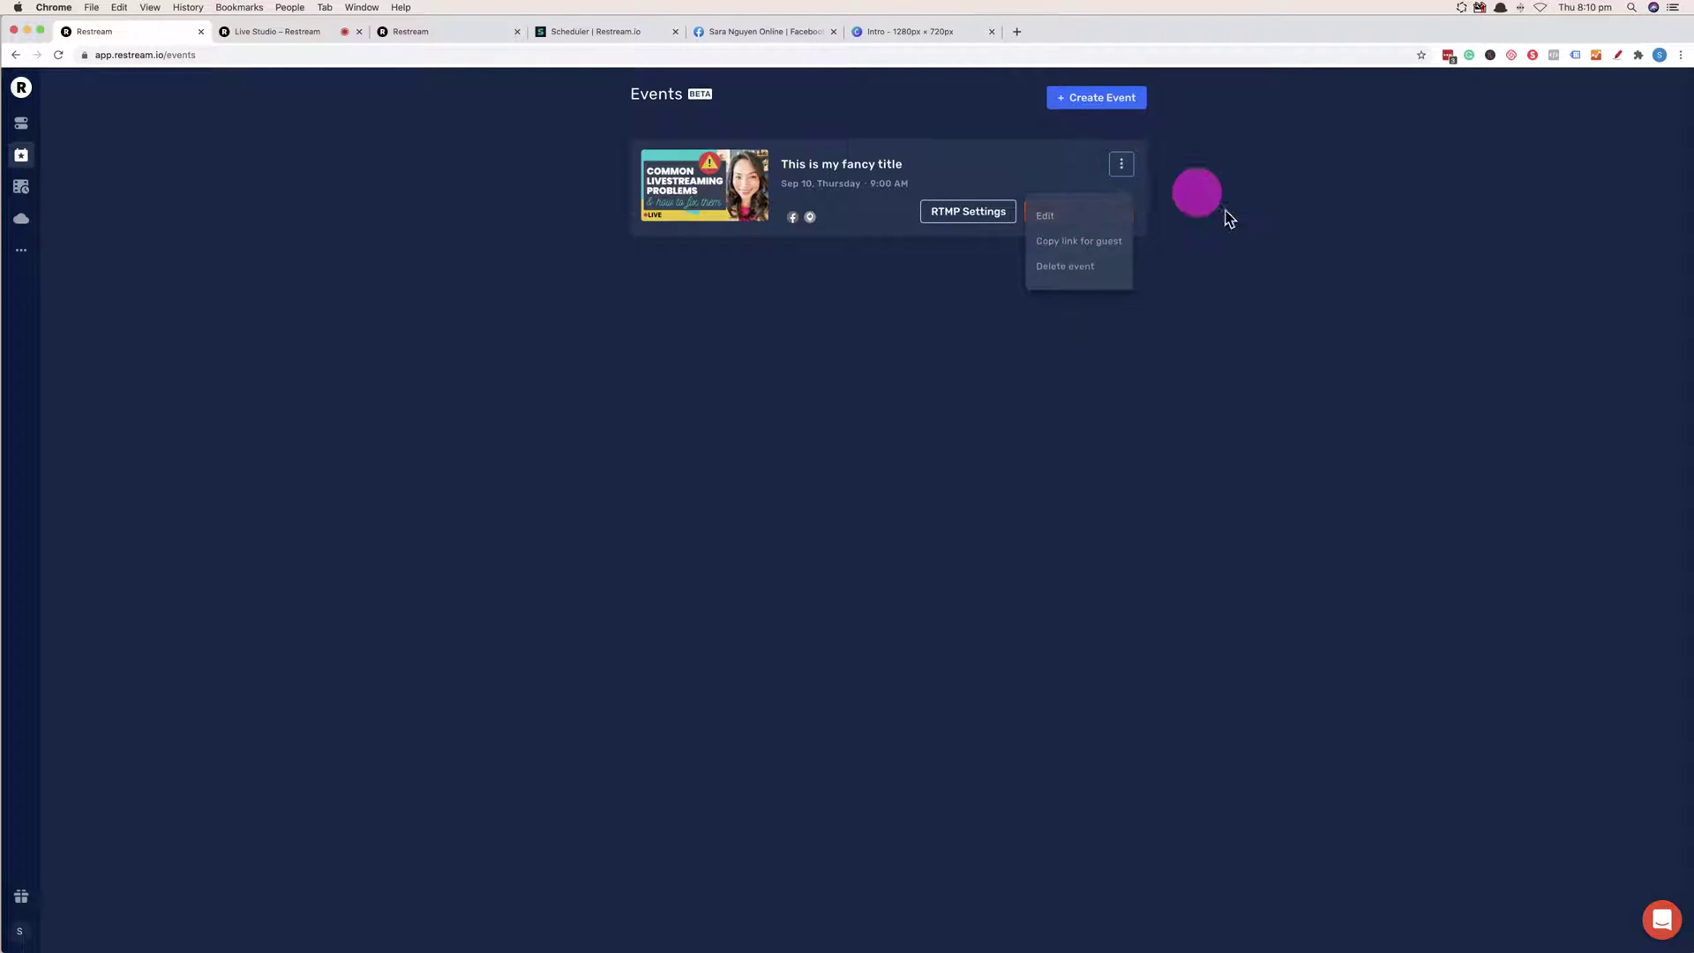
left_click(1104, 241)
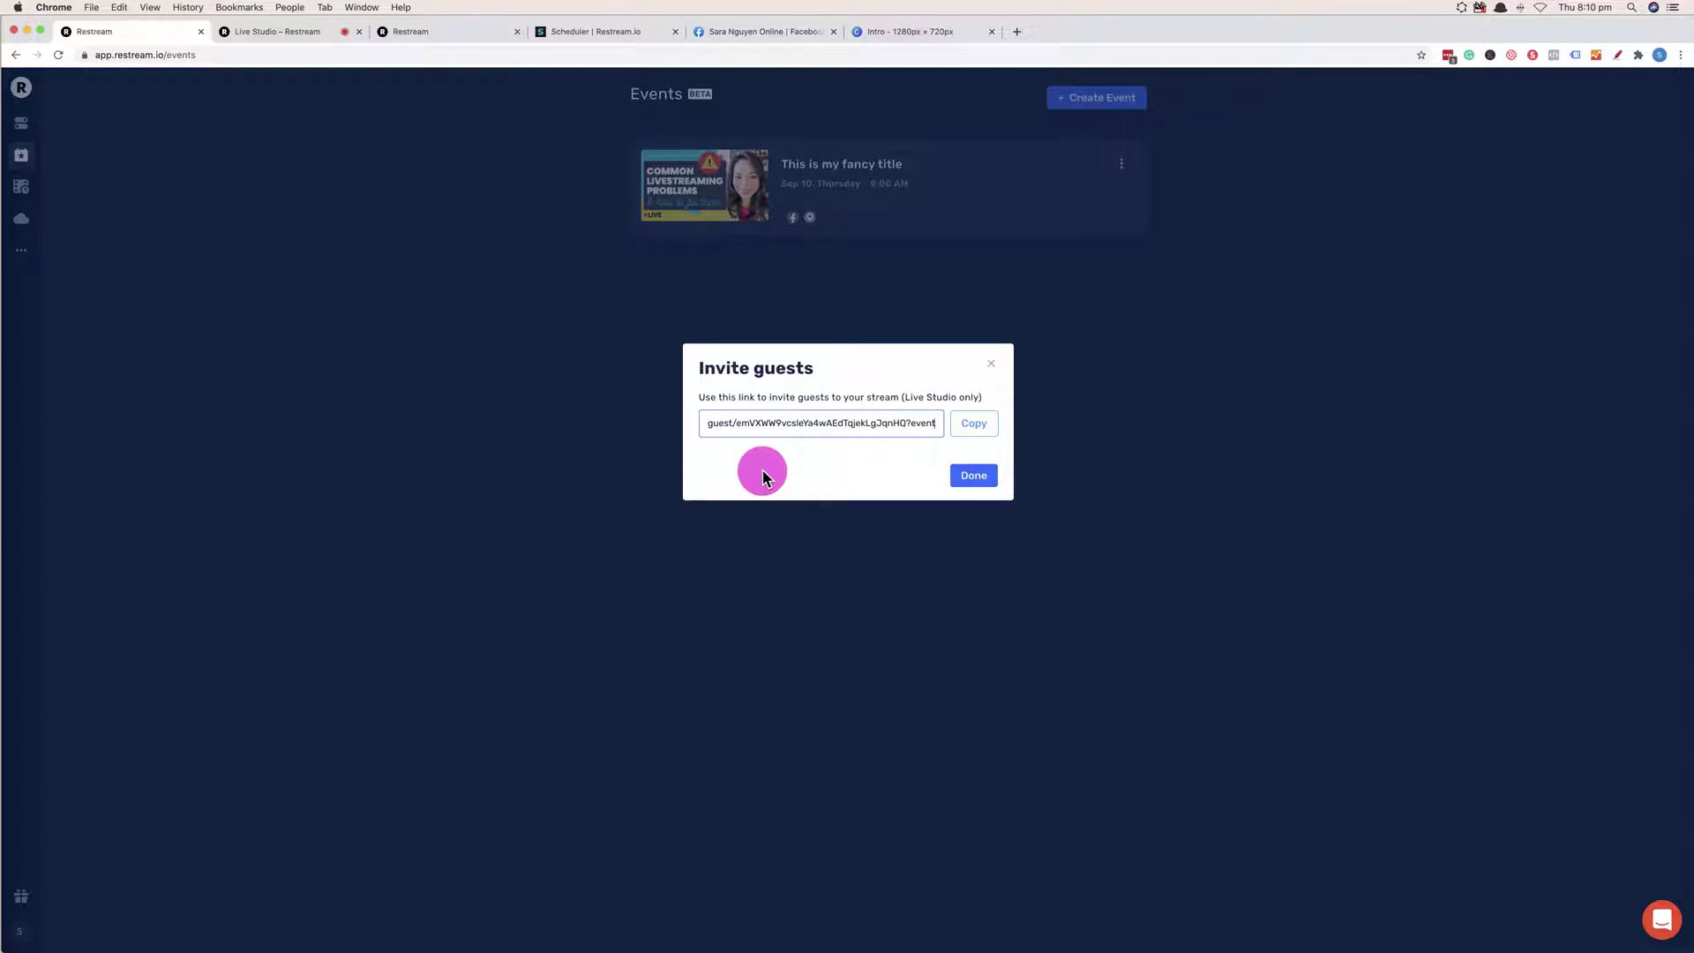
left_click(979, 476)
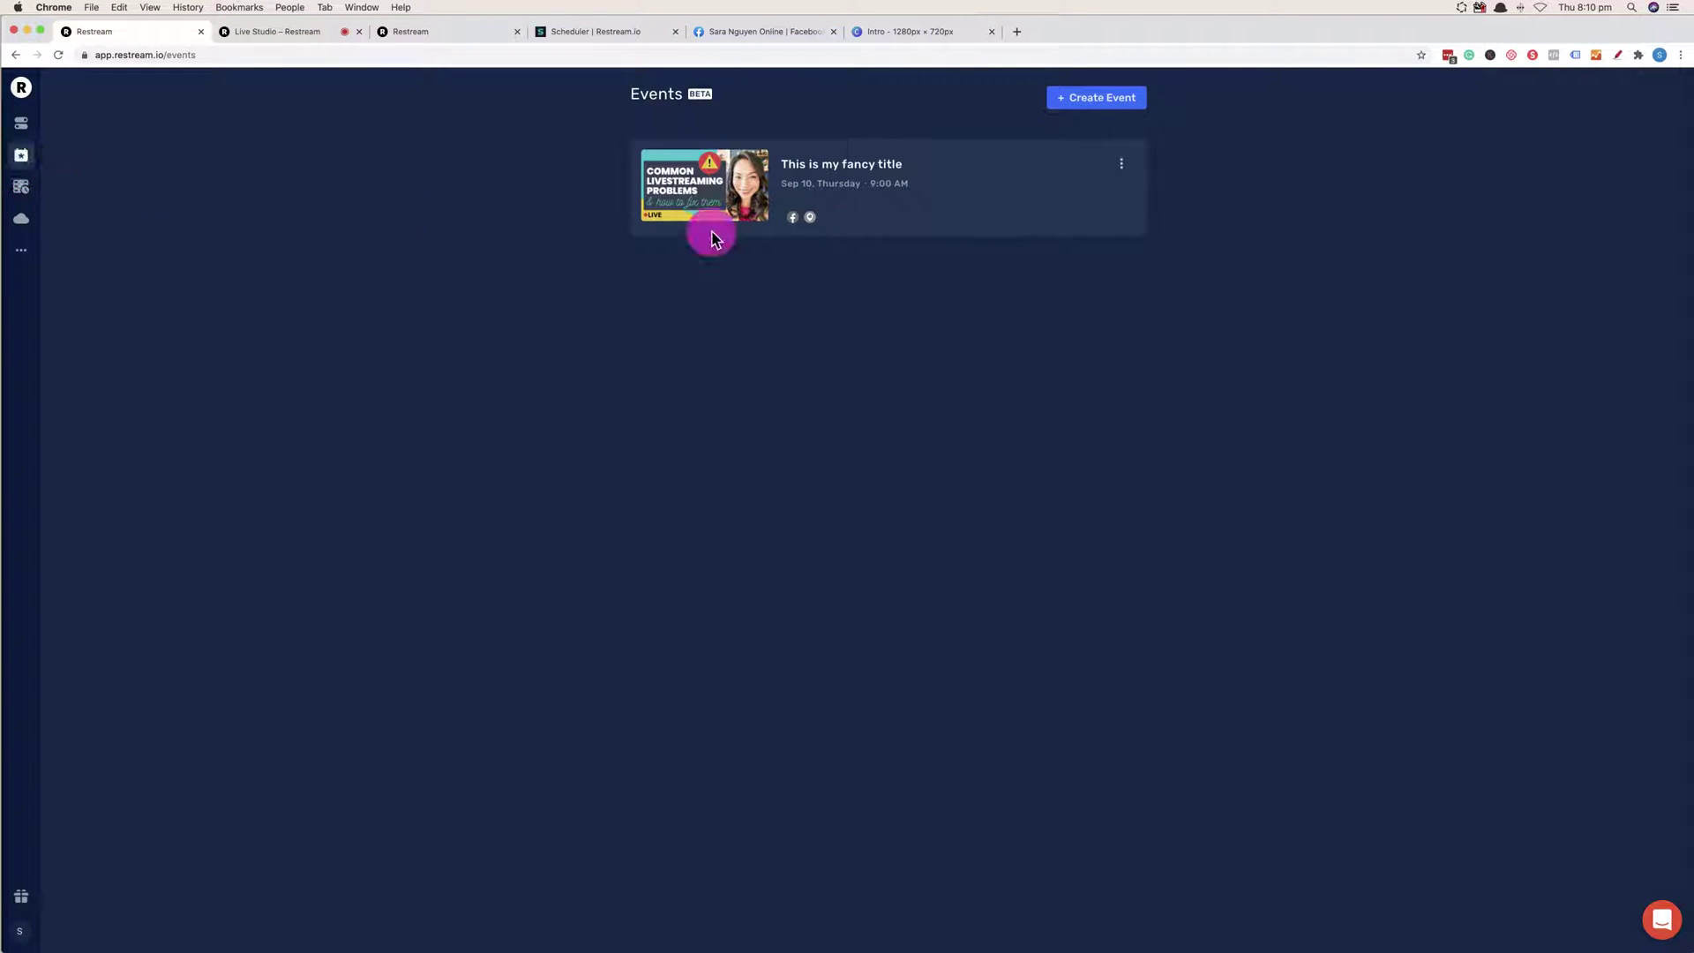
mouse_move(718, 230)
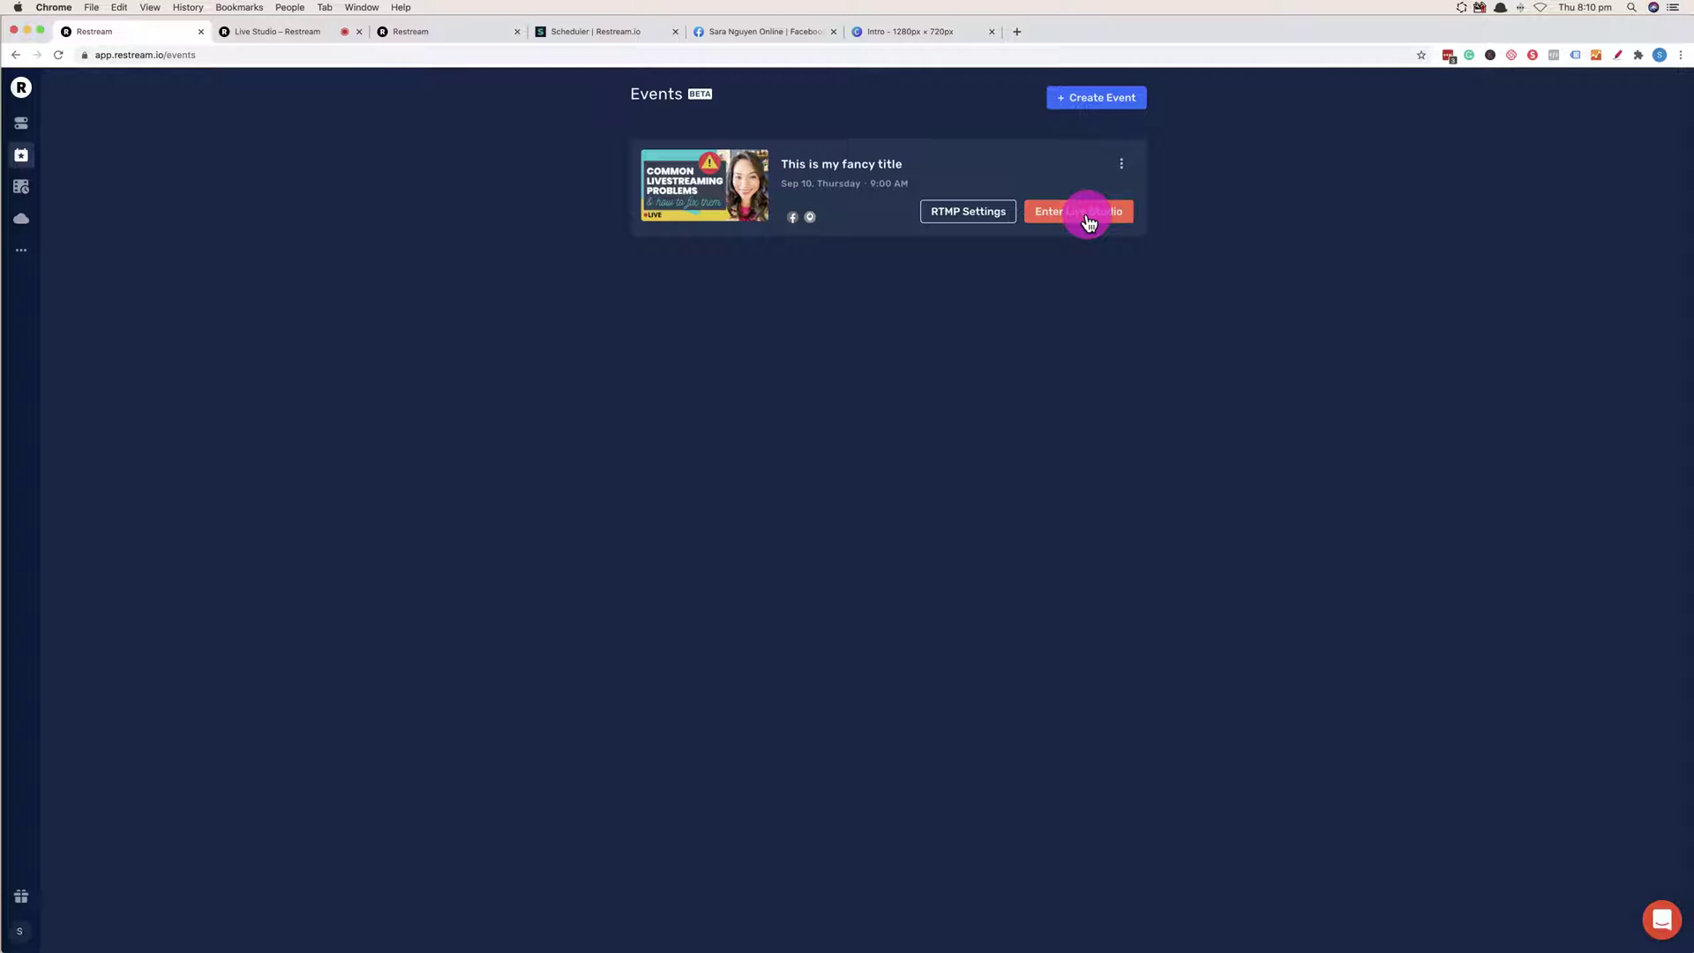
Open the Scheduler, look through its uploaded videos, and return to the queue of scheduled recordings.
left_click(23, 190)
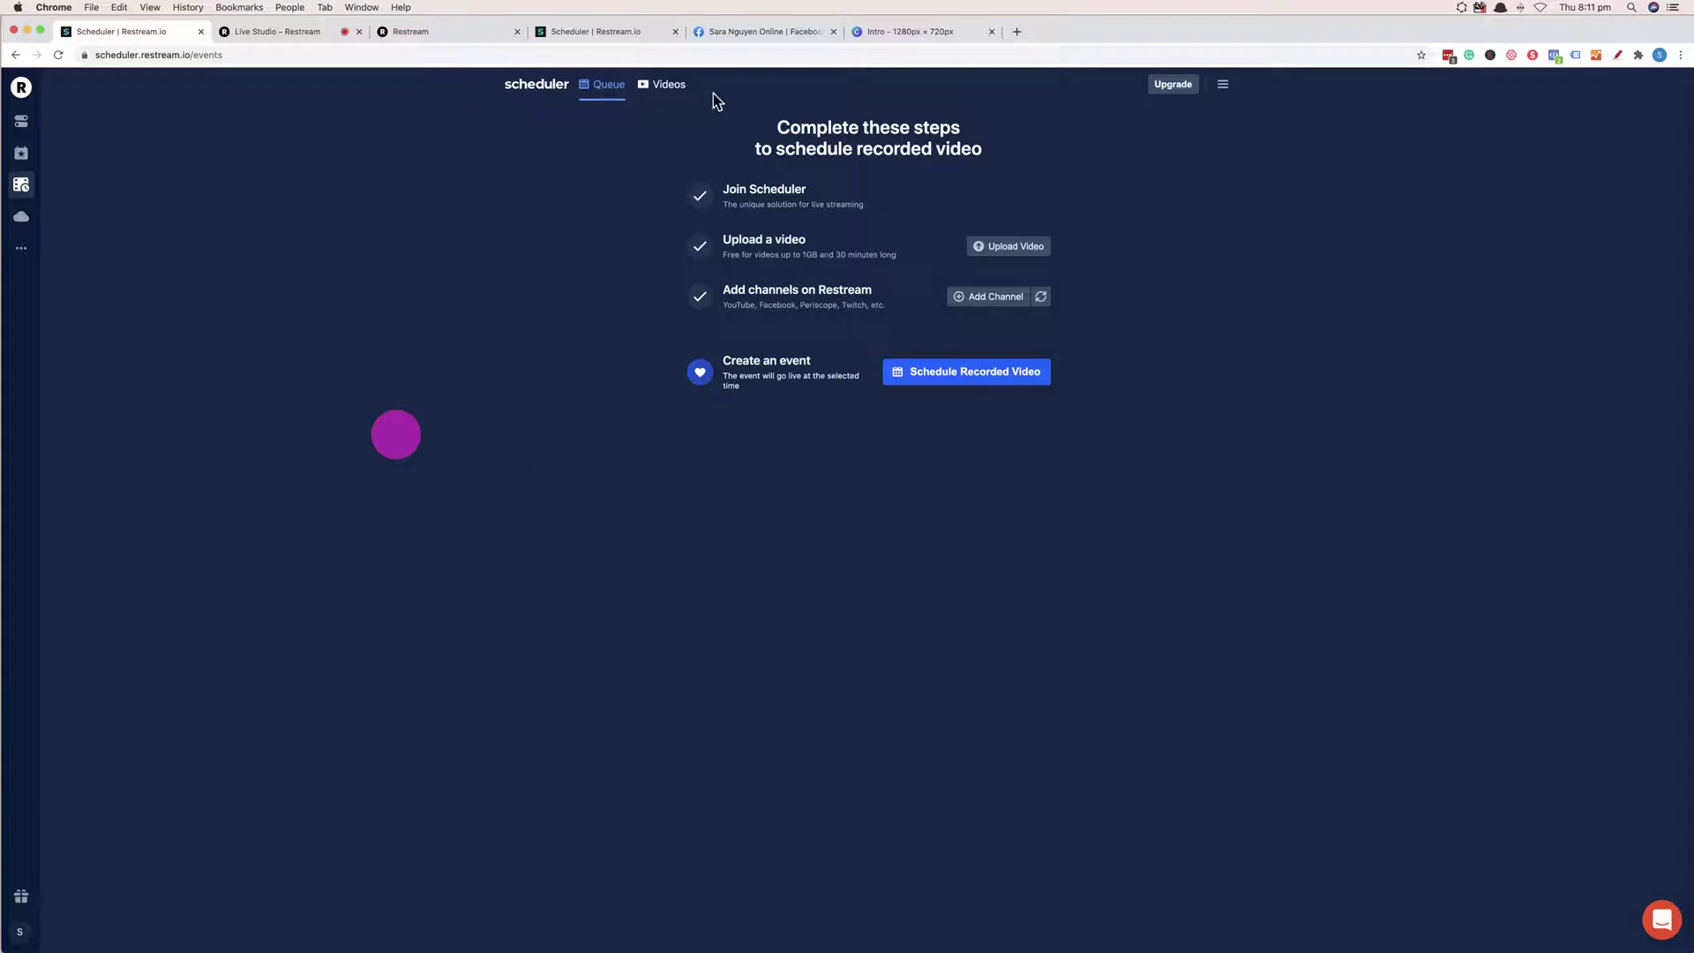
left_click(666, 91)
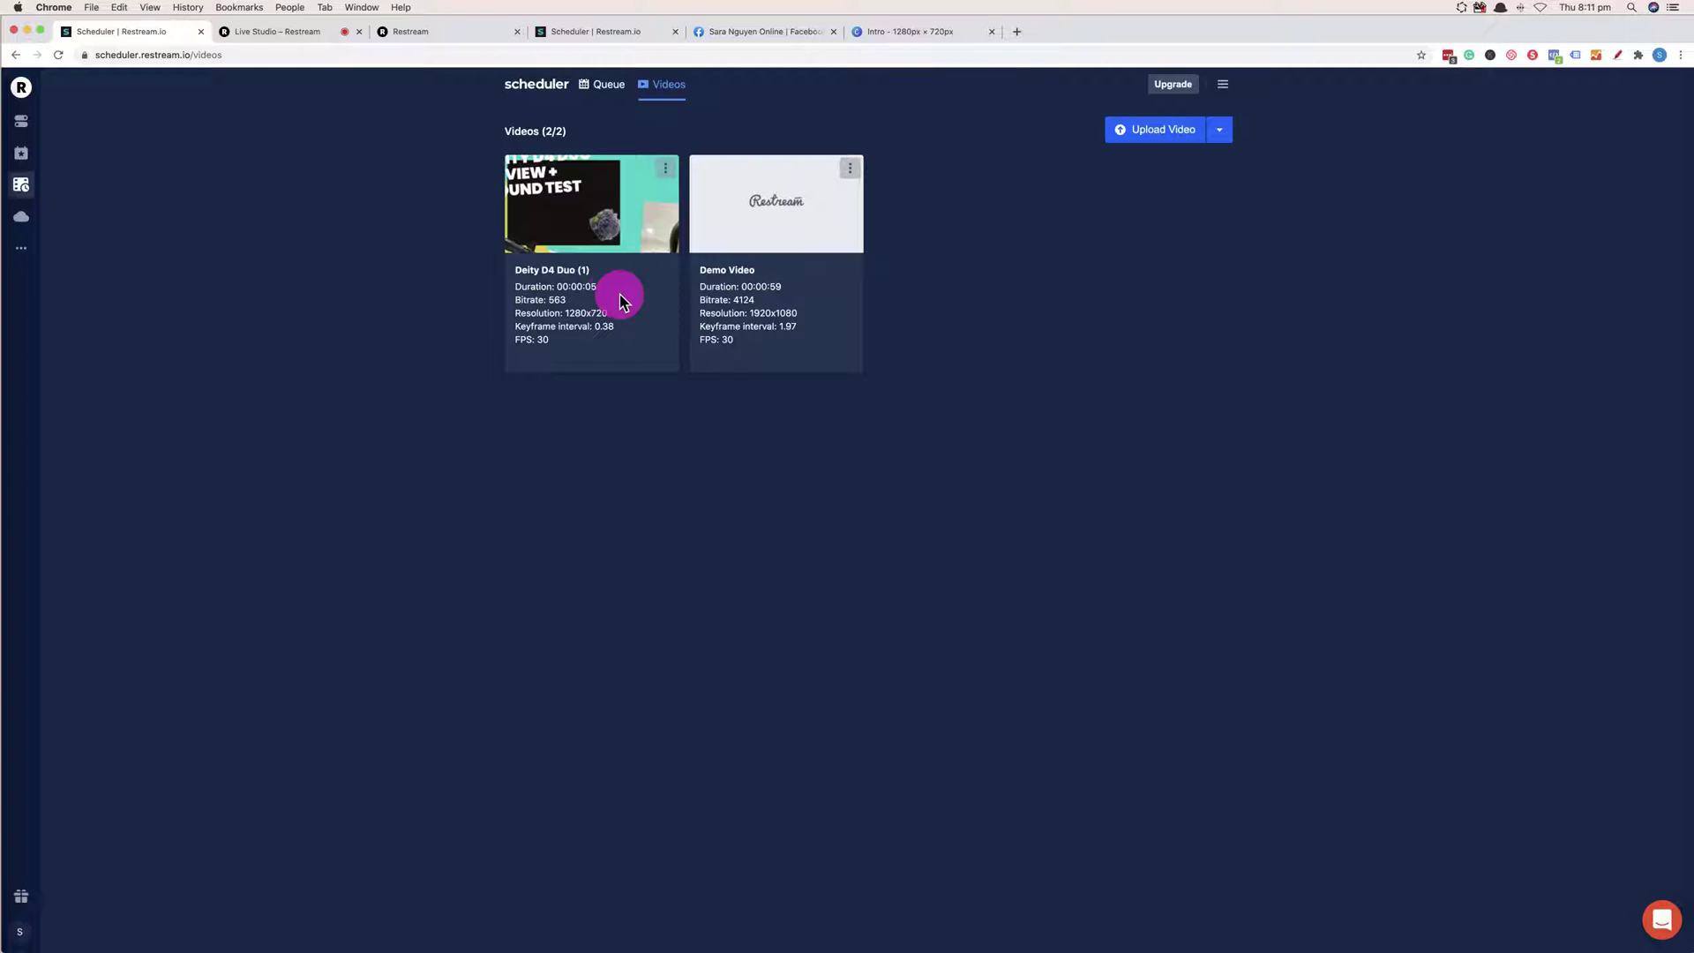
left_click(609, 95)
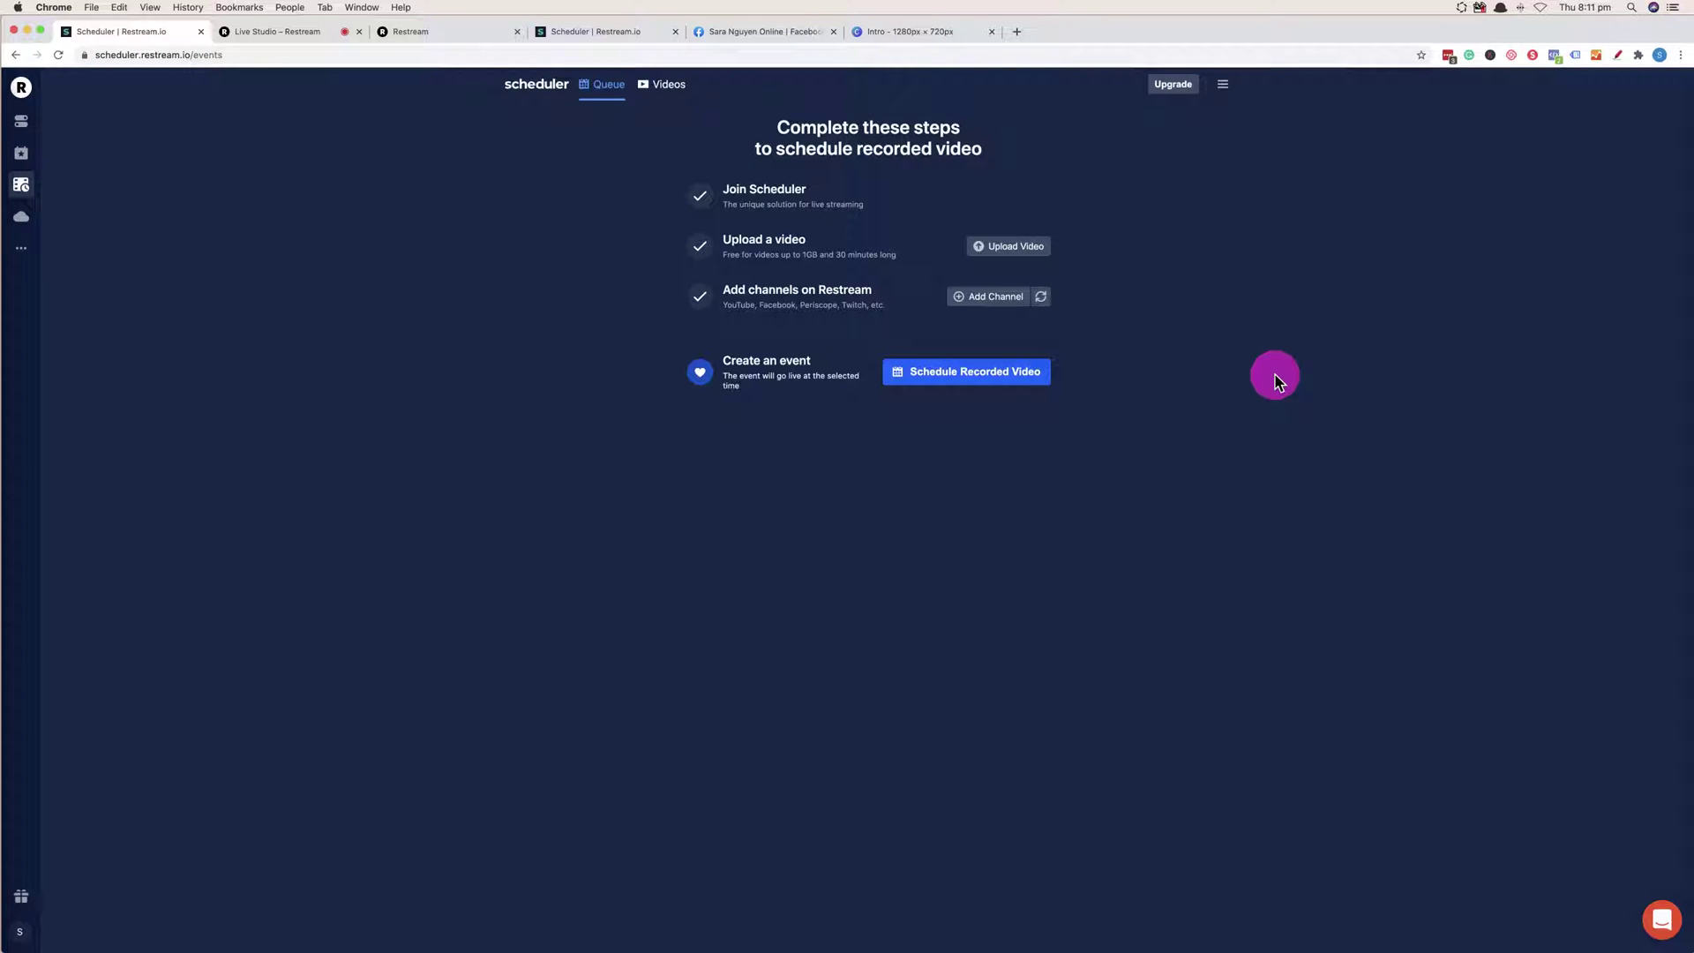
Start a new queue slot for the "Deity D4 Duo (1)" video, dated 2020-09-22 at 8:30 PM.
left_click(1008, 381)
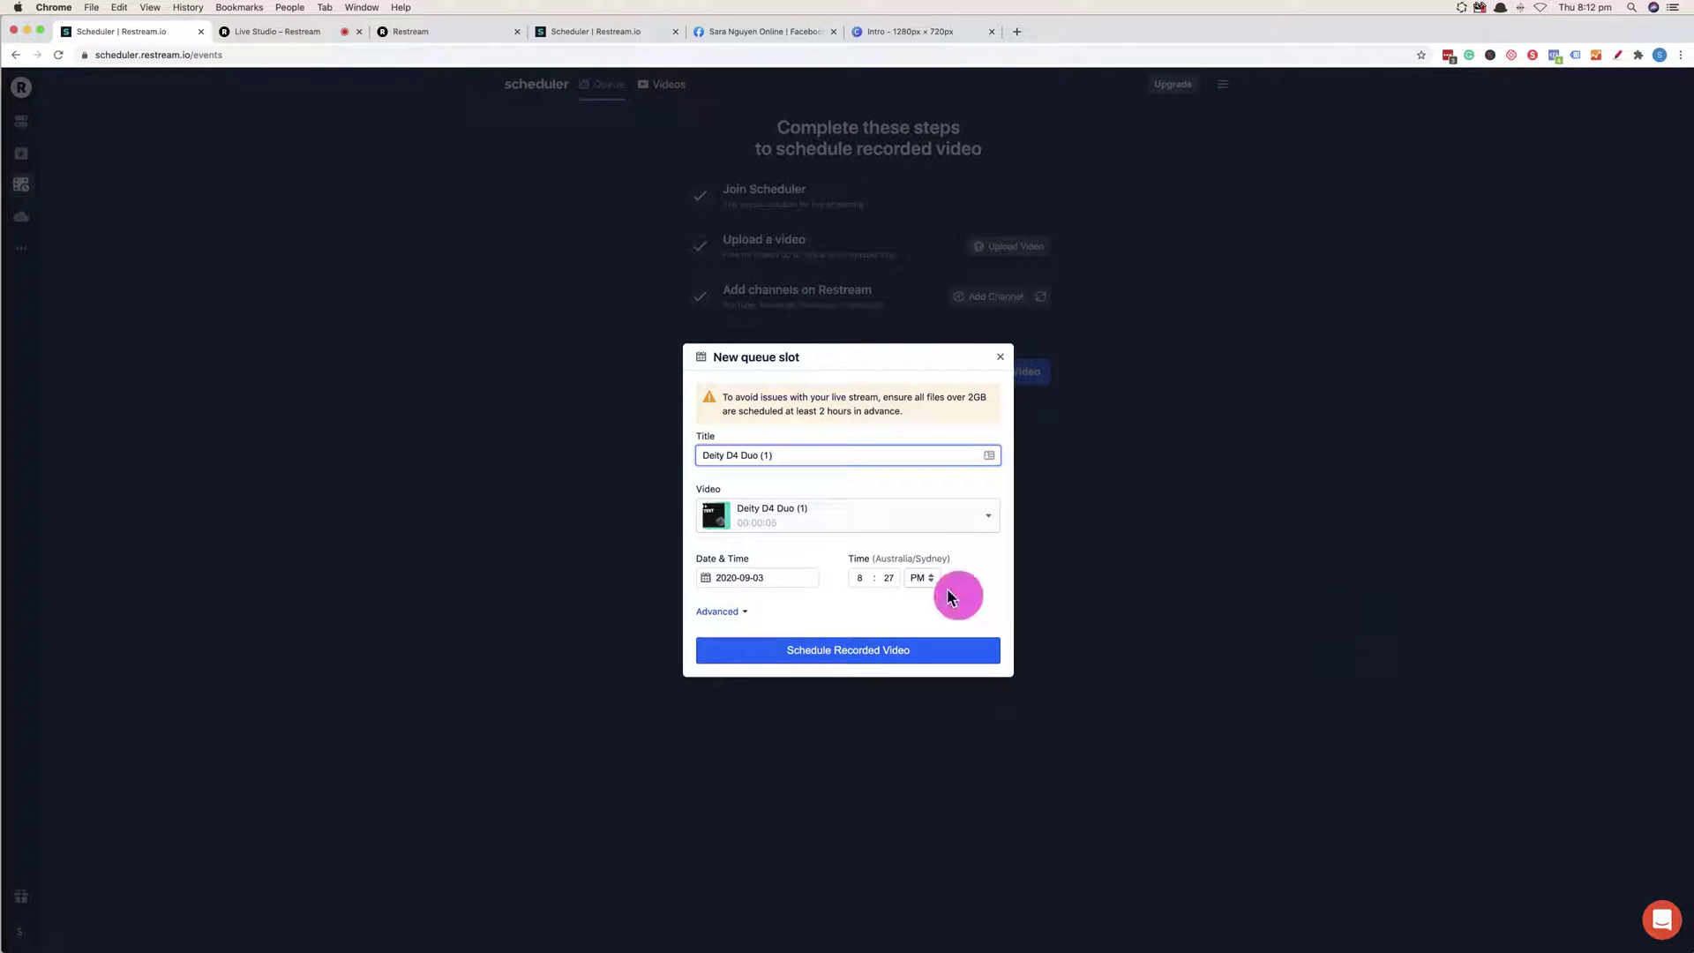
left_click(983, 515)
left_click(979, 547)
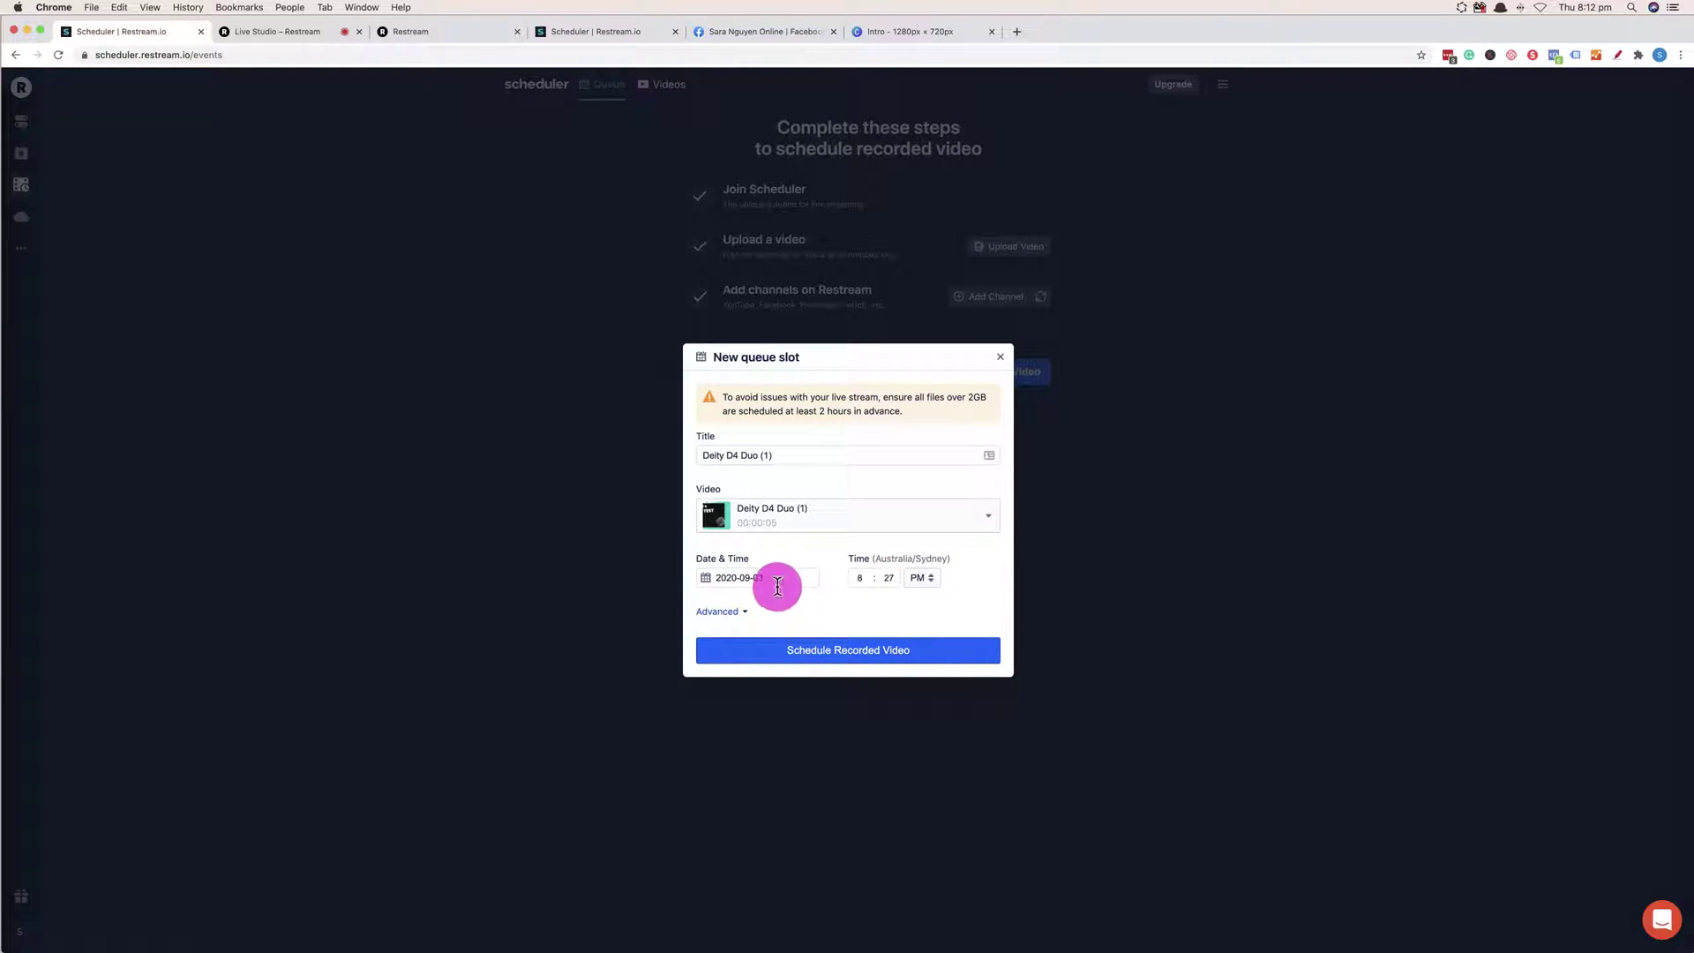
left_click(727, 578)
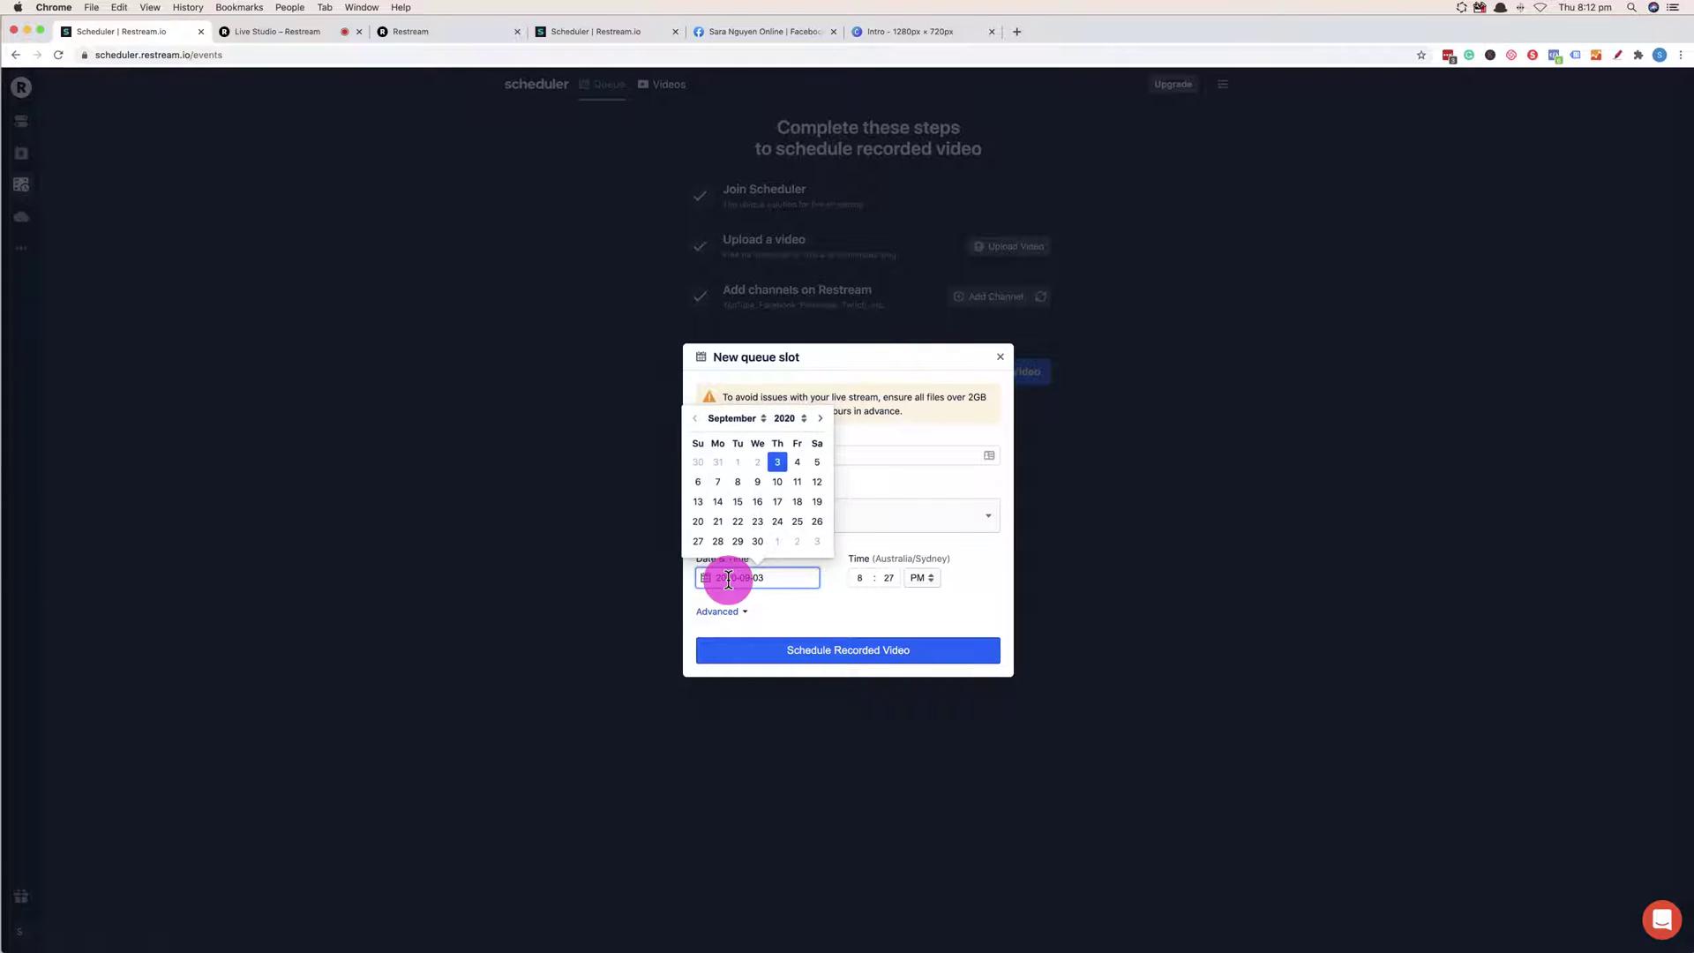
left_click(737, 523)
left_click(889, 581)
type("30")
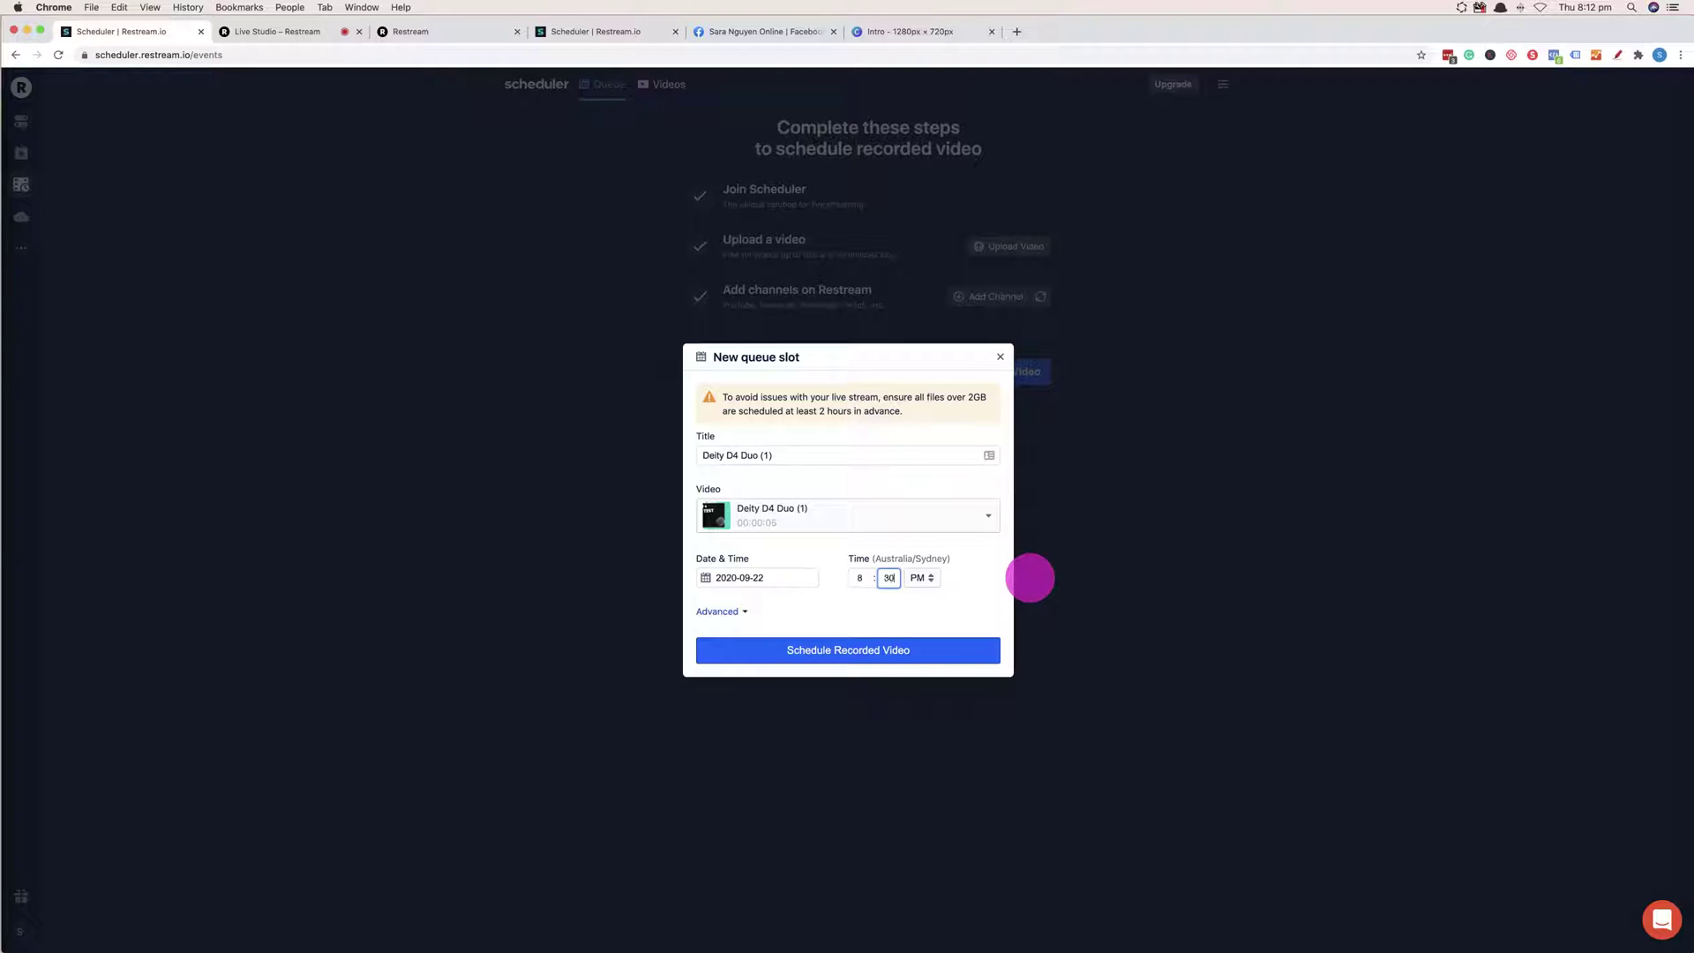
left_click(896, 608)
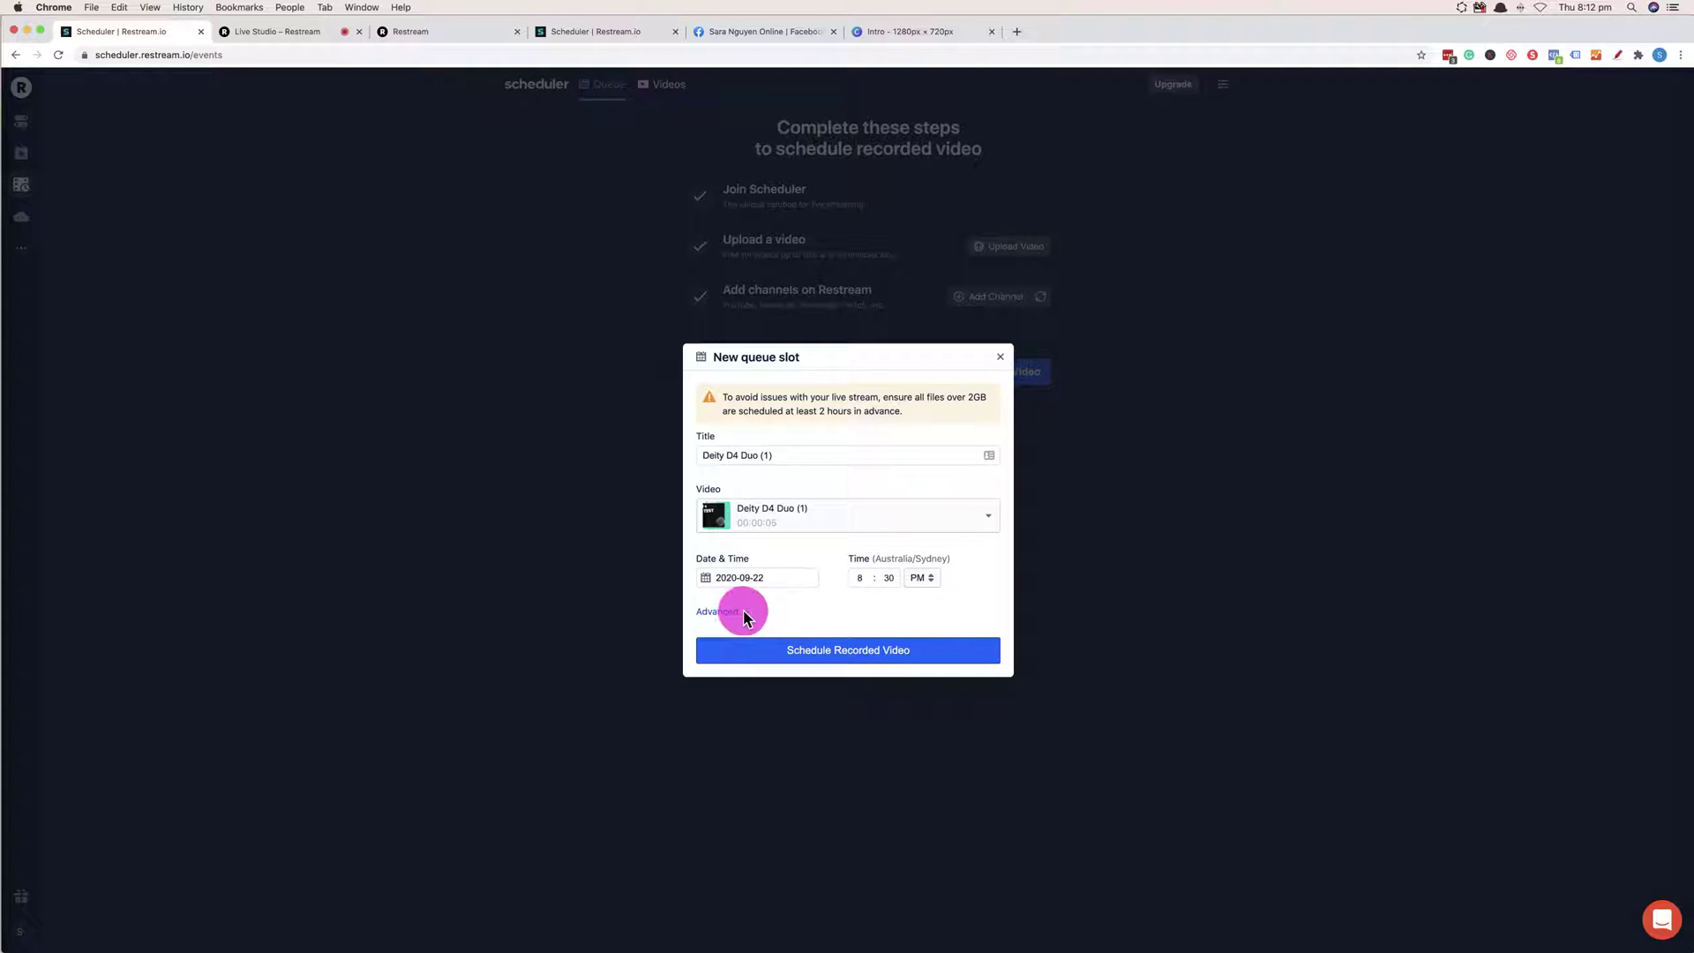
Review the slot's advanced channel, repeat and ingest options, and schedule the recorded video for both the Facebook and Periscope channels.
left_click(719, 611)
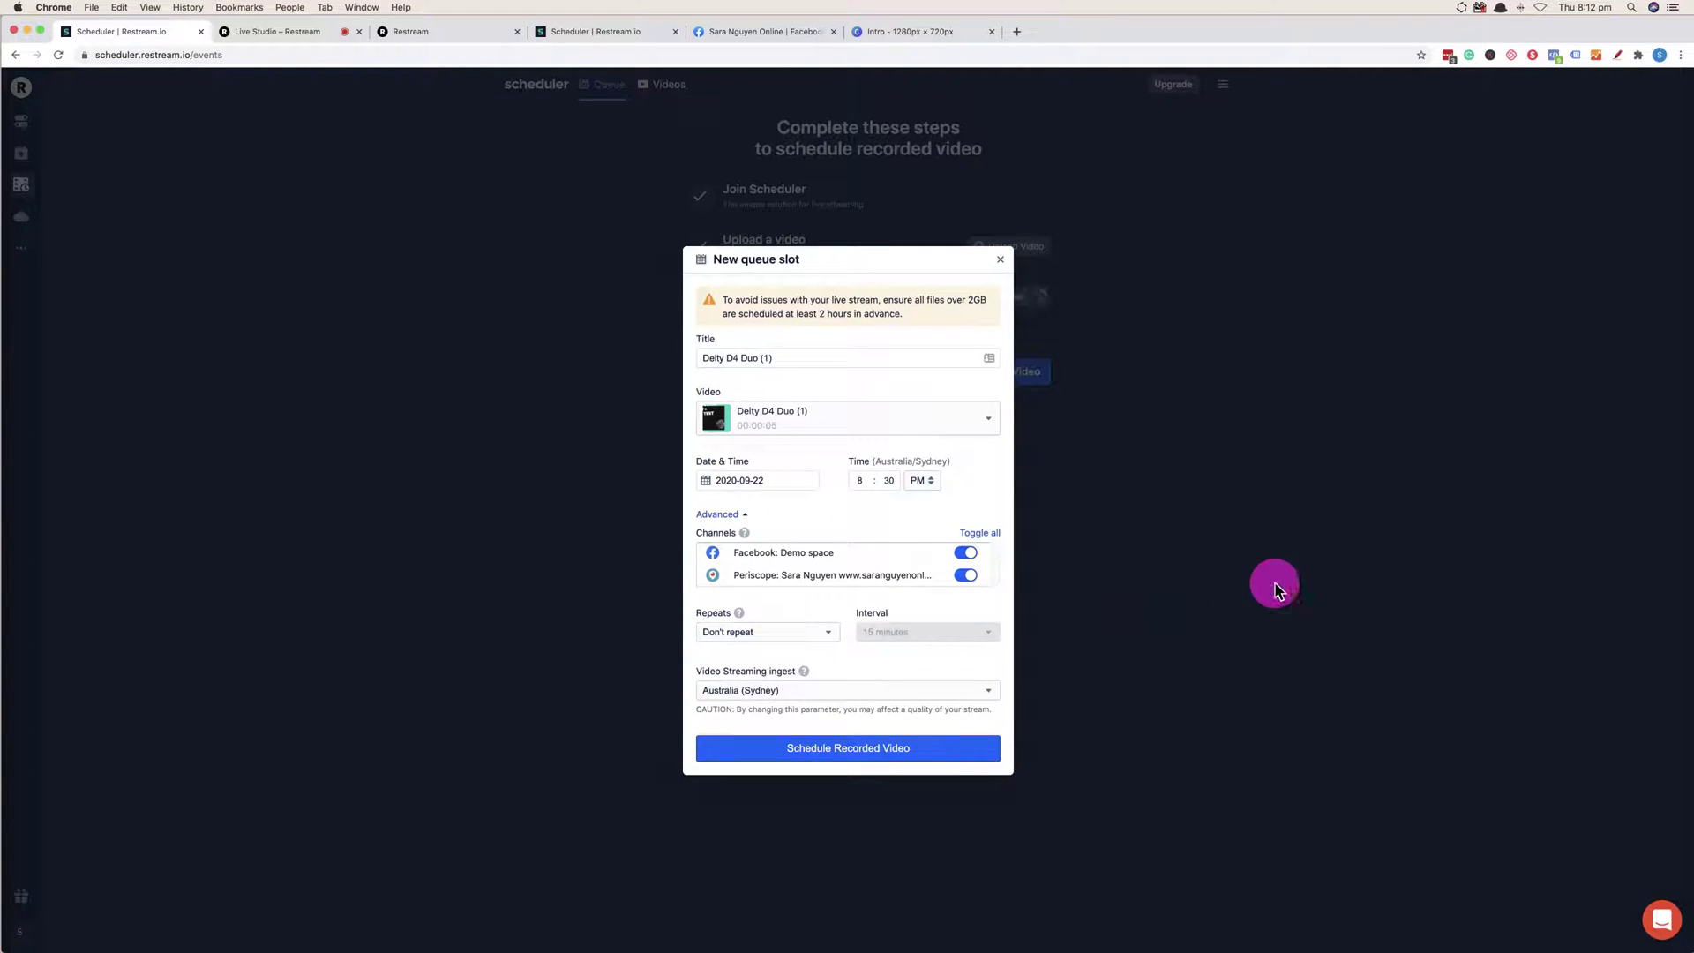
left_click(1004, 534)
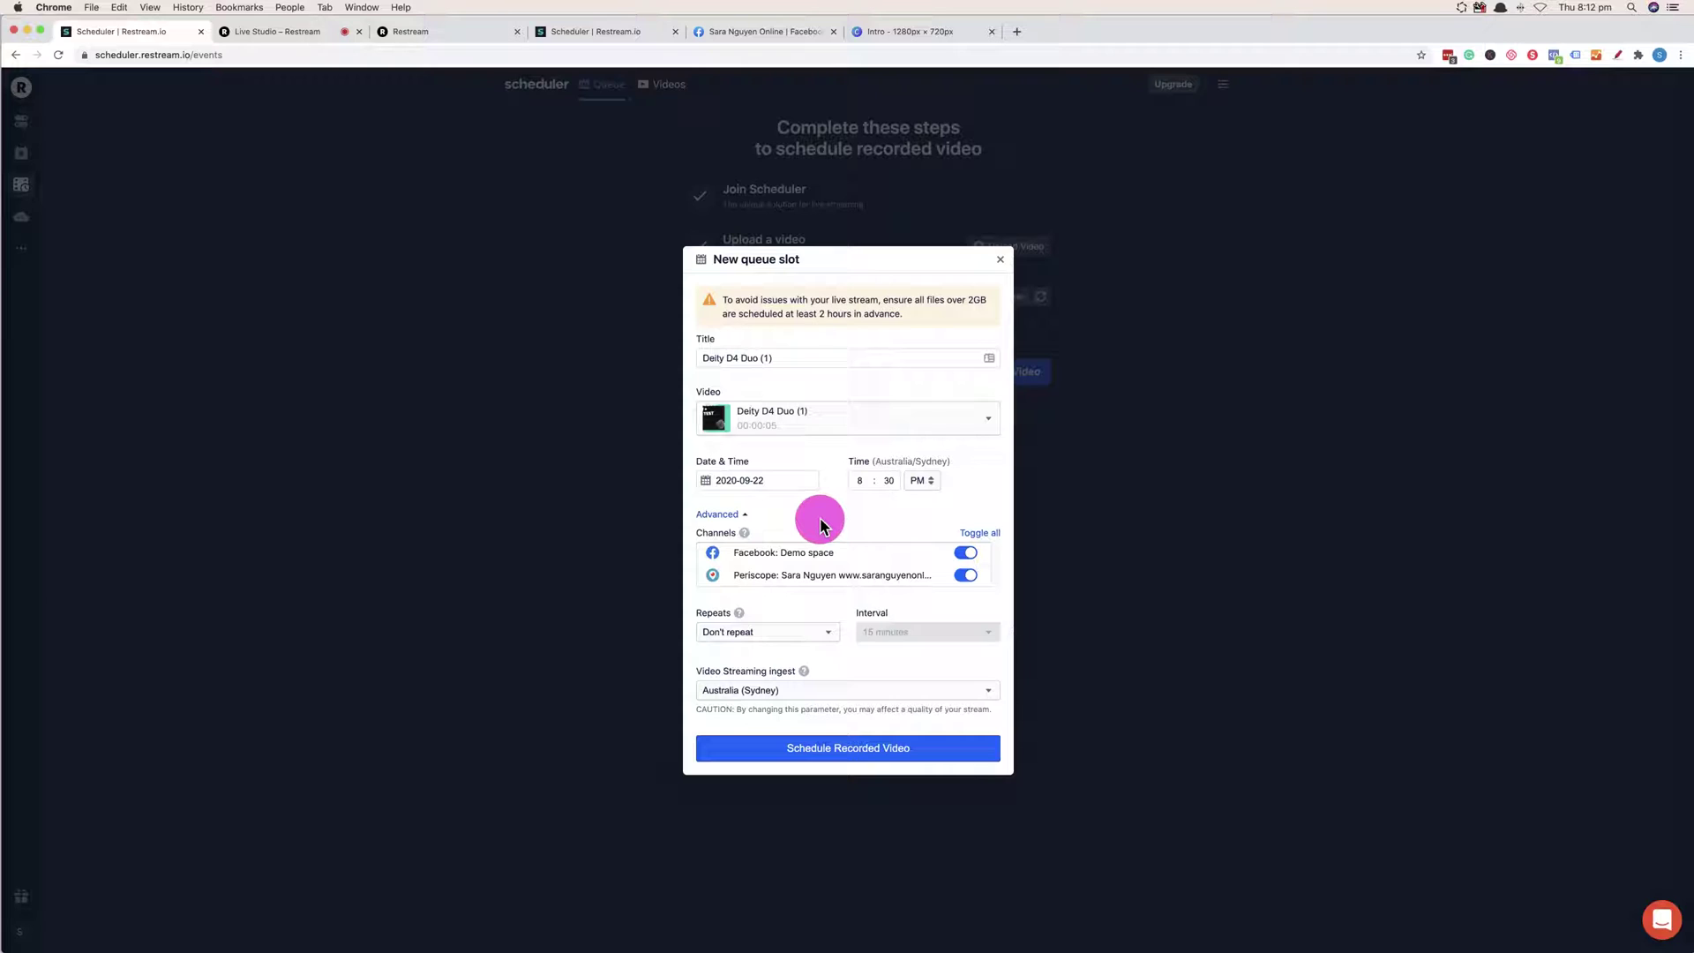
left_click(839, 749)
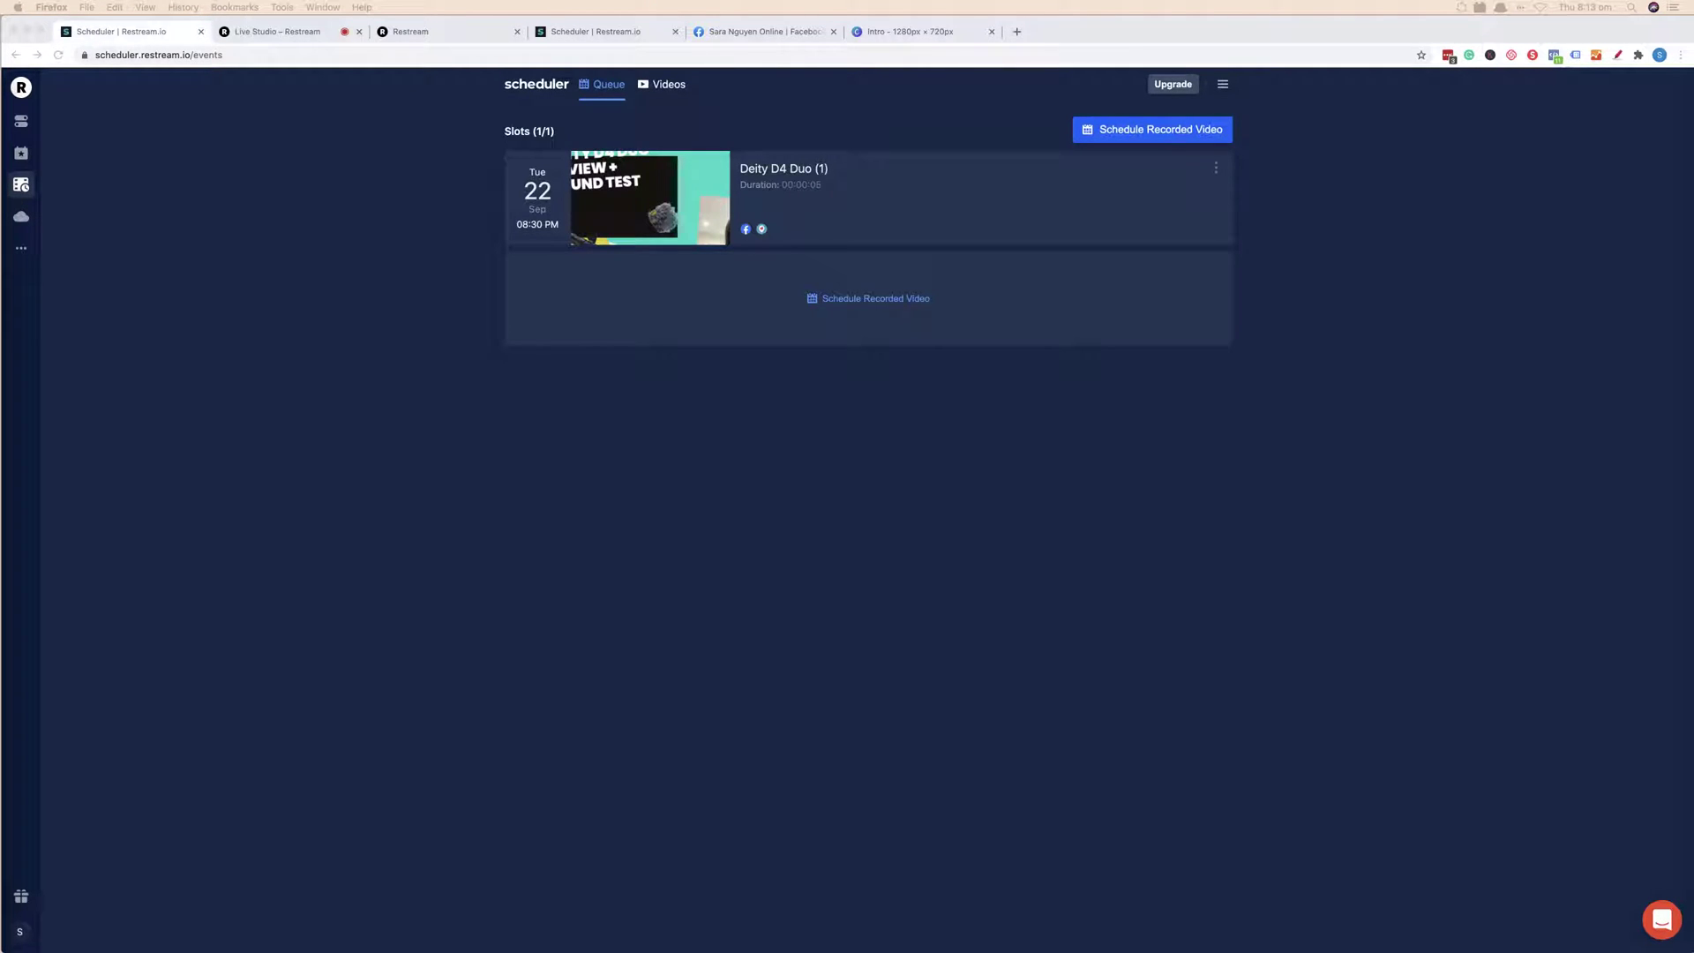
Bring the Firefox window with the Restream recordings into view, enlarge it, and examine the list of recordings.
left_click_drag(1692, 309, 495, 25)
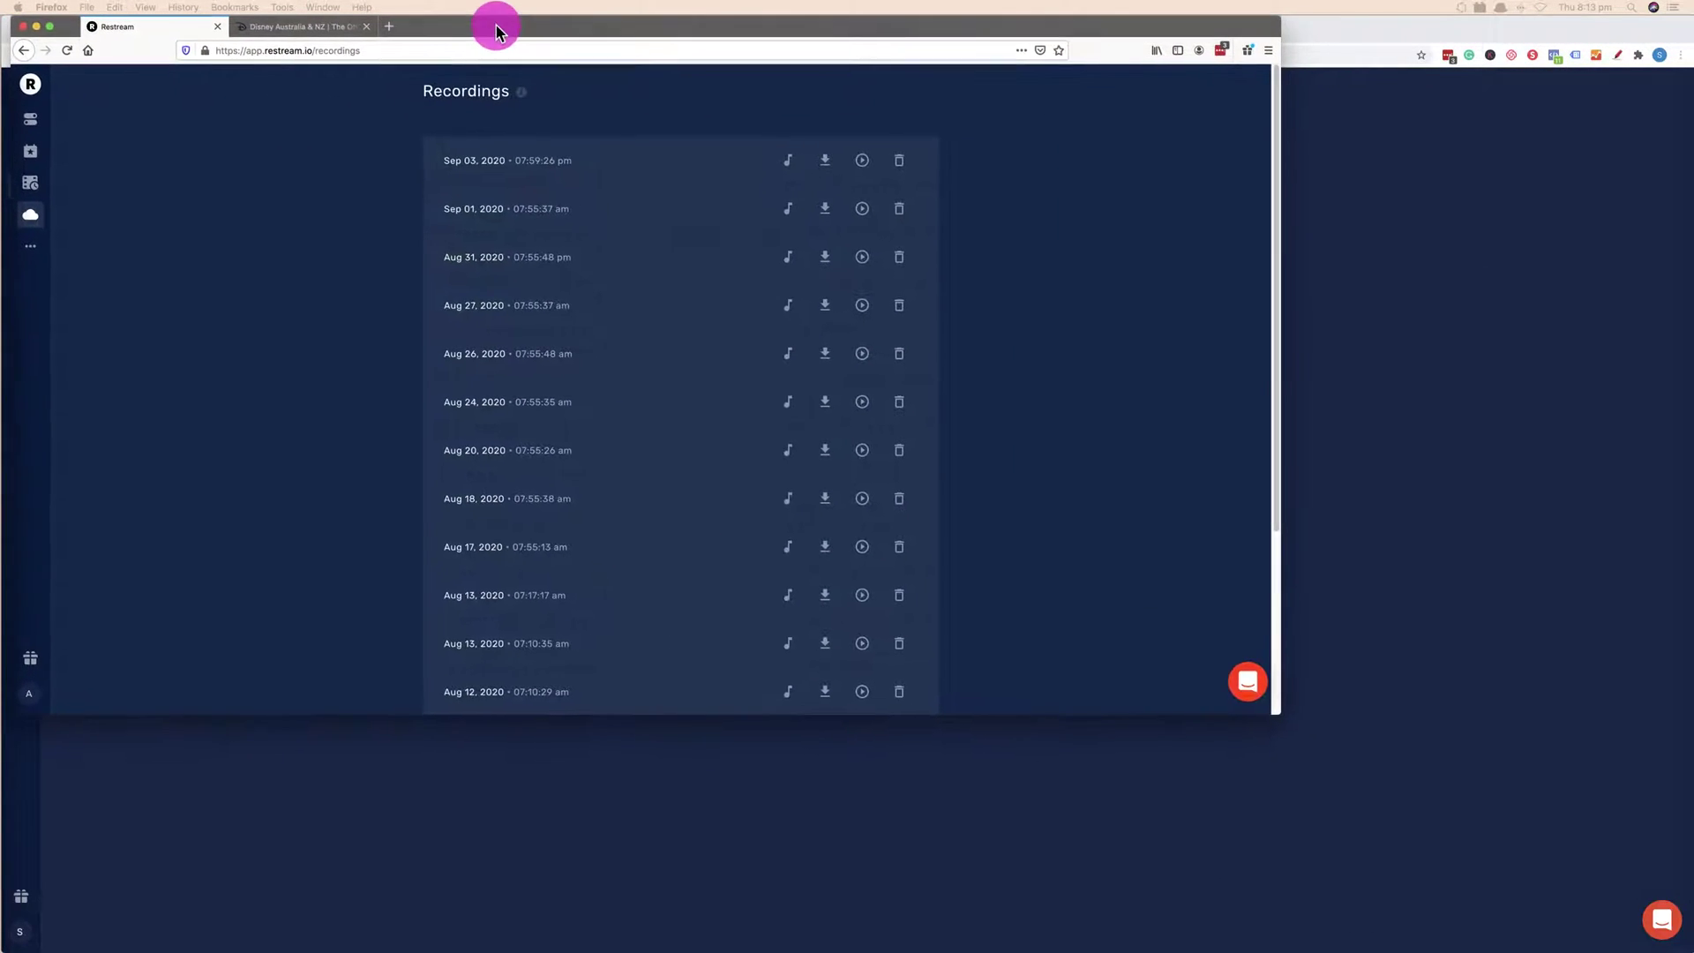
left_click_drag(1281, 713, 1644, 943)
scroll(1253, 783, "down", 1)
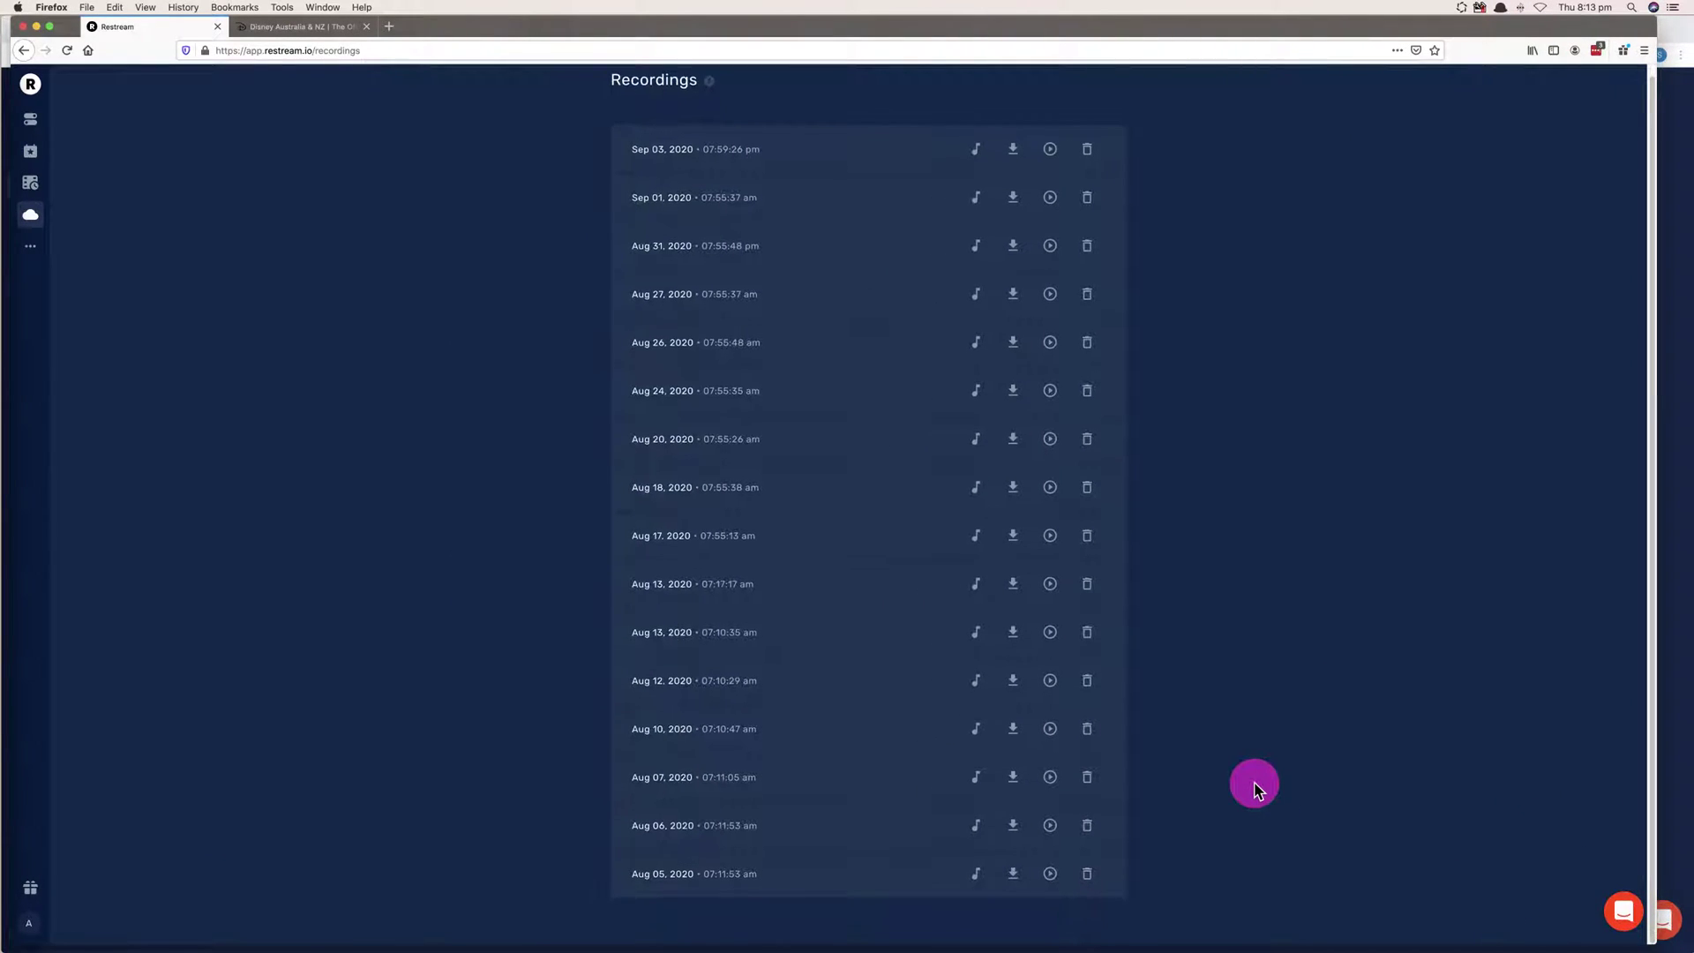
scroll(1256, 787, "up", 1)
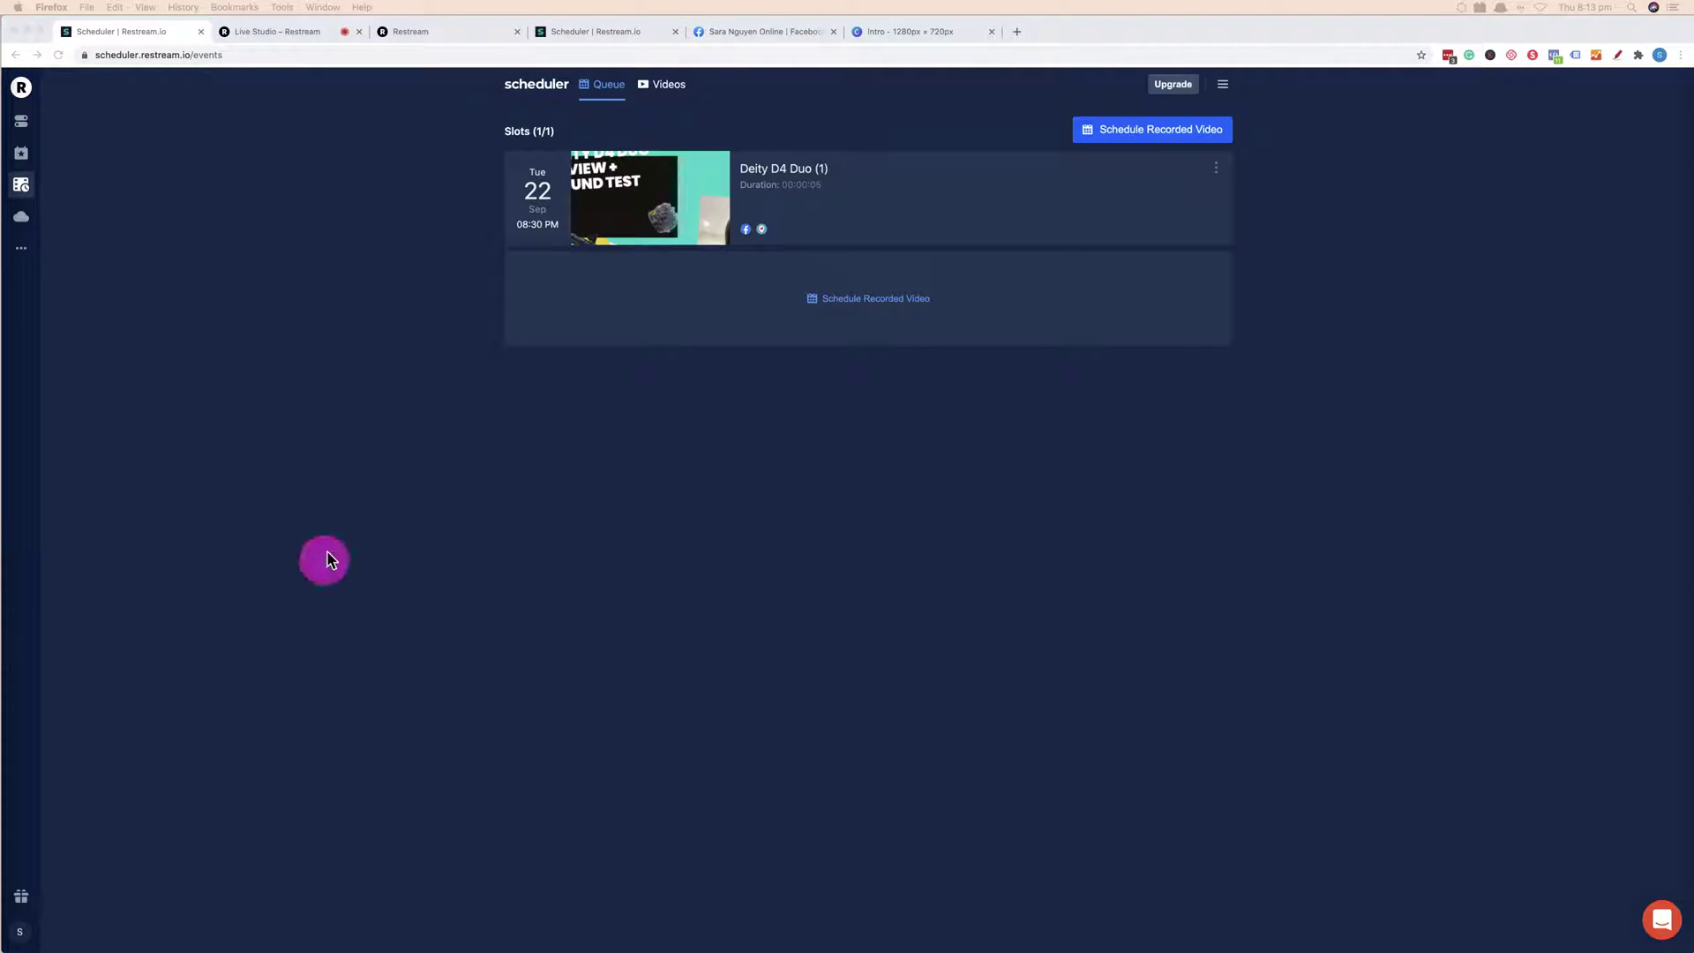
Switch back to Chrome, open the Restream dashboard, and go to the already open Live Studio page.
left_click(110, 234)
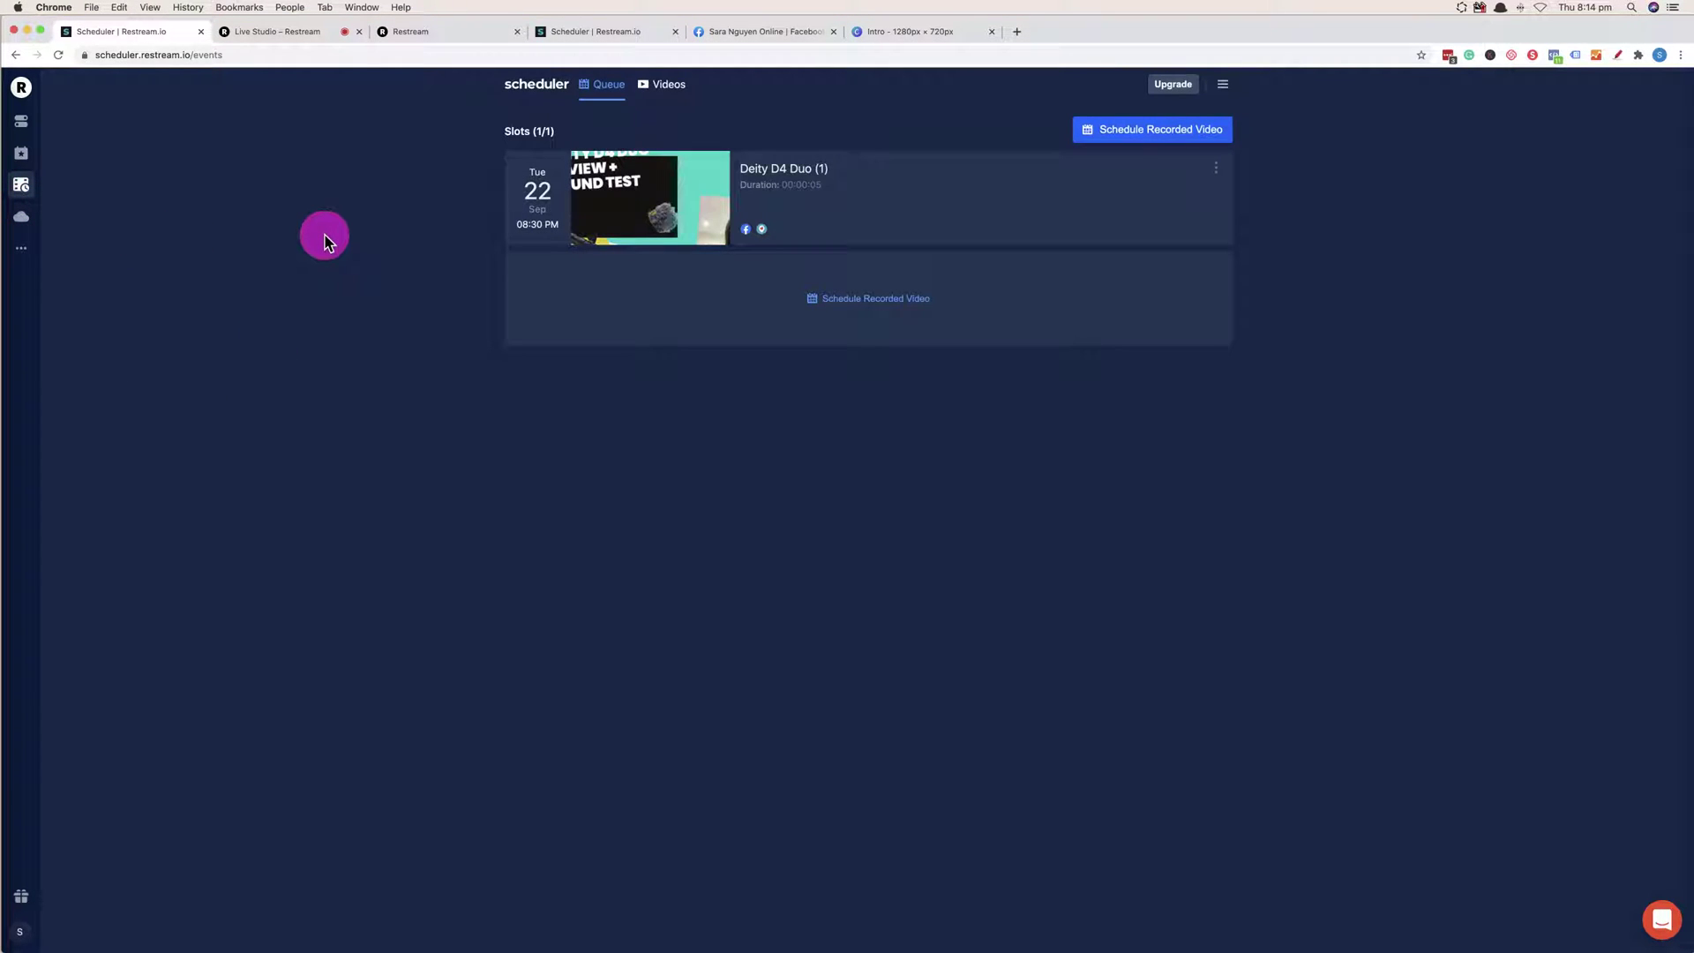
left_click(24, 91)
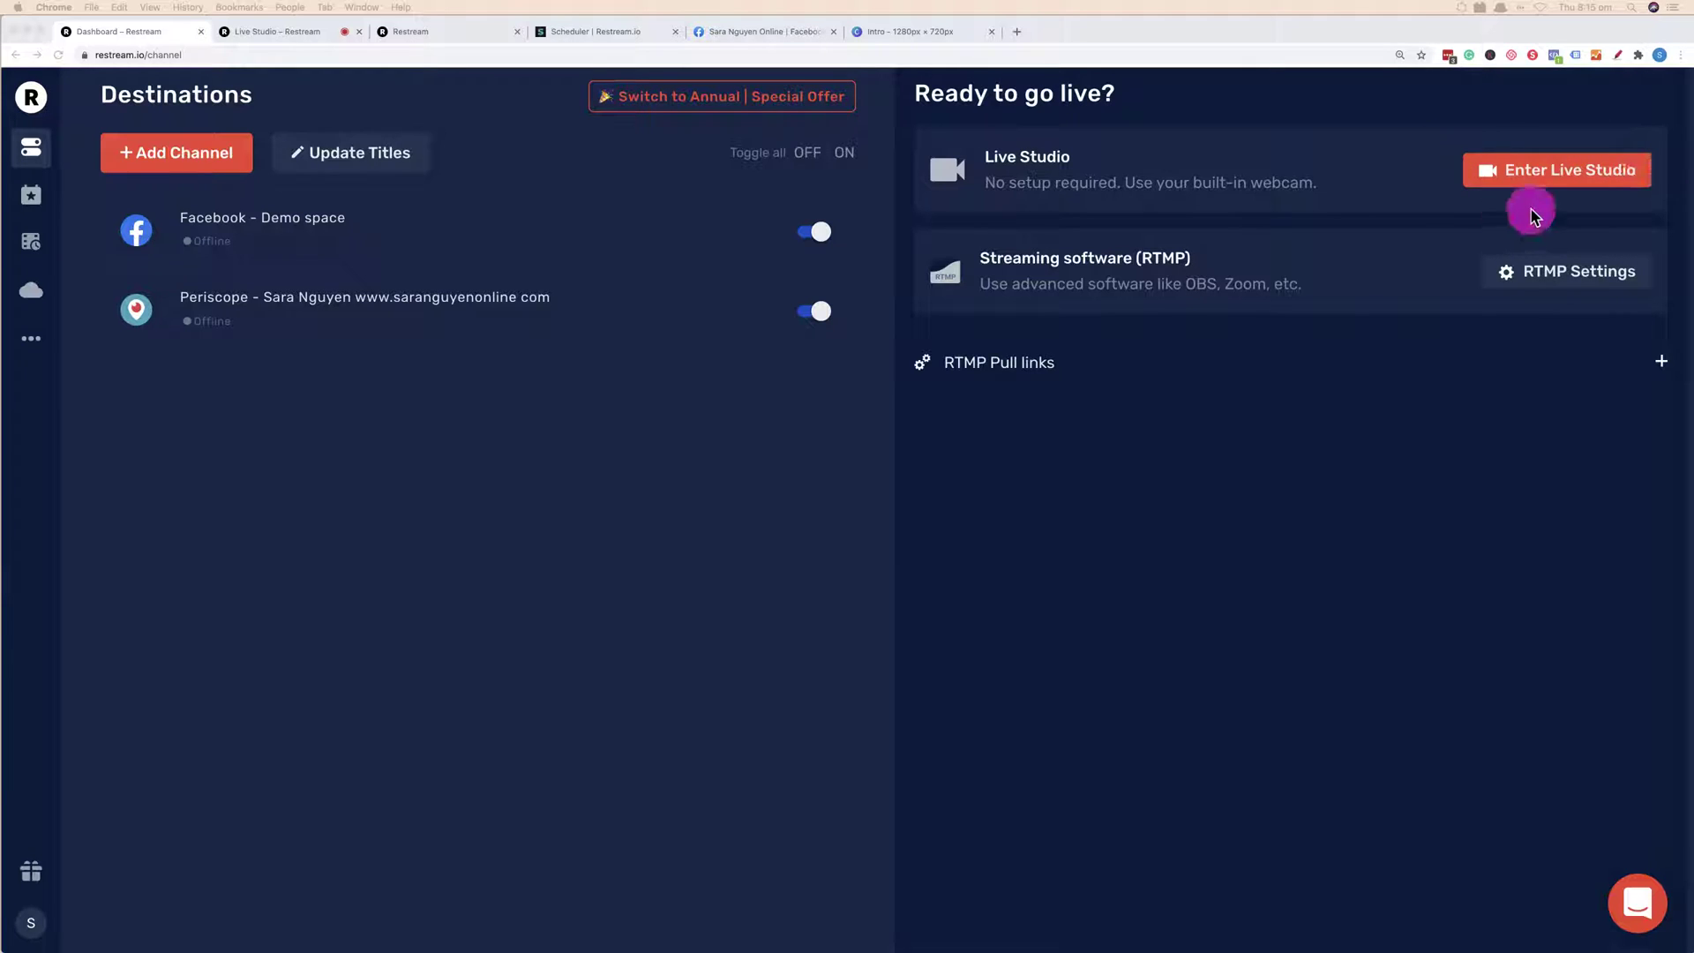
left_click(278, 31)
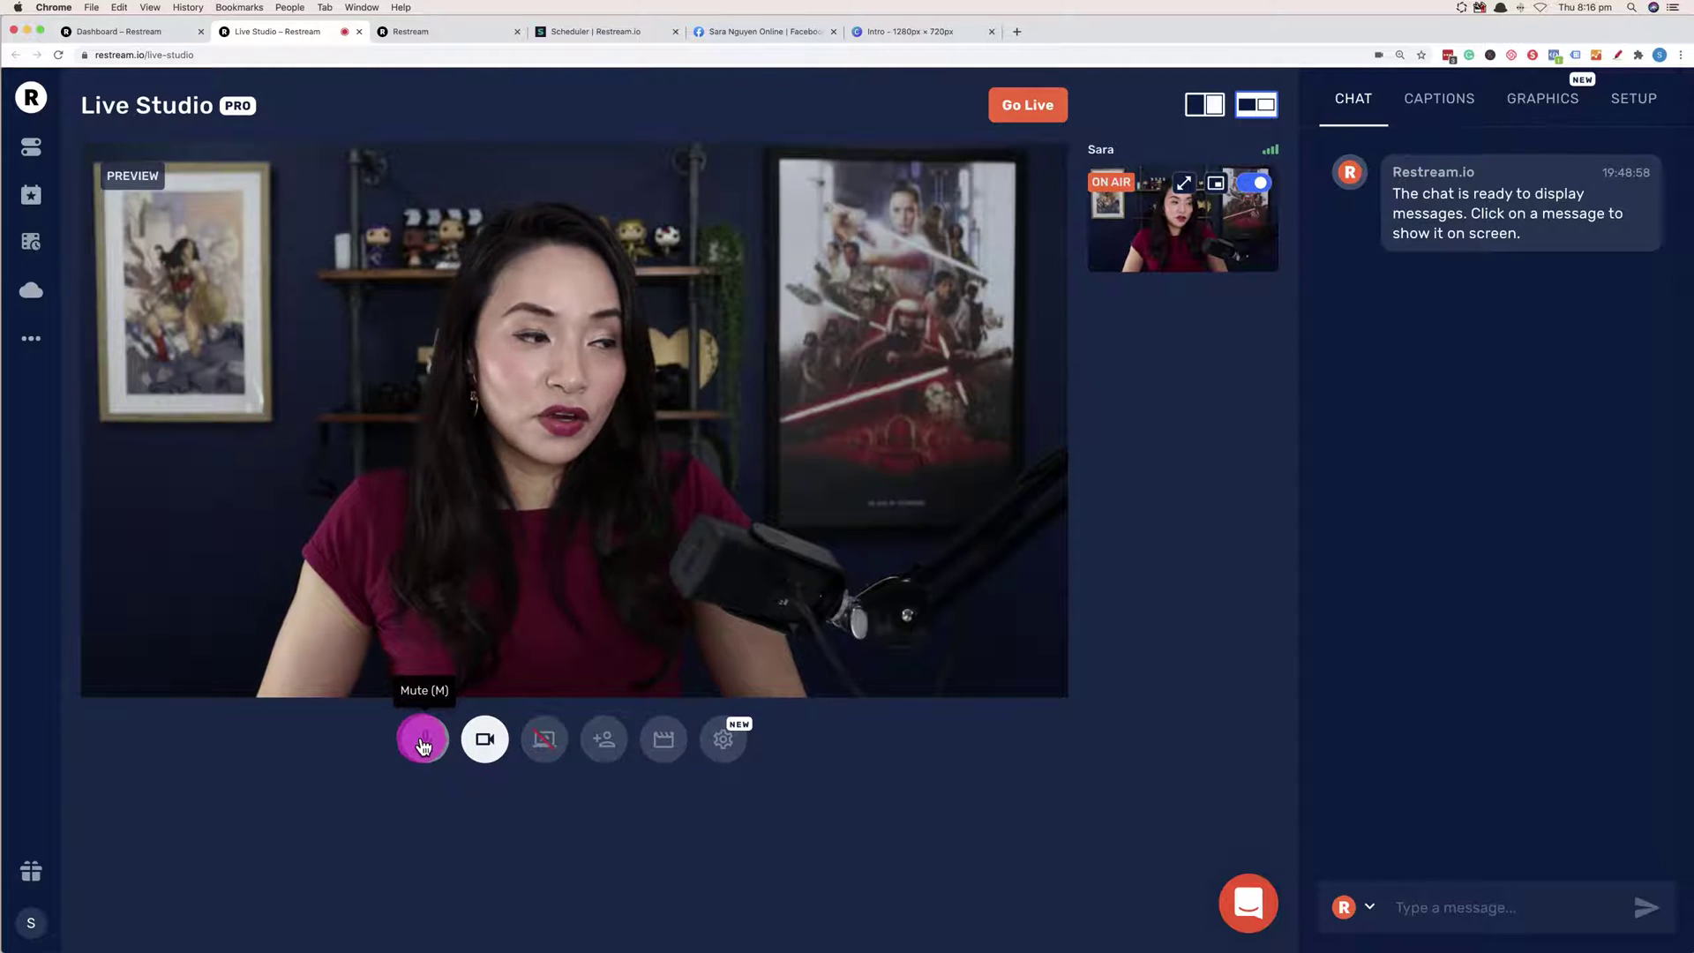
Turn the Live Studio camera off and back on.
left_click(488, 743)
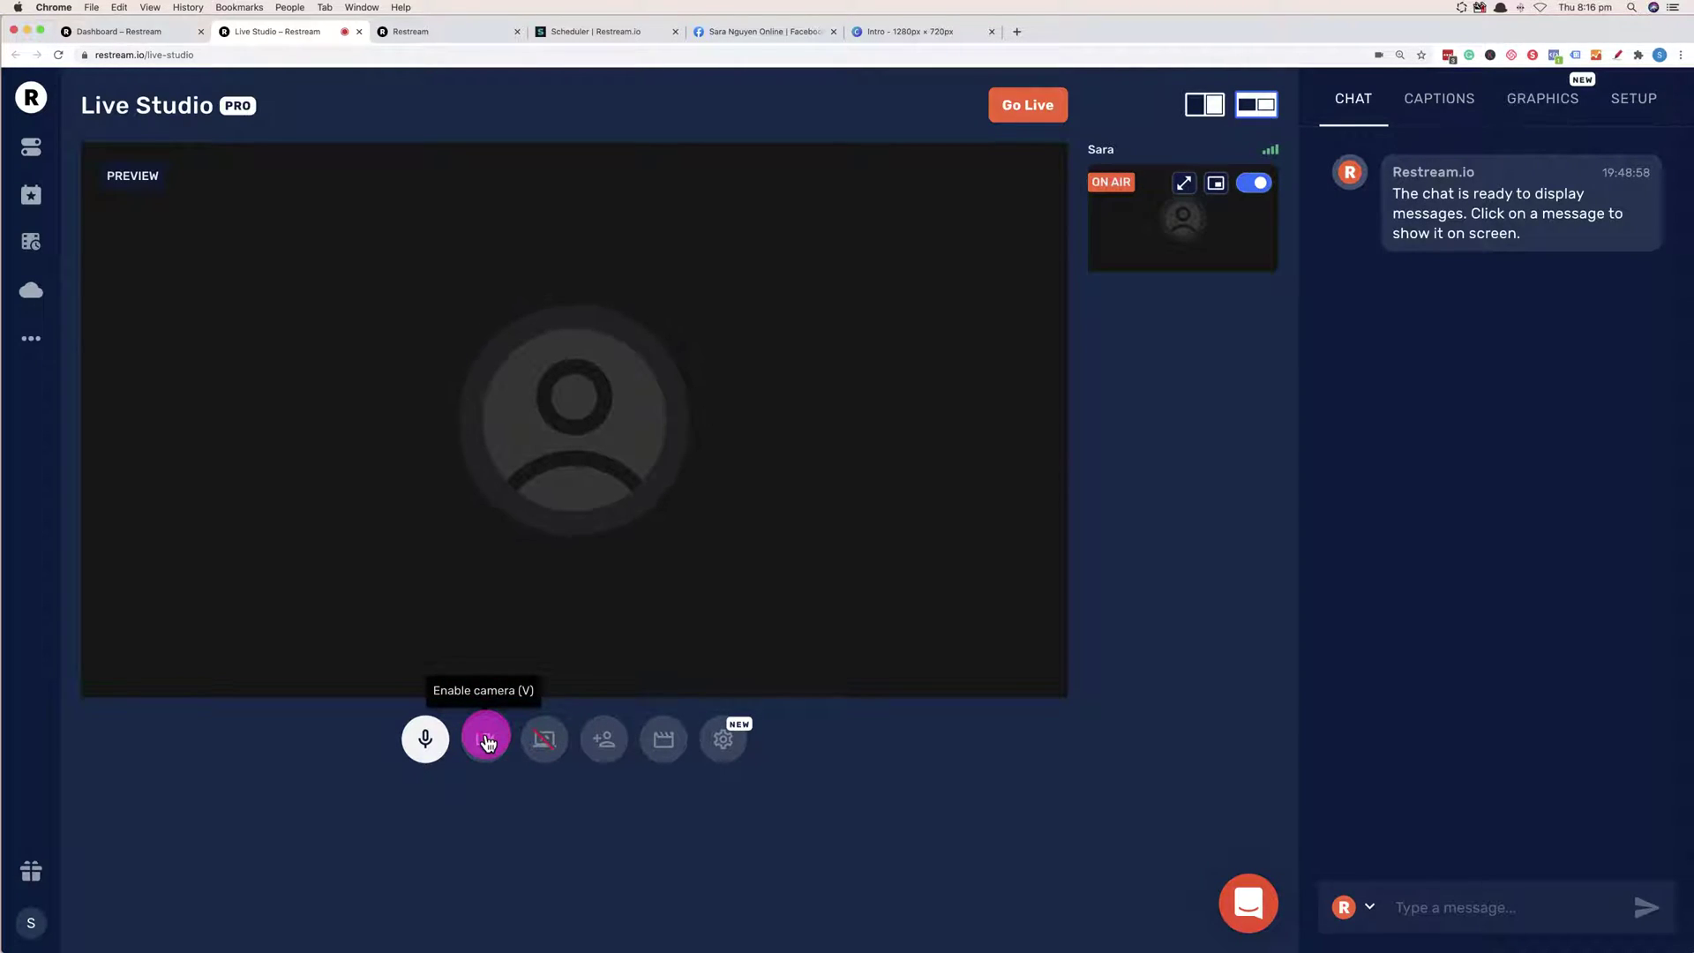
left_click(488, 744)
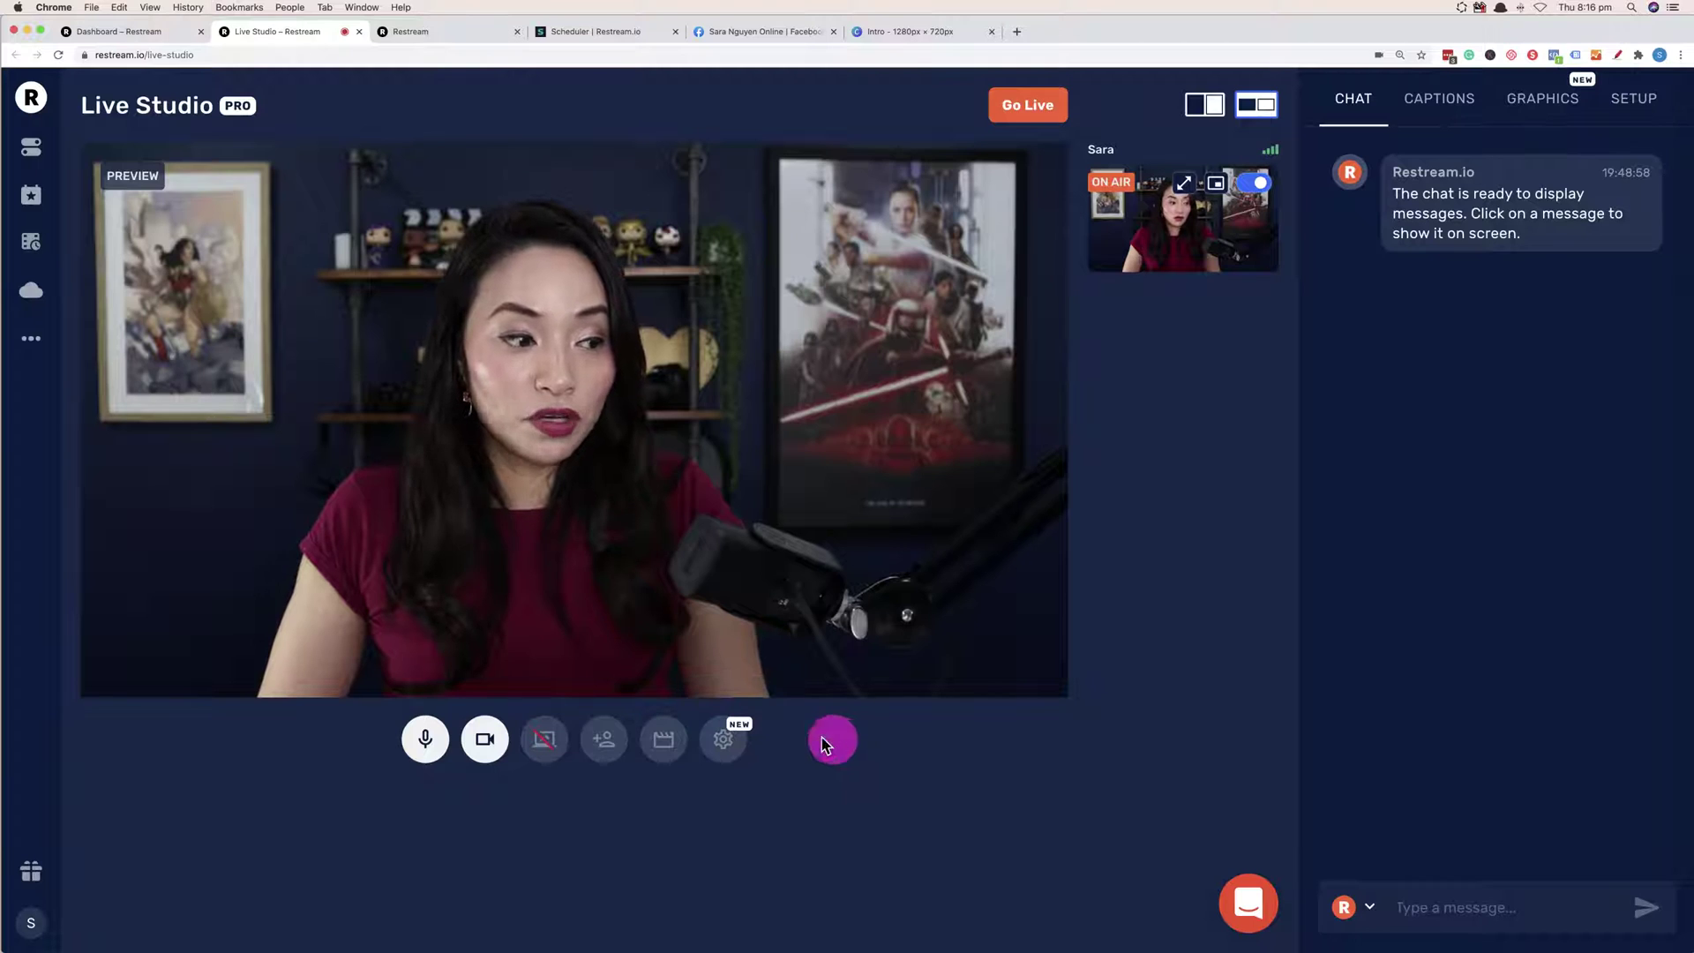
Open the Live Studio device settings and examine the available video input, audio input and audio output choices.
left_click(724, 741)
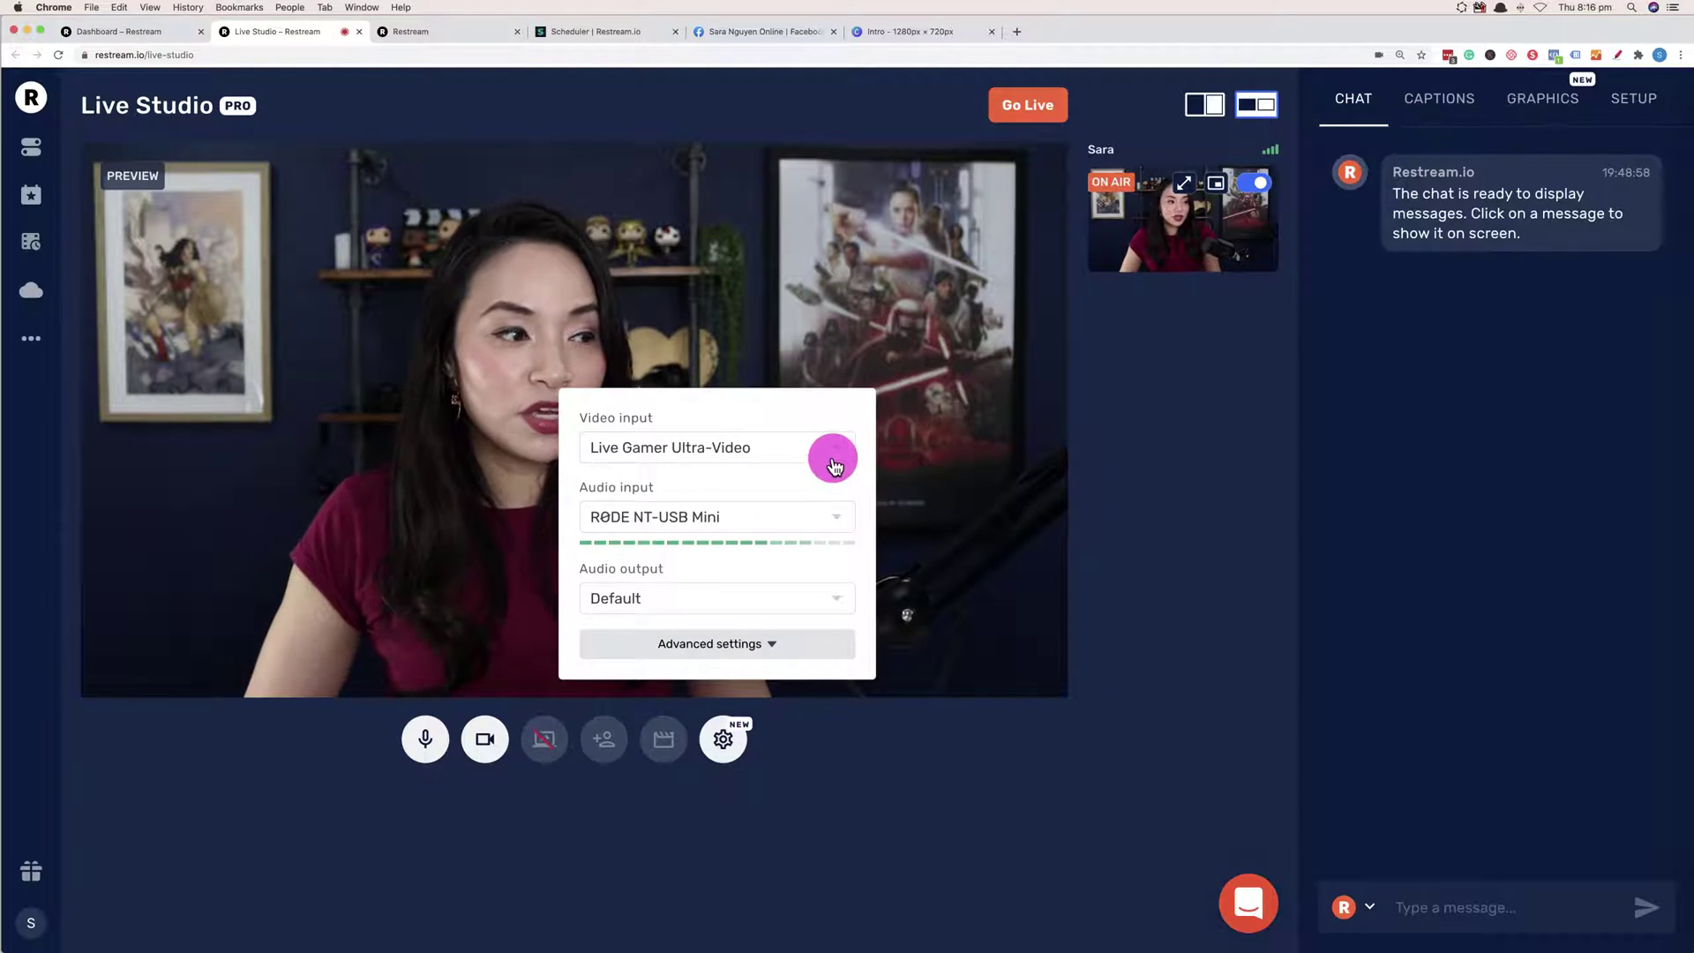
left_click(833, 465)
left_click(828, 474)
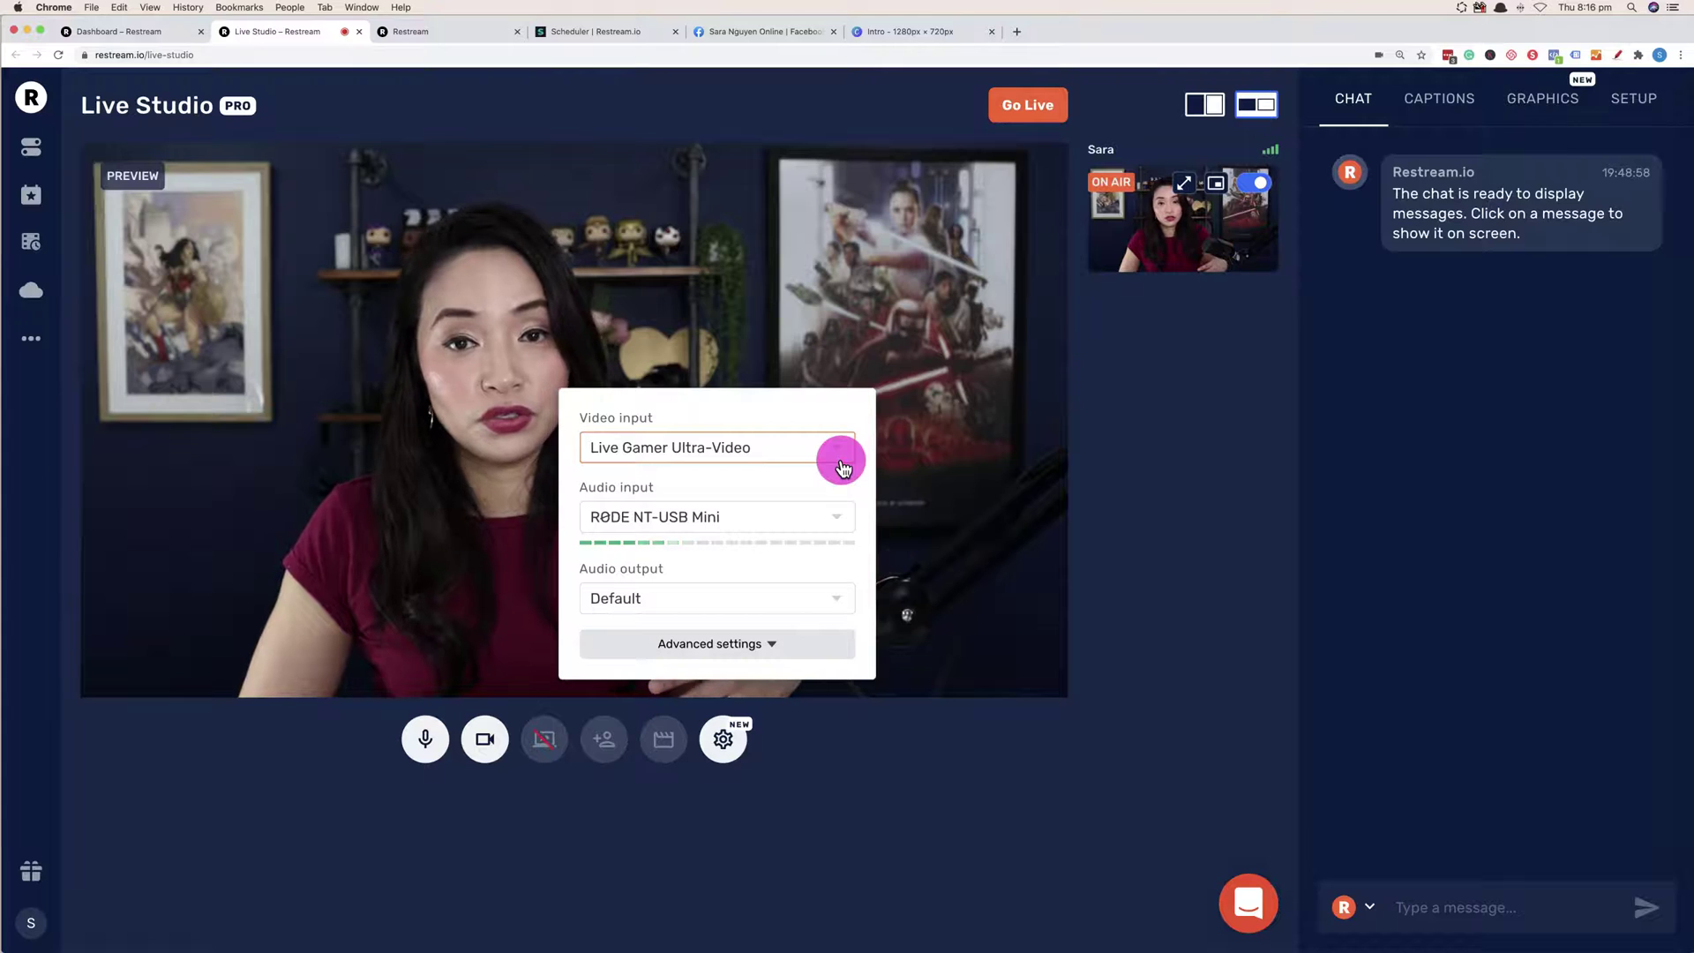
left_click(838, 520)
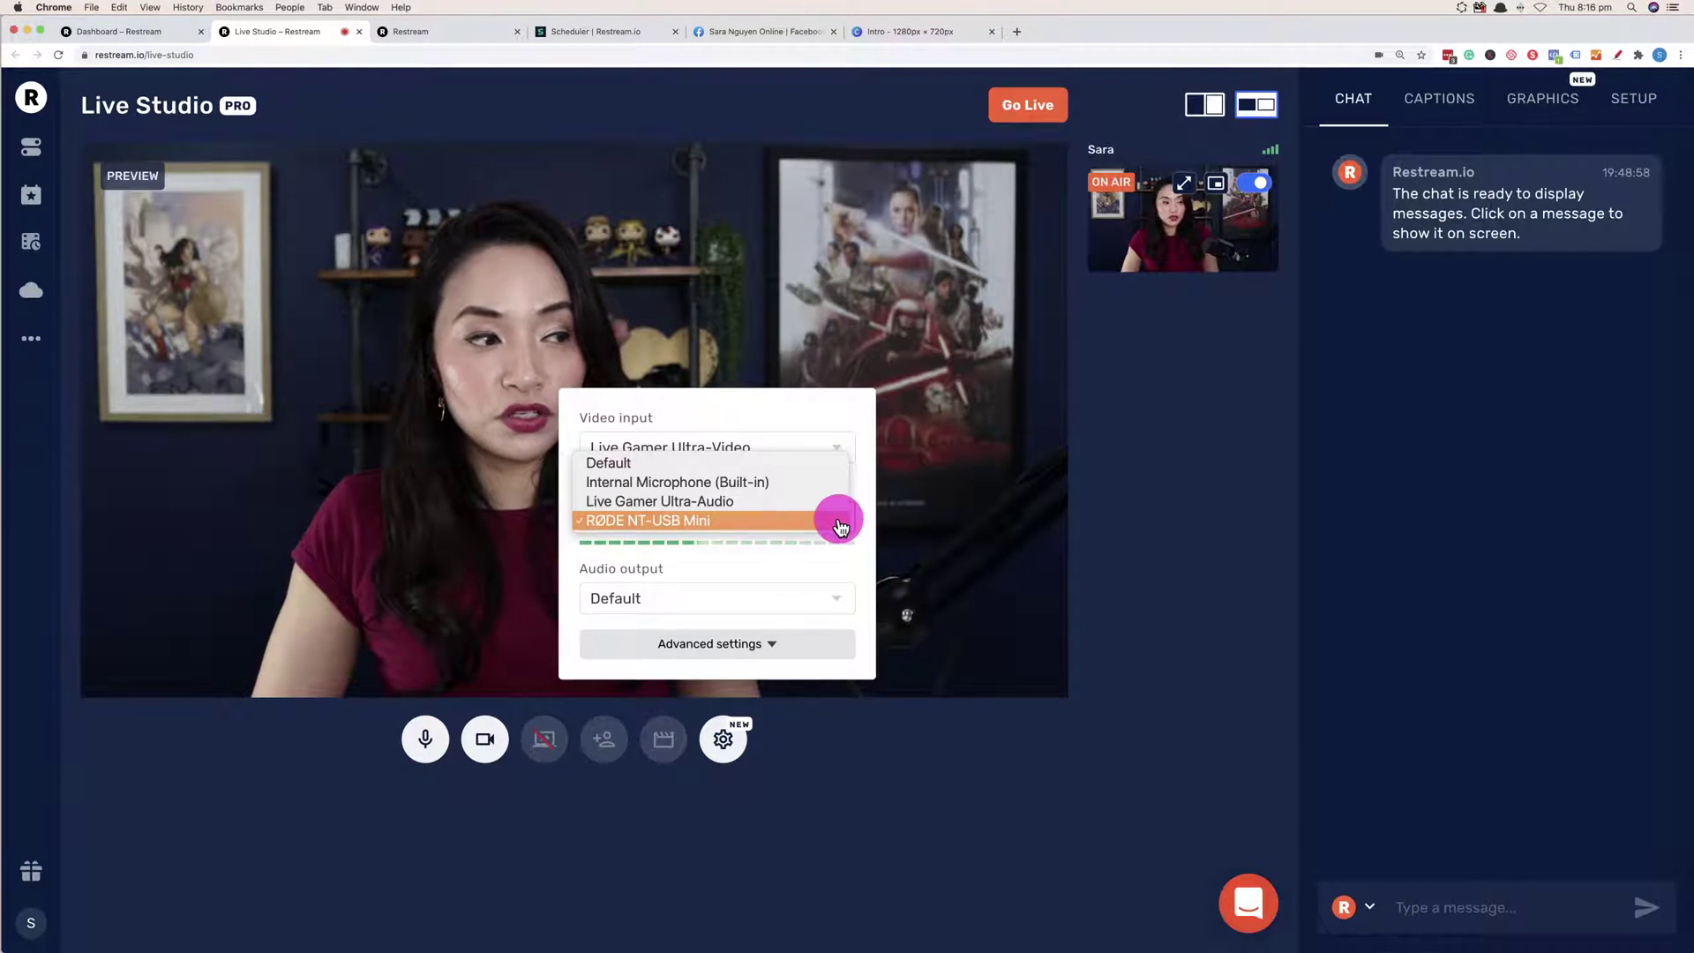
left_click(864, 538)
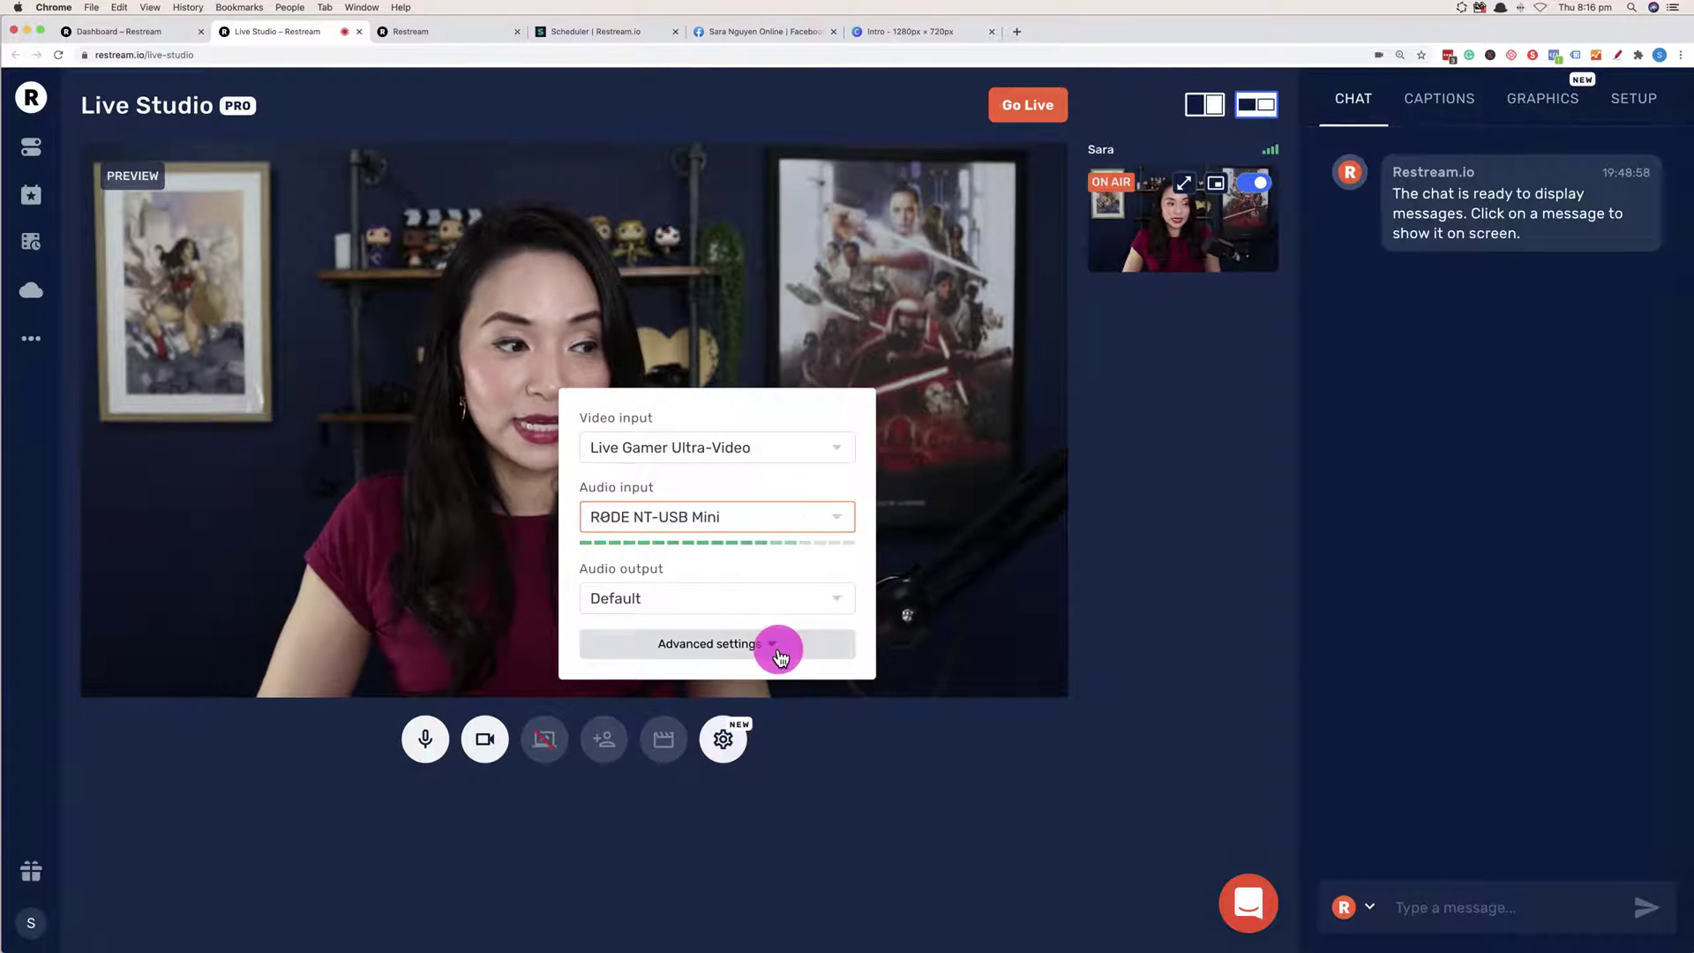
left_click(847, 602)
left_click(829, 601)
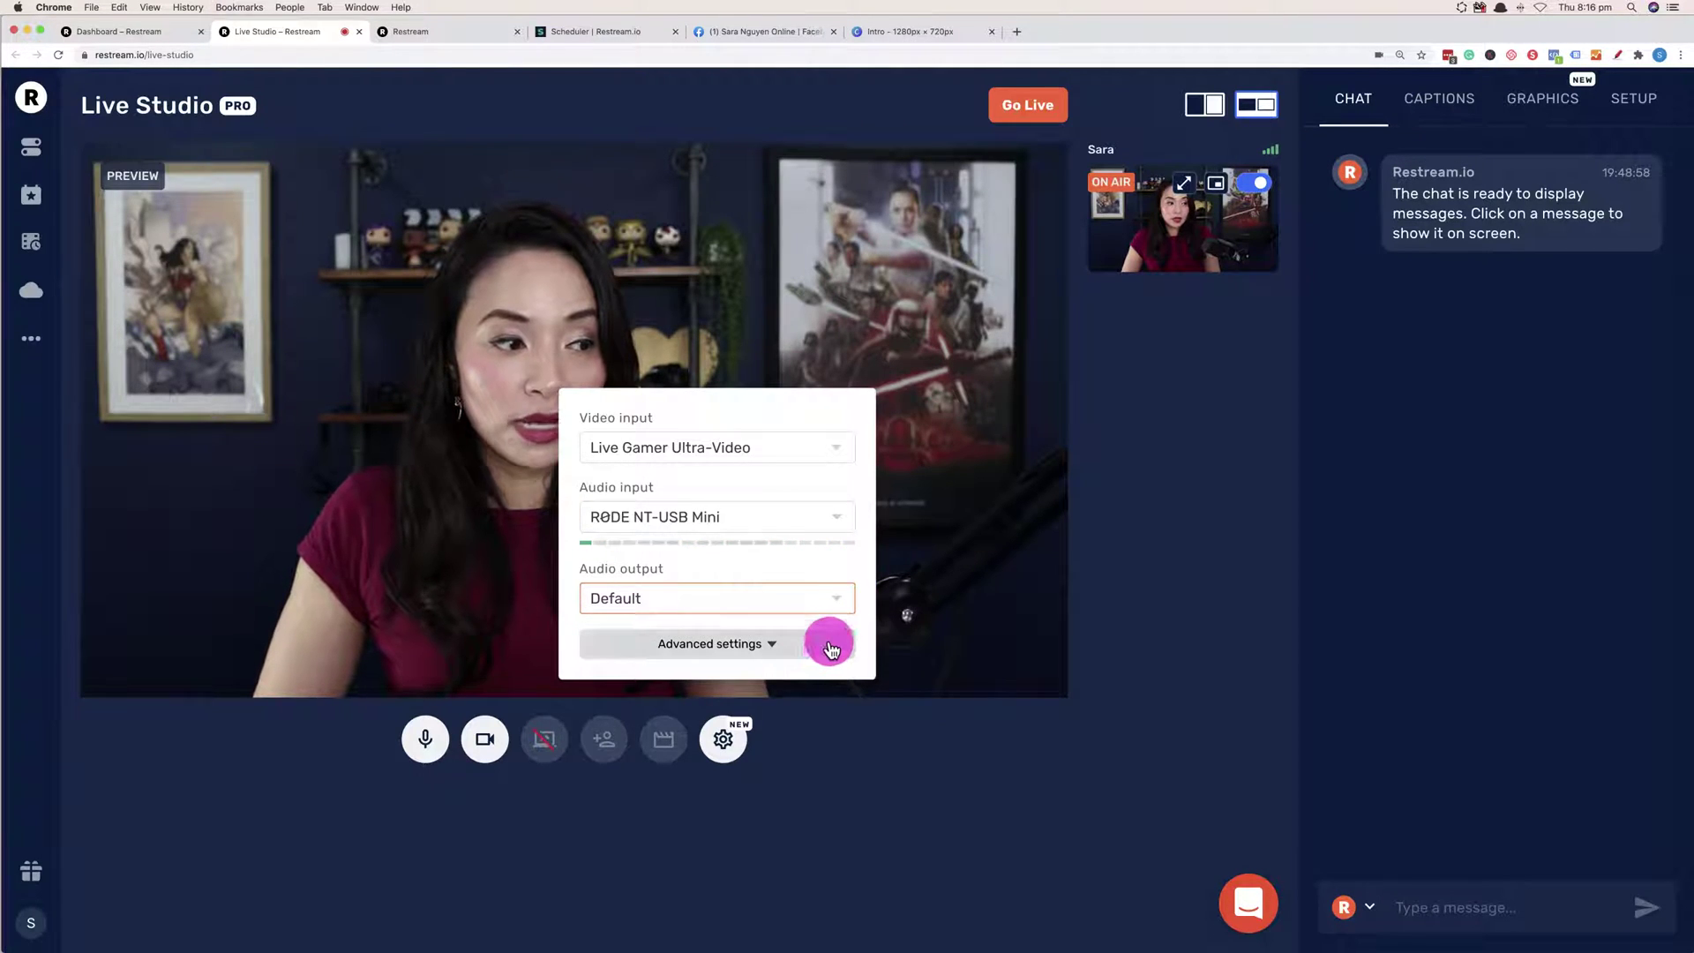
Expand the advanced settings to examine the stream quality choices and audio preferences, and close the device settings.
left_click(826, 644)
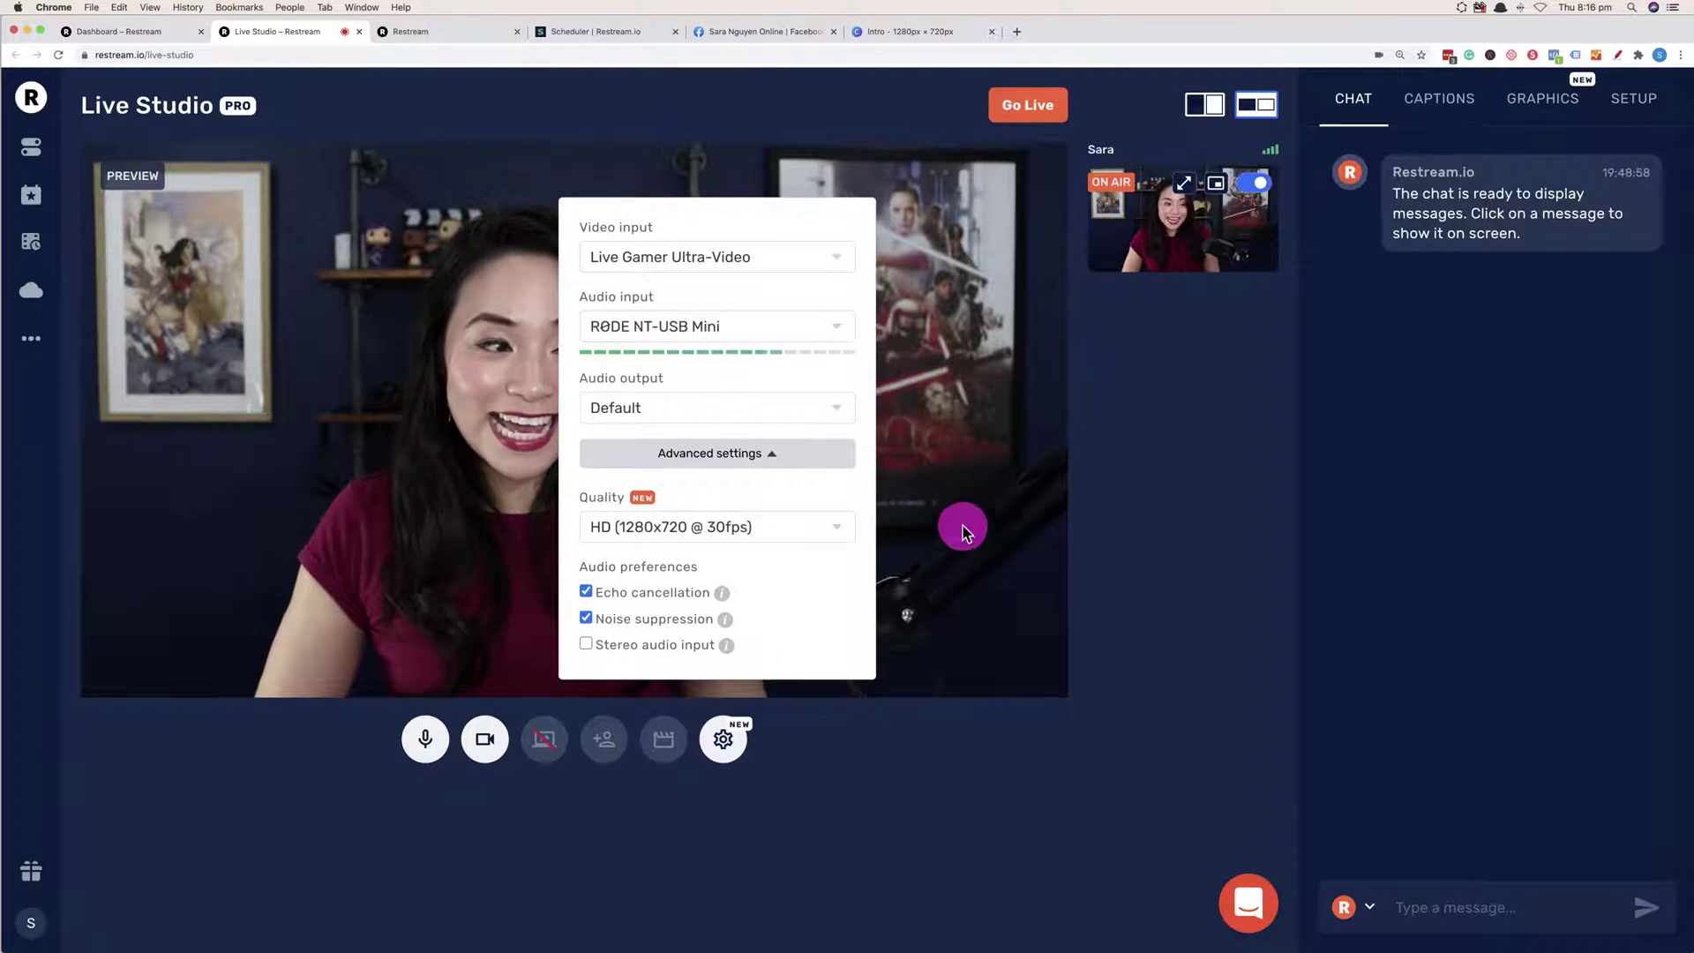
left_click(854, 526)
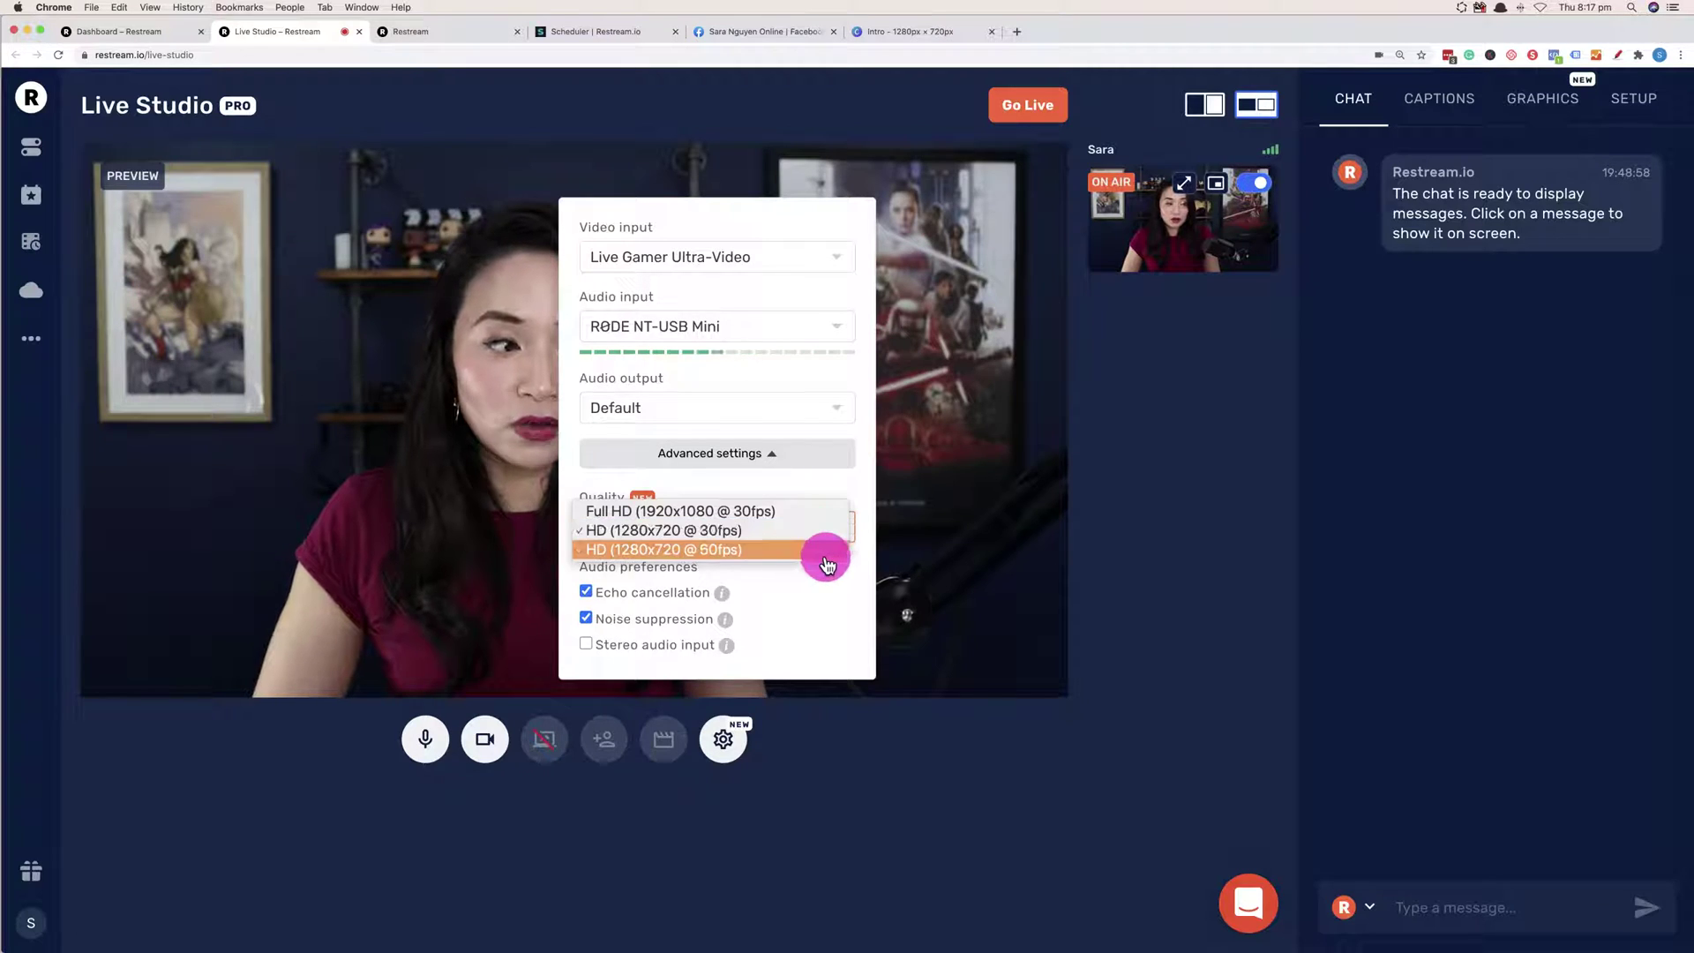
left_click(863, 606)
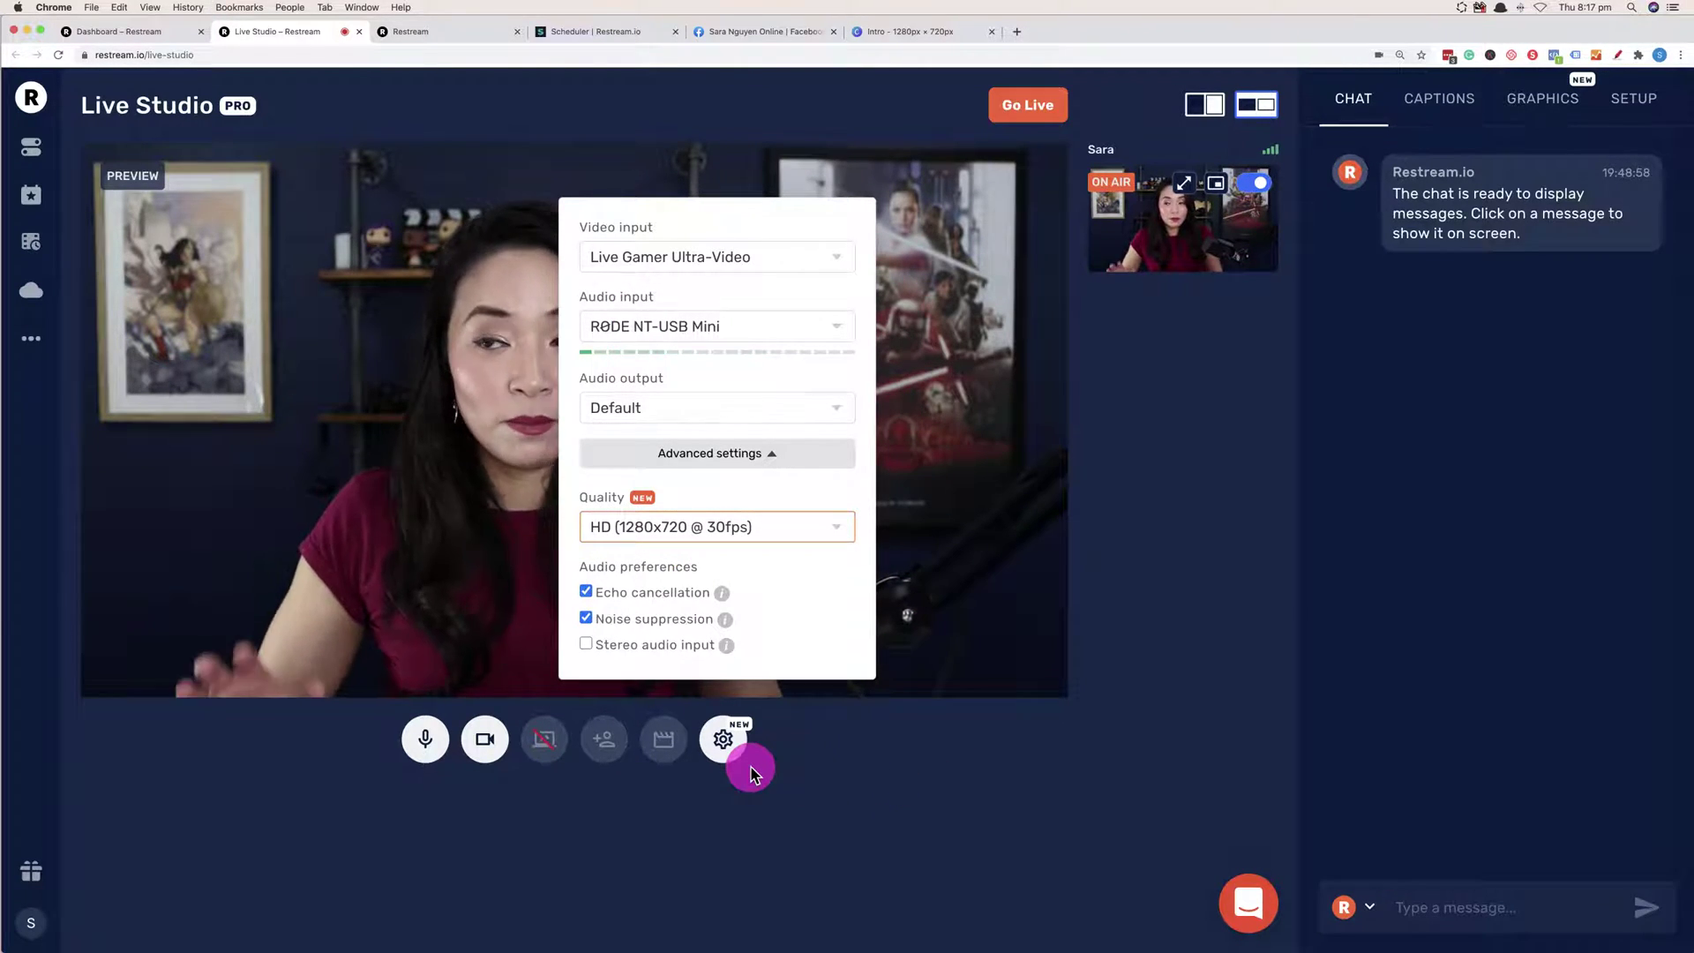
left_click(852, 769)
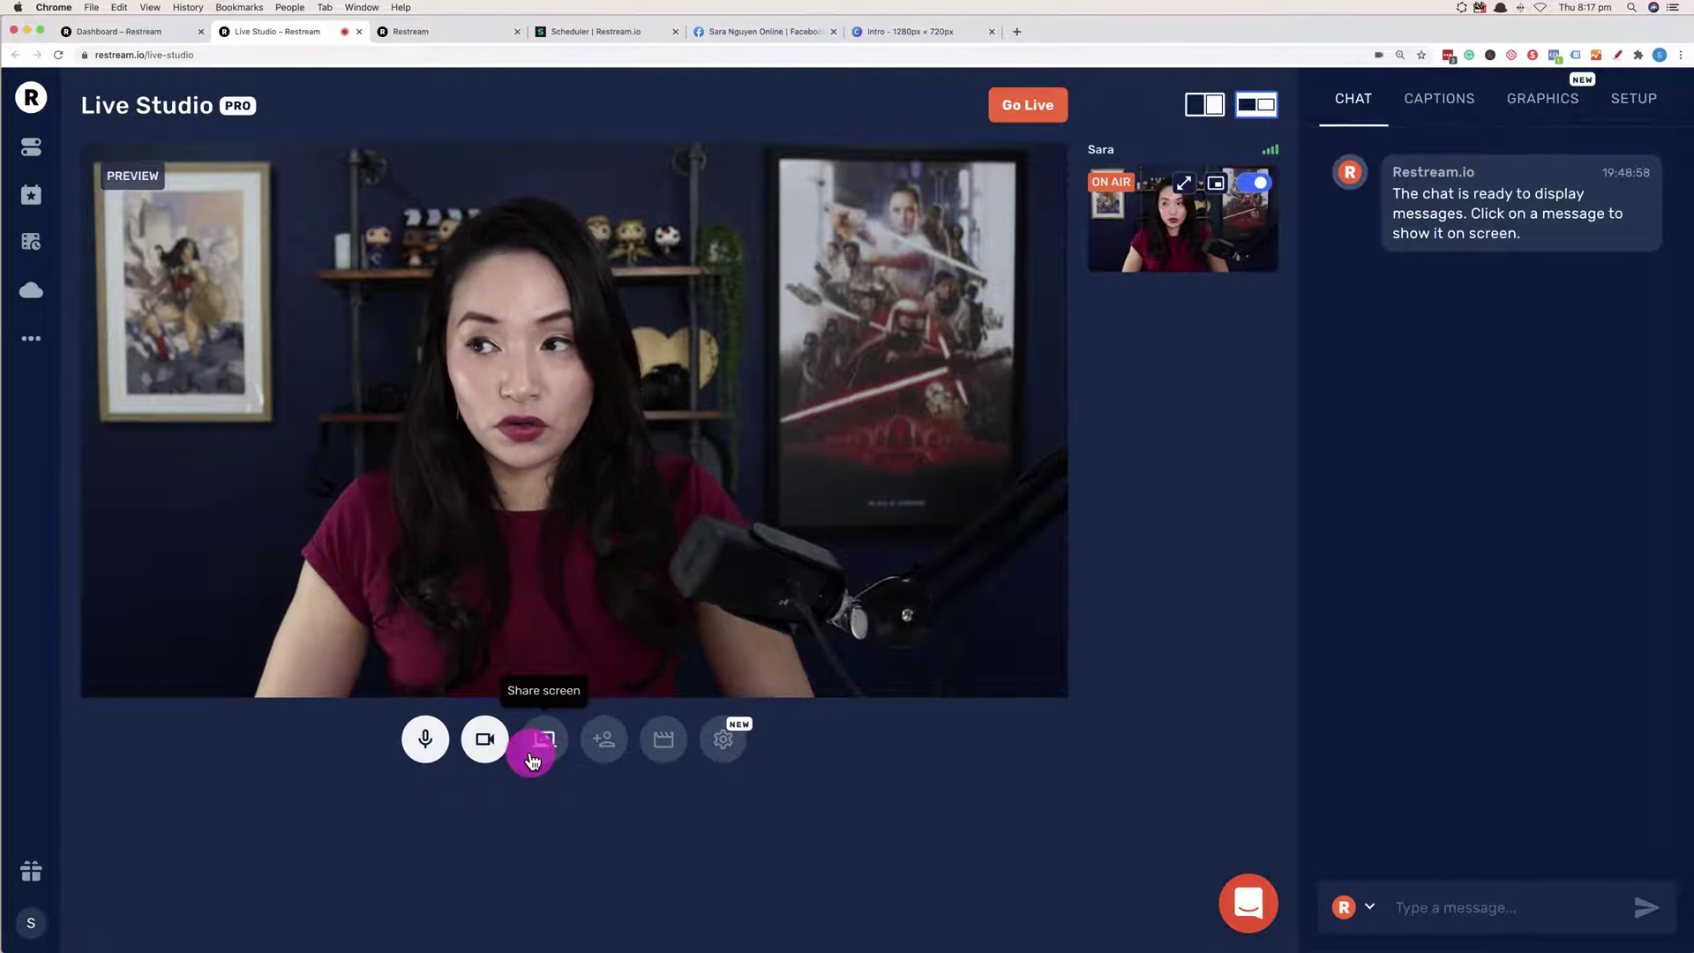
Try to share the screen in Live Studio.
left_click(532, 760)
key("super+Tab")
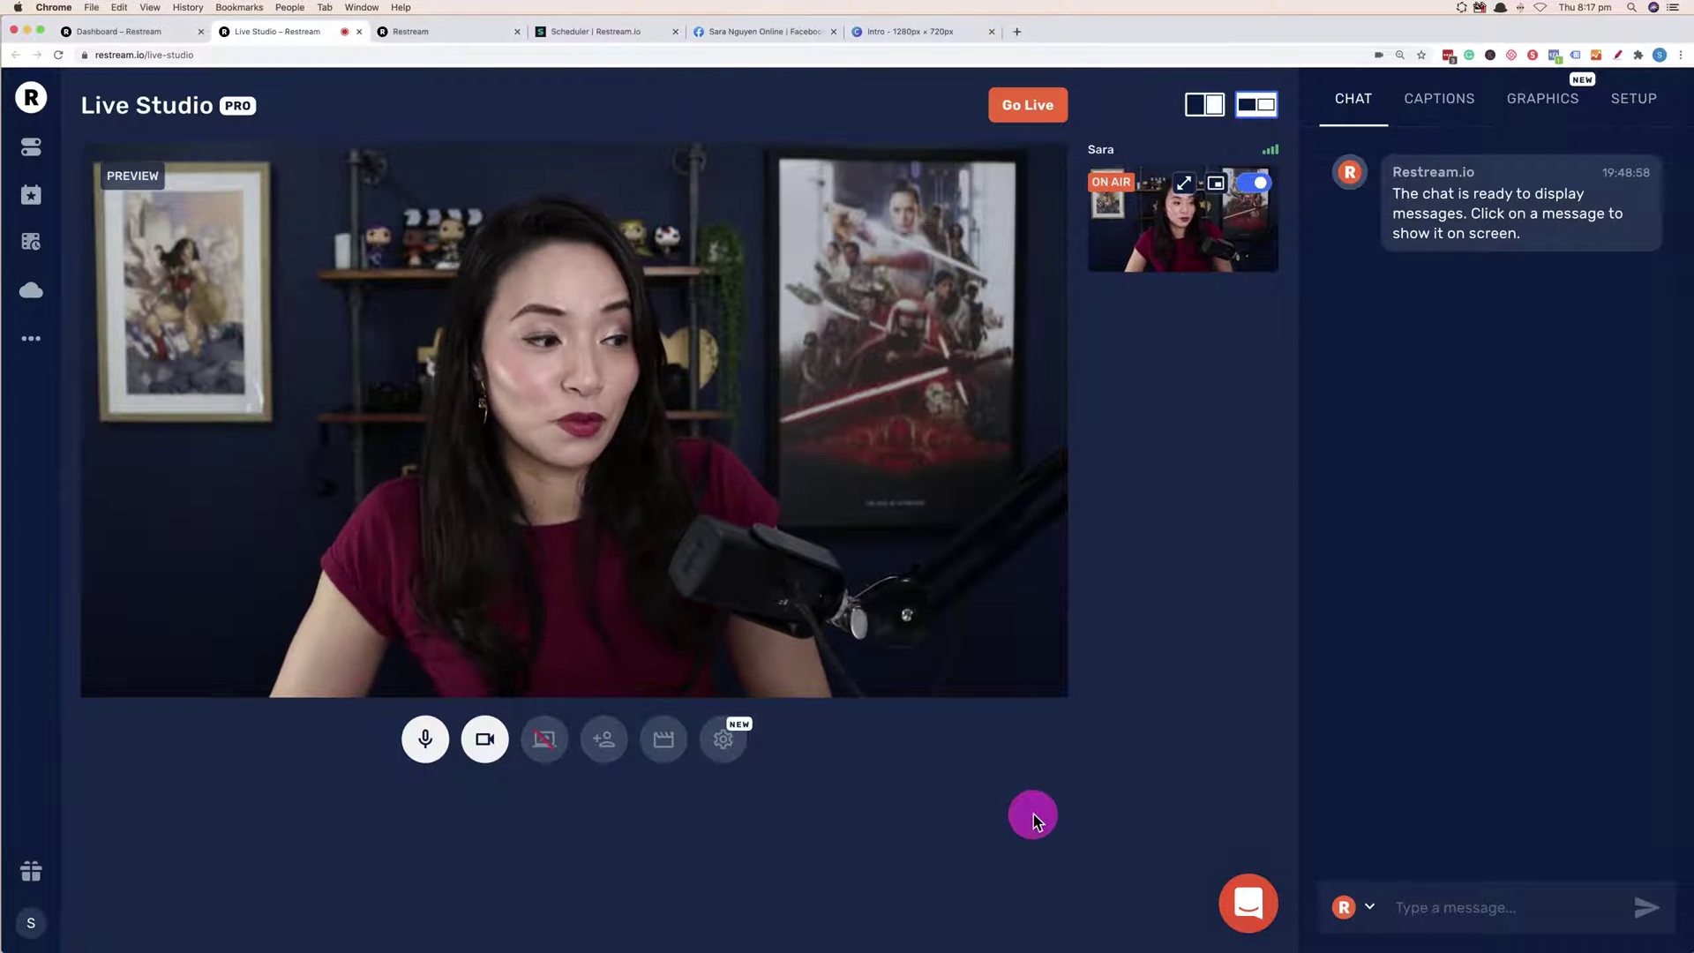
Share the Disney Australia browser window into Live Studio as an application window.
left_click(885, 816)
left_click(551, 737)
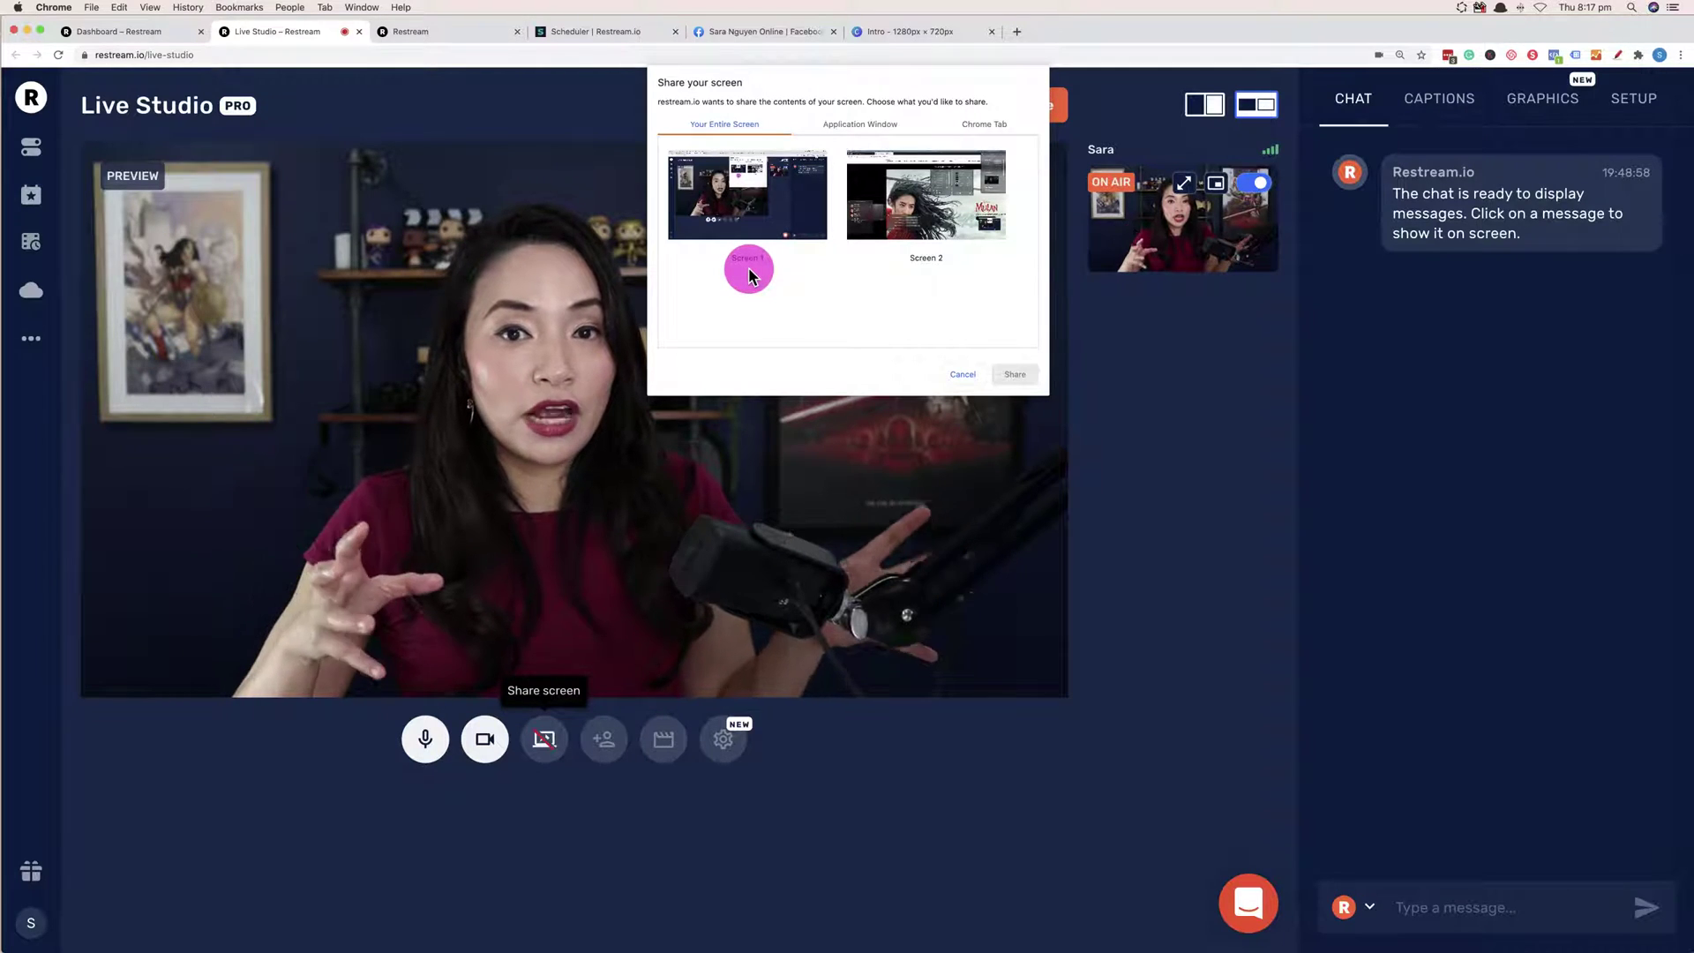
left_click(886, 134)
left_click(837, 172)
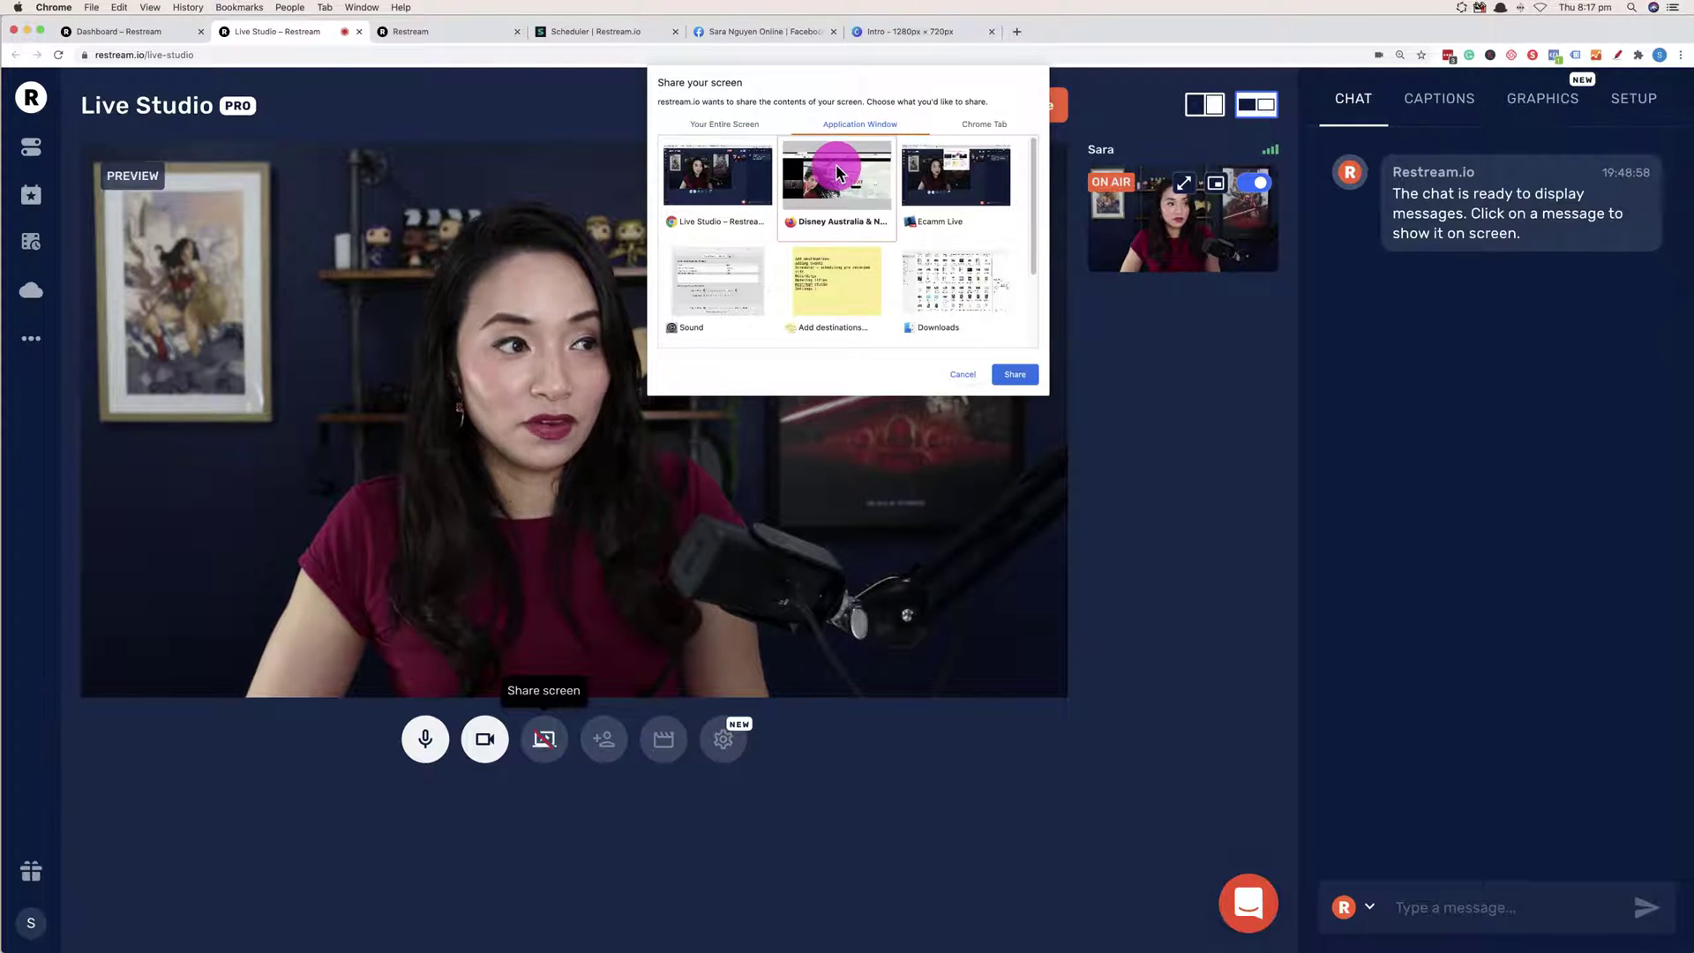
left_click(1010, 378)
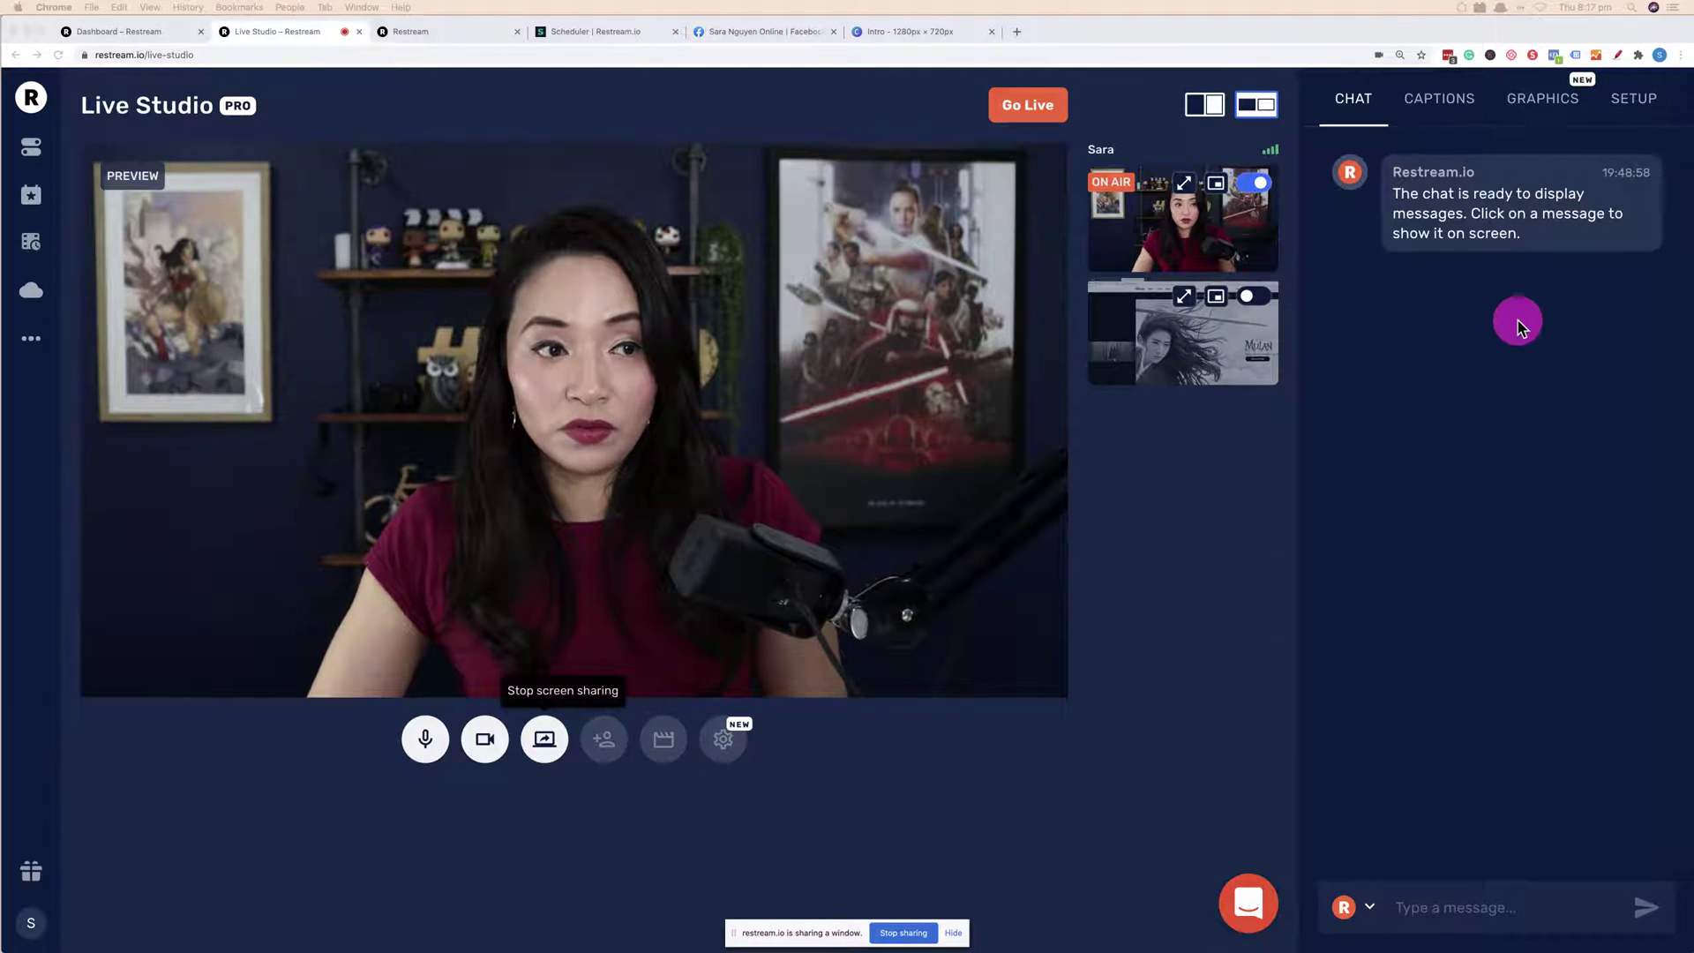
Put the shared window on air beside the camera, and try the filled split layout before returning to the spaced side-by-side layout.
left_click(1257, 306)
left_click(1257, 306)
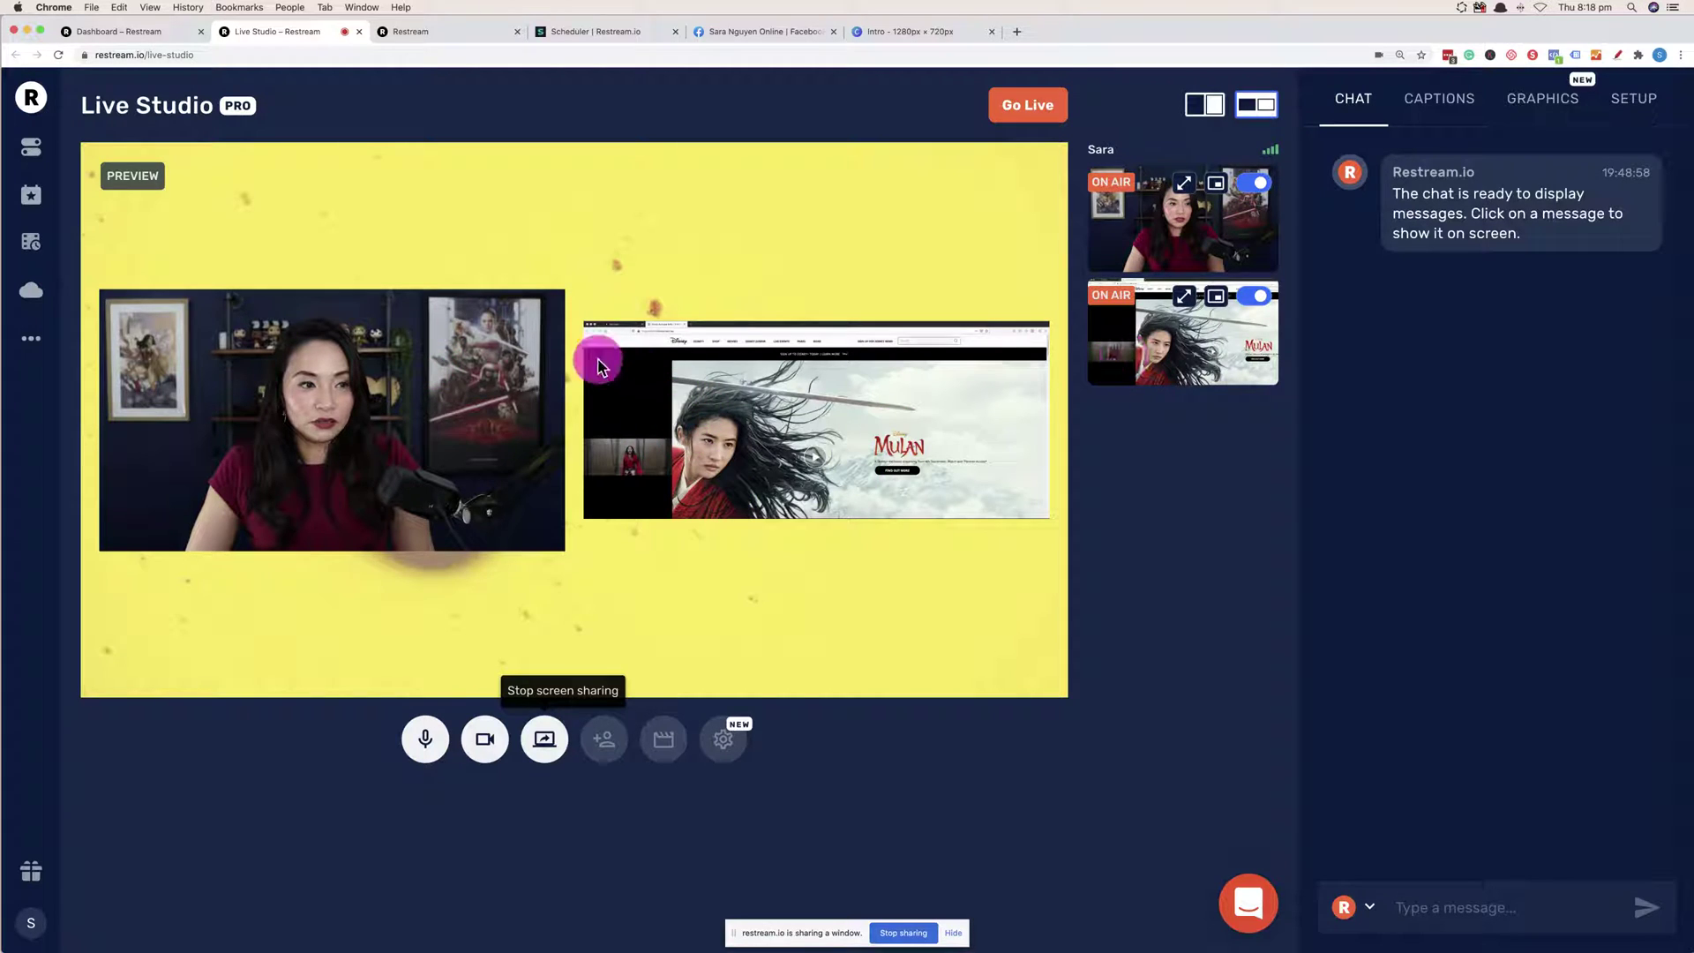
left_click(1212, 108)
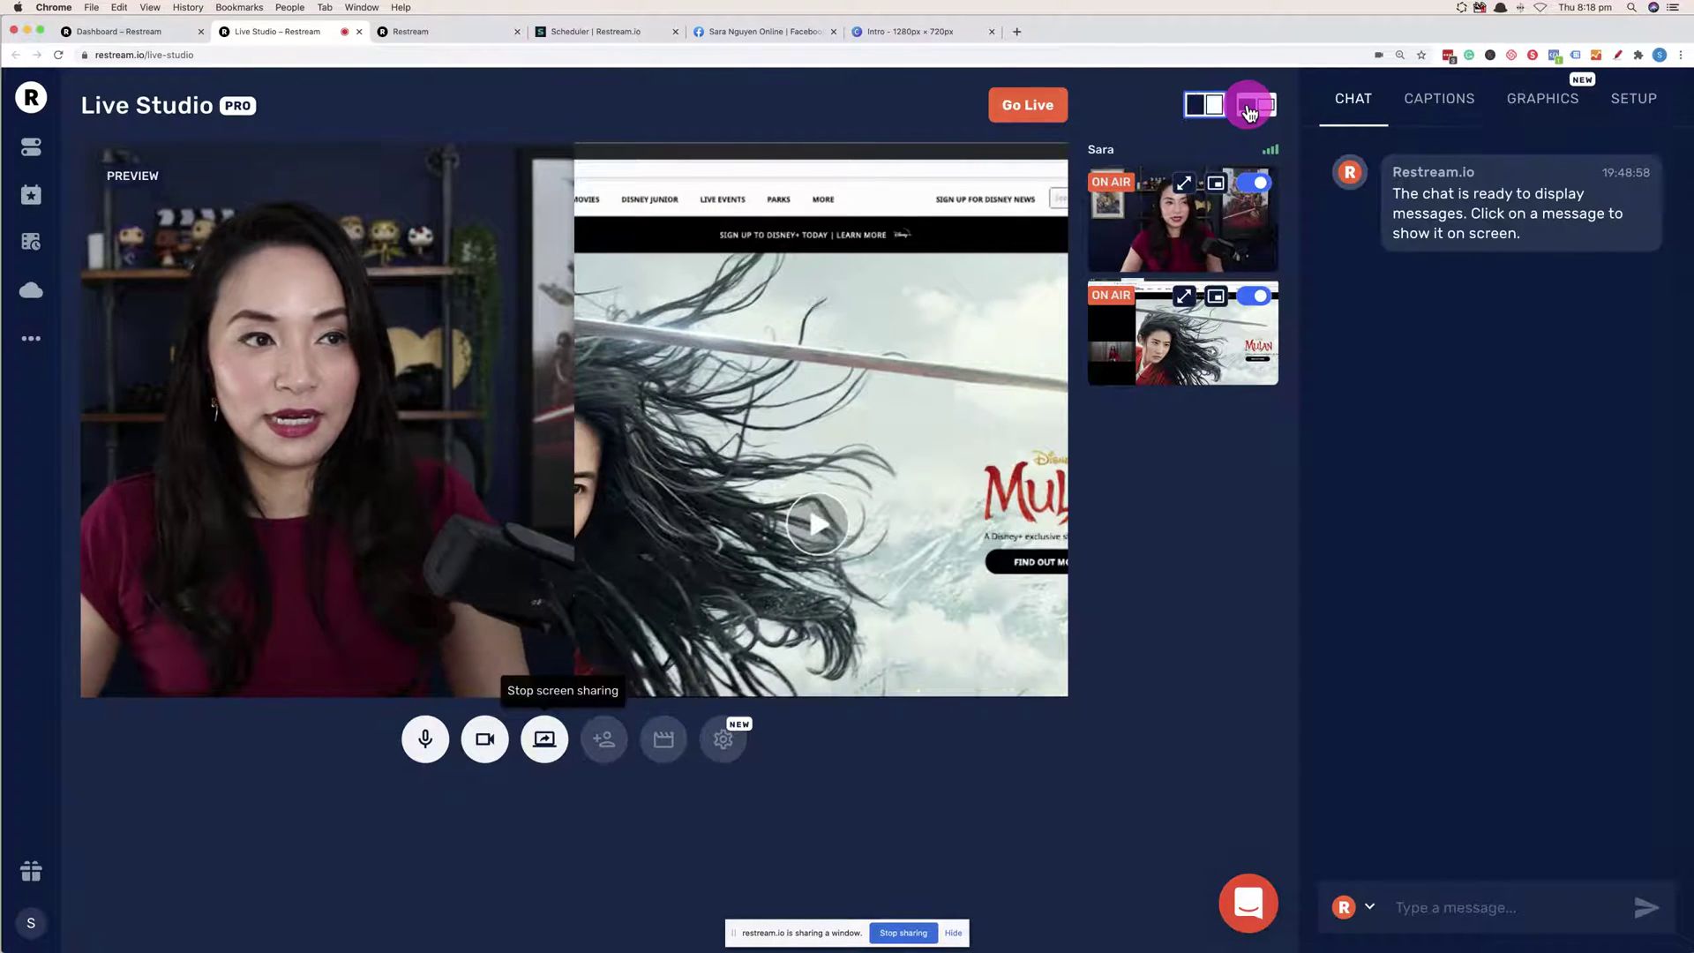
left_click(1254, 106)
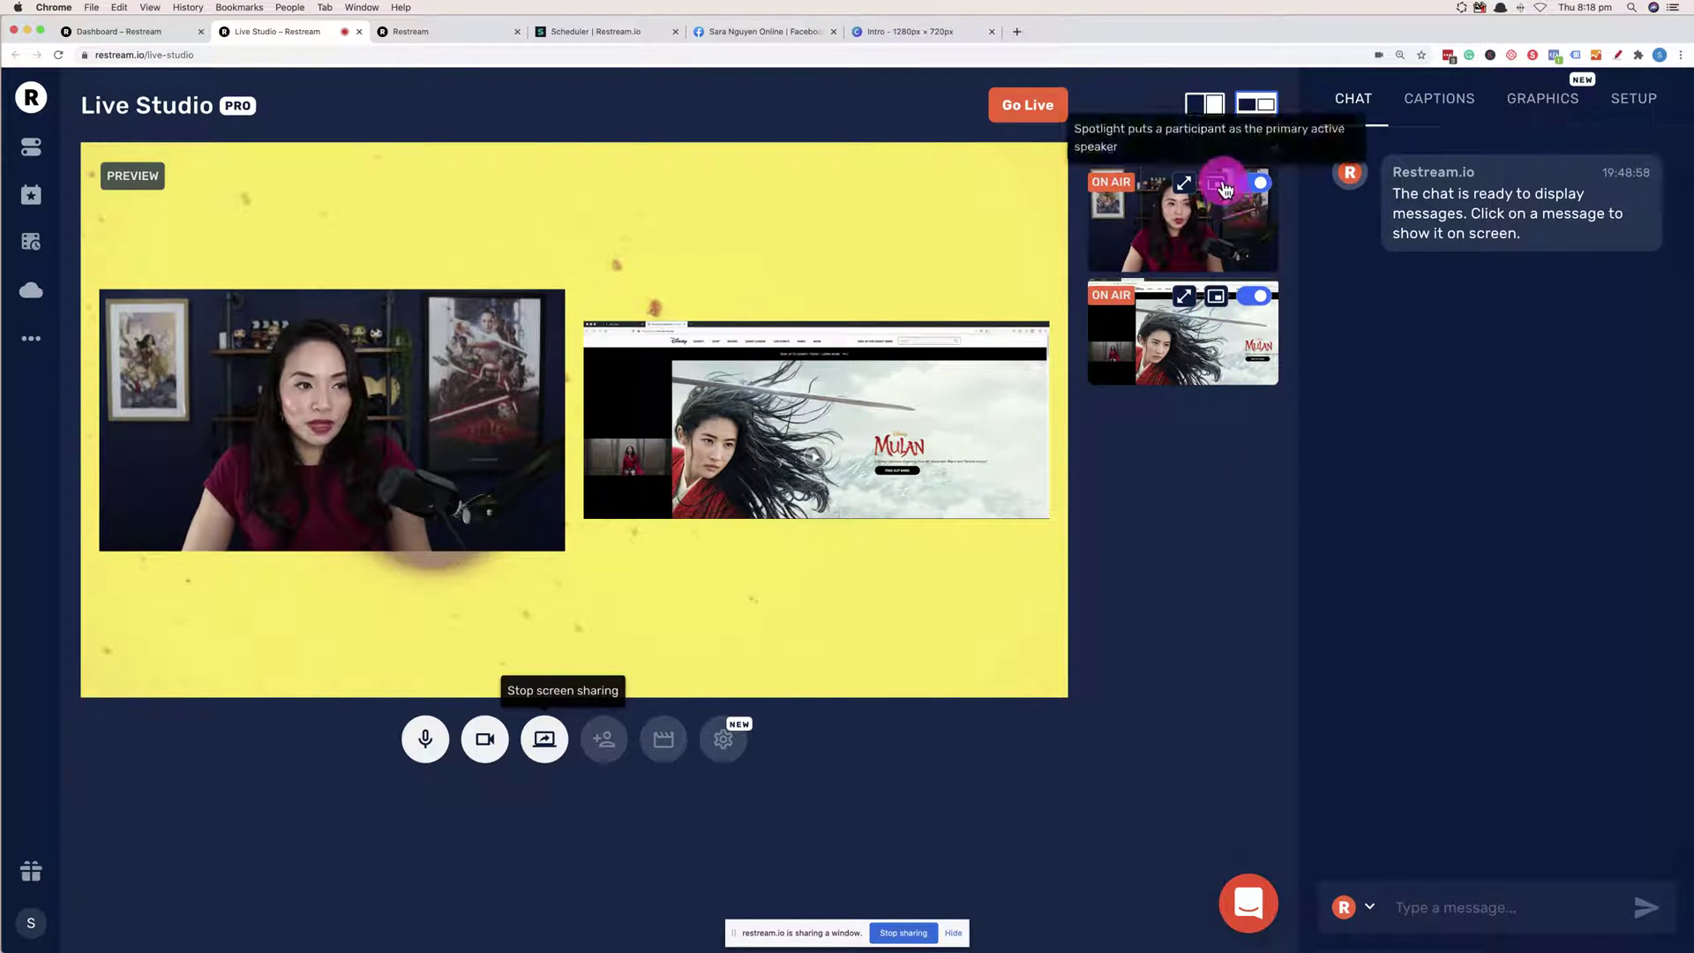
Spotlight the shared window and the camera in turn, and show each of them alone at full size.
left_click(1223, 301)
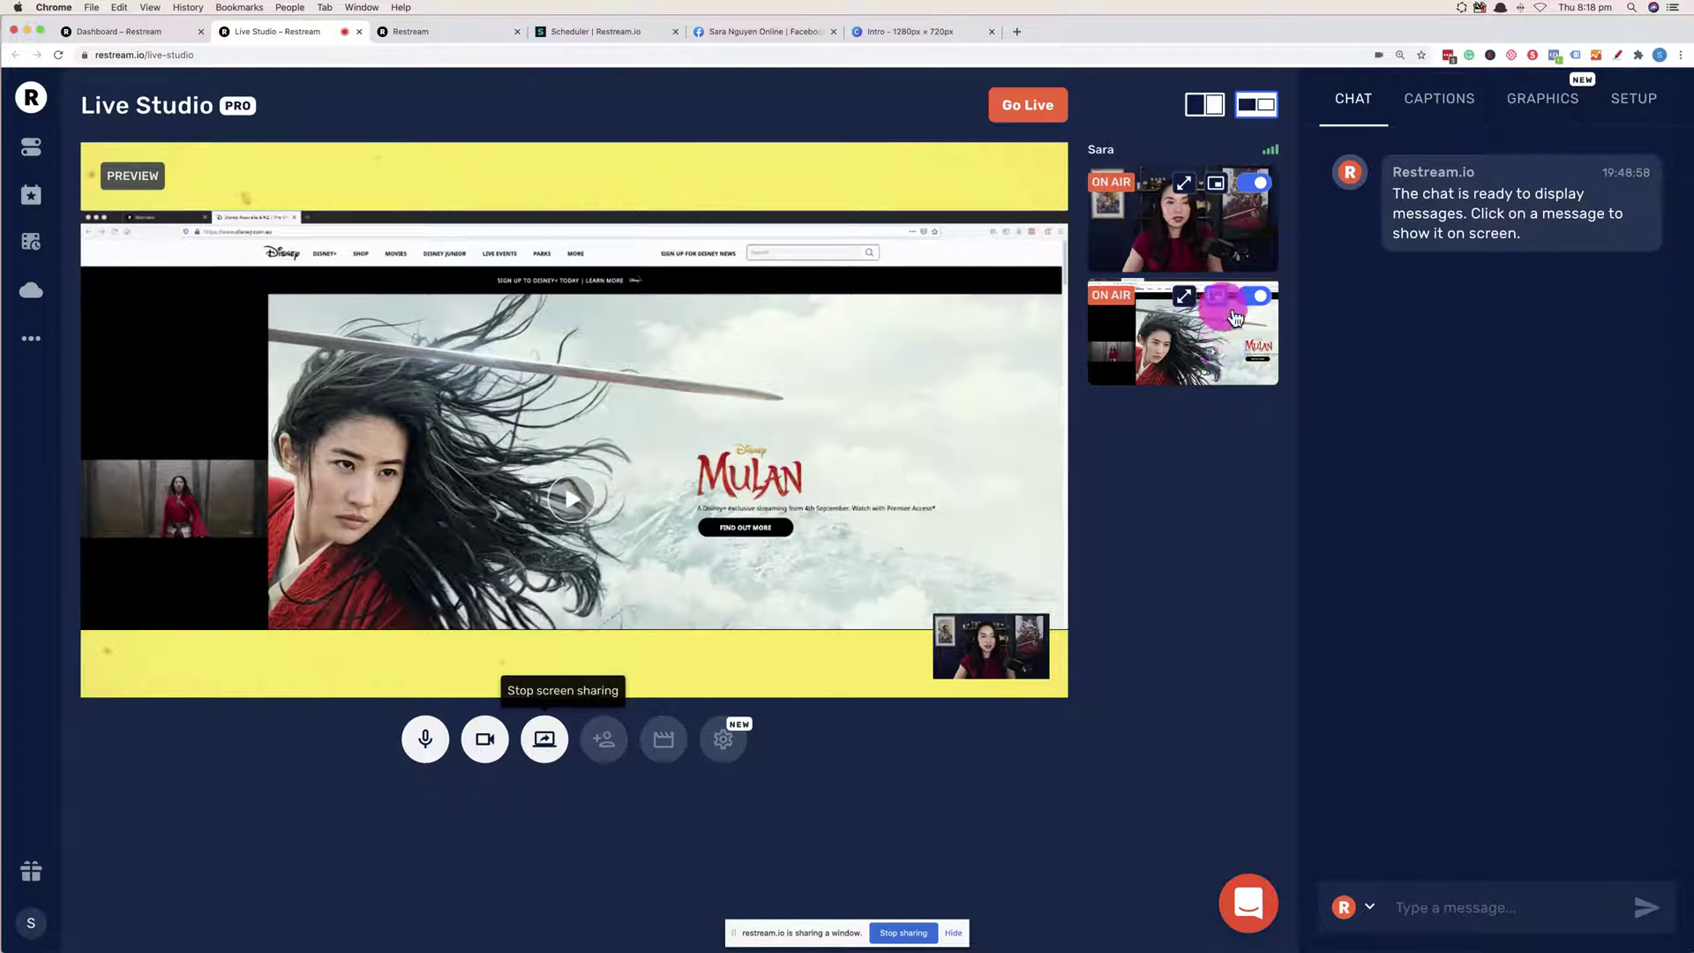
left_click(1218, 186)
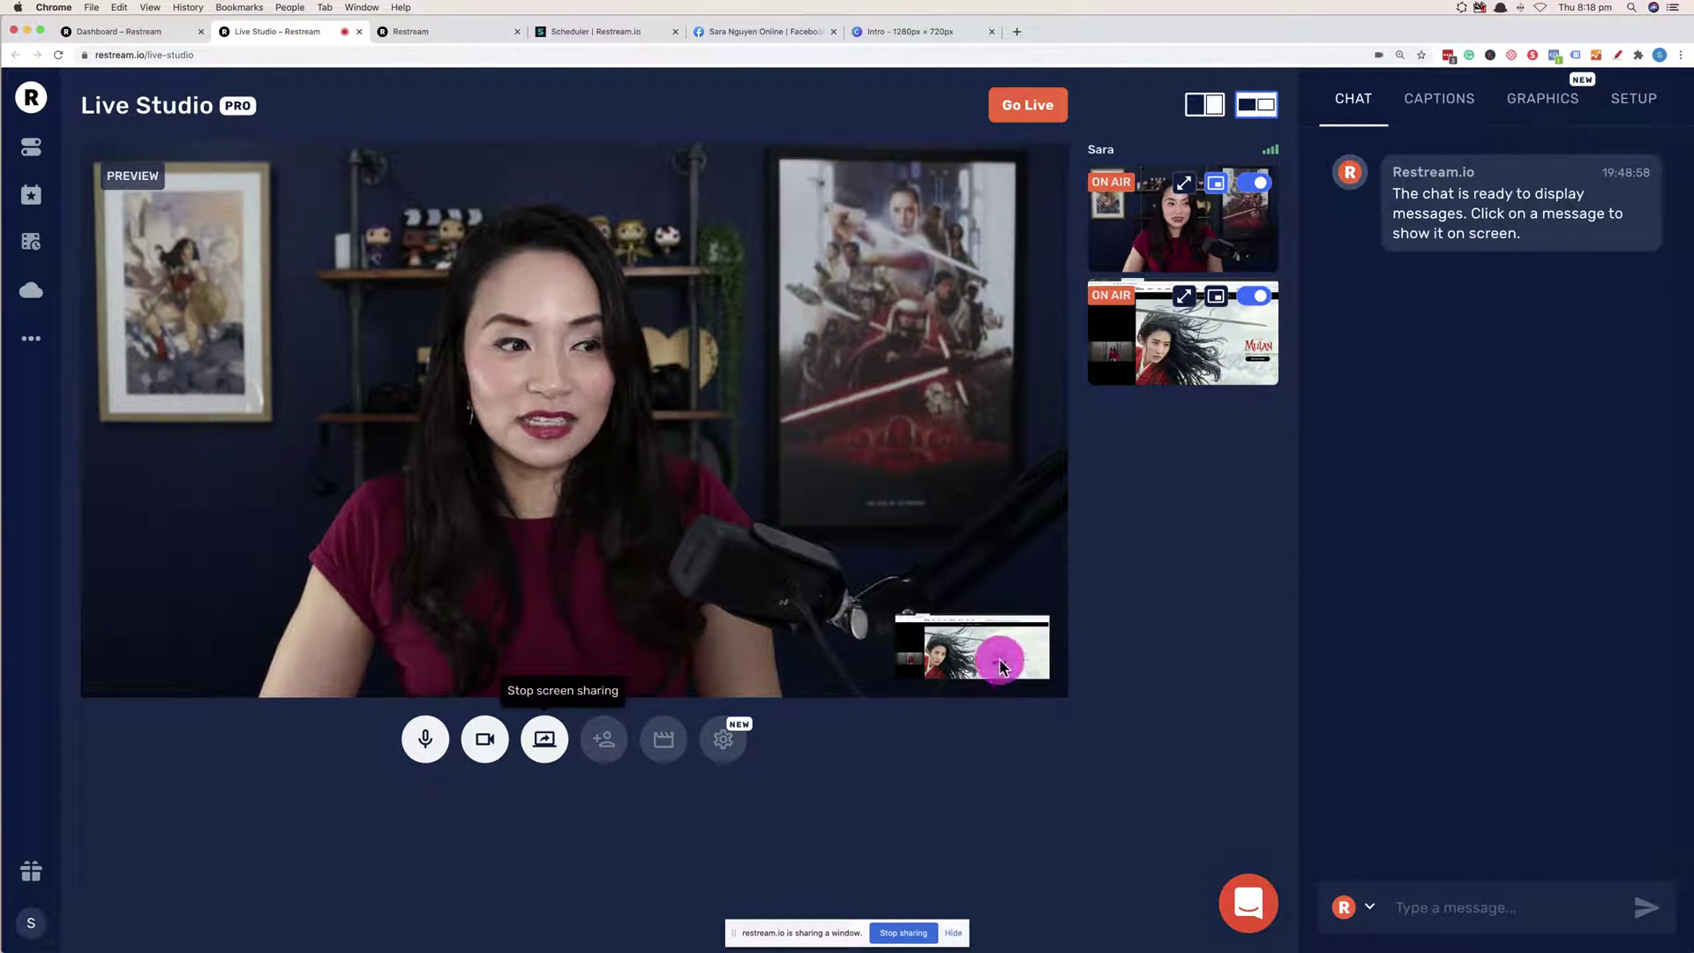
left_click(1221, 187)
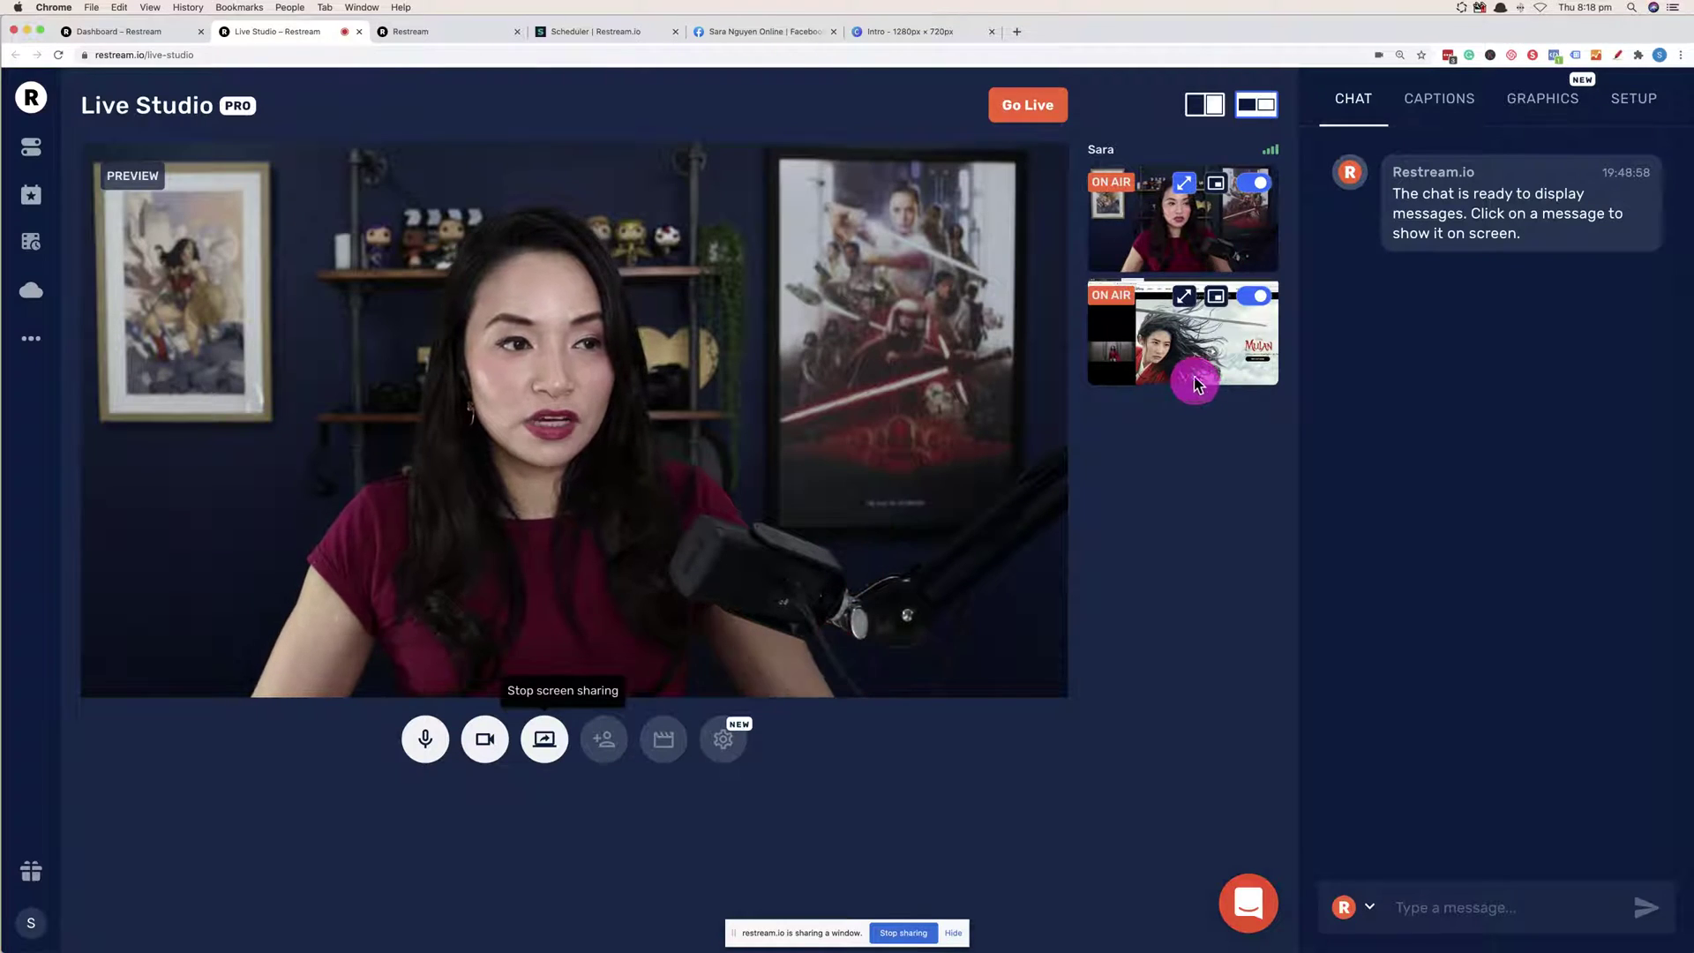
left_click(1184, 296)
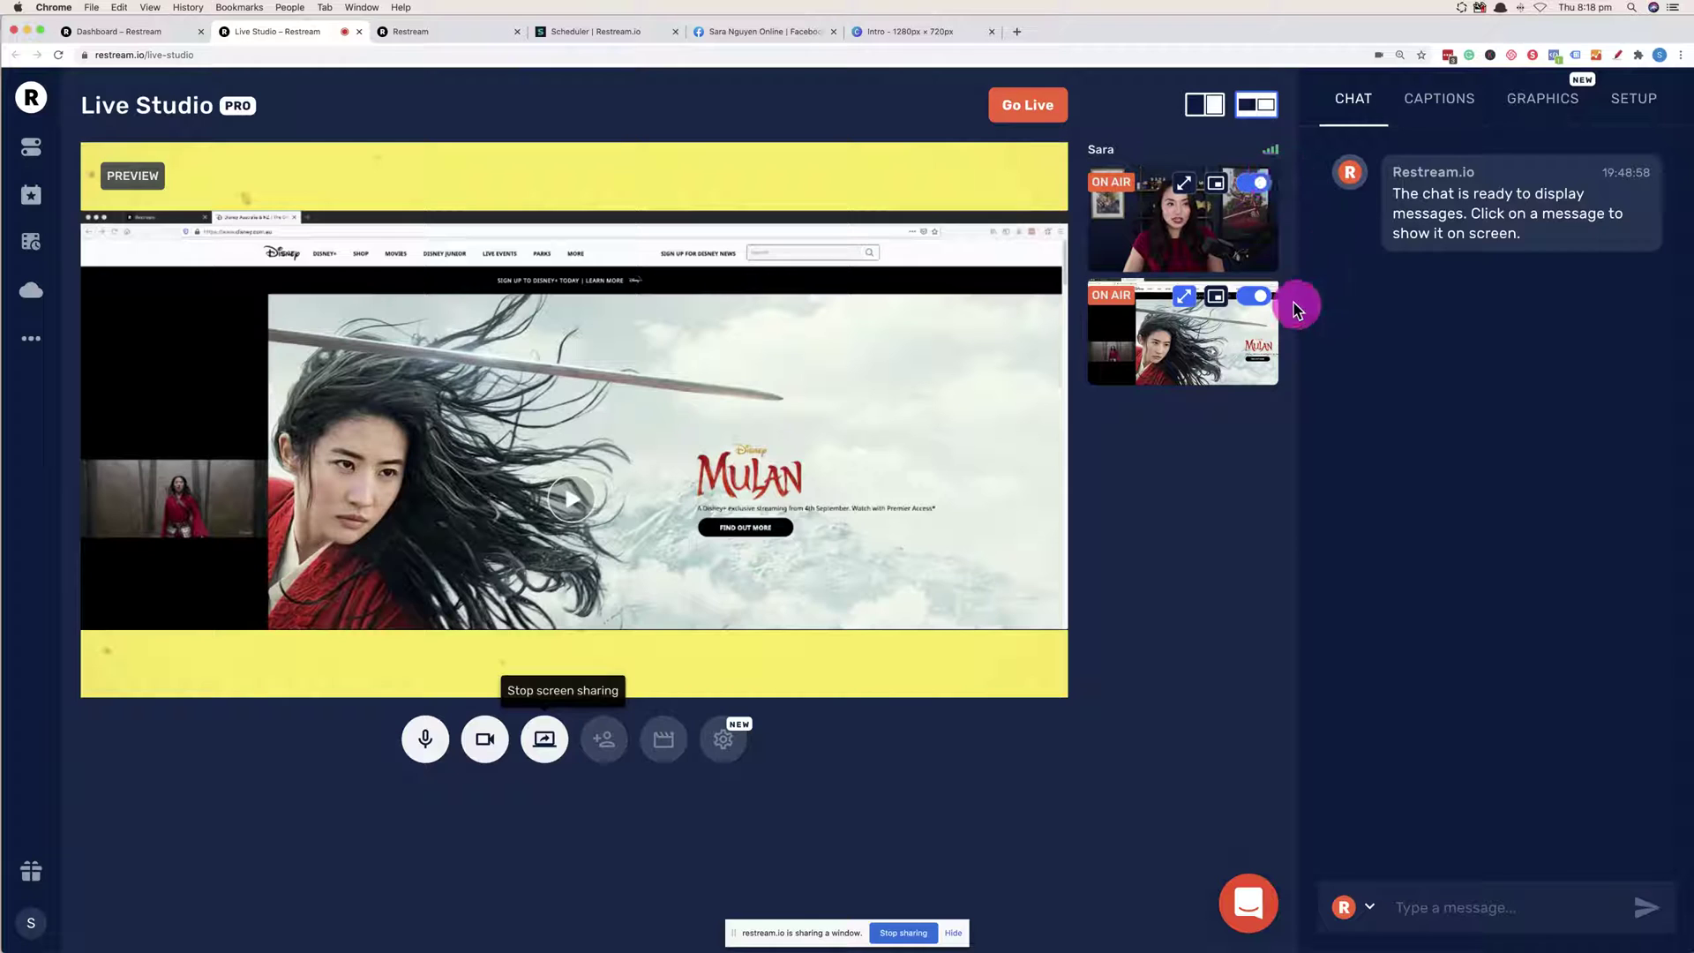
Take the shared window off air and stop sharing it.
left_click(1256, 297)
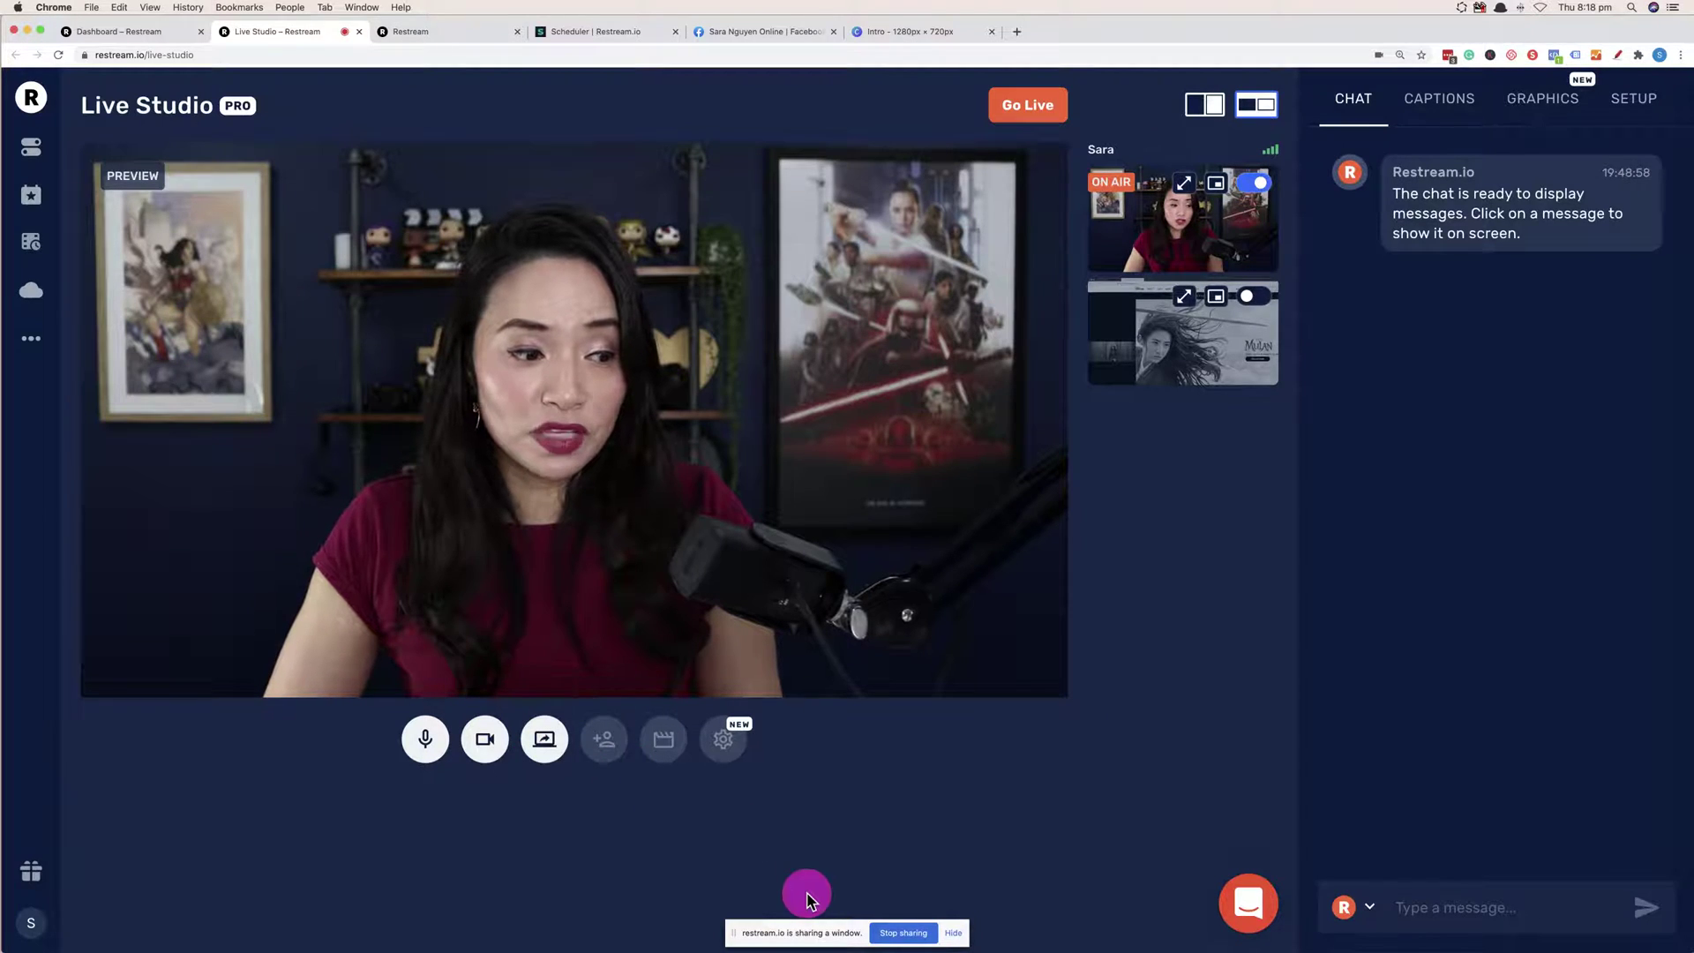
left_click(904, 933)
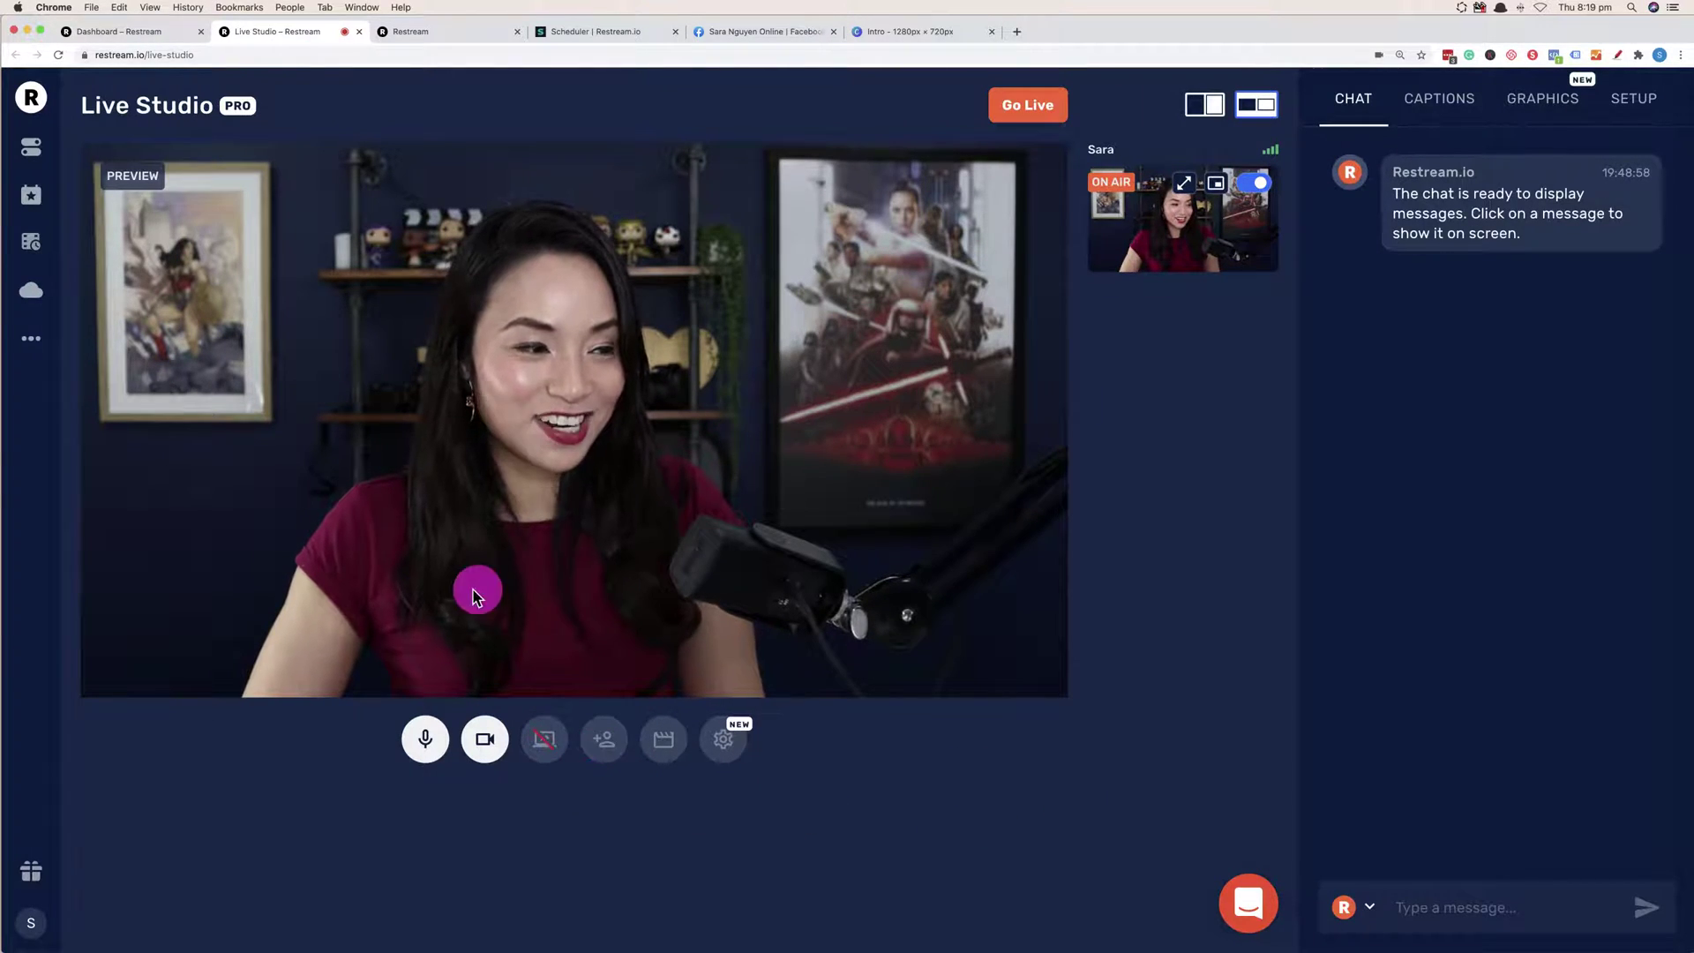
View the guest invitation link for the studio and close the invitation pop-up.
left_click(605, 739)
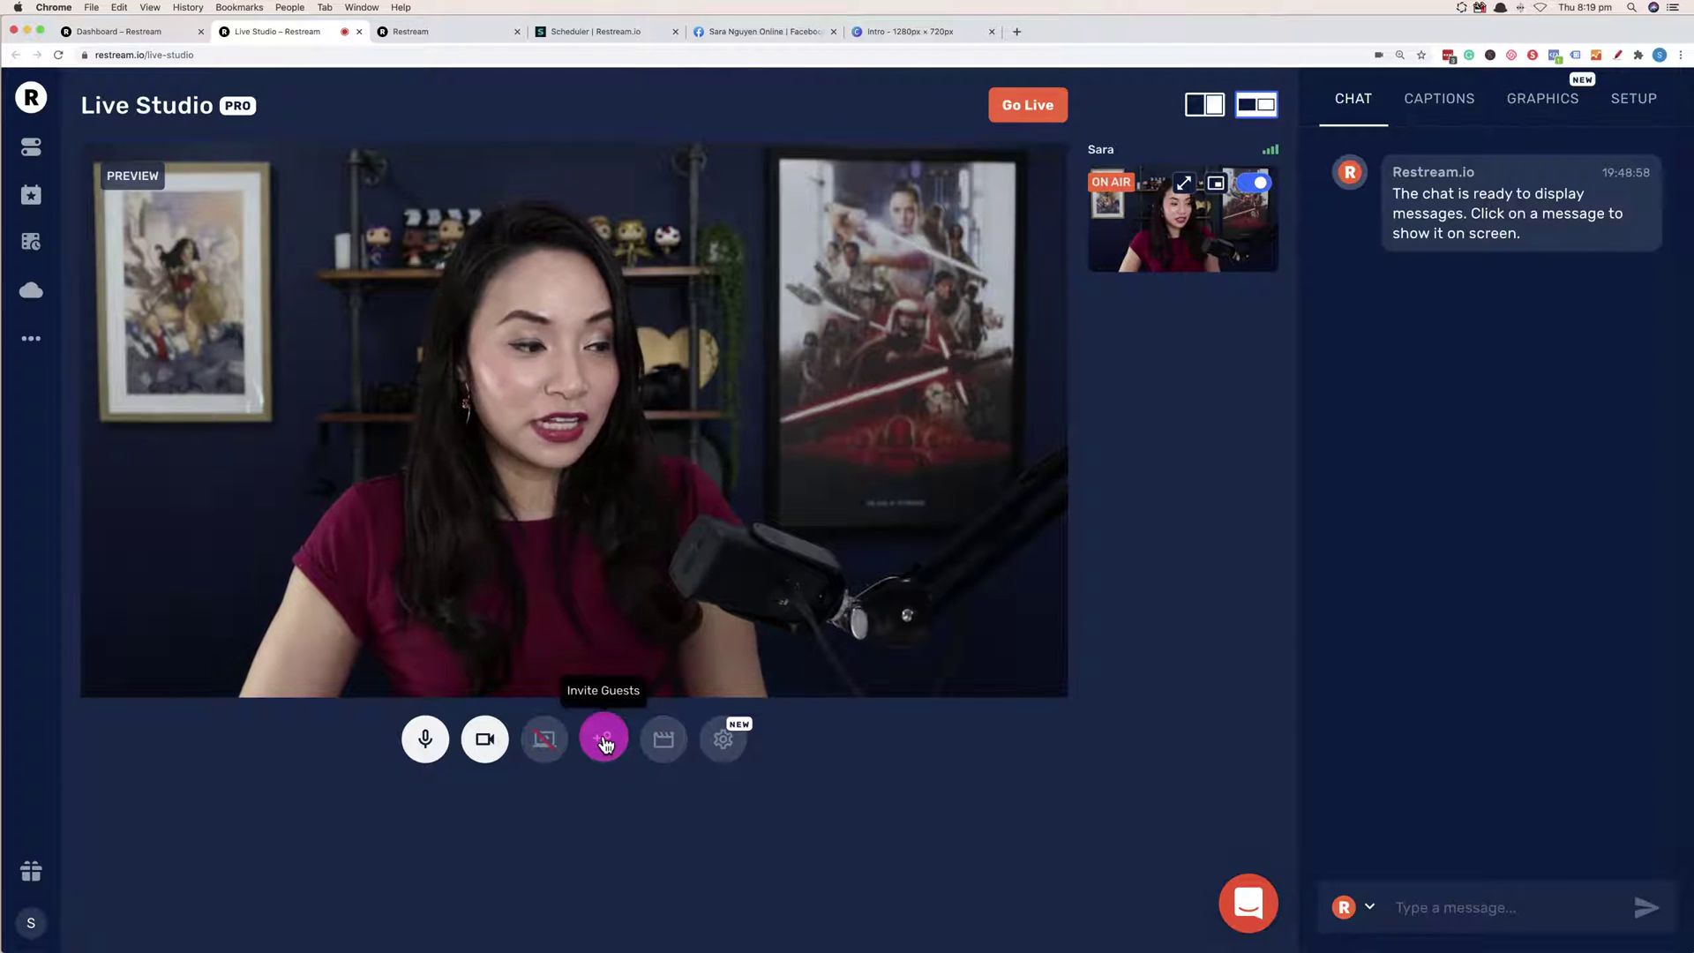
left_click_drag(468, 623, 717, 629)
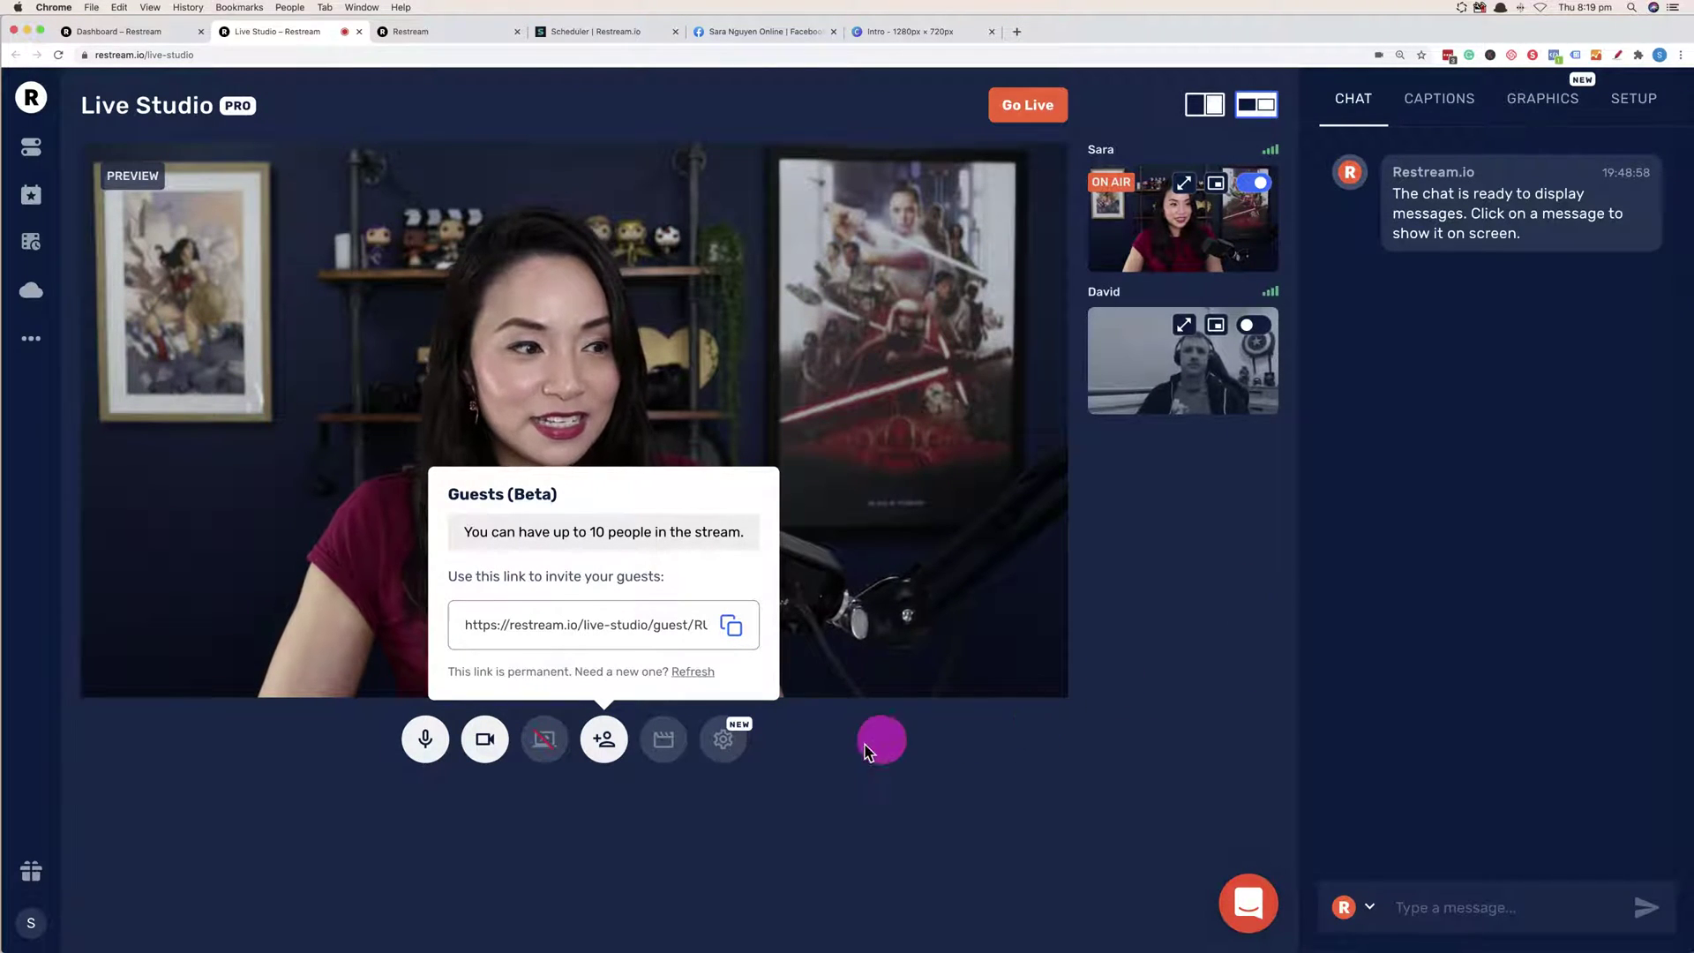
left_click(653, 834)
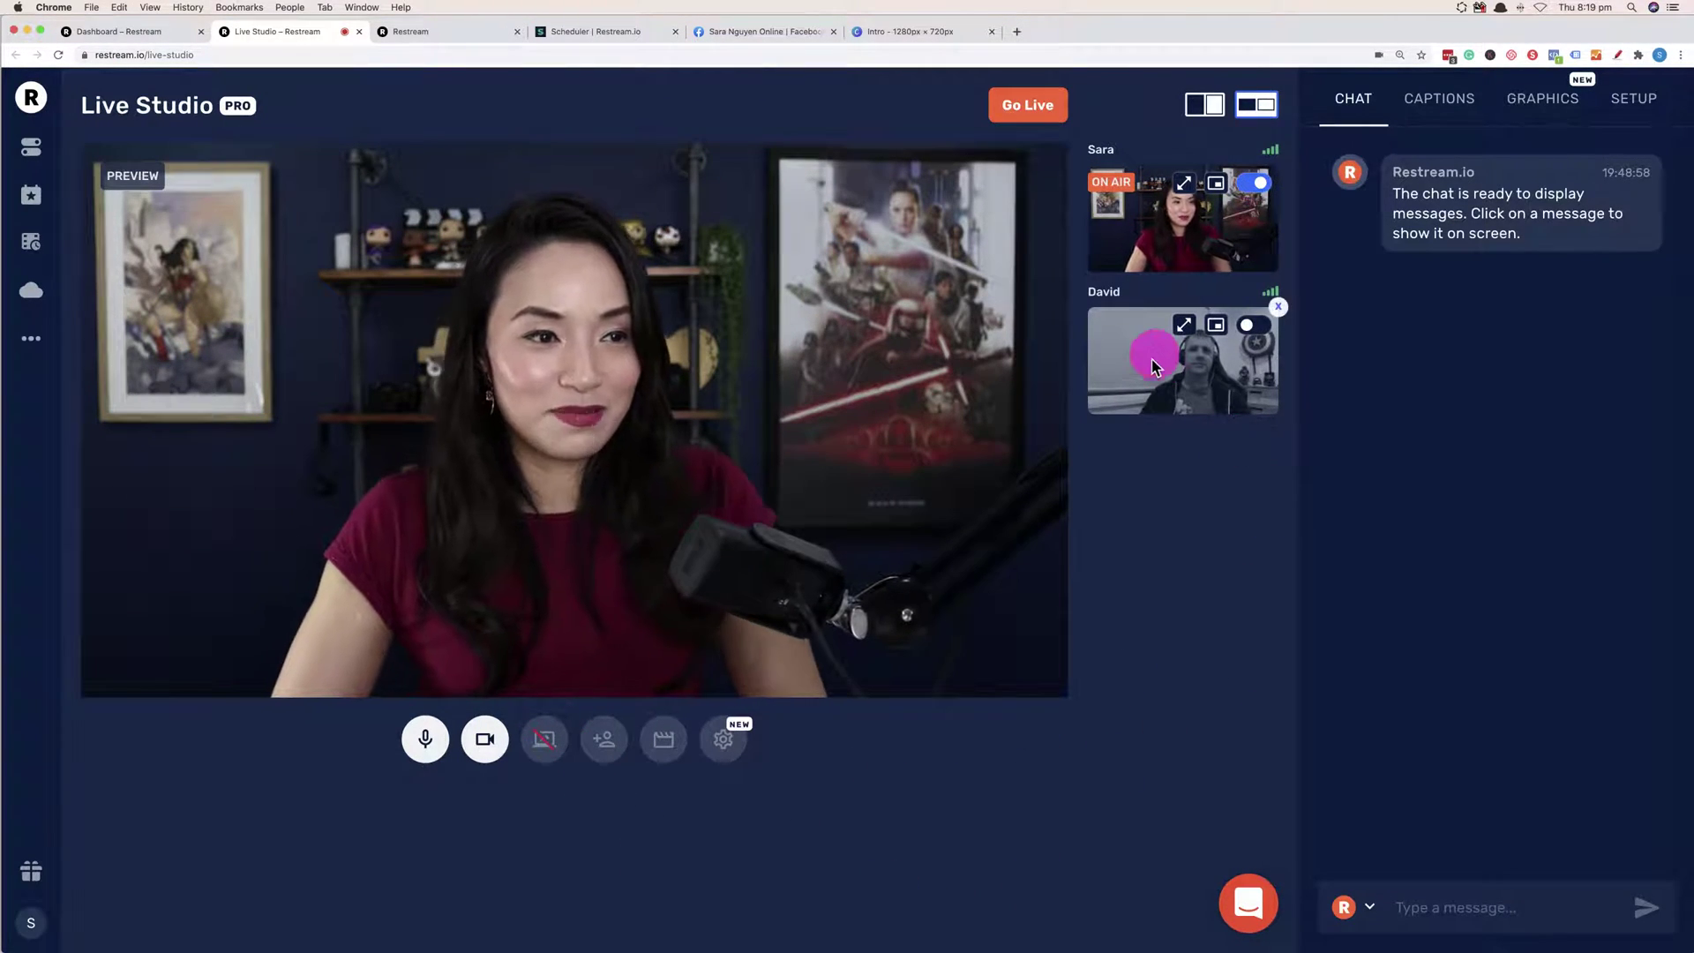
Put the guest on air beside the host, and try the filled split layout before returning to the spaced side-by-side layout.
mouse_move(1161, 409)
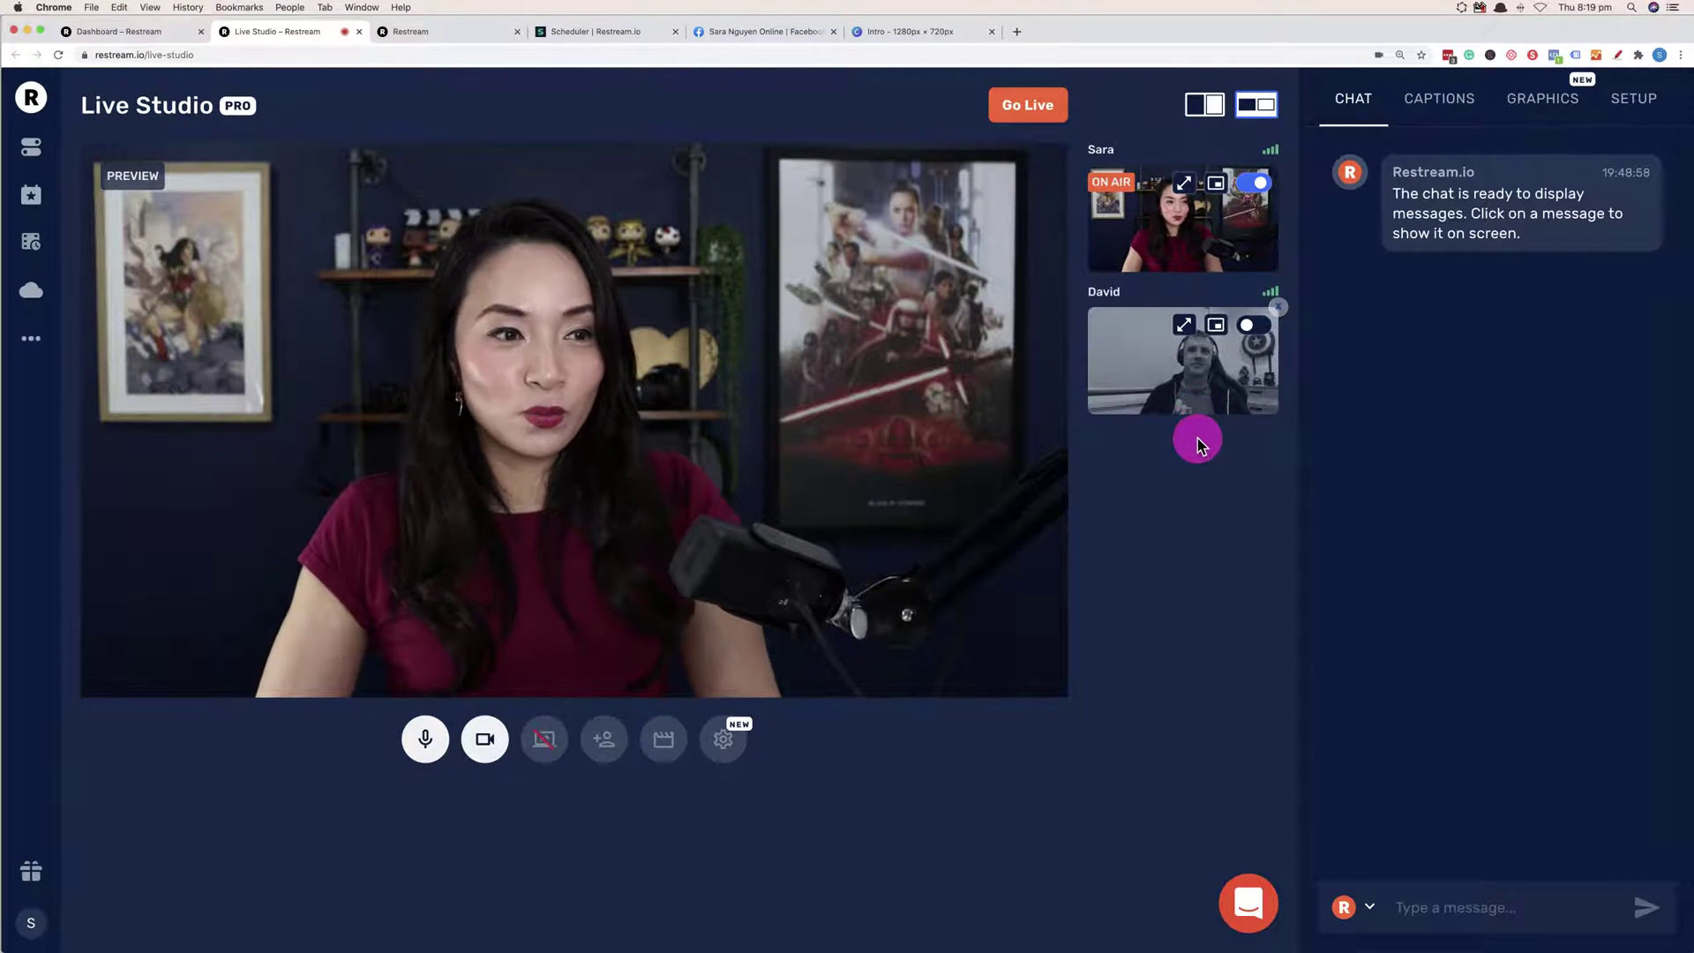
left_click(1259, 328)
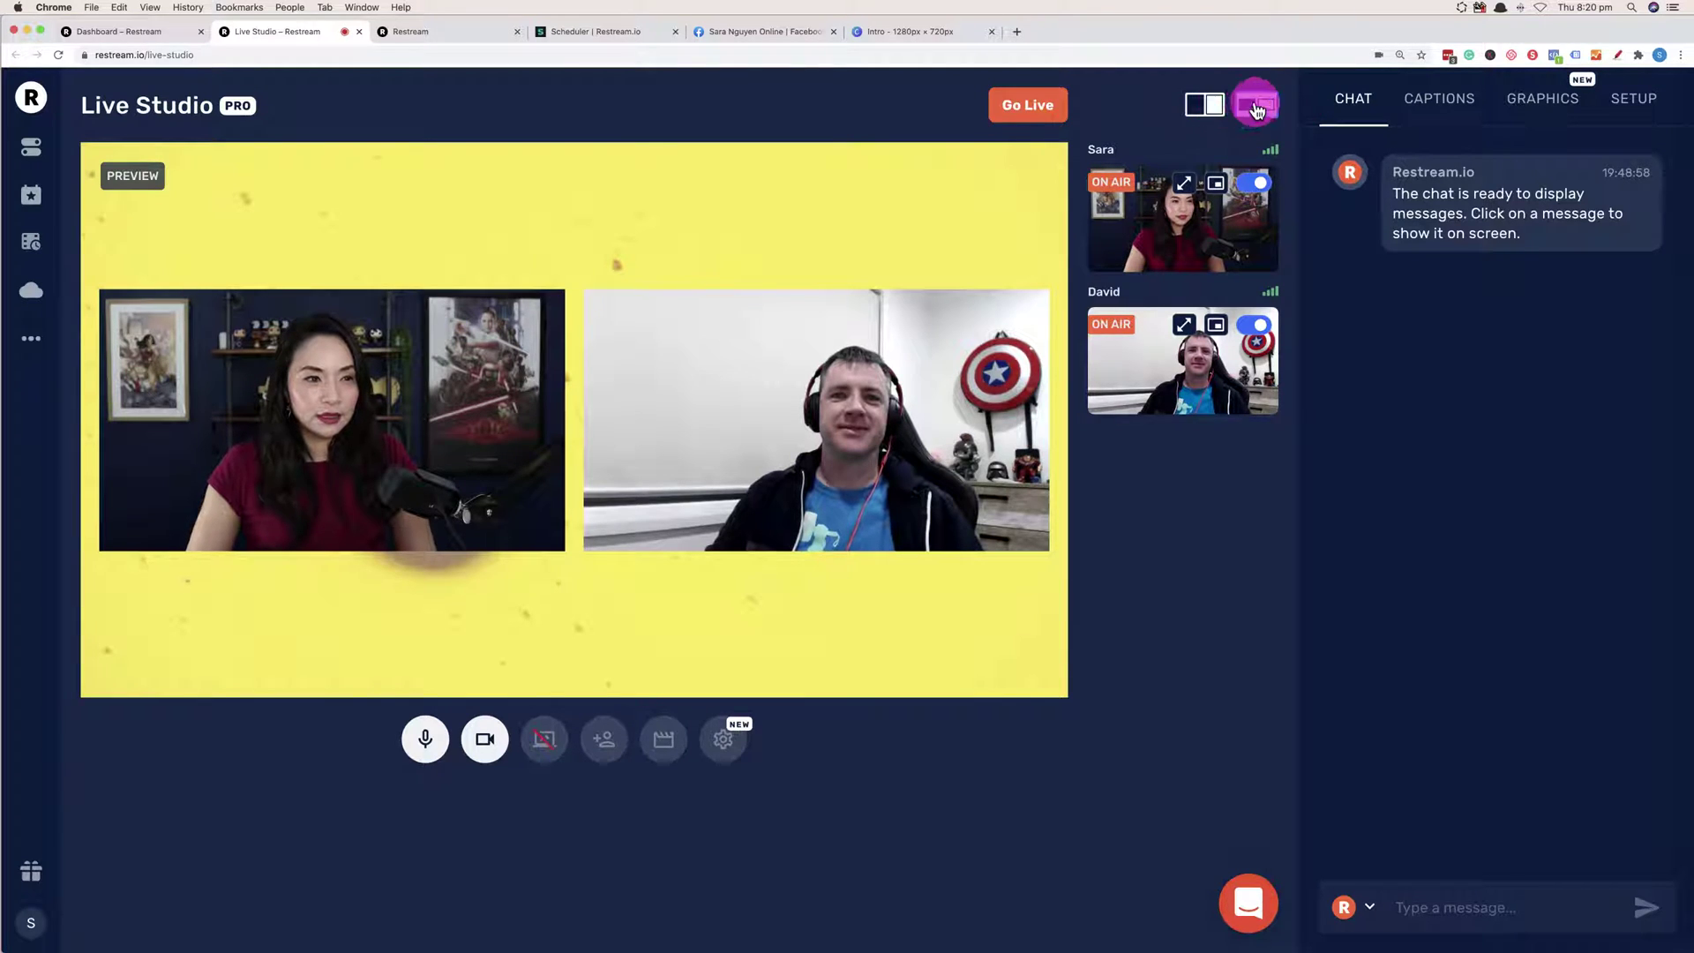
left_click(1205, 108)
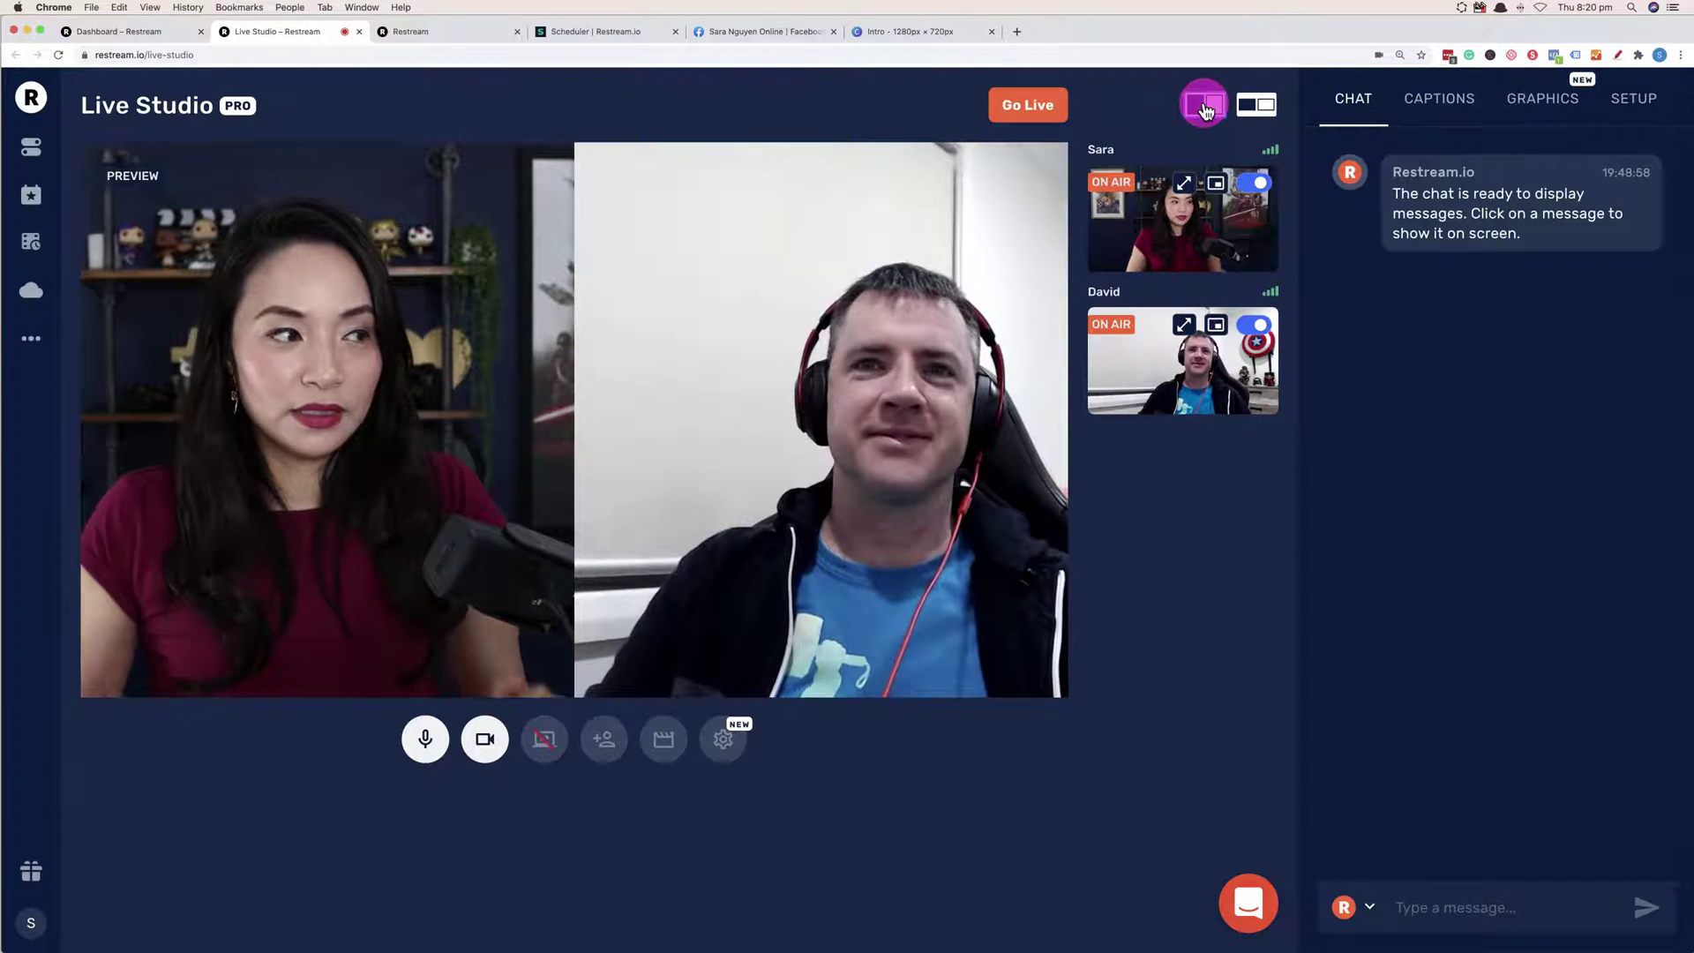
left_click(1249, 108)
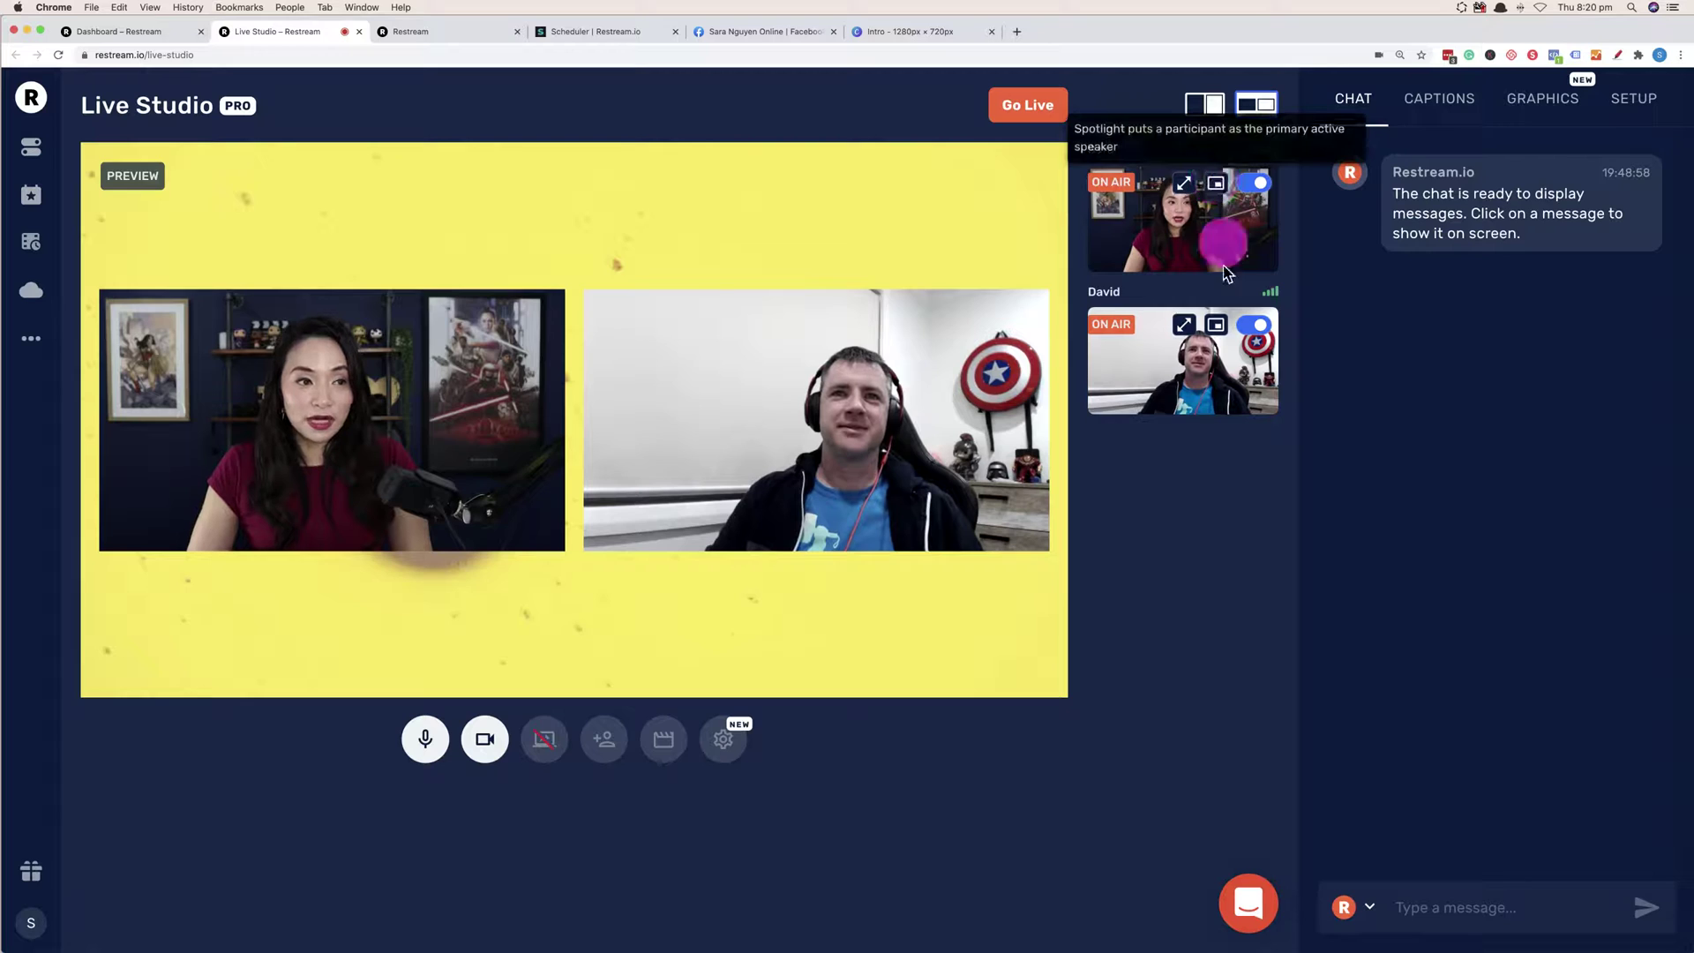
Spotlight the host and the guest in turn, and show each participant alone at full size.
left_click(1215, 183)
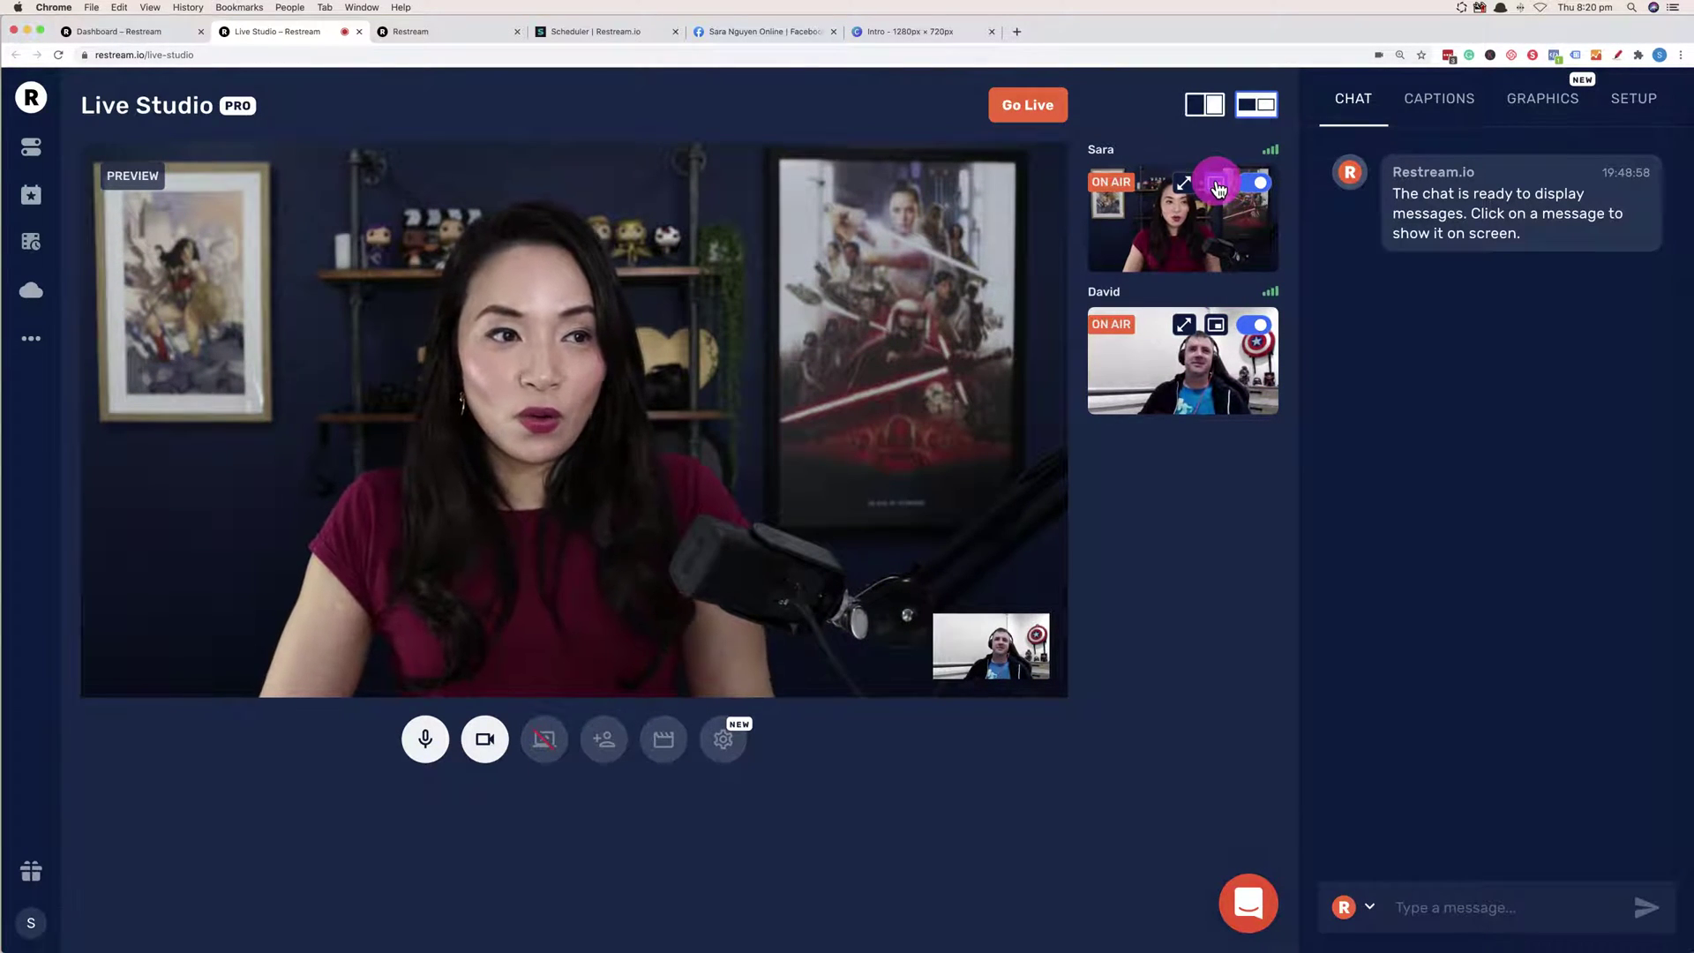
left_click(1218, 327)
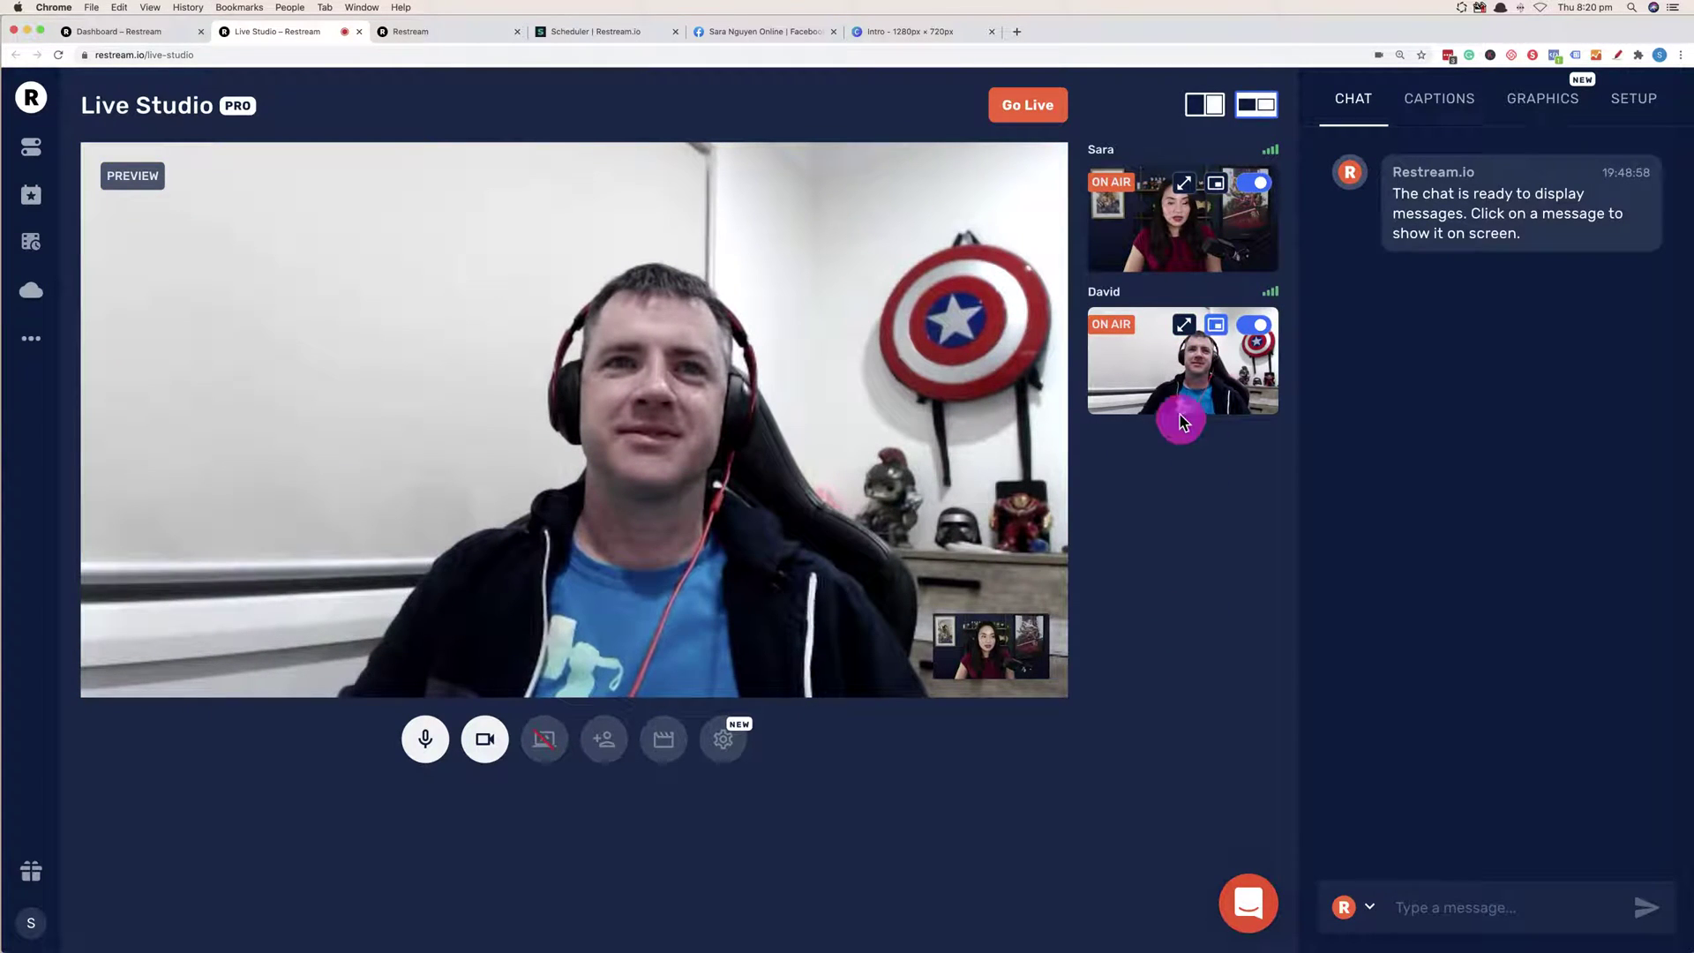
left_click(1185, 185)
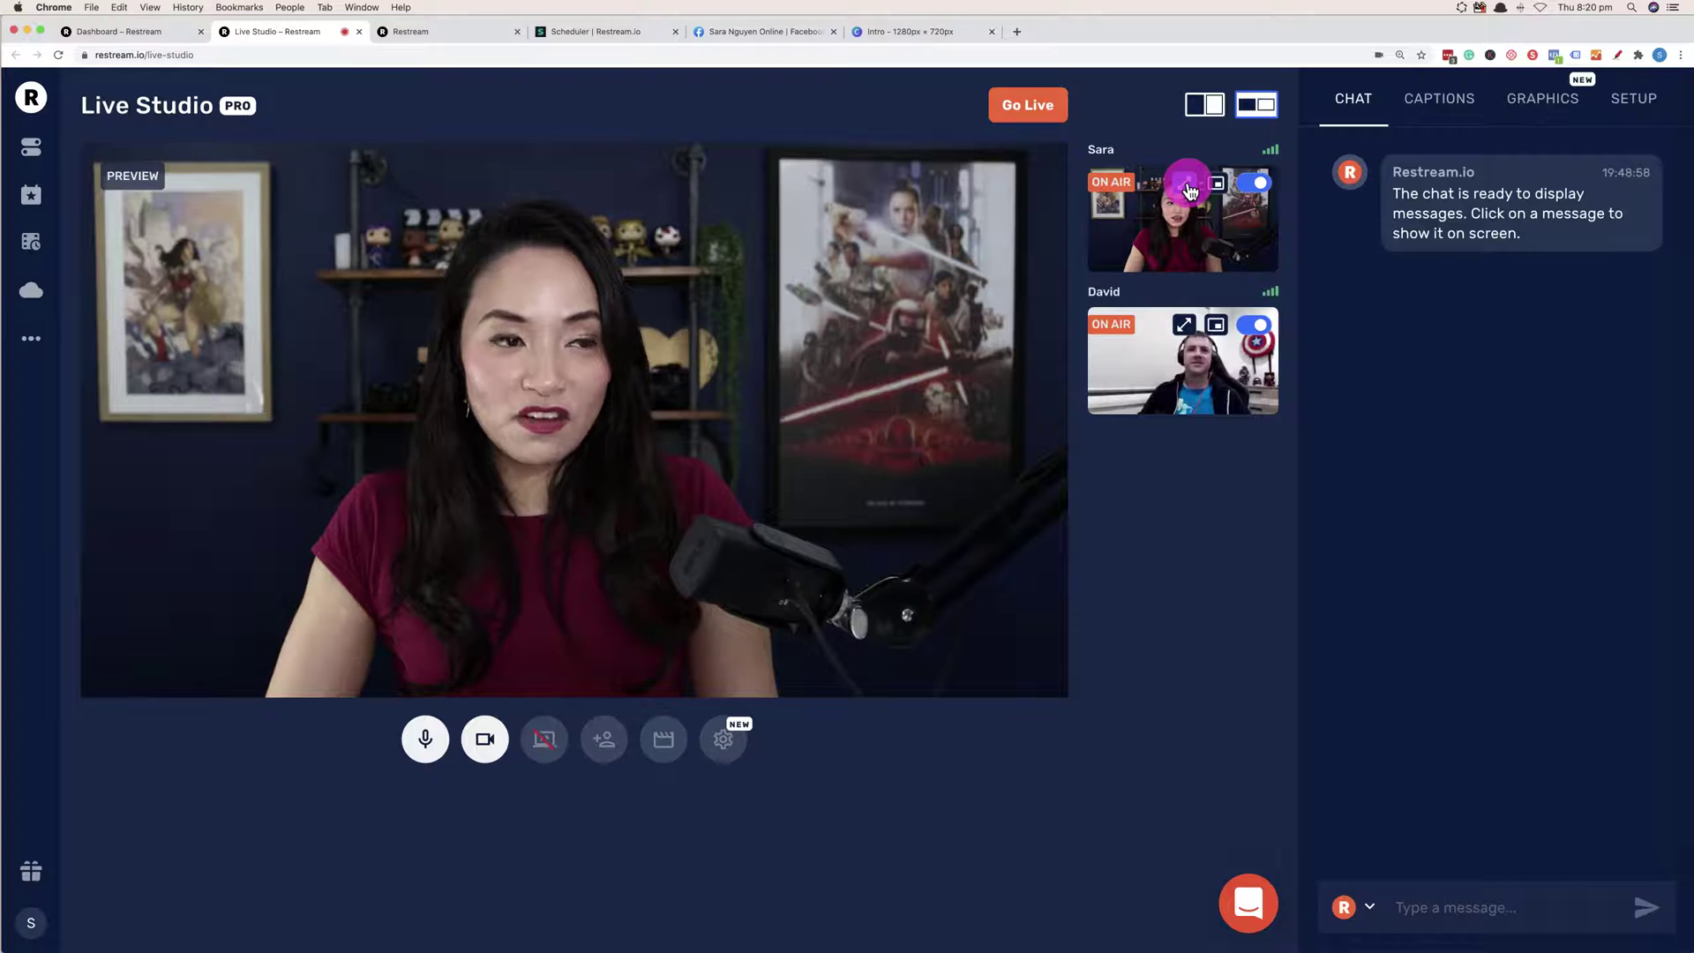
left_click(1184, 326)
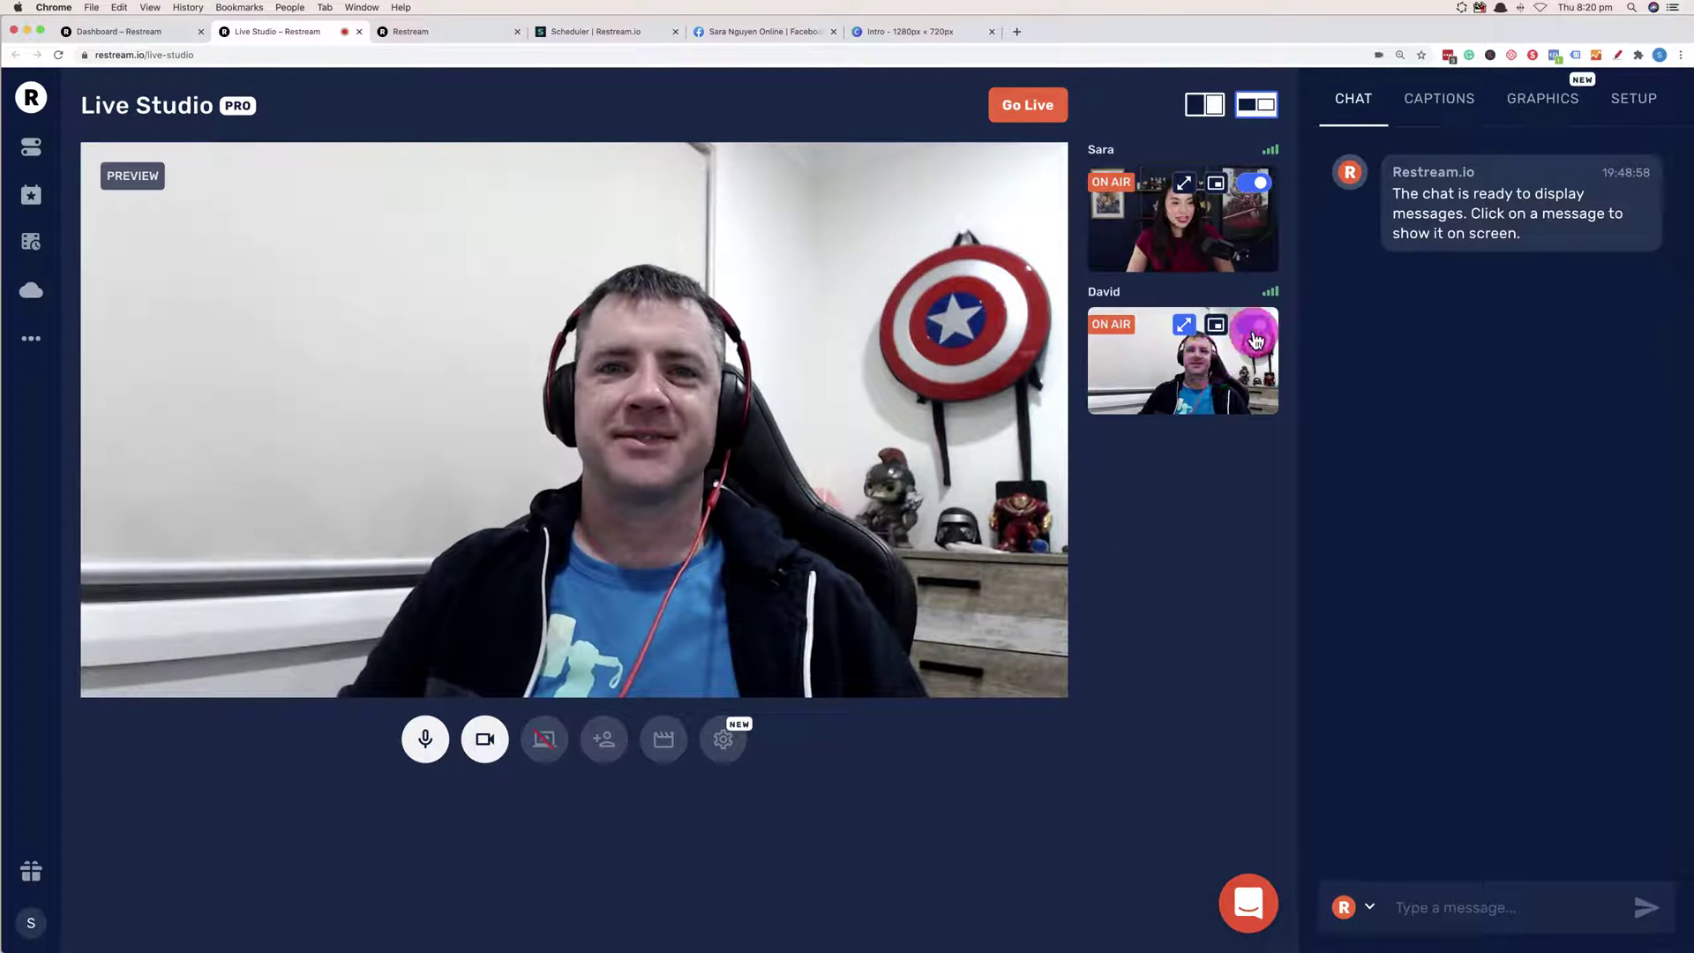
Take the guest off air and remove them from the studio.
right_click(1142, 365)
left_click(1123, 359)
left_click(1249, 333)
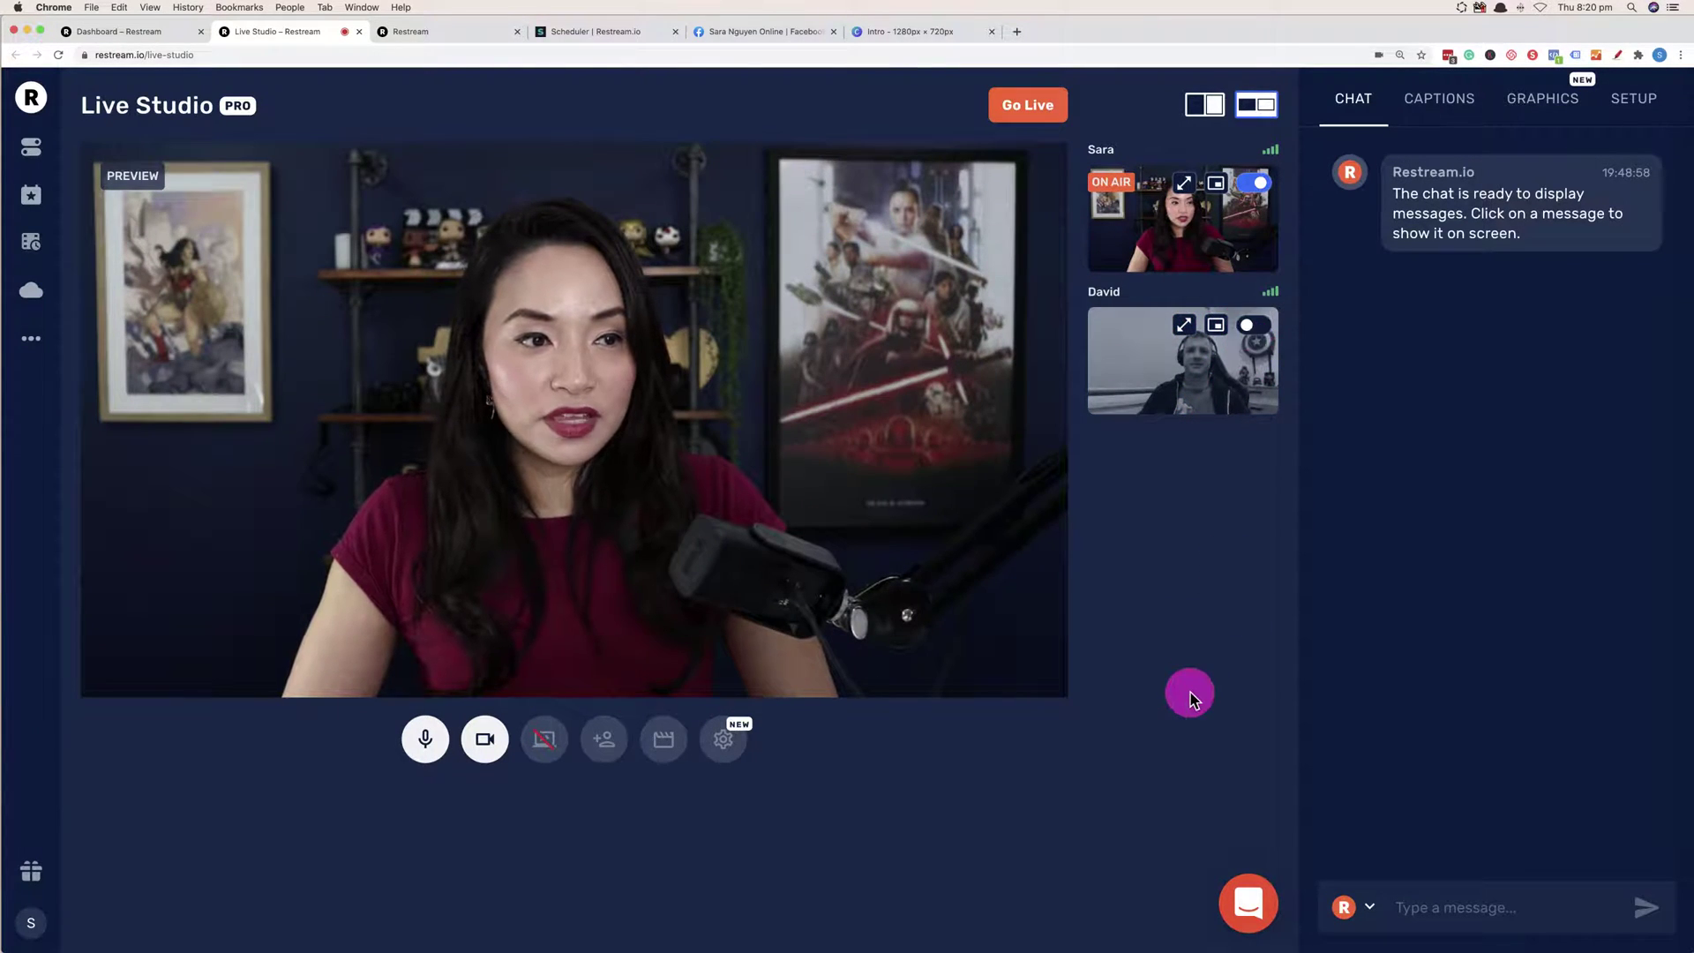
left_click(1277, 307)
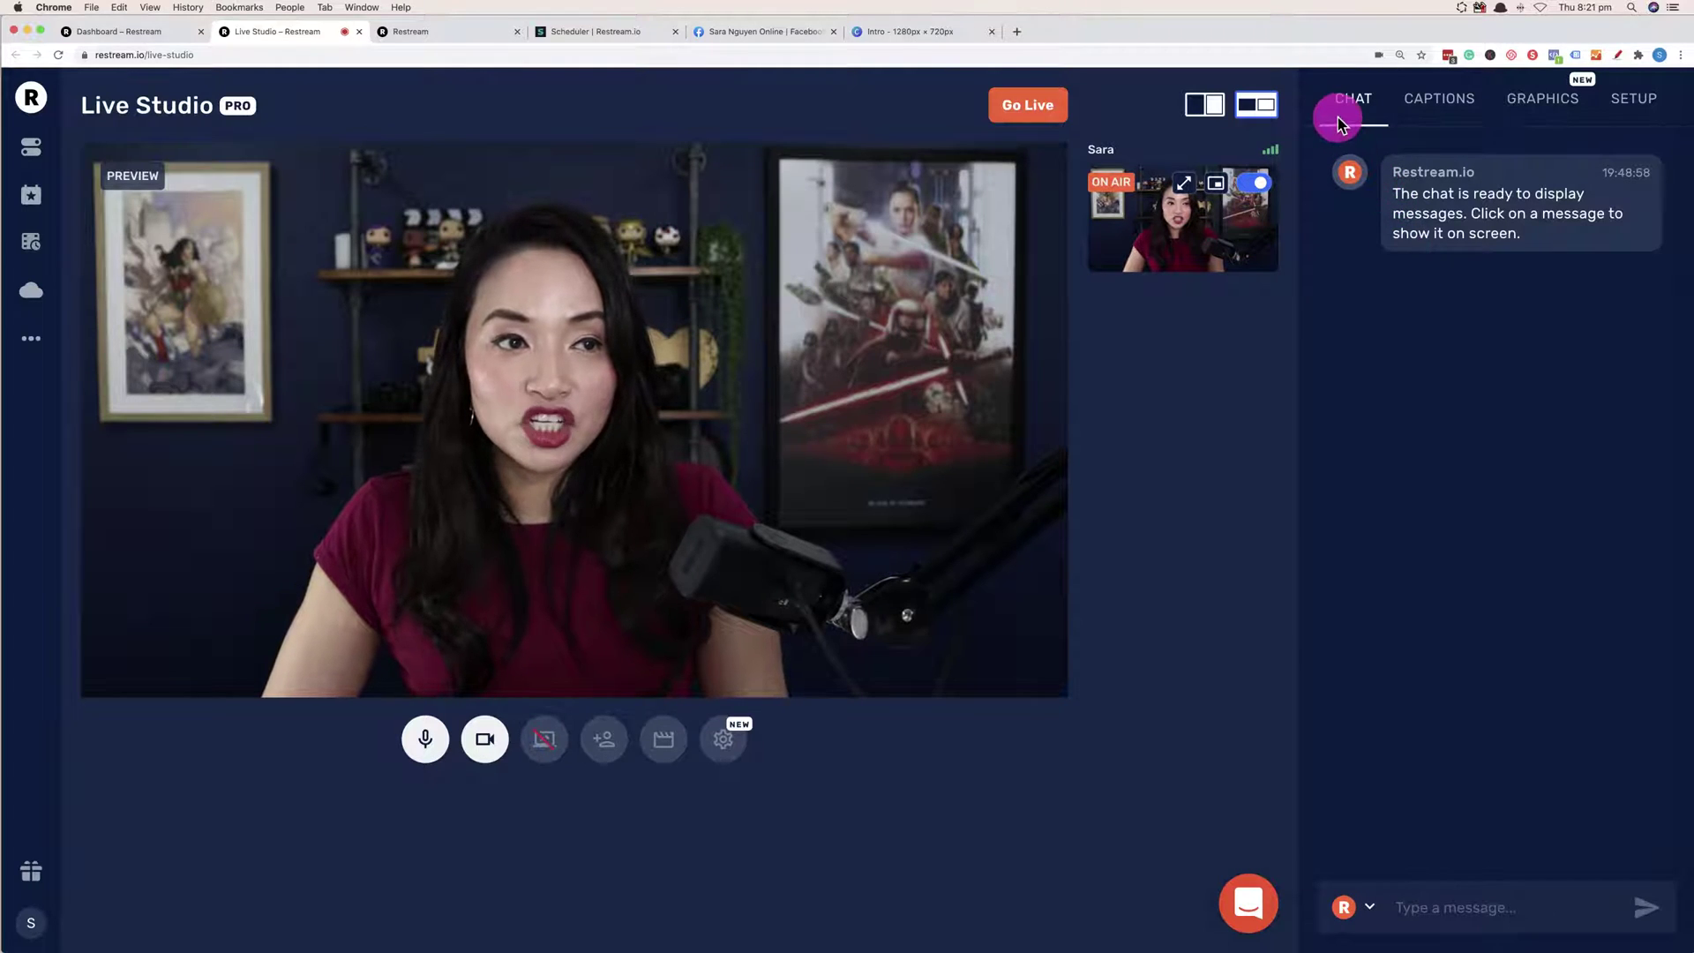
Examine the chat's message field and the channels a message can be sent to.
left_click(1452, 906)
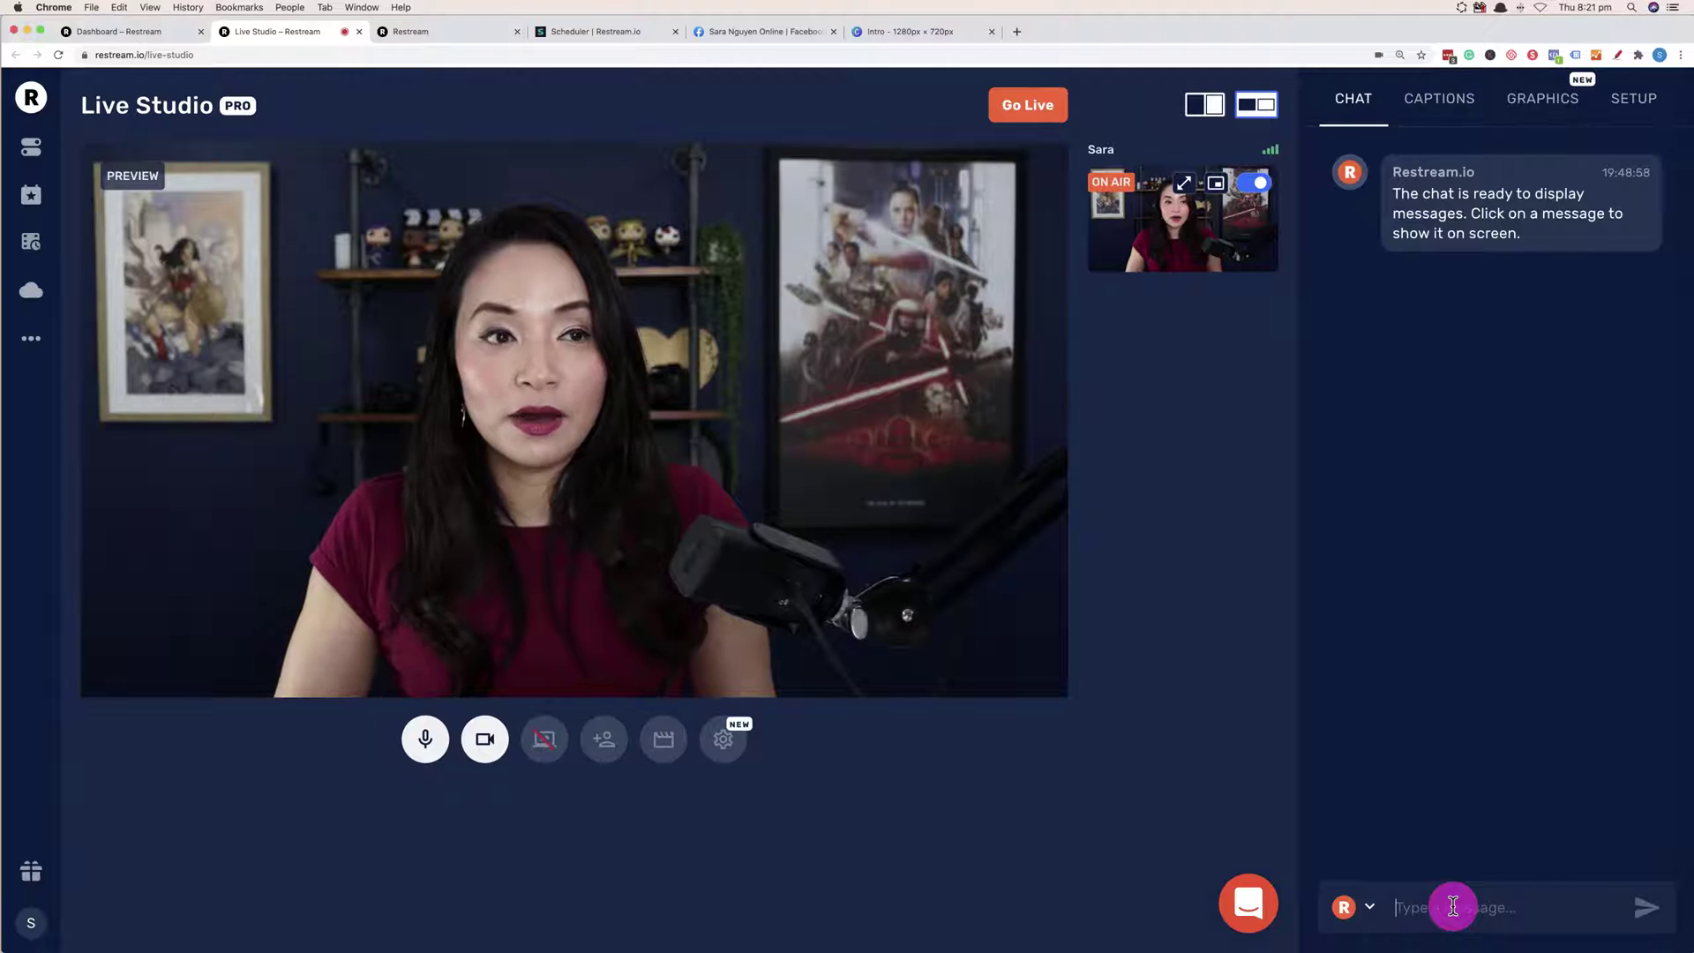
left_click(1369, 906)
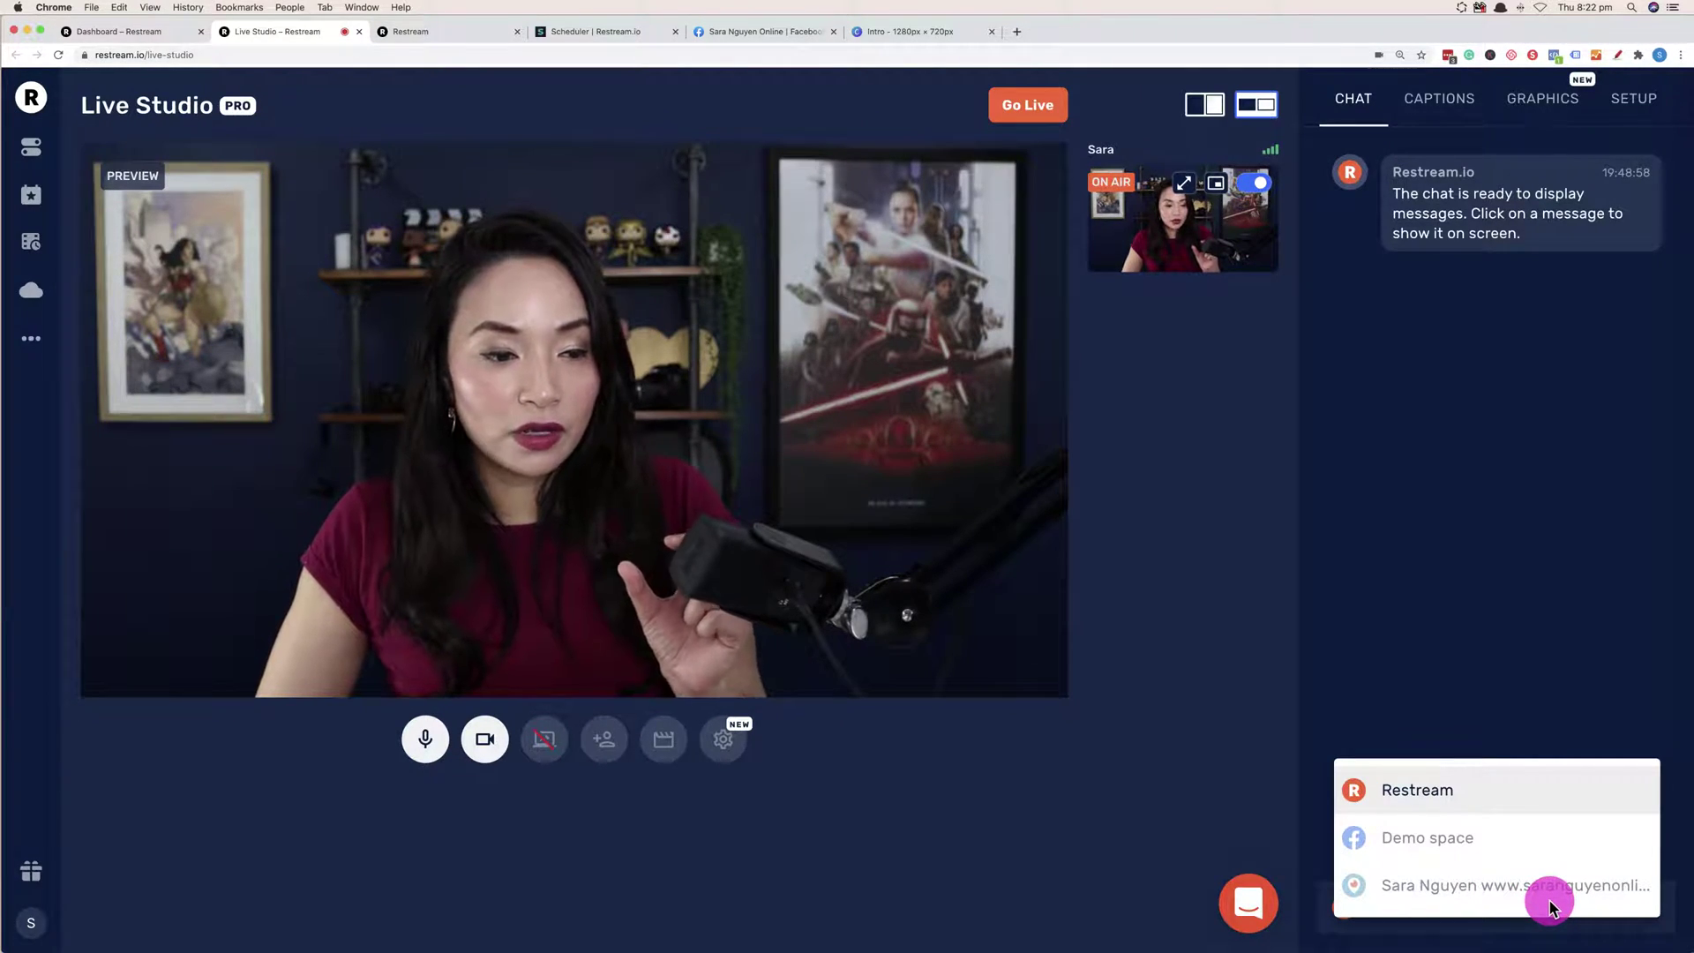
left_click(1478, 397)
mouse_move(1427, 196)
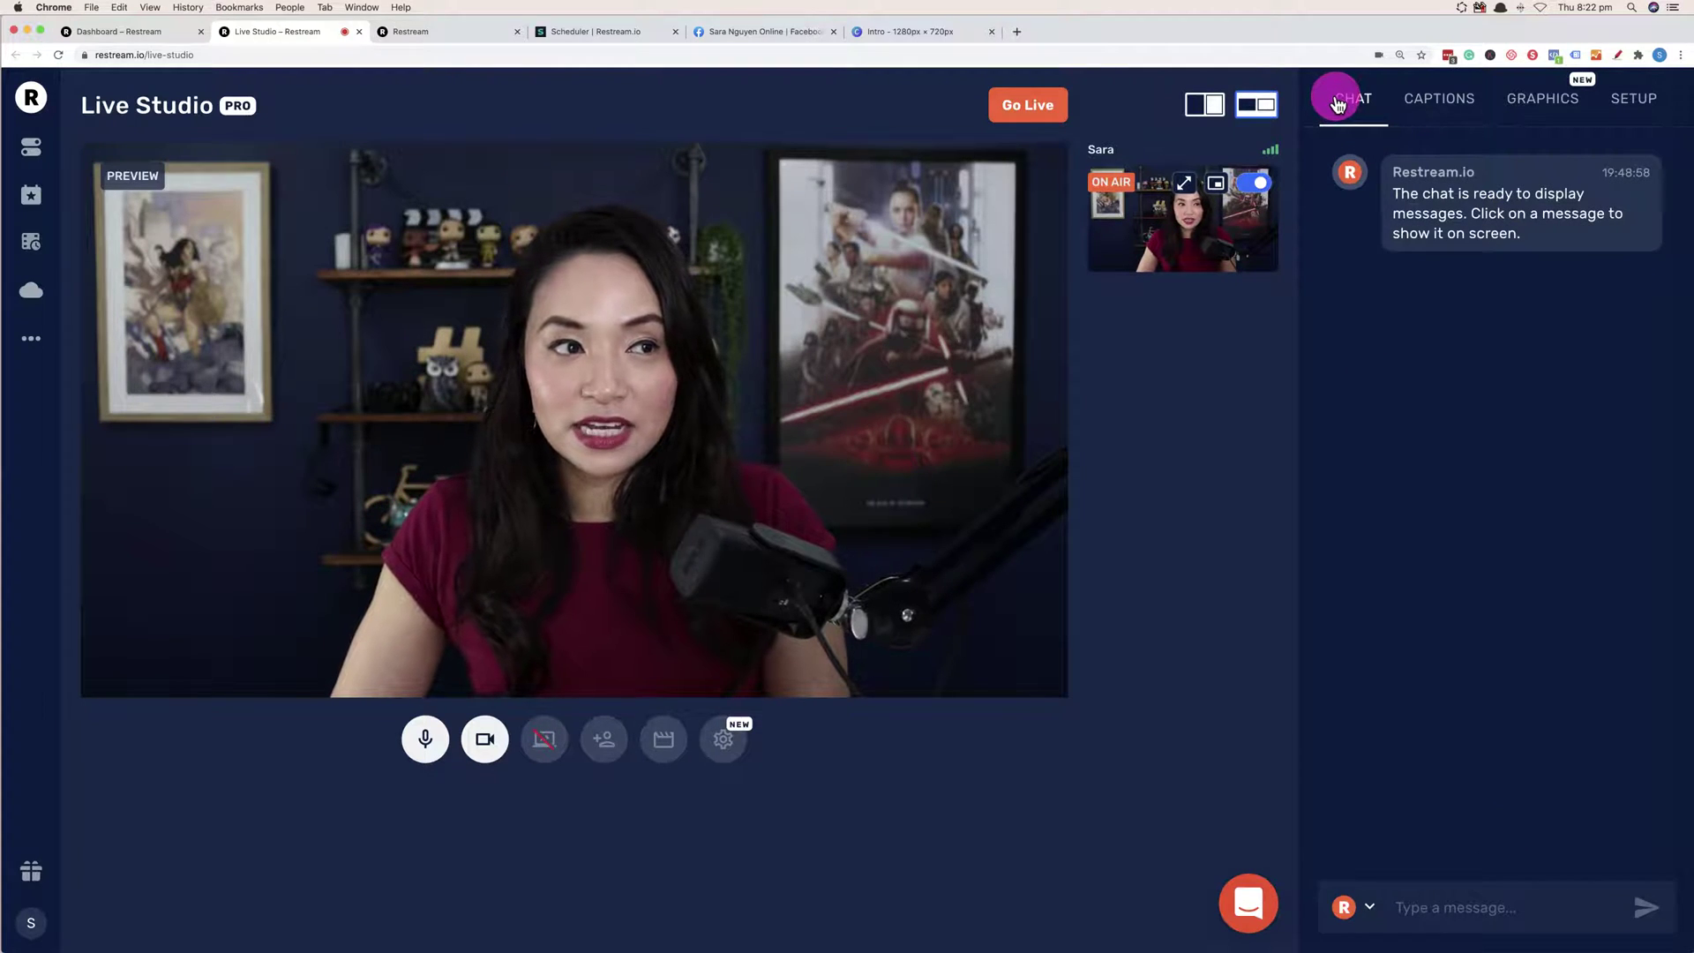
Show the two-line caption "You can add text on your screen" / "Over 2 lines" on the stream.
left_click(1446, 101)
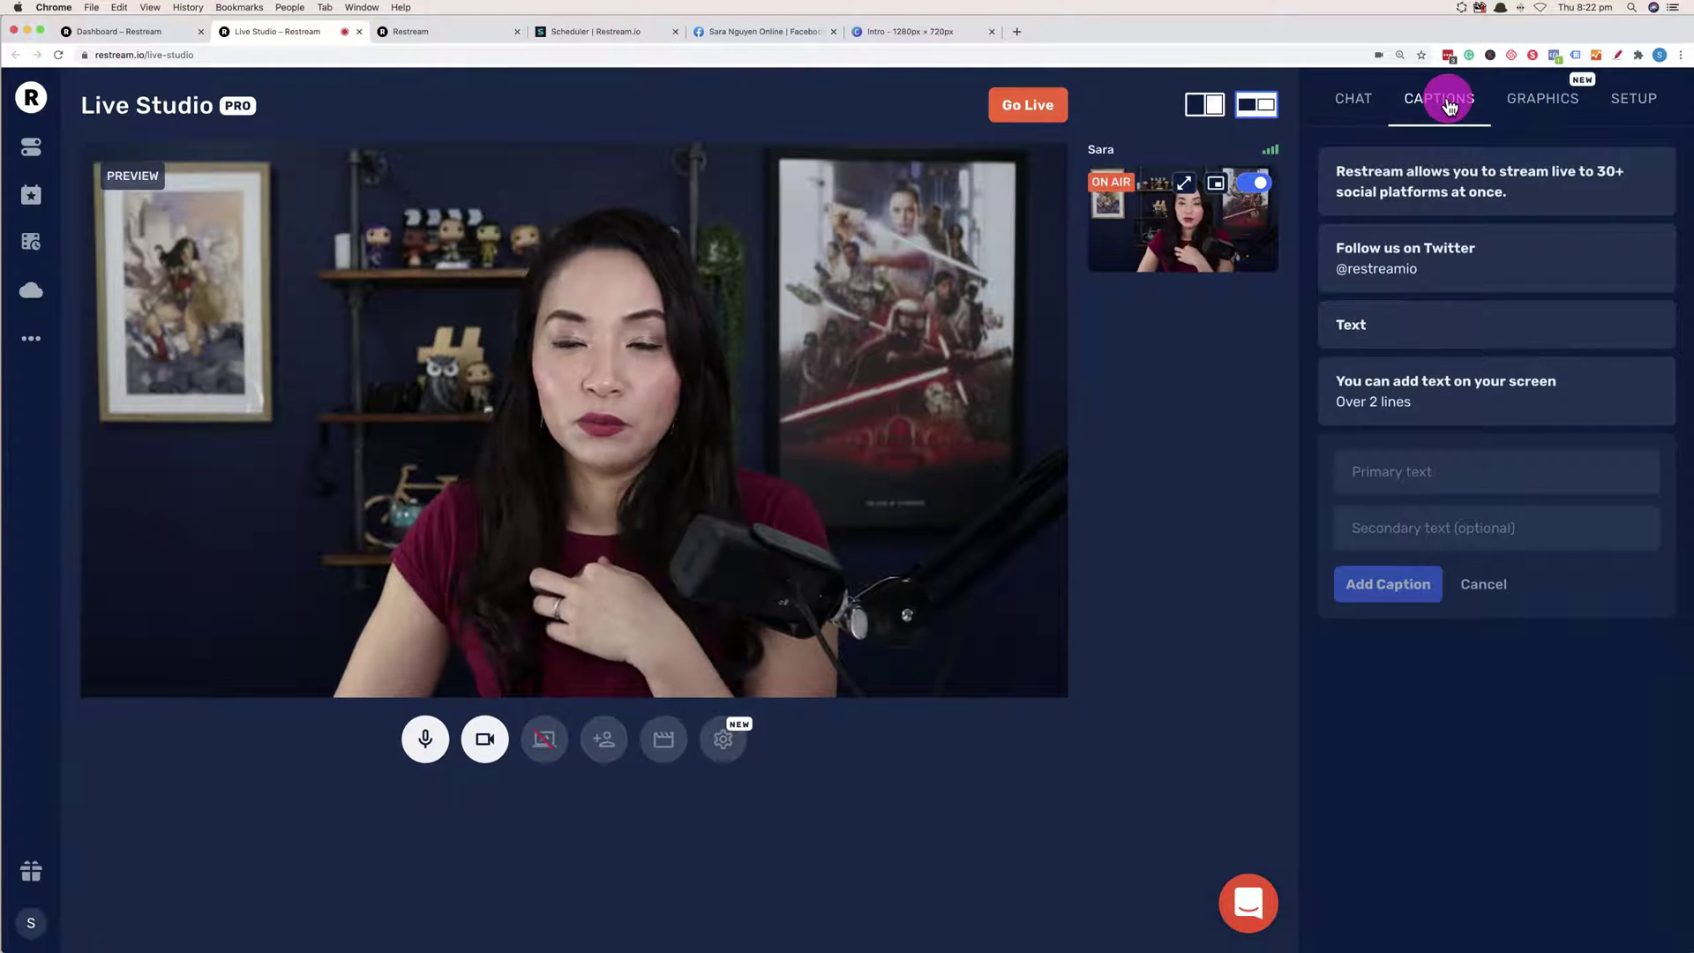
mouse_move(1529, 391)
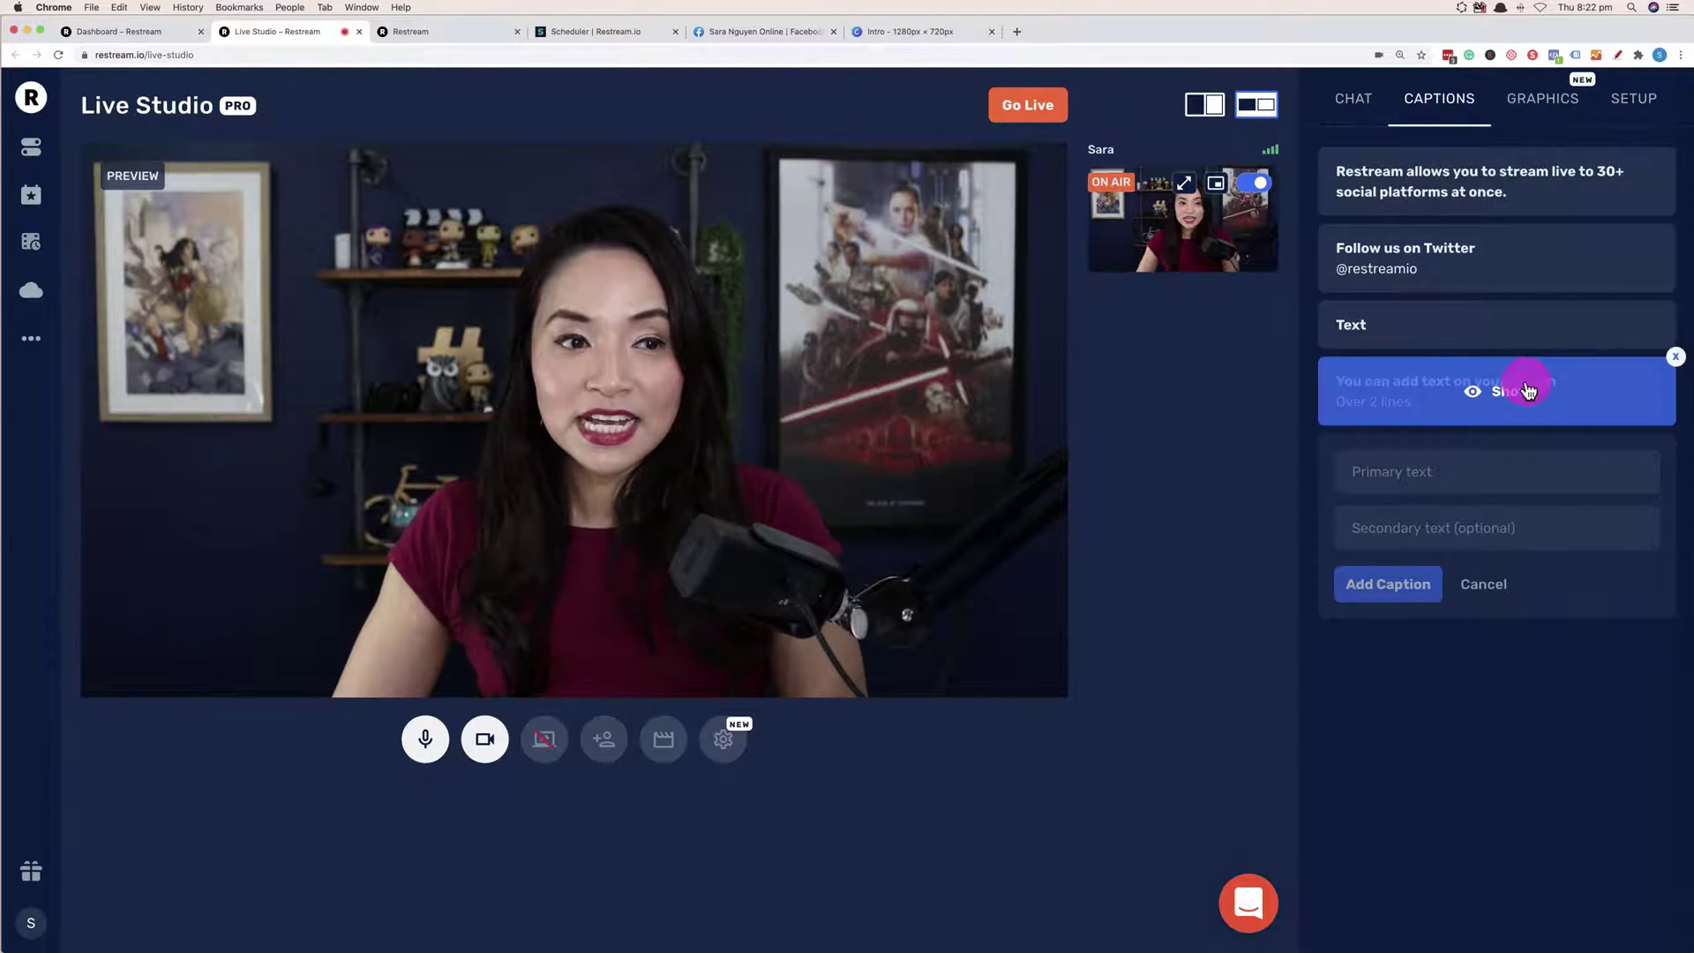
left_click(1603, 377)
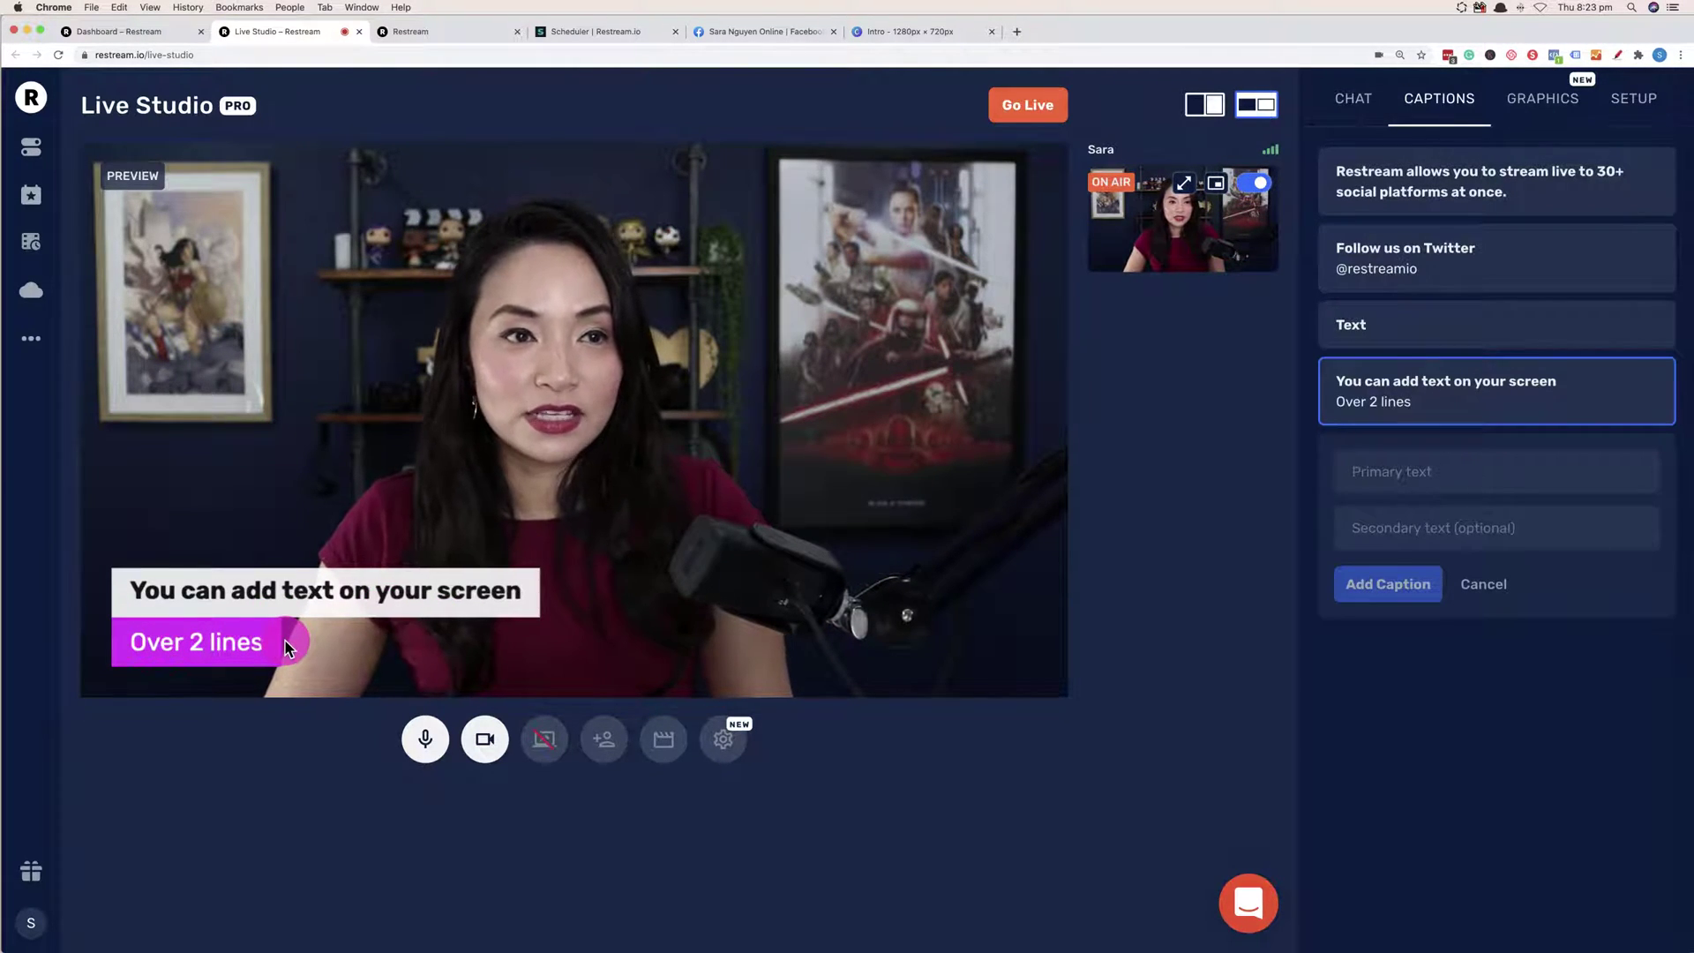
Set the primary brand color for captions and chat messages to purple, AB26FF.
left_click(1546, 104)
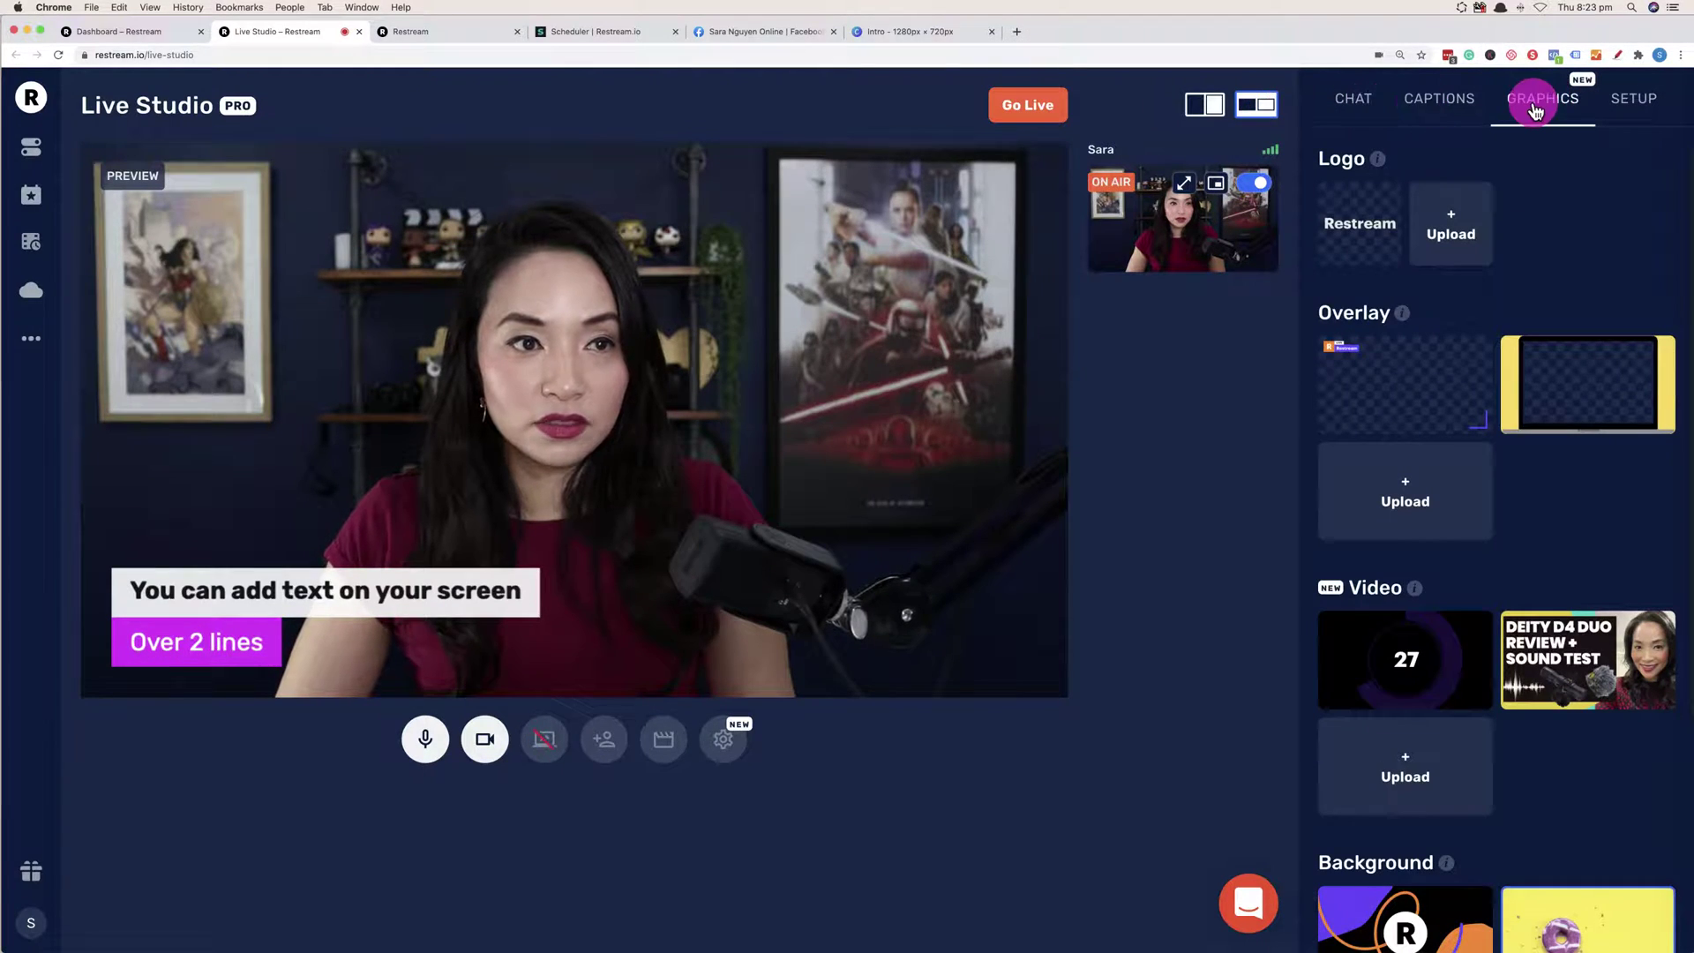
scroll(1596, 732, "down", 1)
scroll(1595, 727, "down", 5)
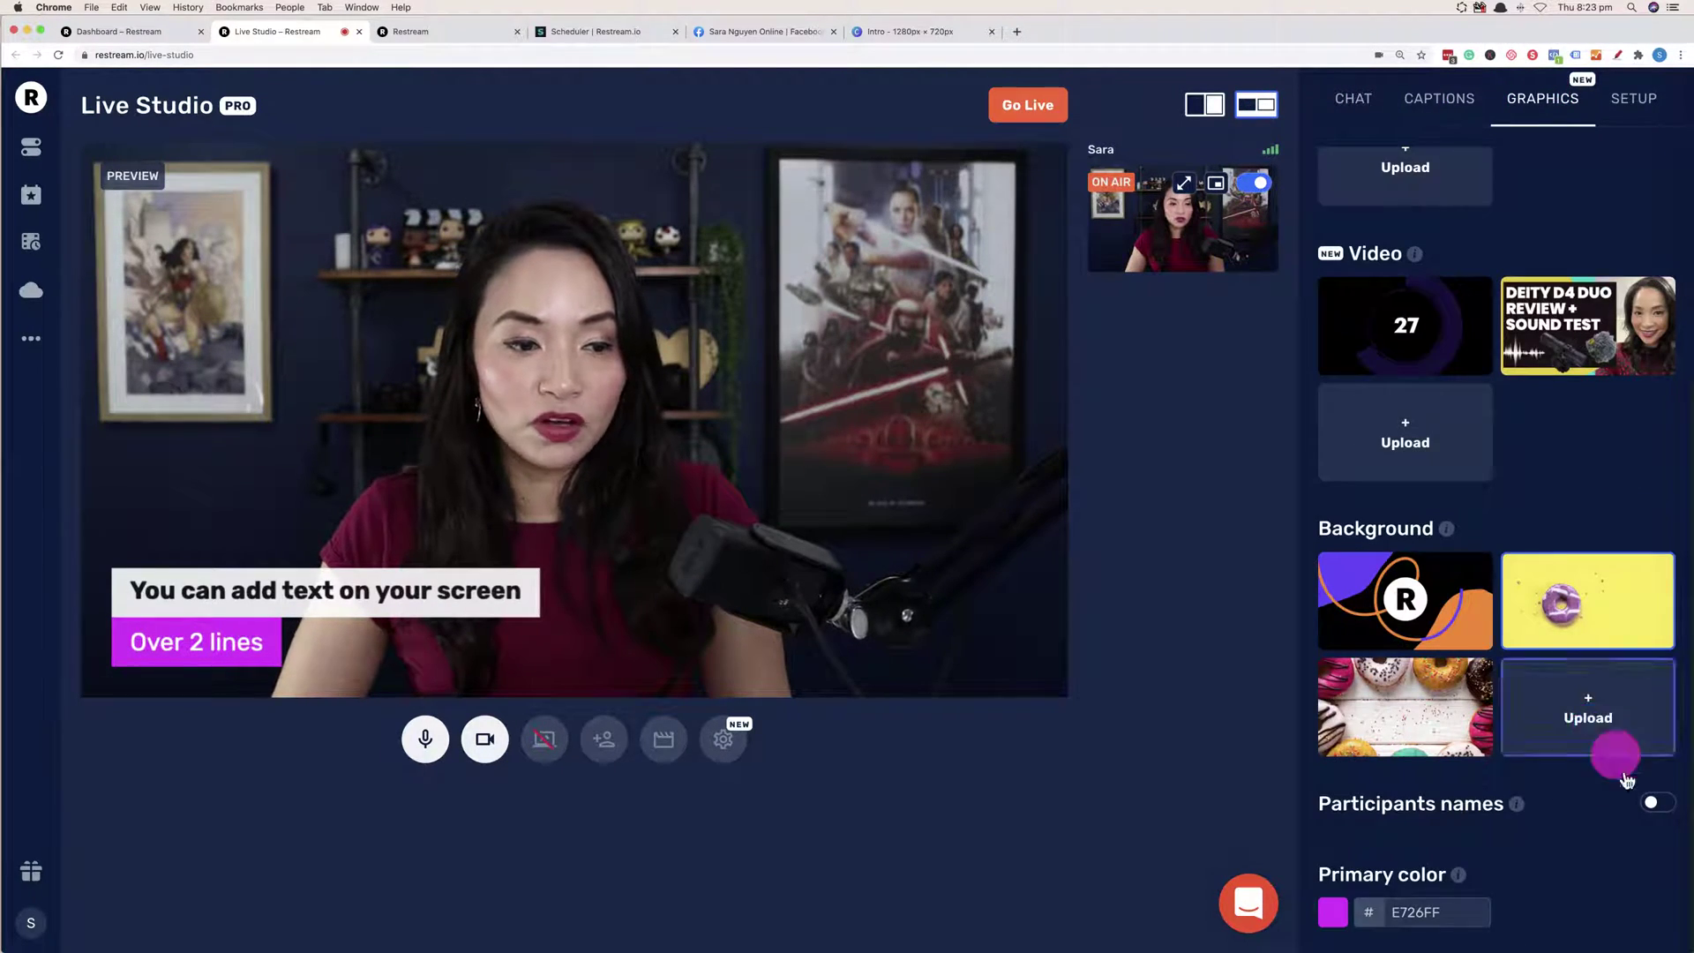
mouse_move(1460, 878)
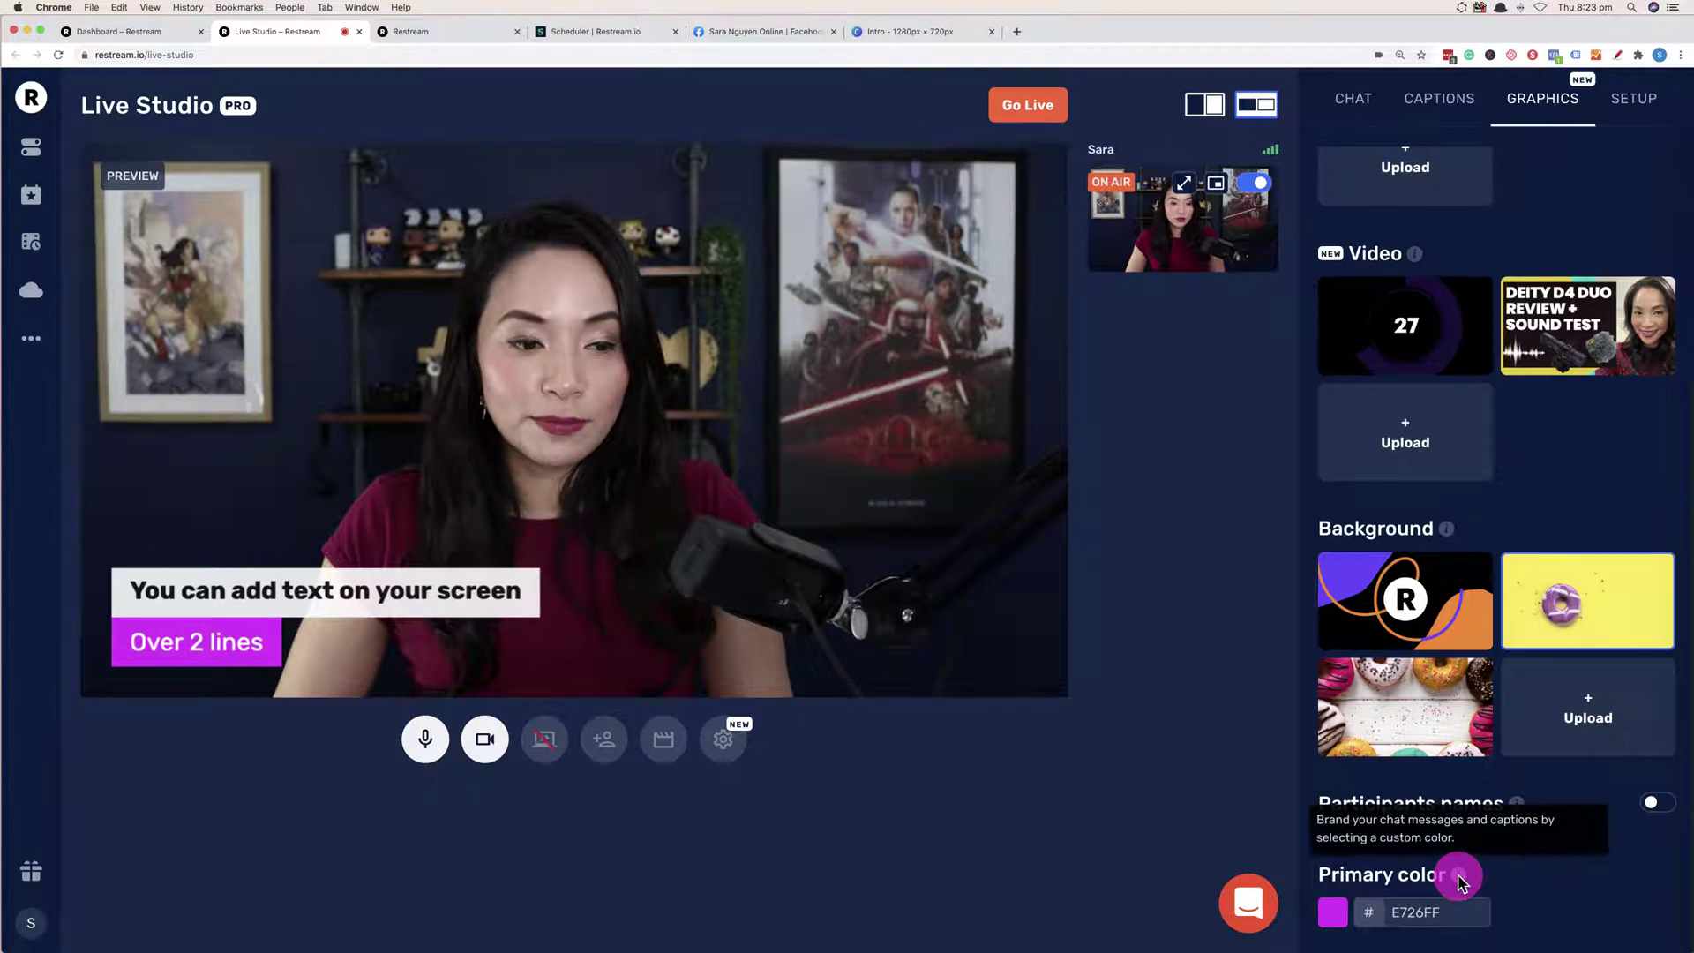
left_click(1332, 920)
mouse_move(1491, 864)
left_mouse_down()
mouse_move(1395, 873)
mouse_move(1483, 871)
left_mouse_up()
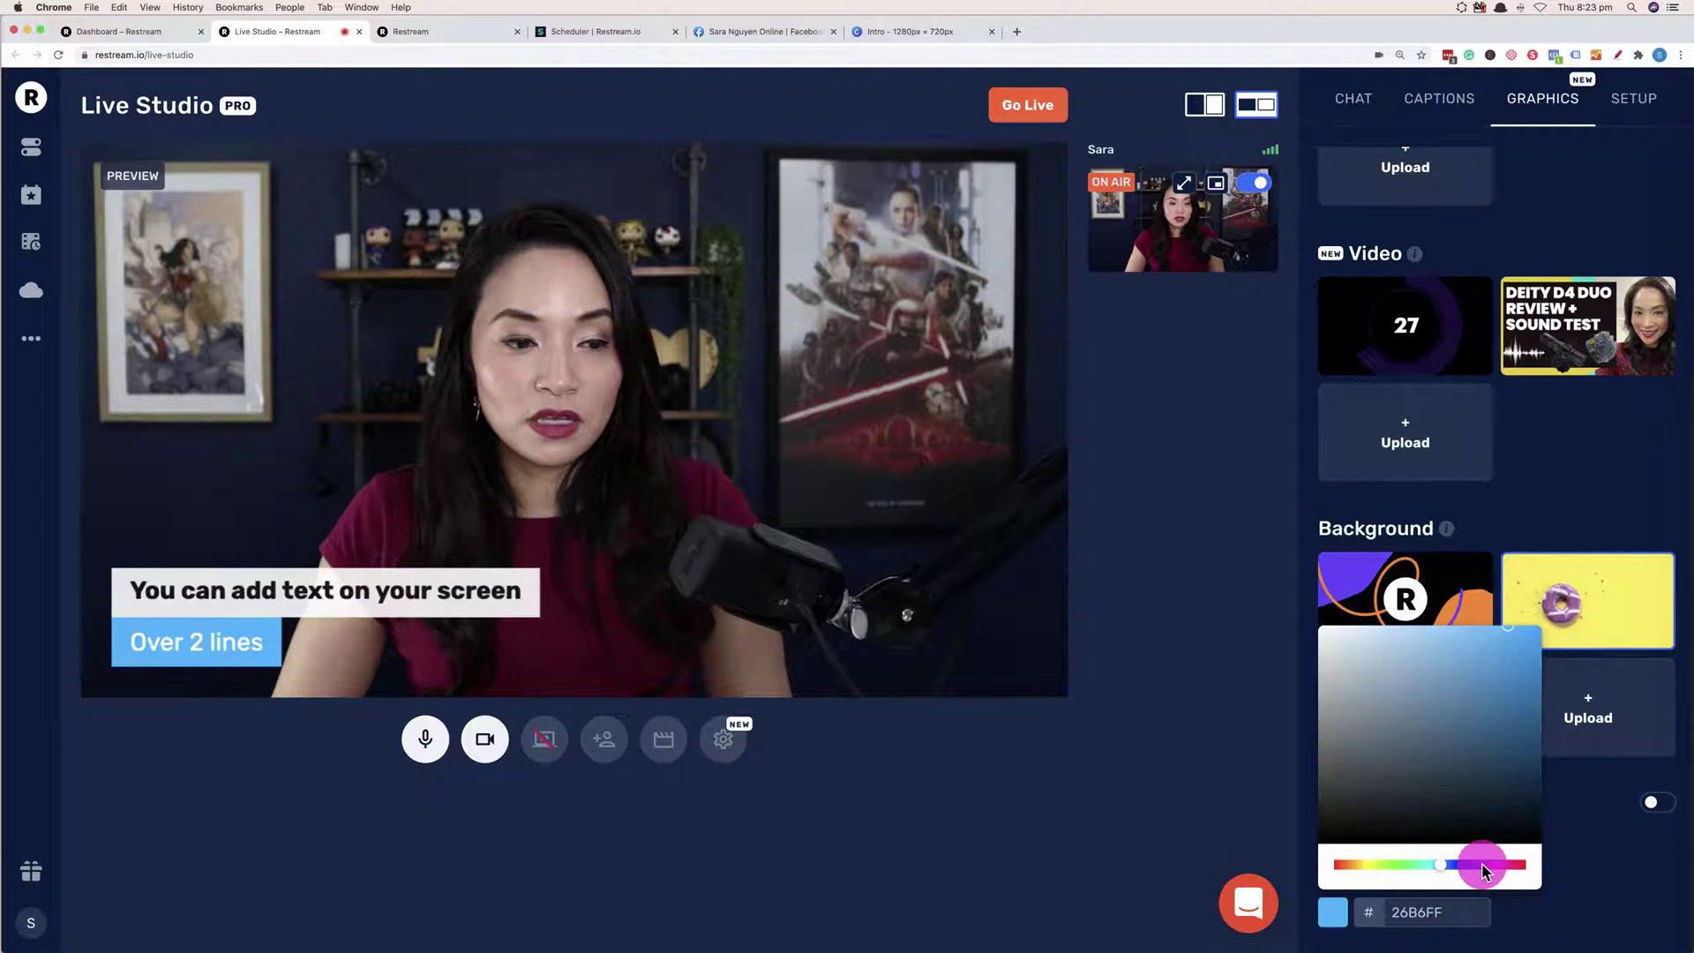
left_click(1483, 872)
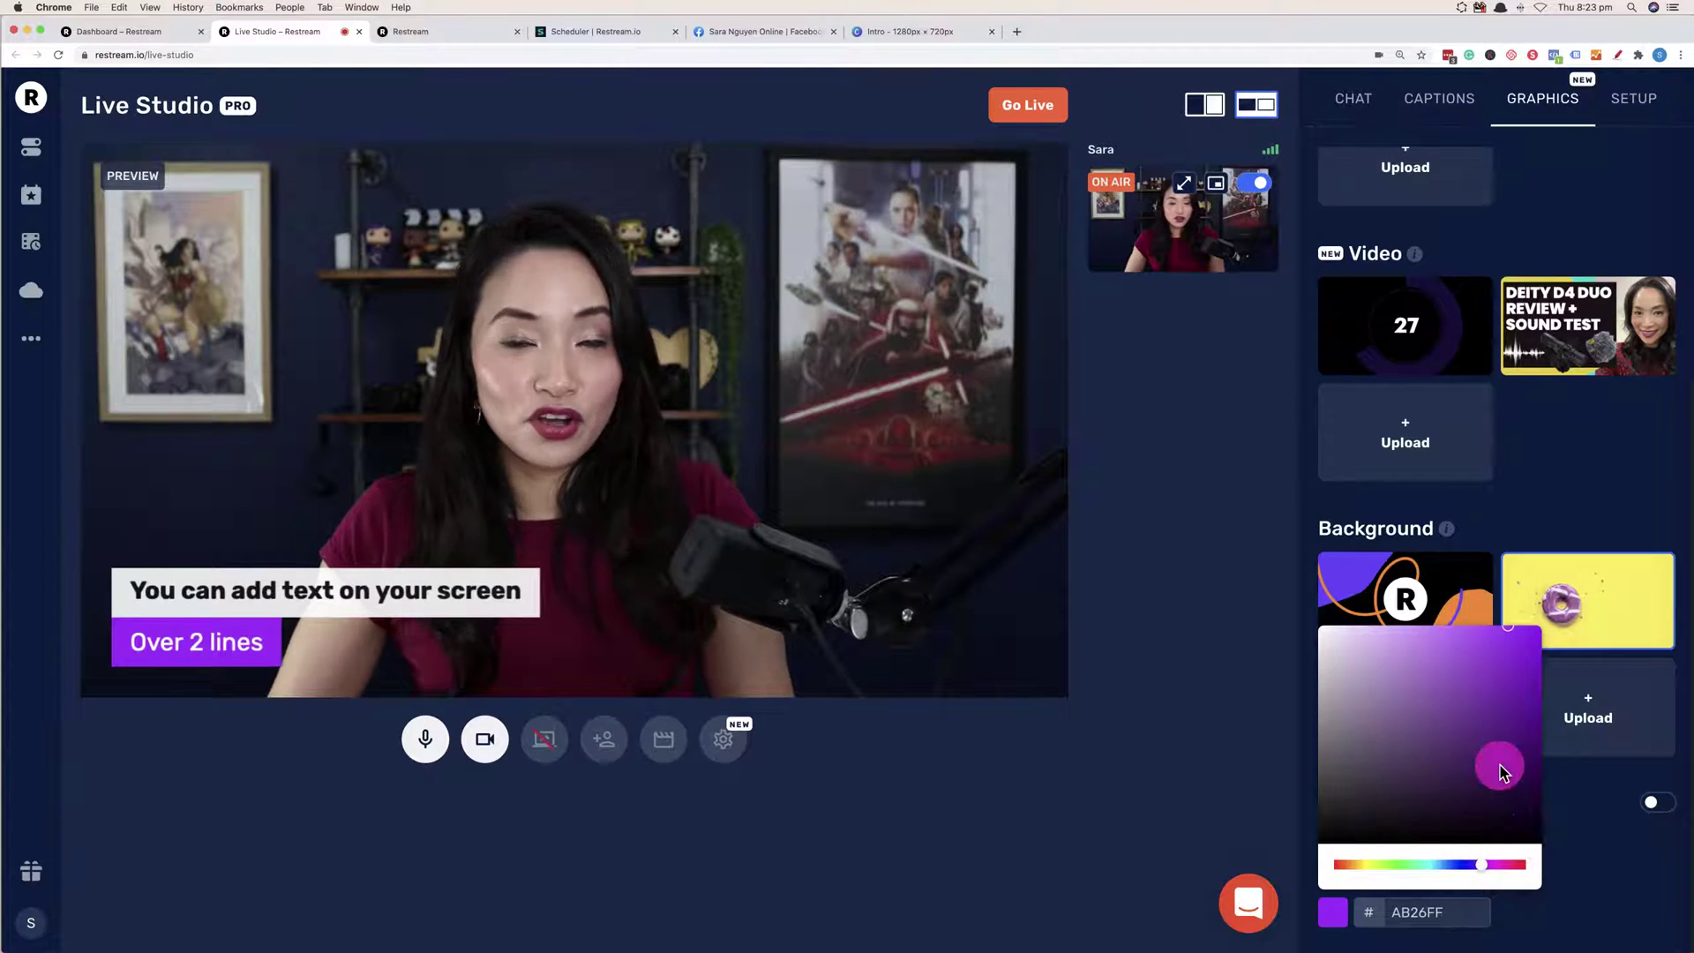
left_click(1620, 862)
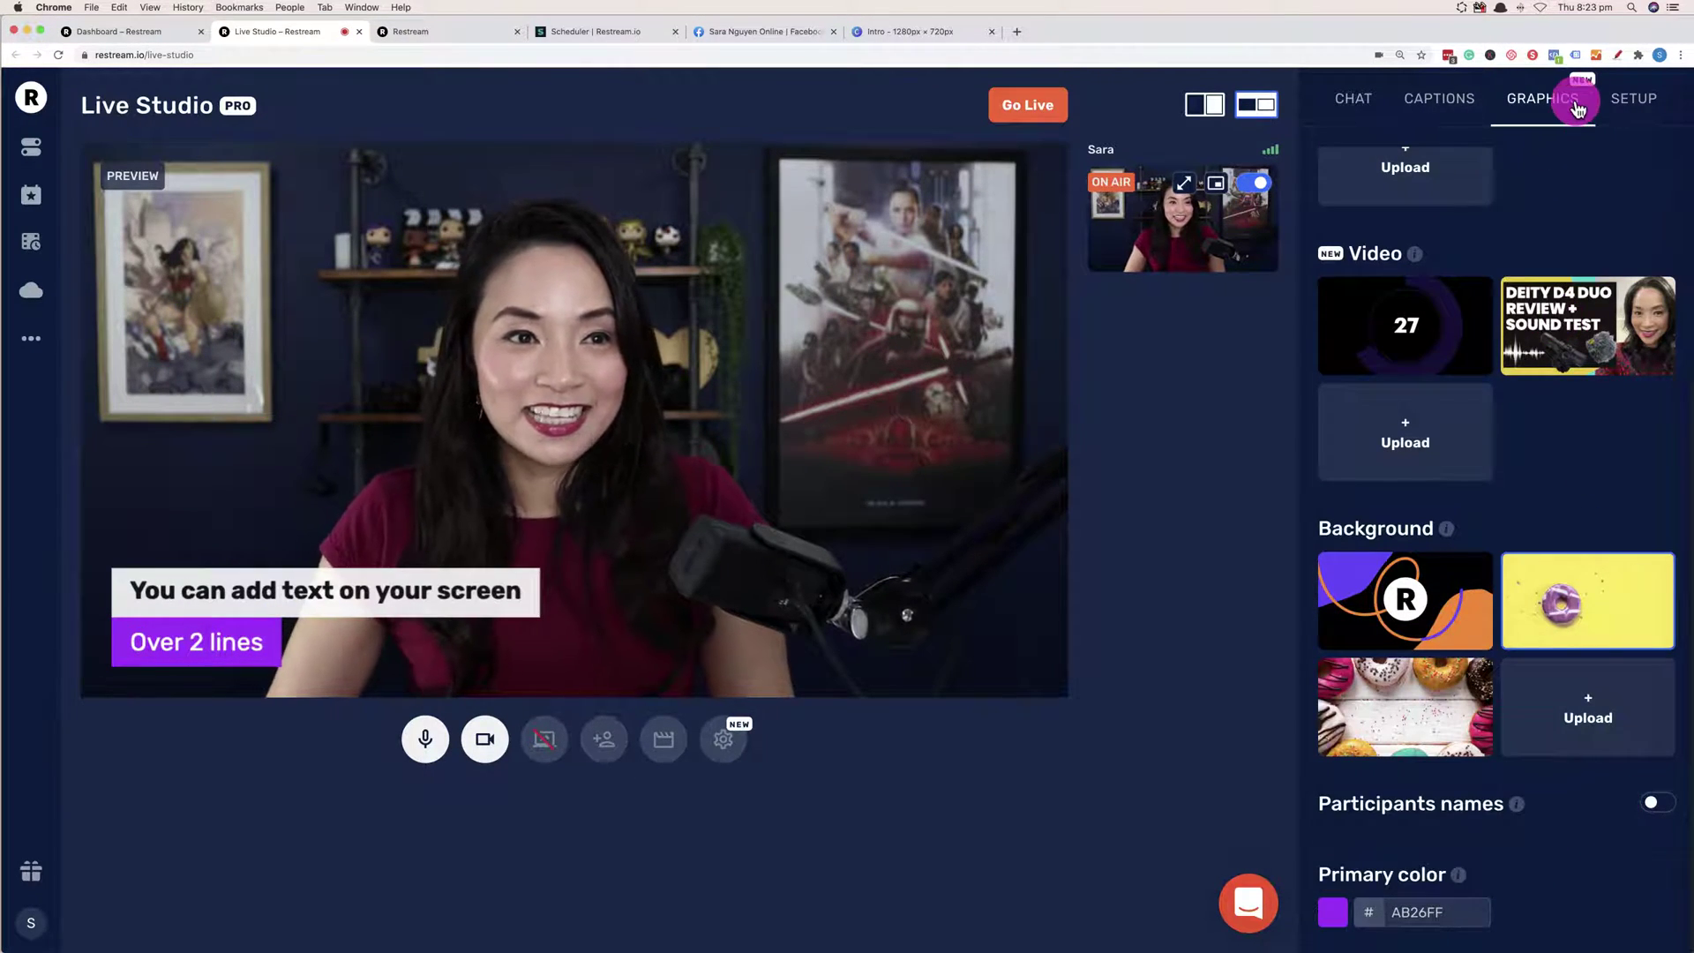
Hide the two-line caption "You can add text on your screen" / "Over 2 lines" from the stream.
left_click(1473, 105)
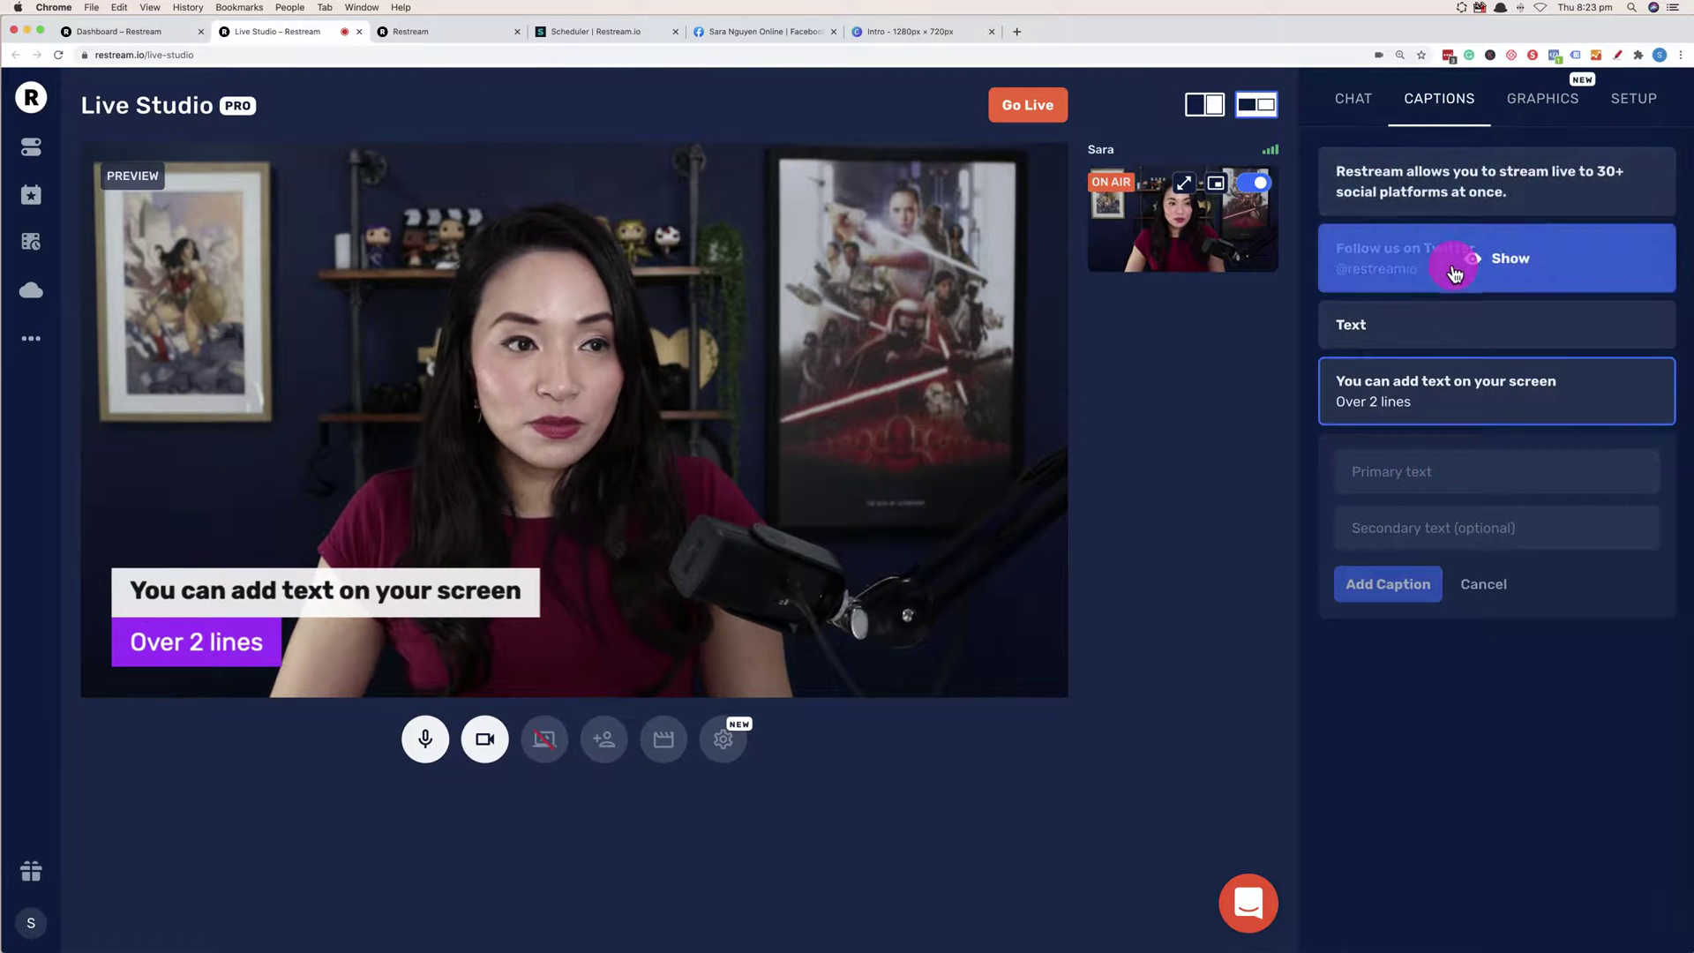
mouse_move(1629, 406)
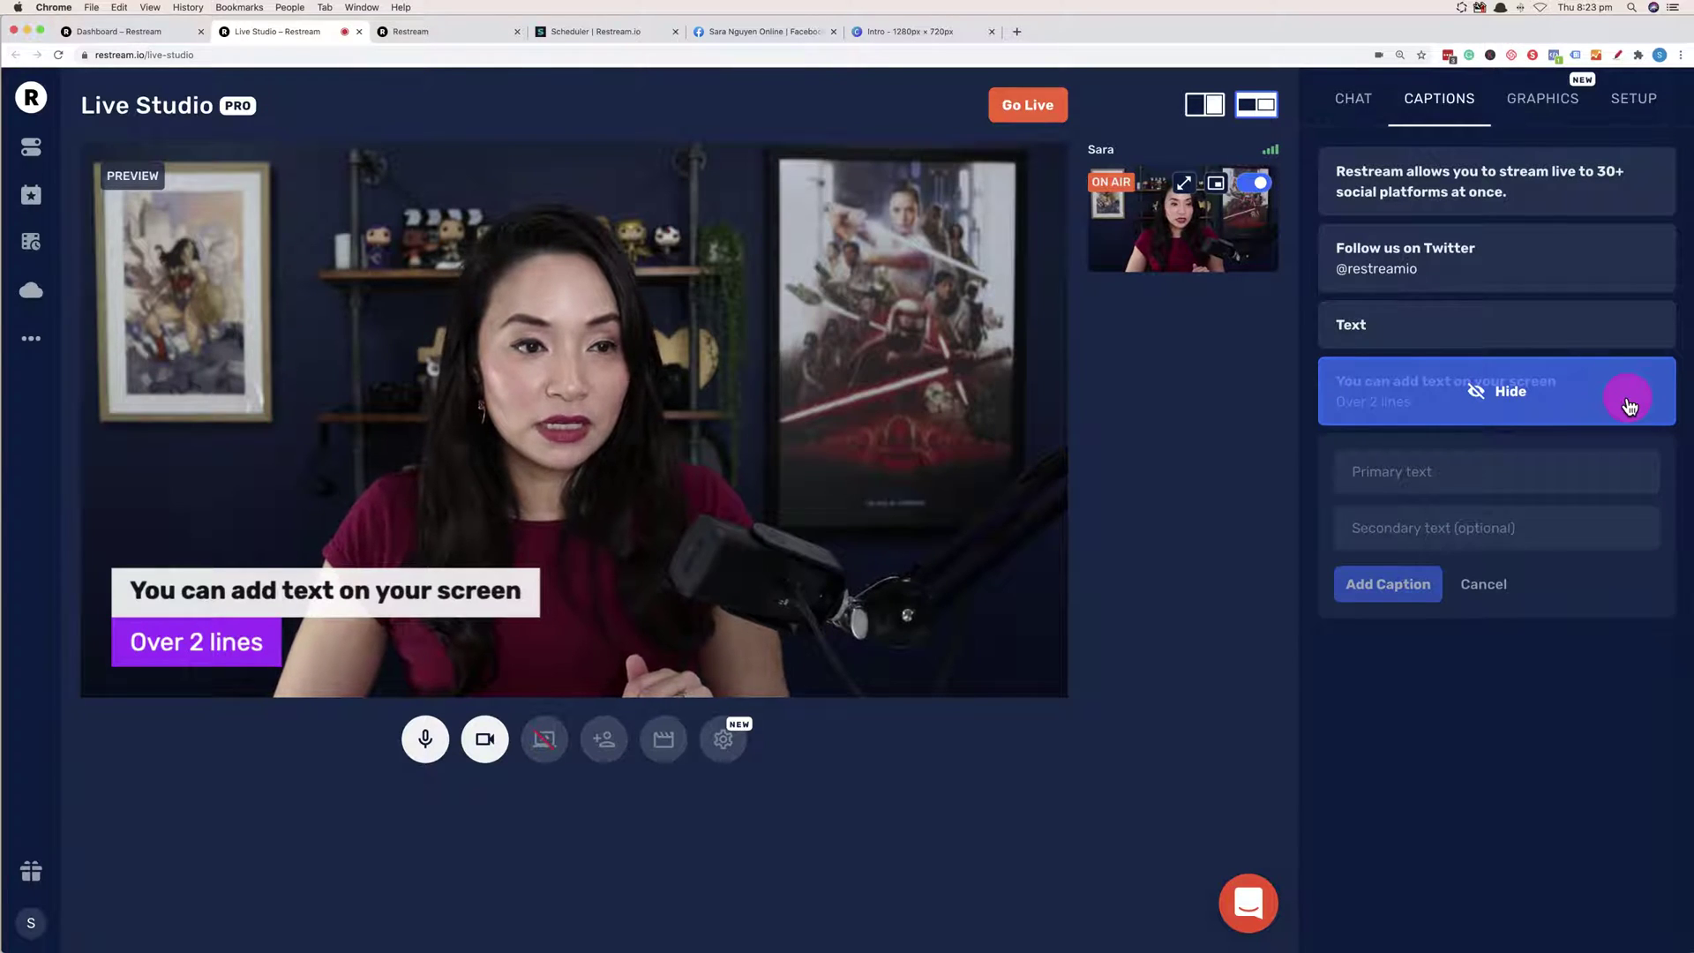
left_click(1629, 406)
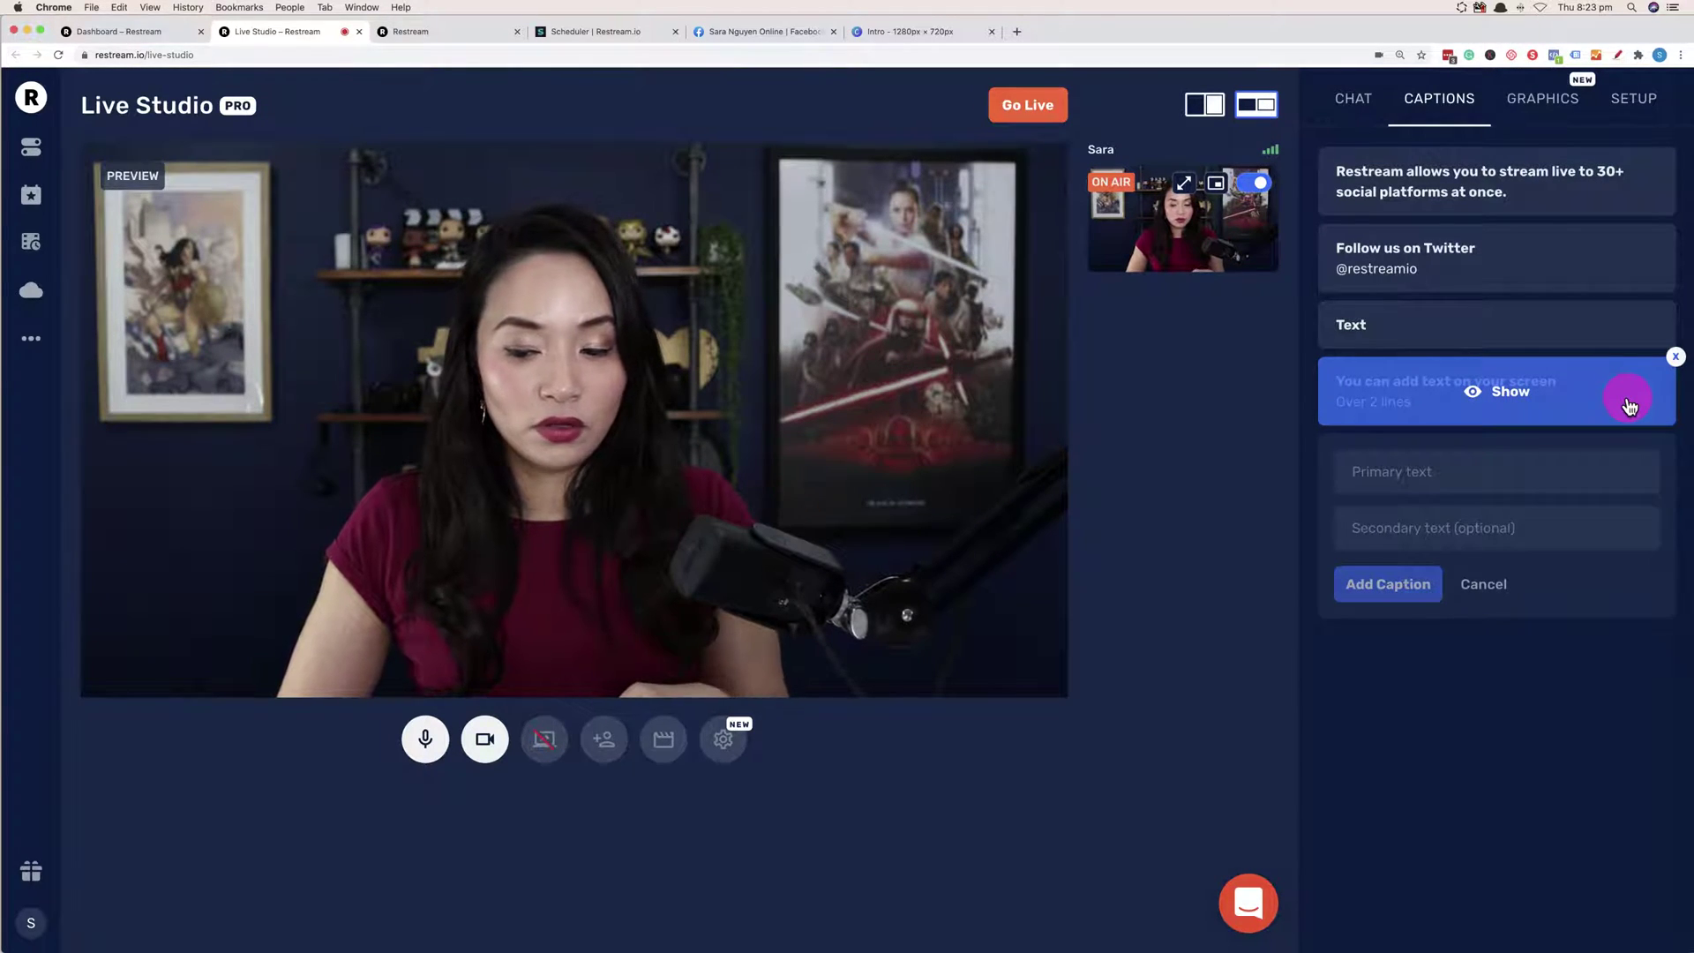
Show the "Restream allows you to stream live", "Follow us on Twitter" and "Text" captions in turn, leaving all captions hidden.
mouse_move(1558, 208)
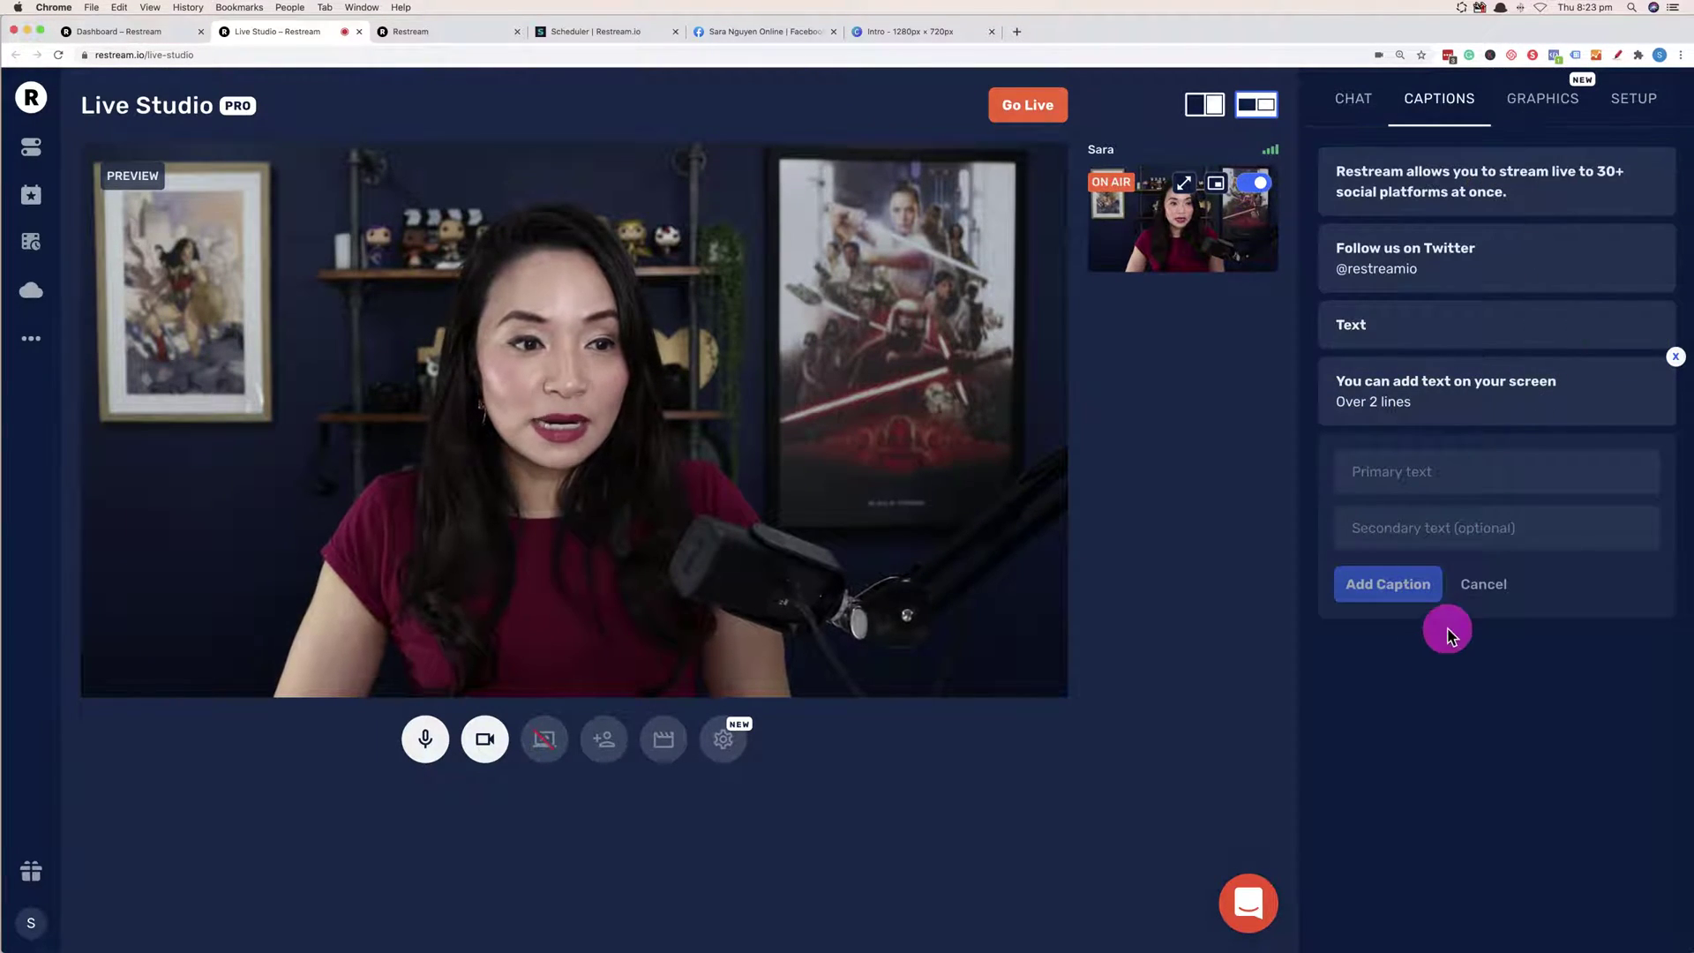
left_click(1524, 182)
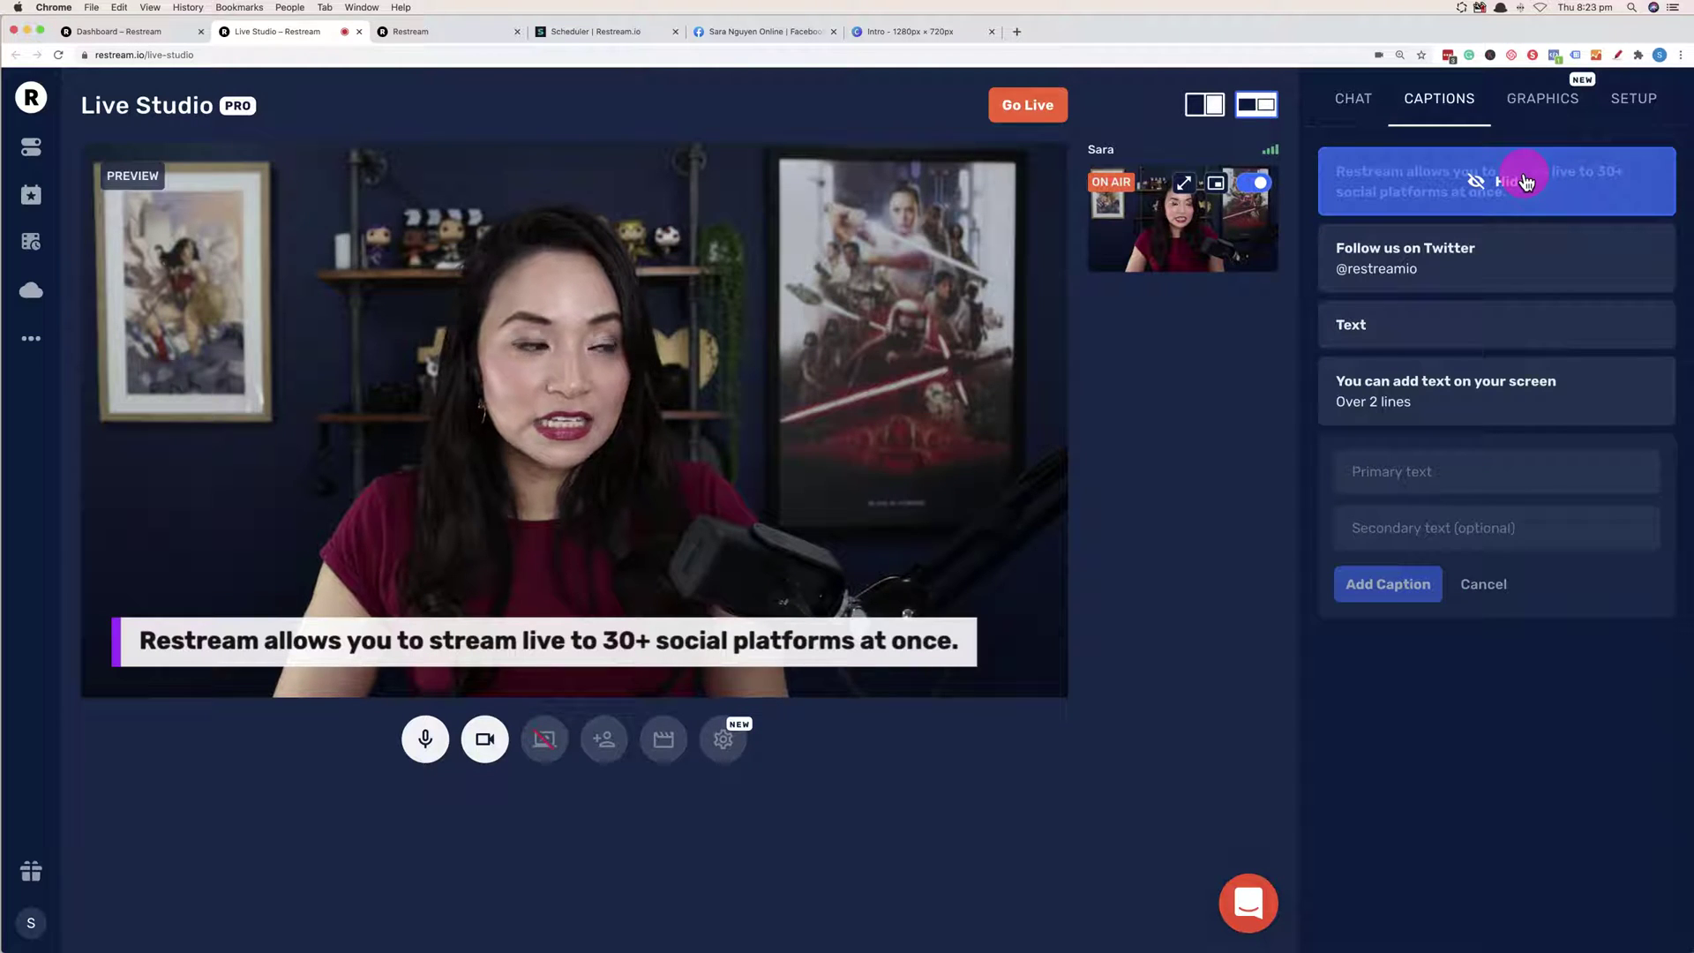
left_click(1532, 258)
left_click(1533, 262)
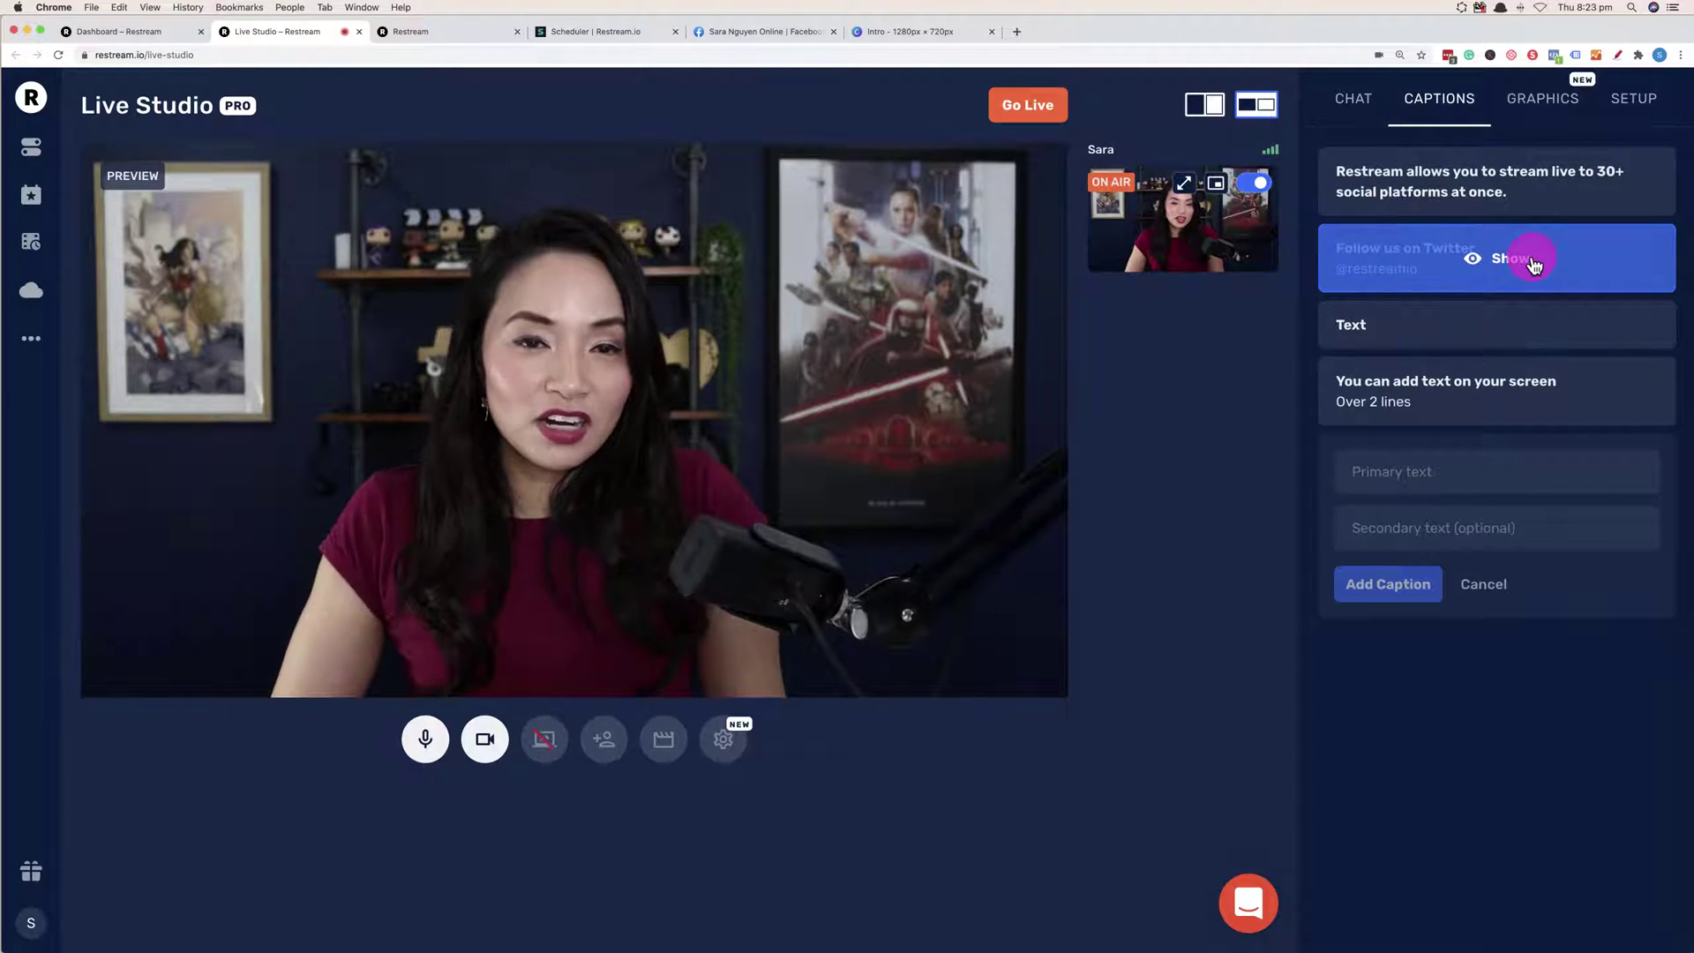
left_click(1540, 324)
left_click(1541, 325)
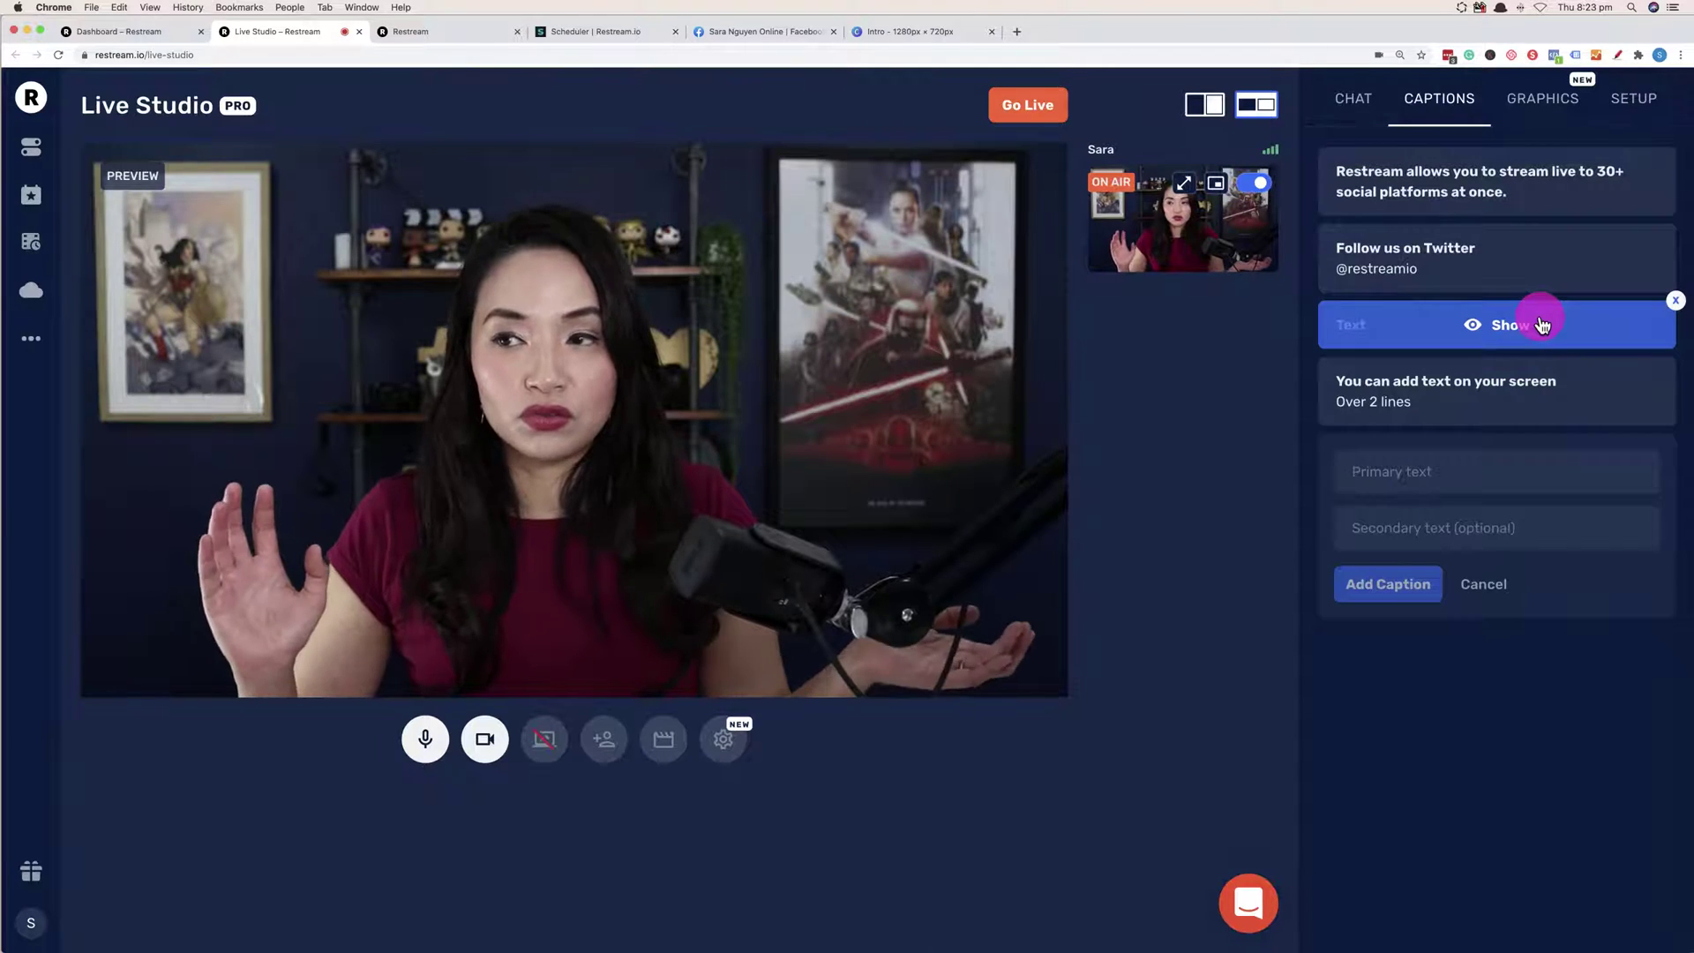
Display the Restream logo on the stream and hide it again.
left_click(1550, 106)
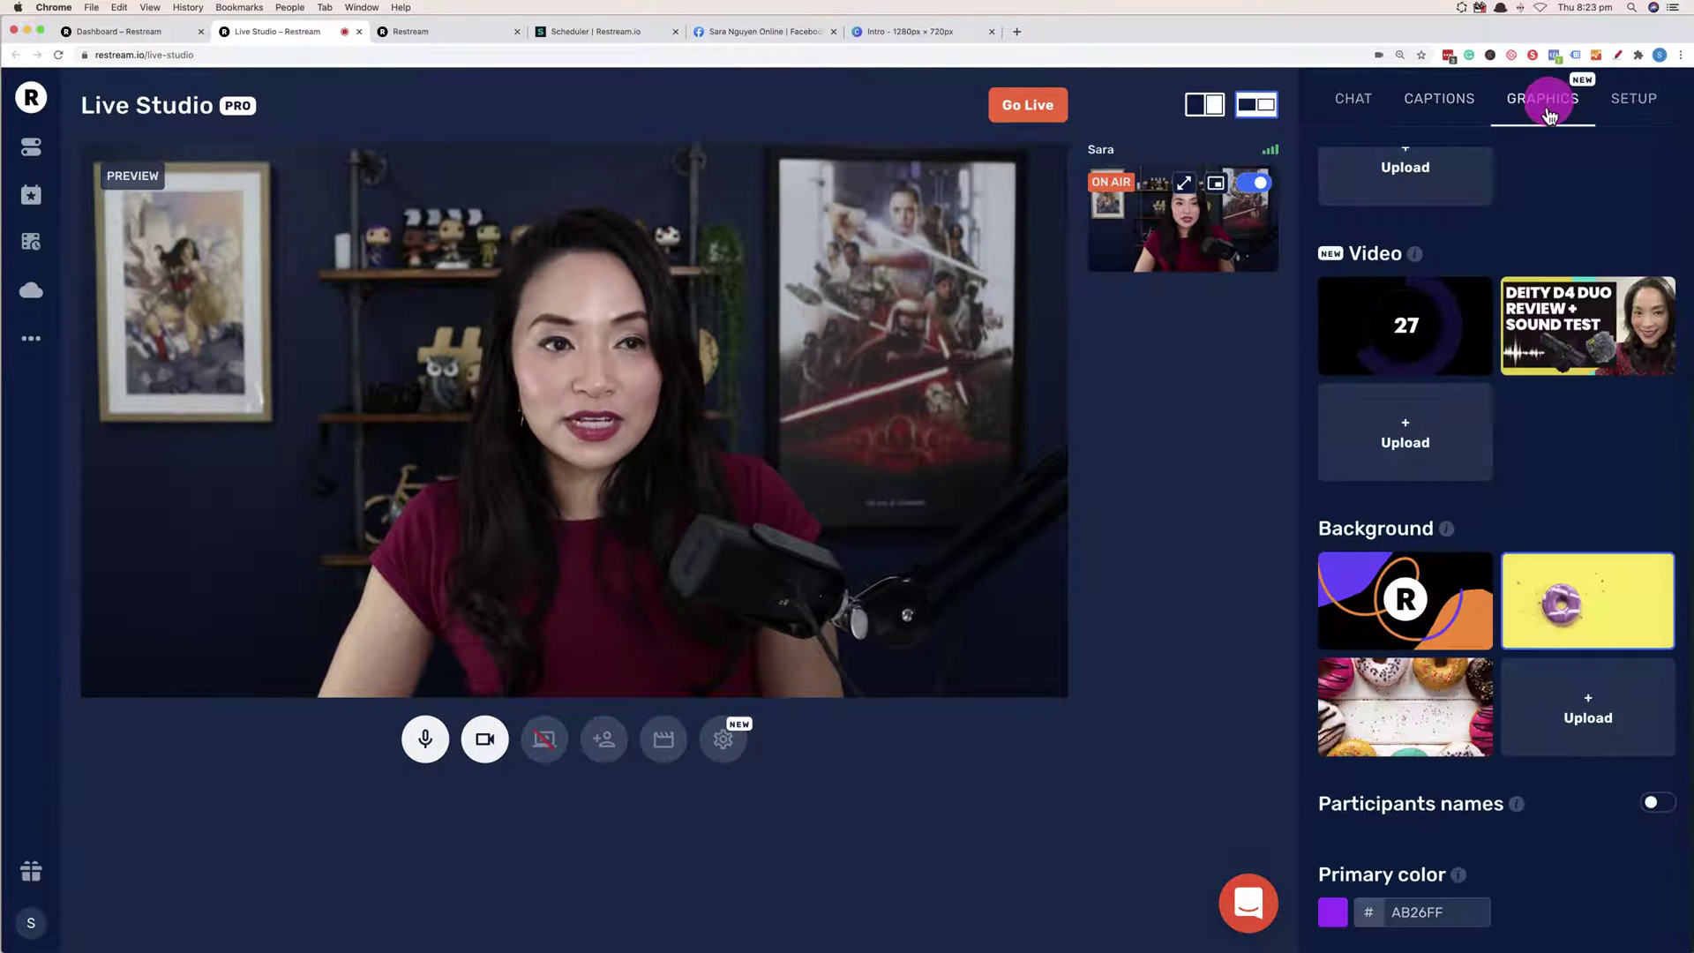
scroll(1406, 447, "up", 5)
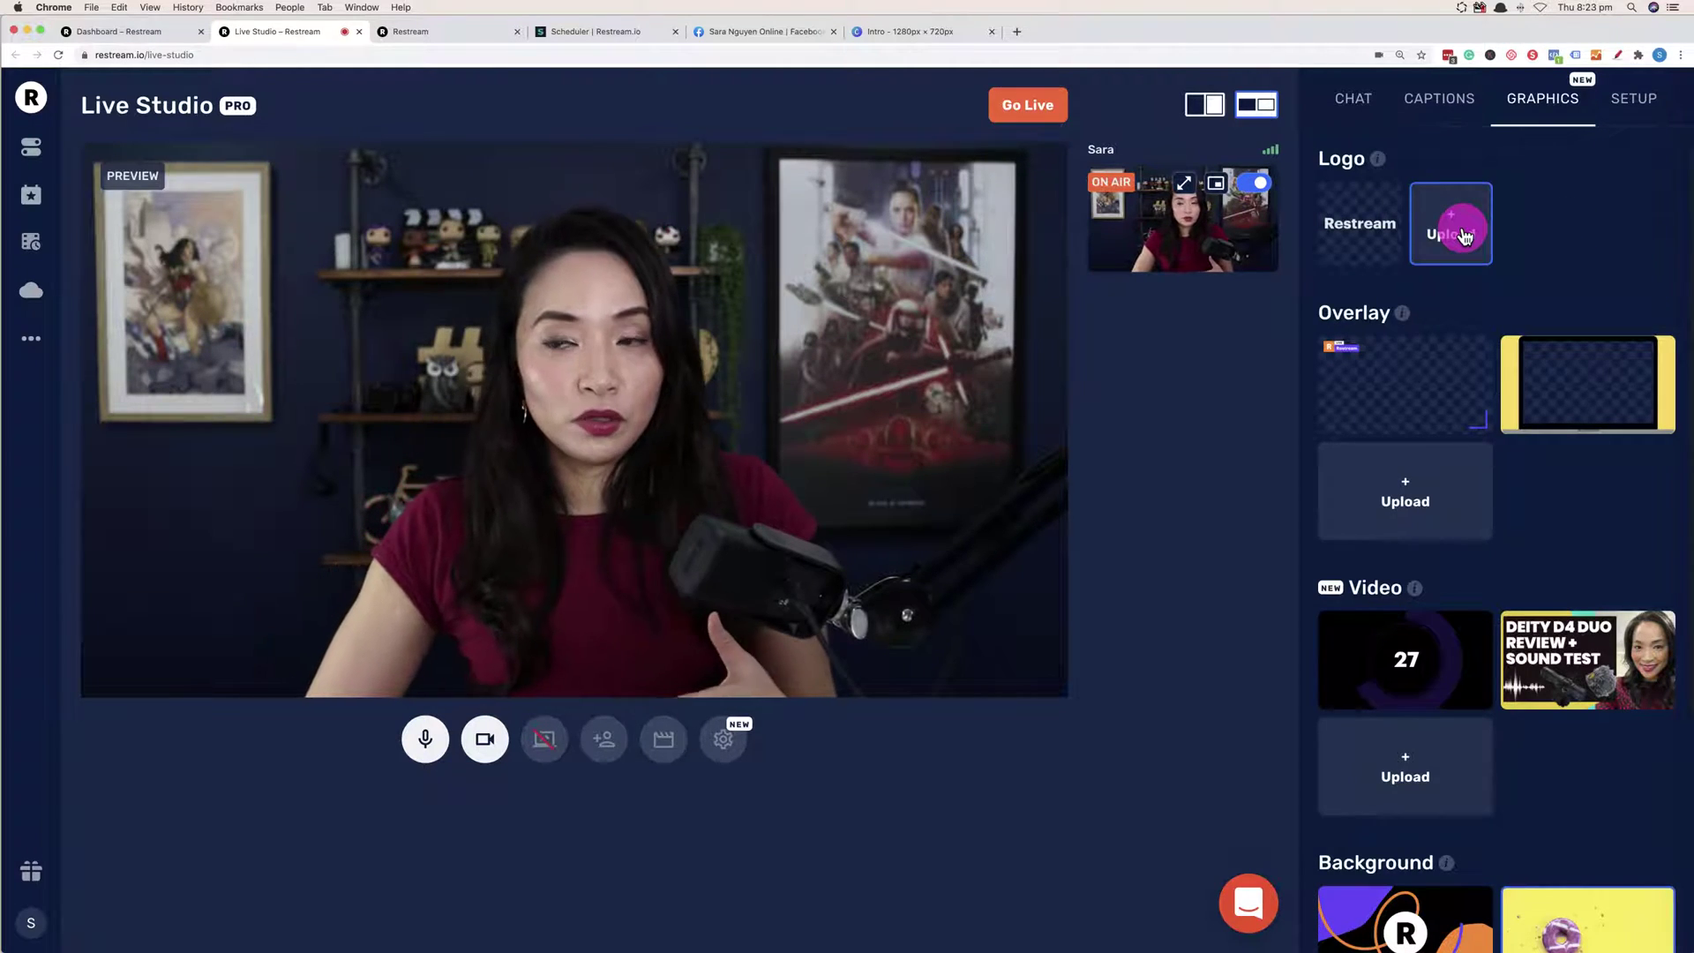
mouse_move(1375, 236)
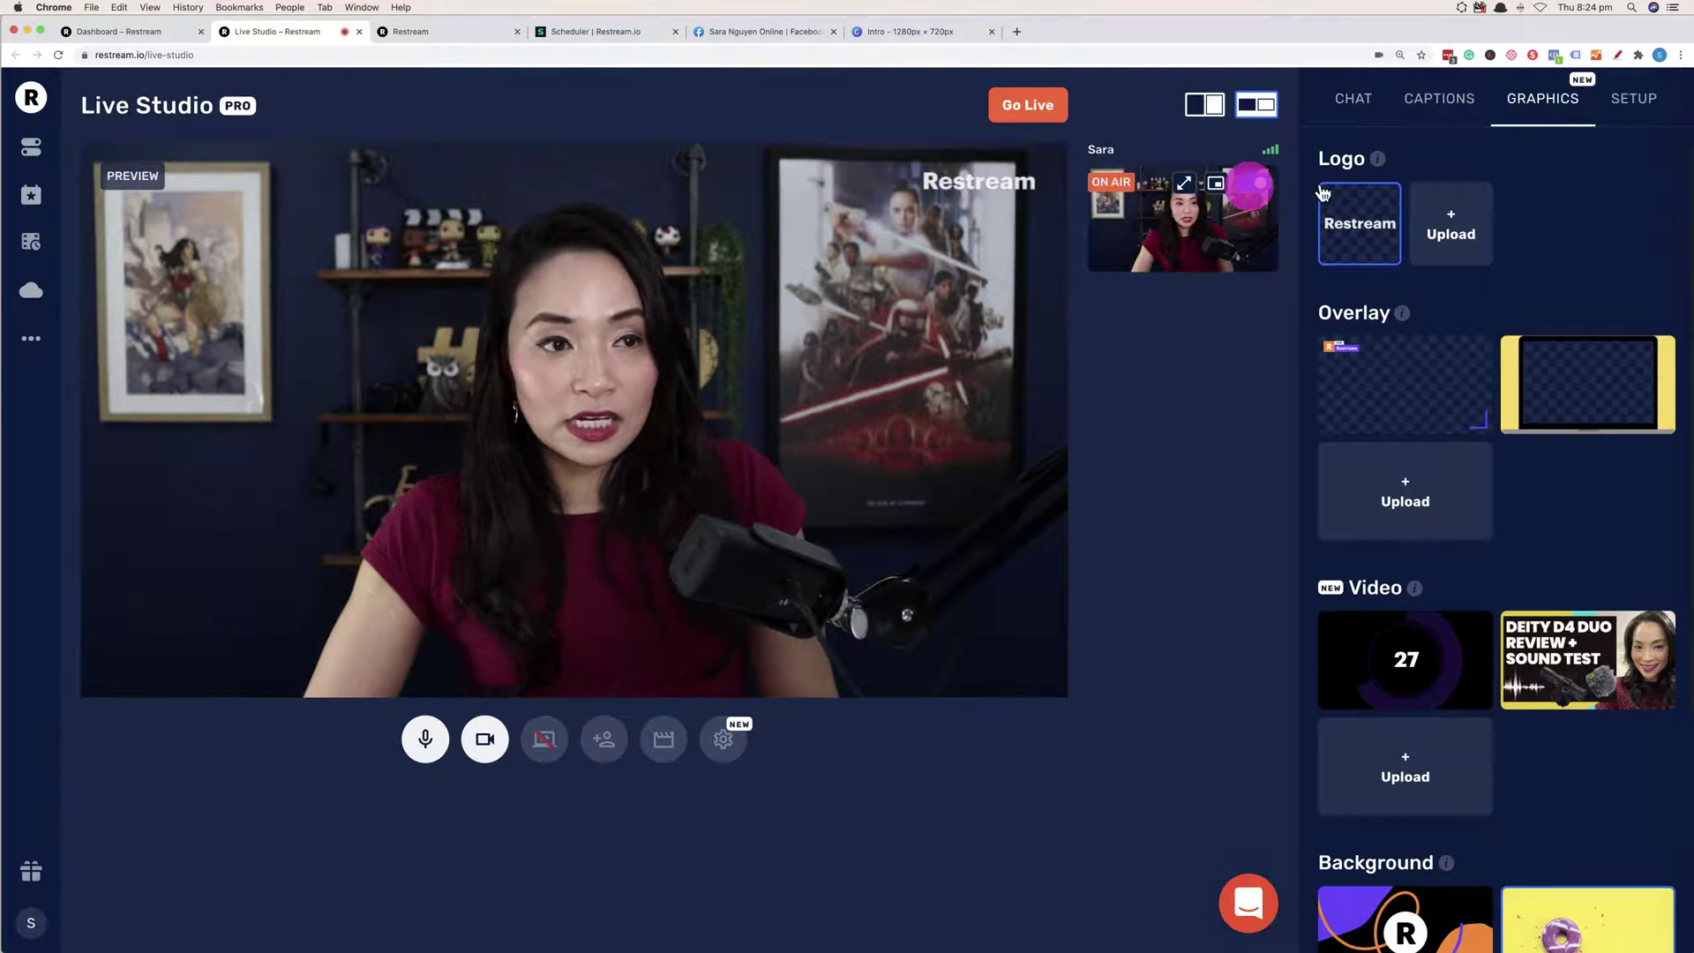
left_click(1359, 225)
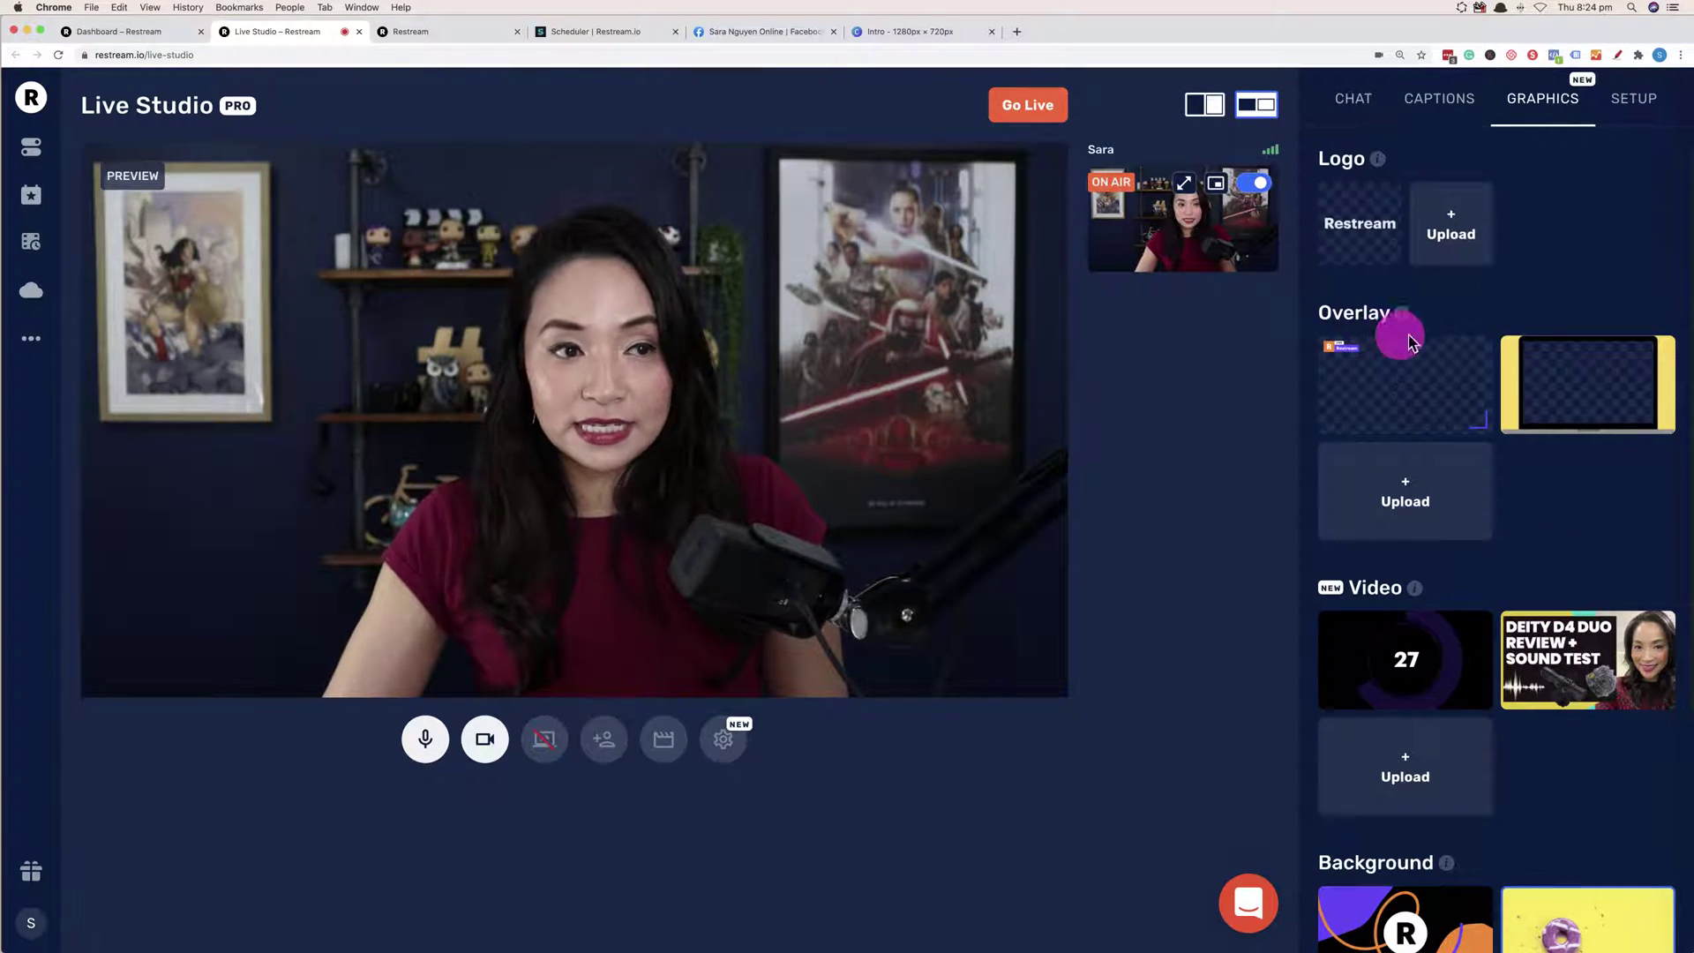
Show the Restream Live corner overlay, switch to the yellow laptop-frame overlay, and hide it.
left_click(1425, 382)
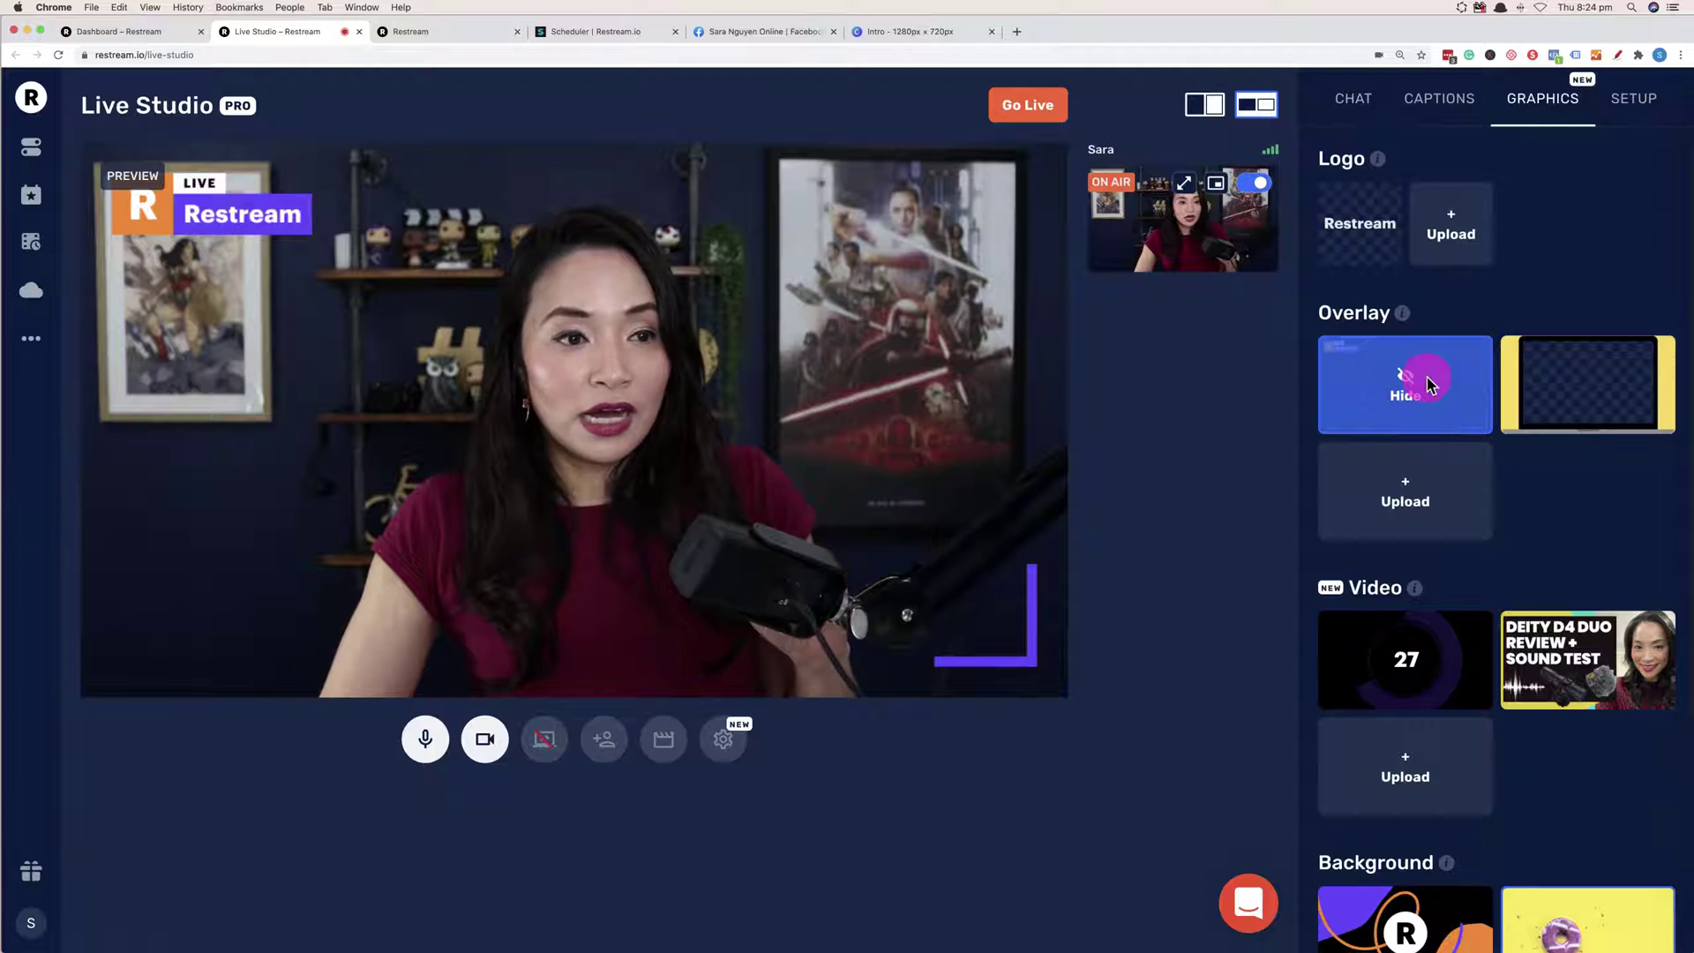
left_click(1553, 393)
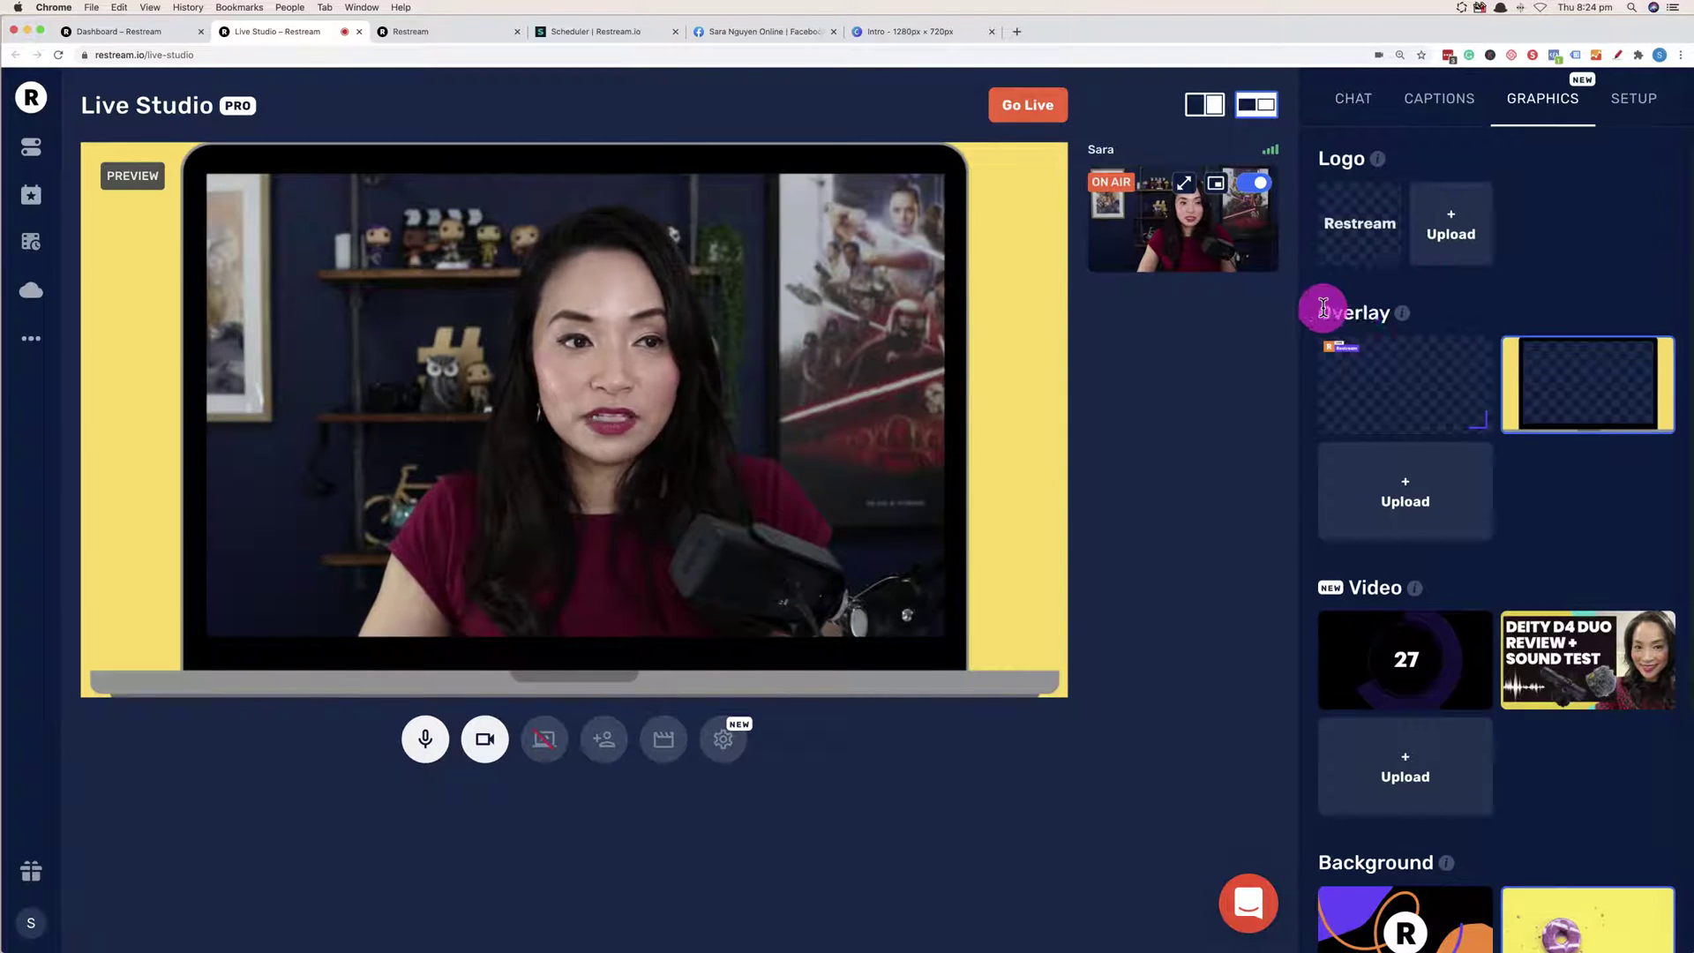
left_click(1588, 381)
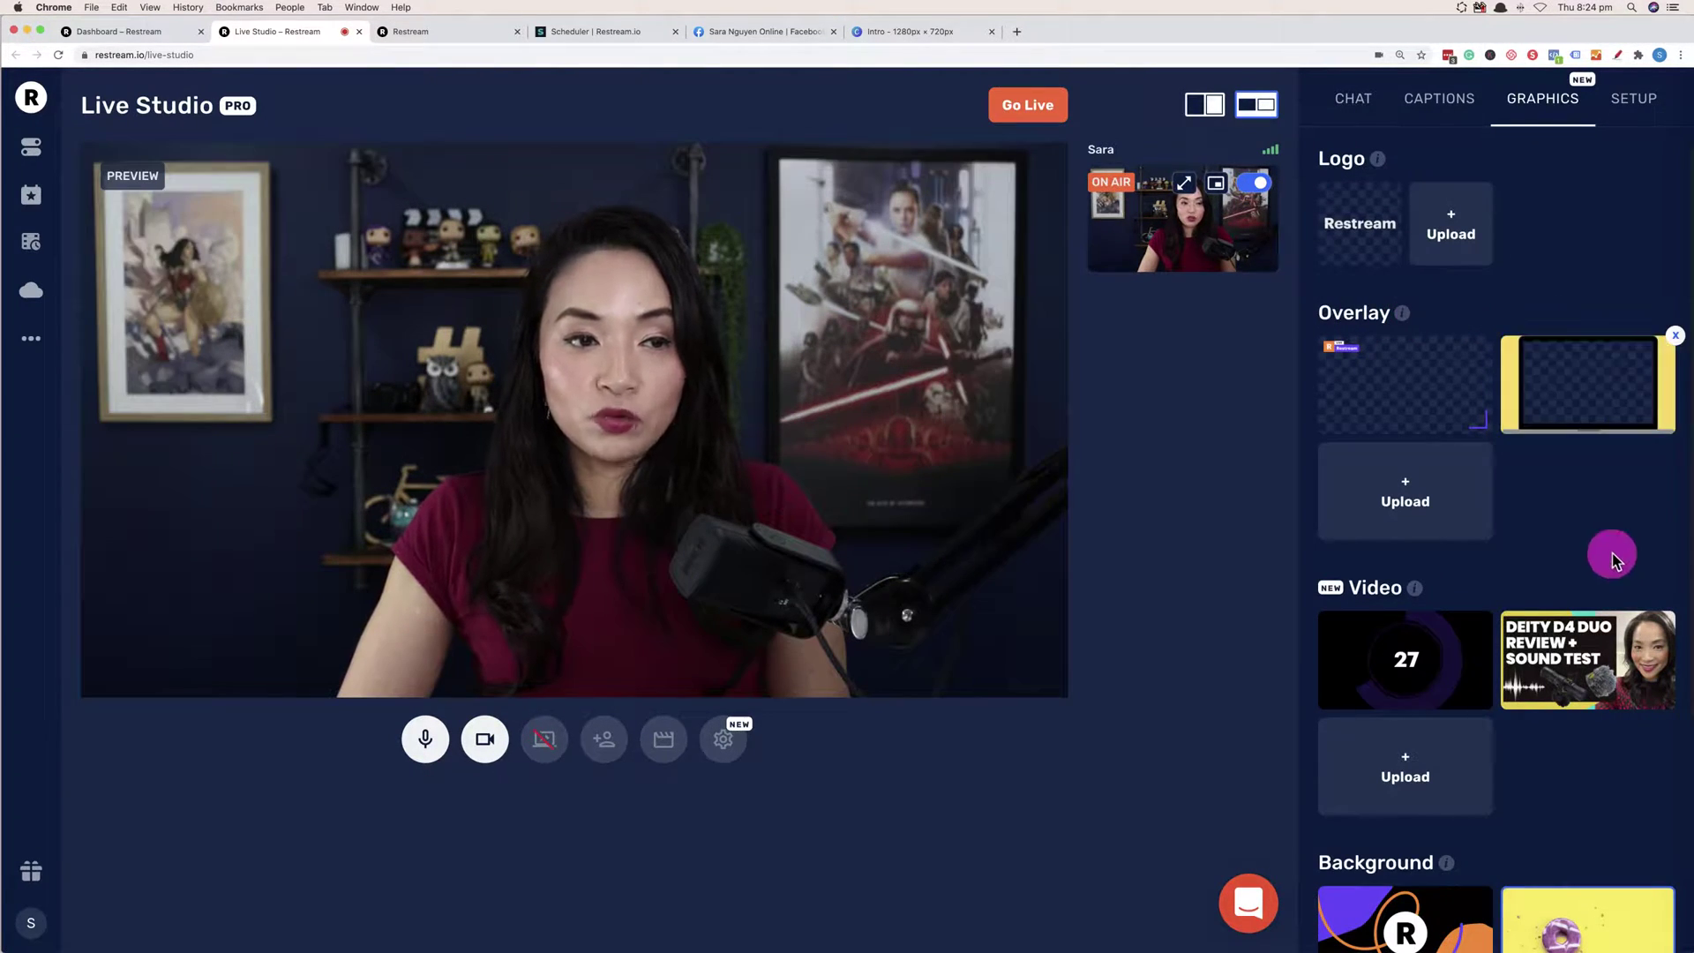
Open and cancel the file selection for a custom overlay, and show and hide the laptop-frame overlay again.
left_click(1453, 505)
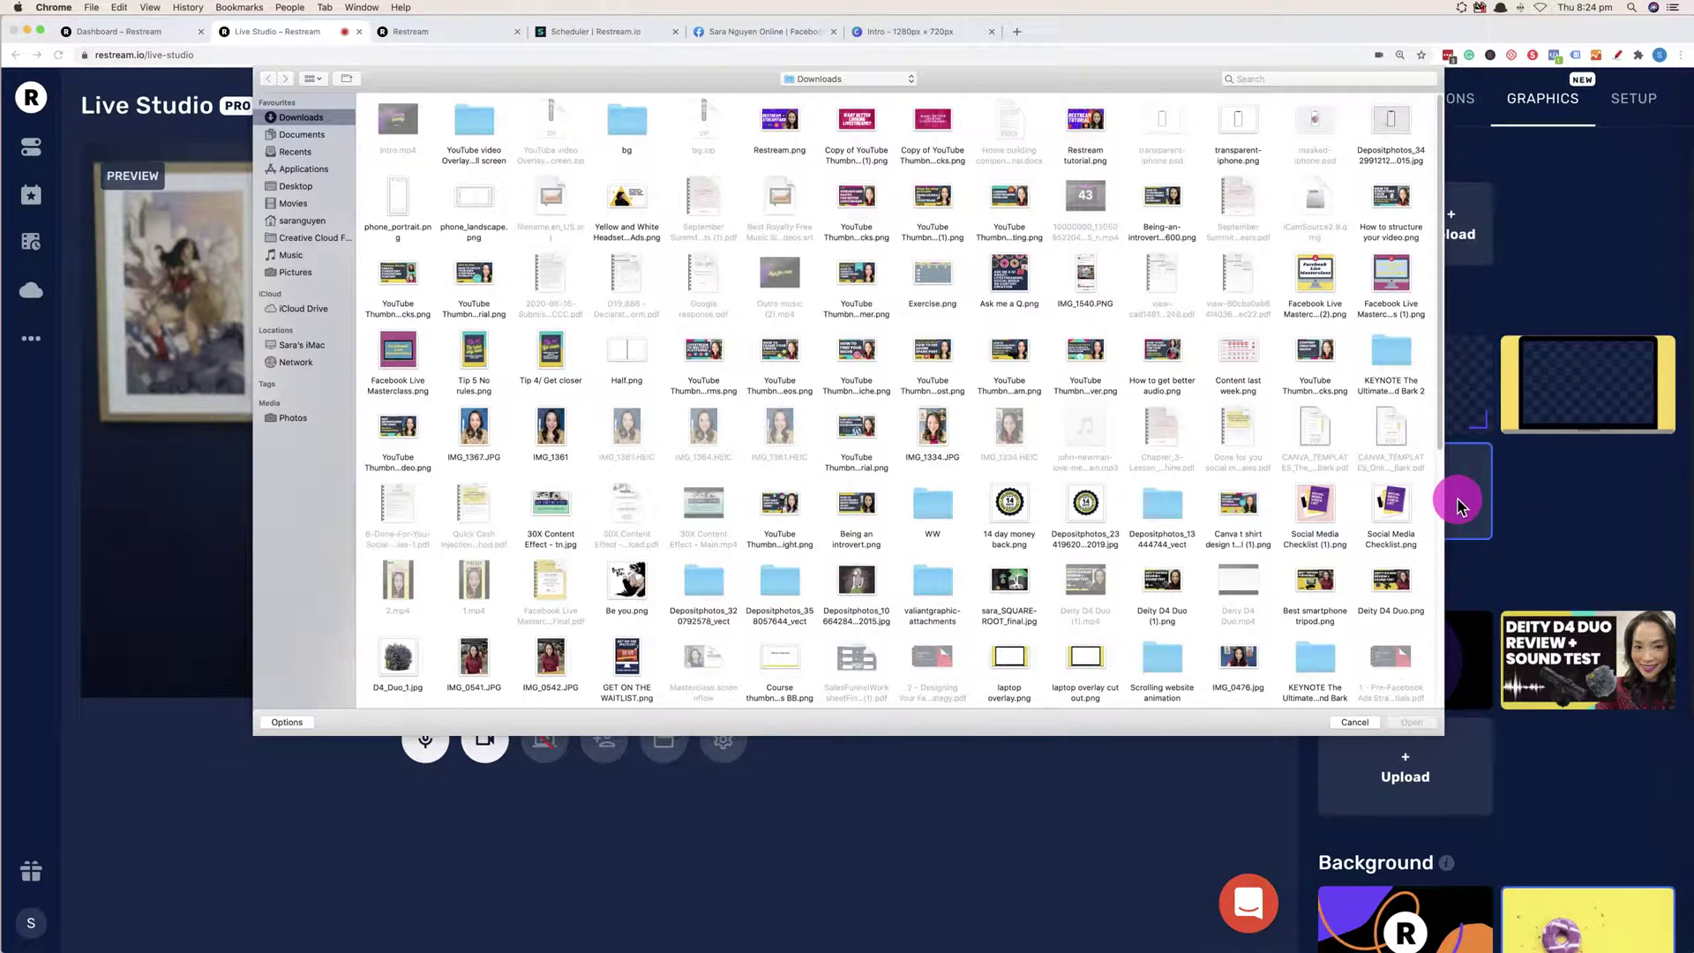
left_click(1354, 722)
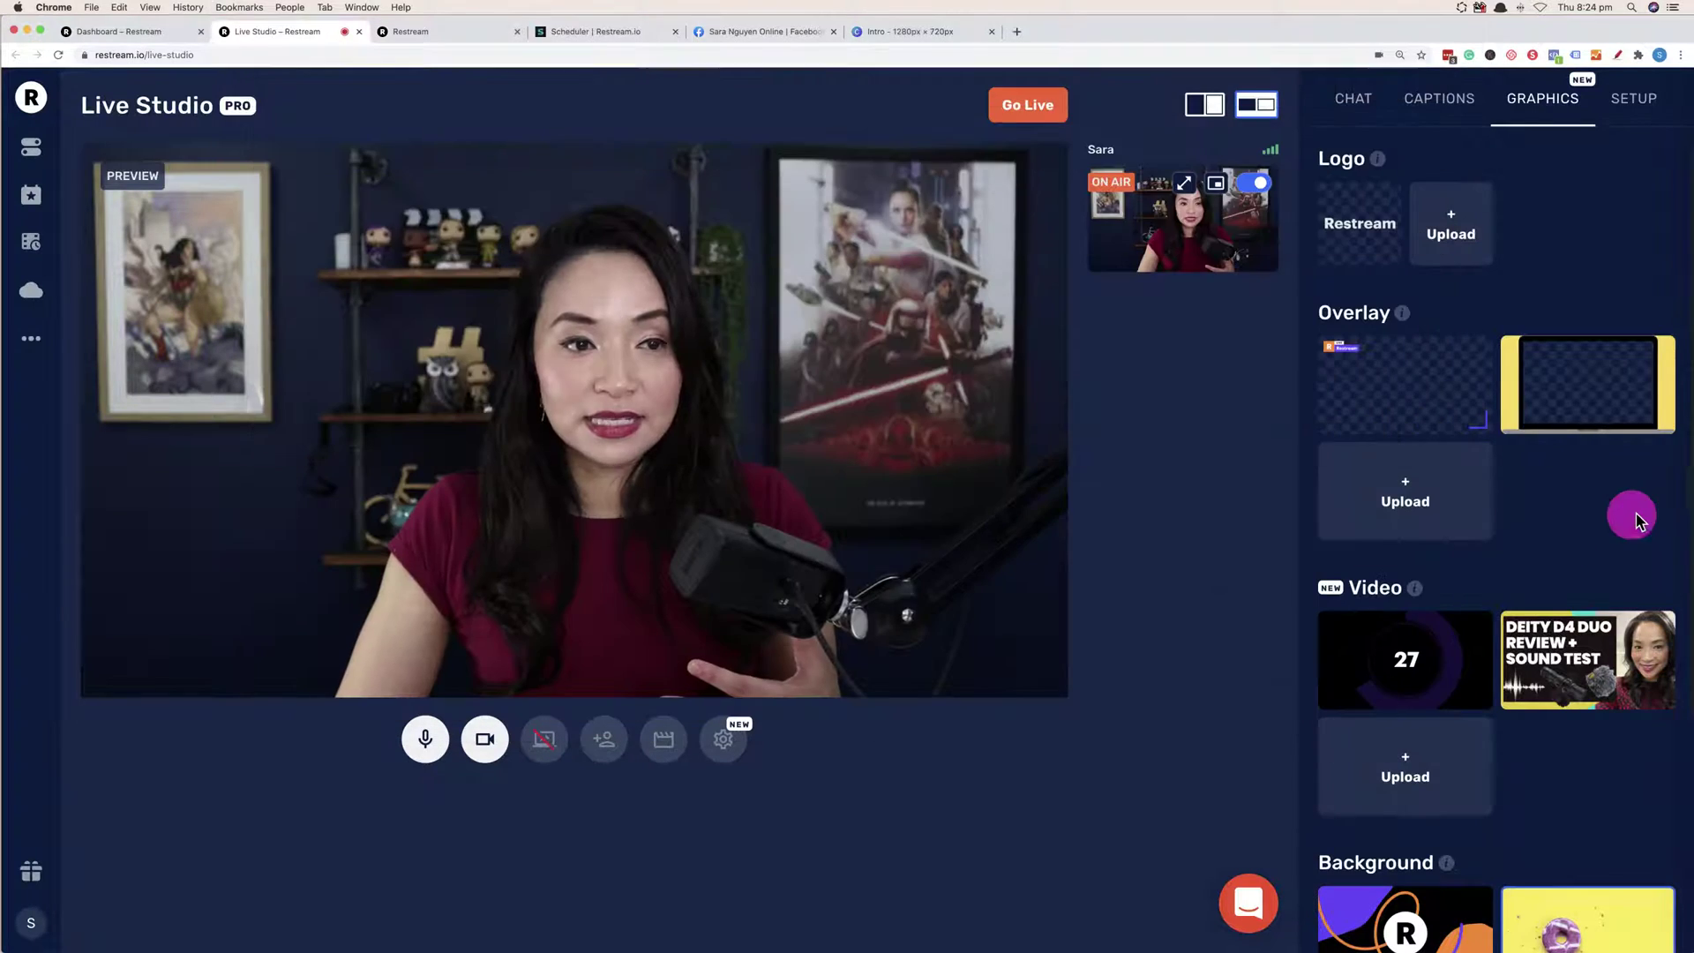
left_click(1628, 404)
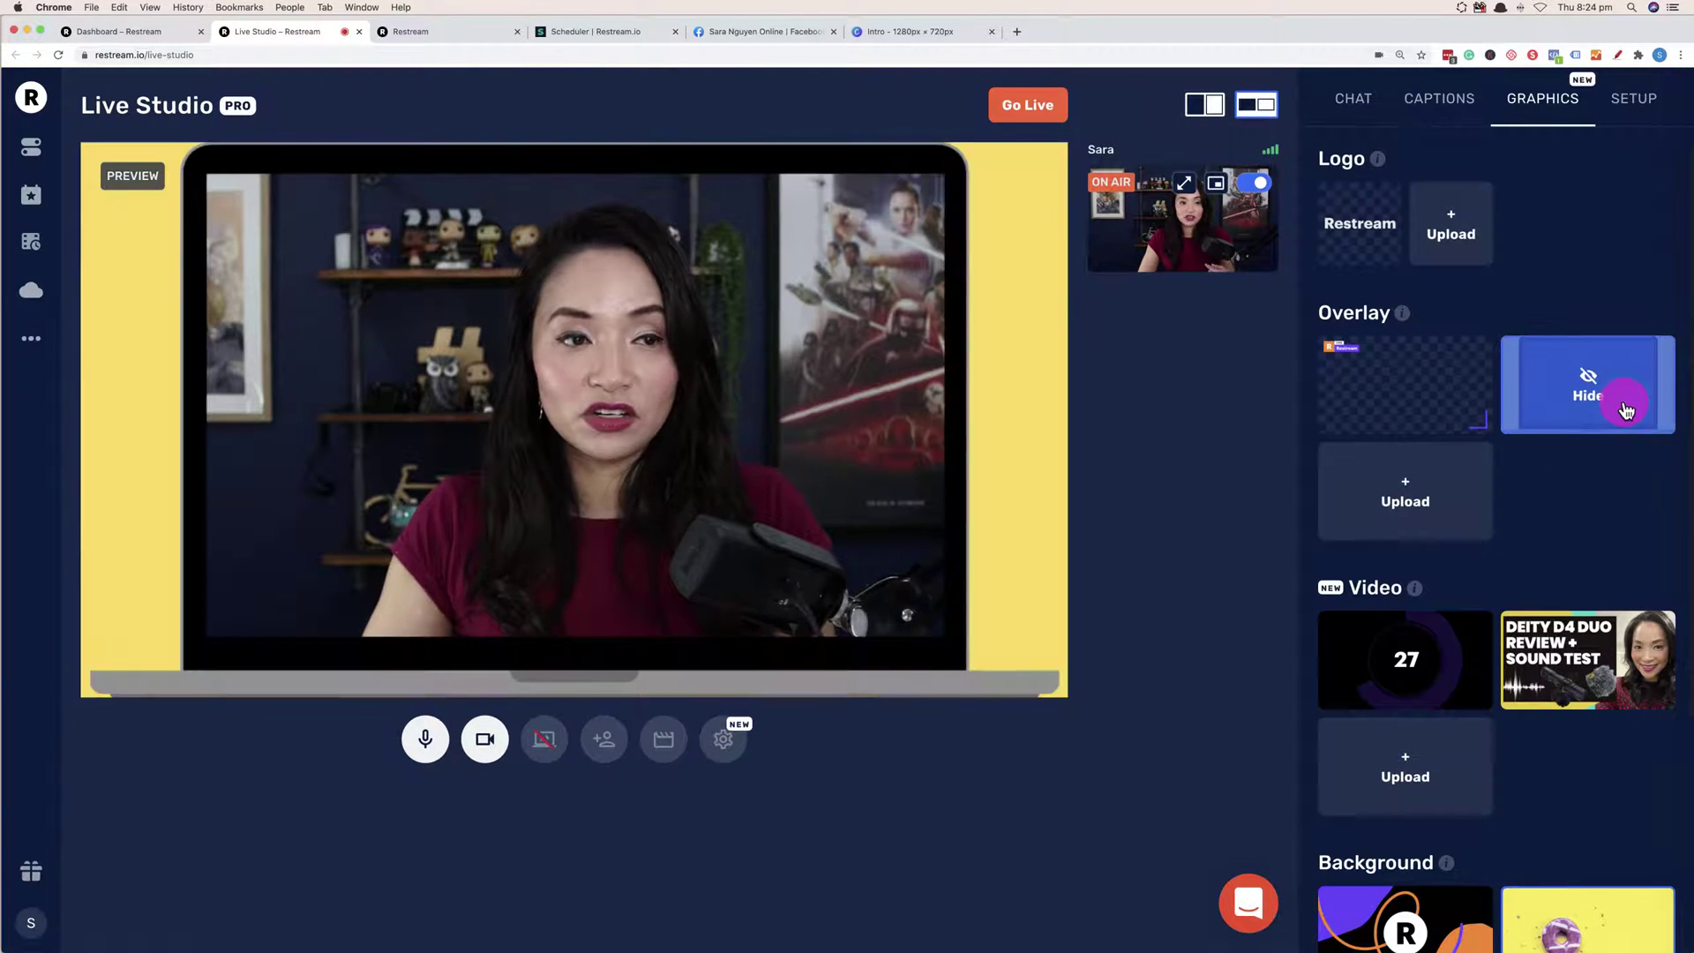
left_click(1626, 409)
Open the file selection for uploading a custom video clip in the graphics and cancel it.
scroll(1610, 530, "down", 3)
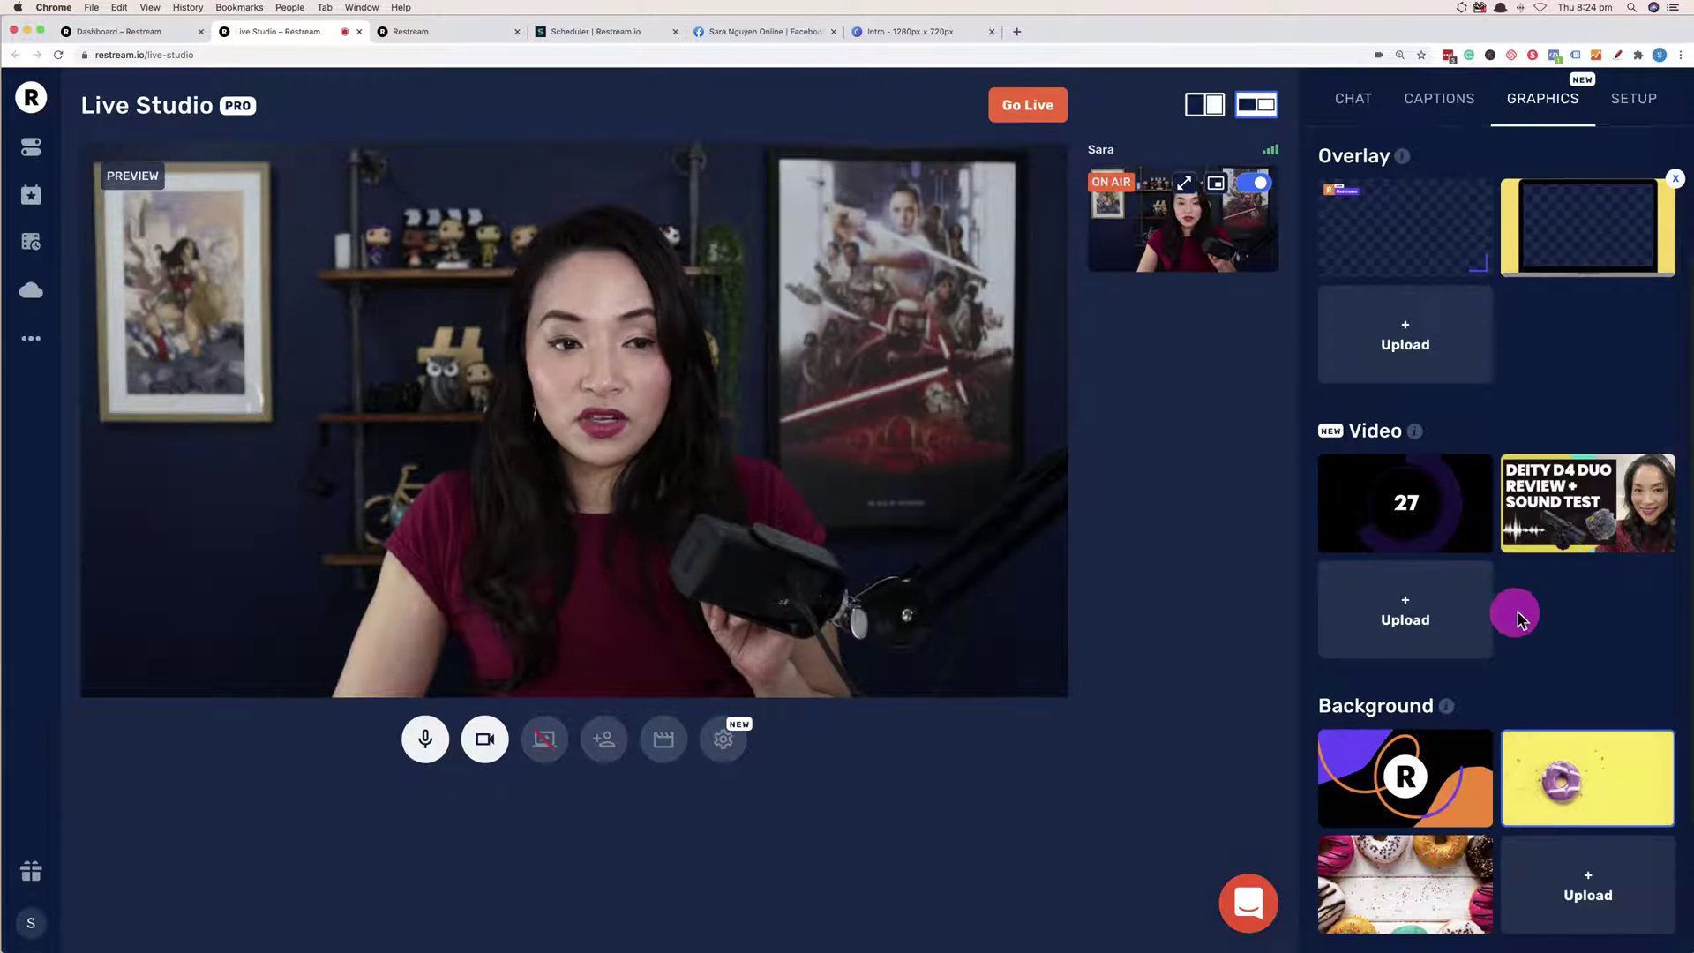
mouse_move(1378, 543)
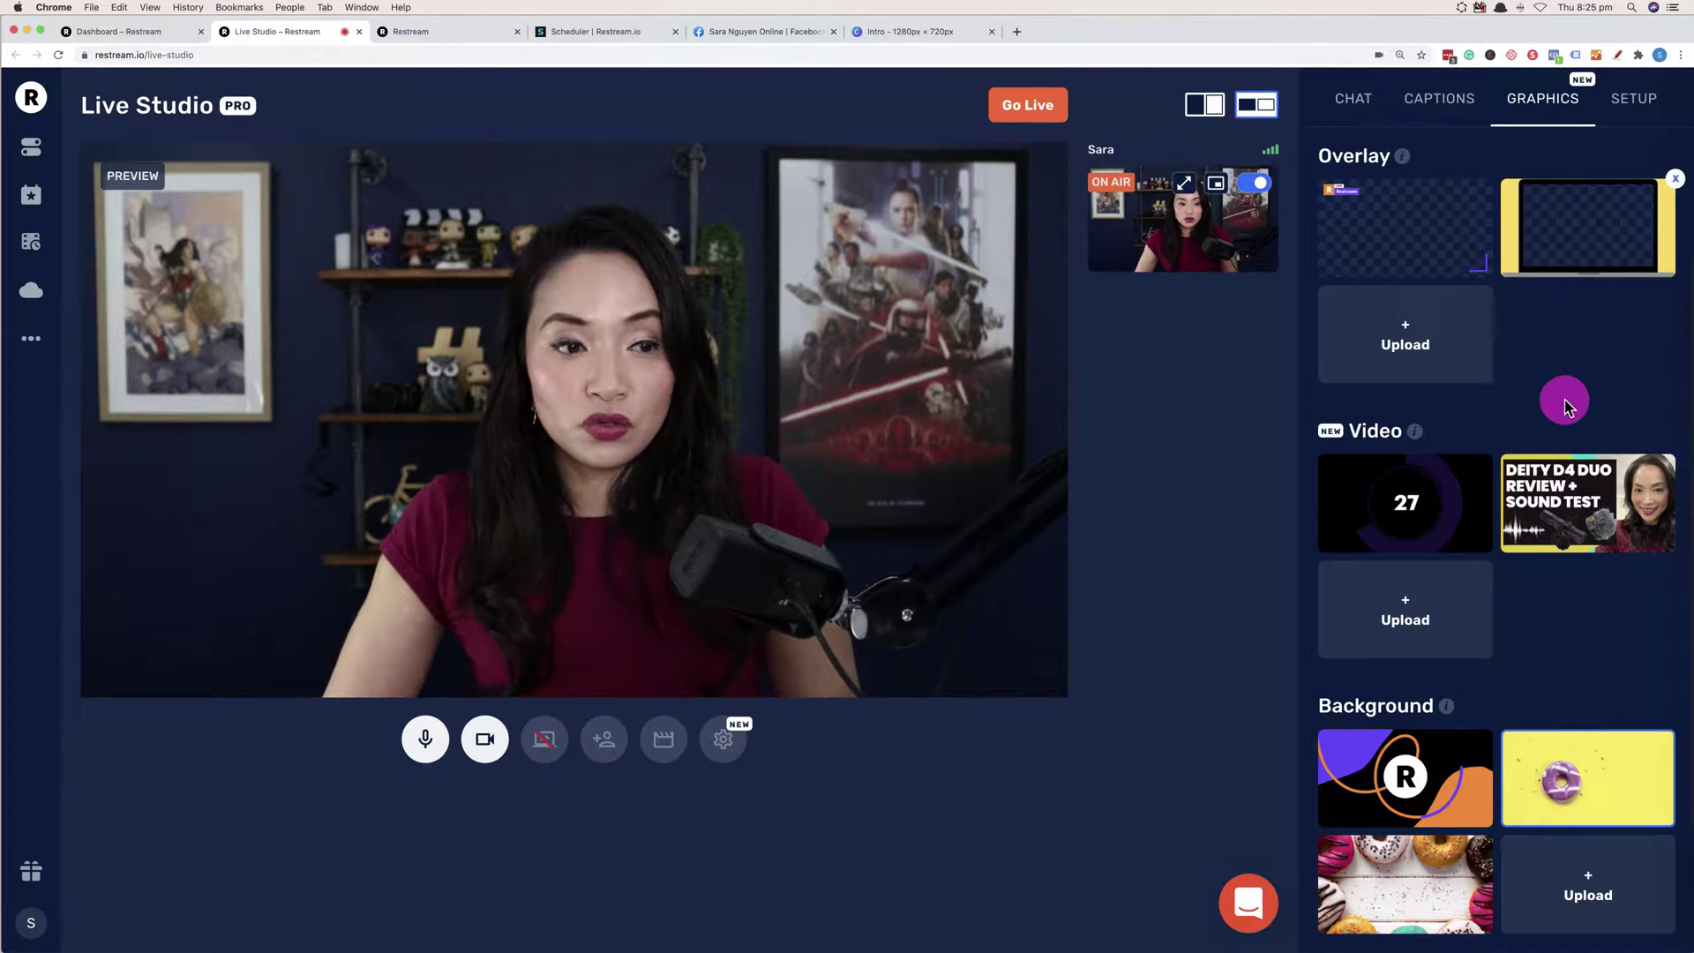
scroll(1557, 419, "down", 1)
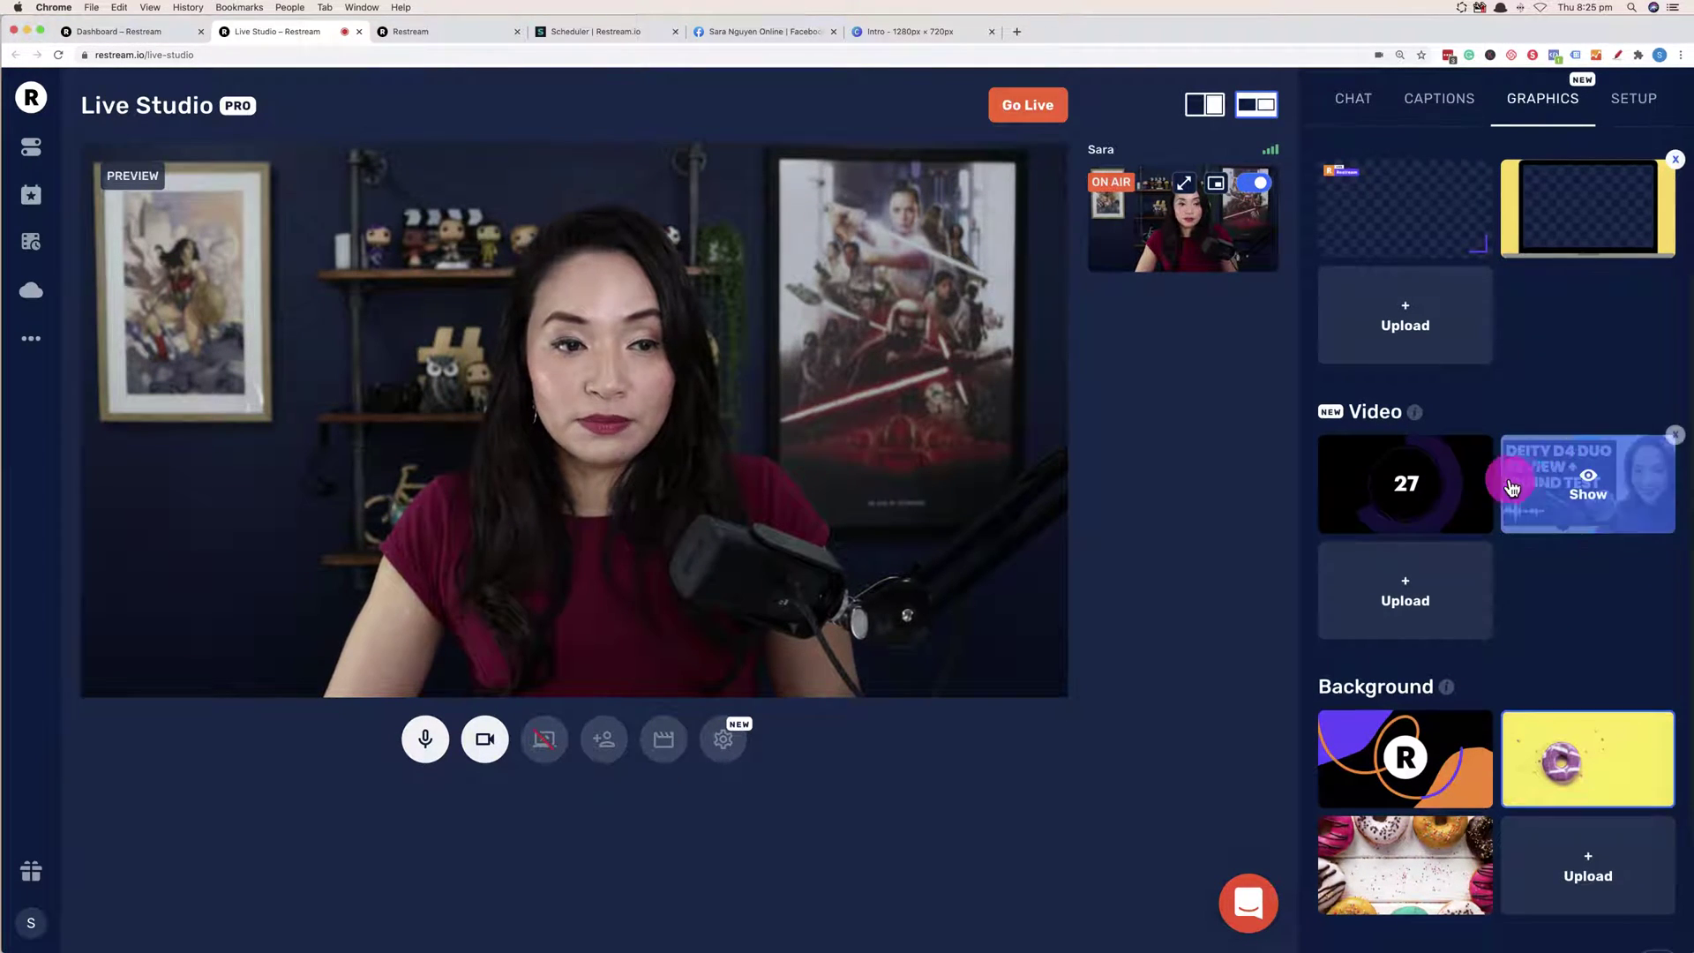
left_click(1454, 589)
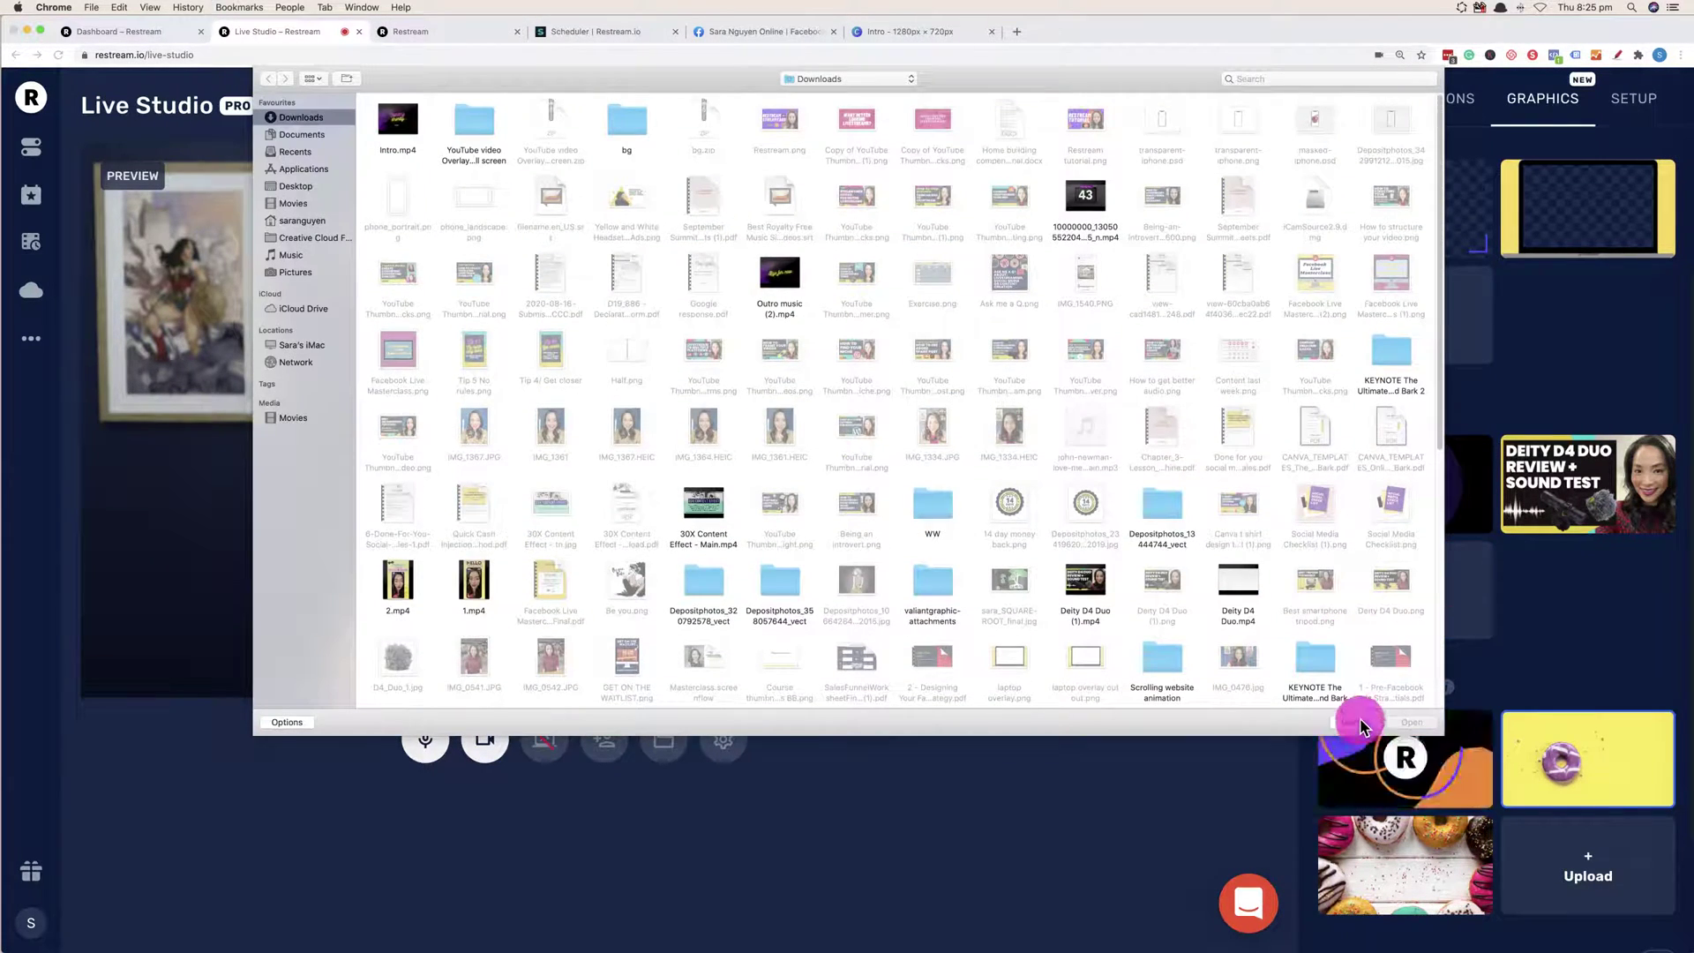
left_click(1354, 718)
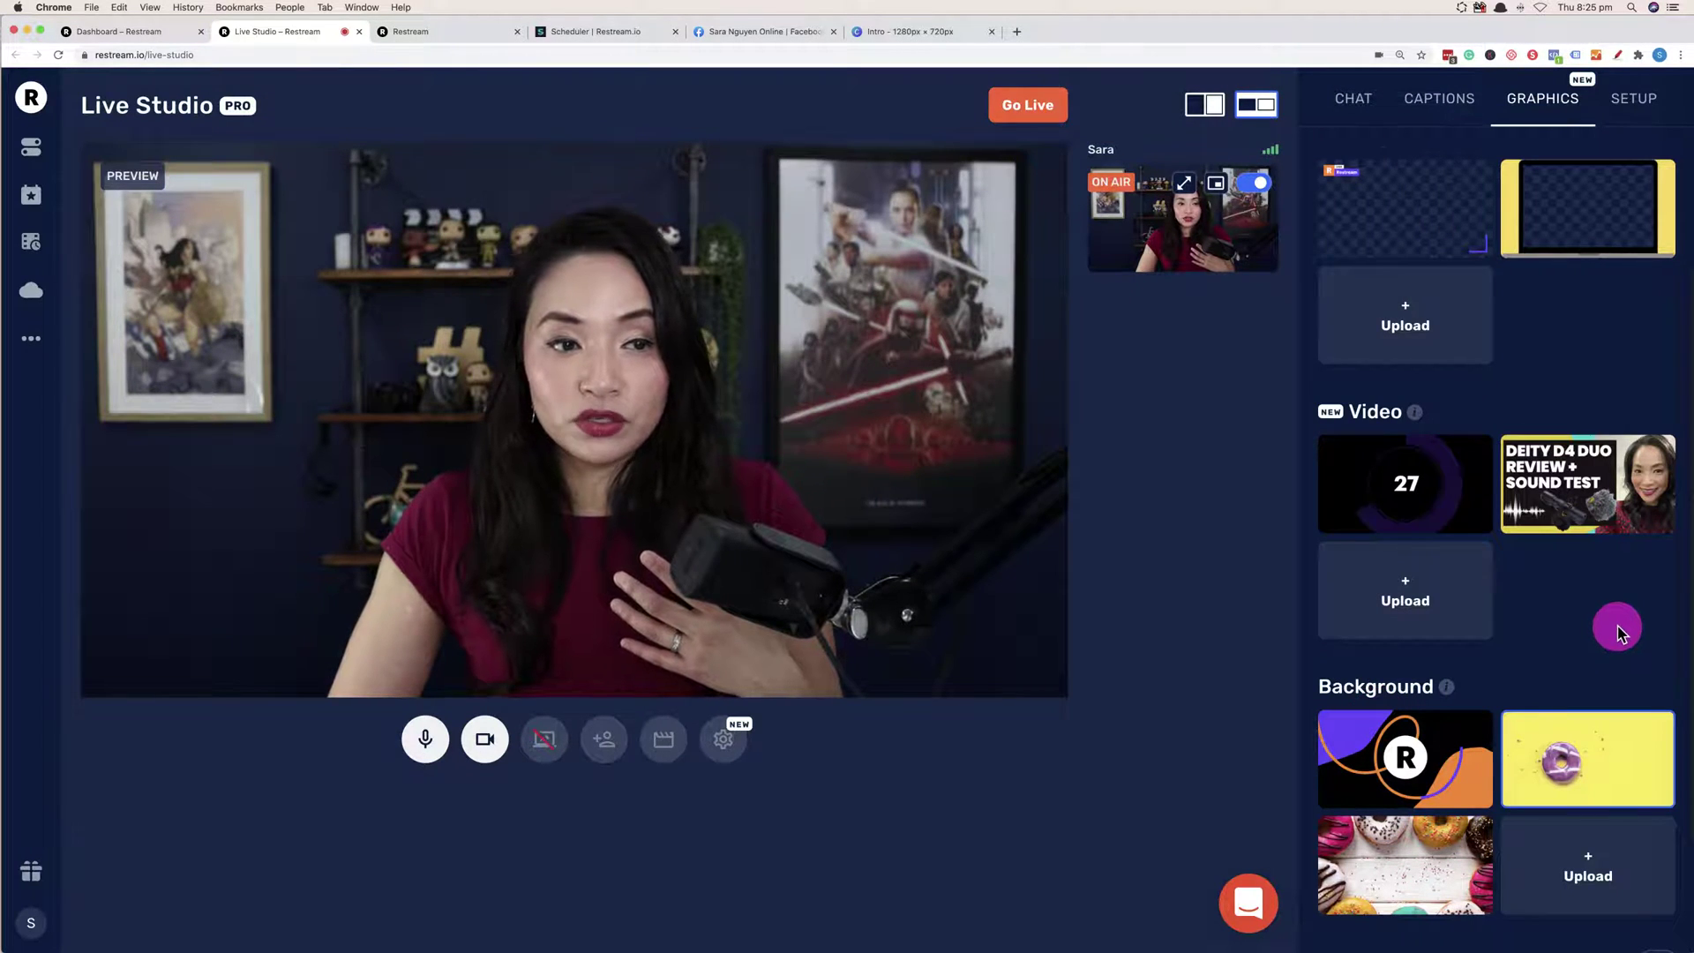
Play the uploaded "Deity D4 Duo Review + Sound Test" video clip on the stream.
mouse_move(1551, 477)
left_click(1552, 477)
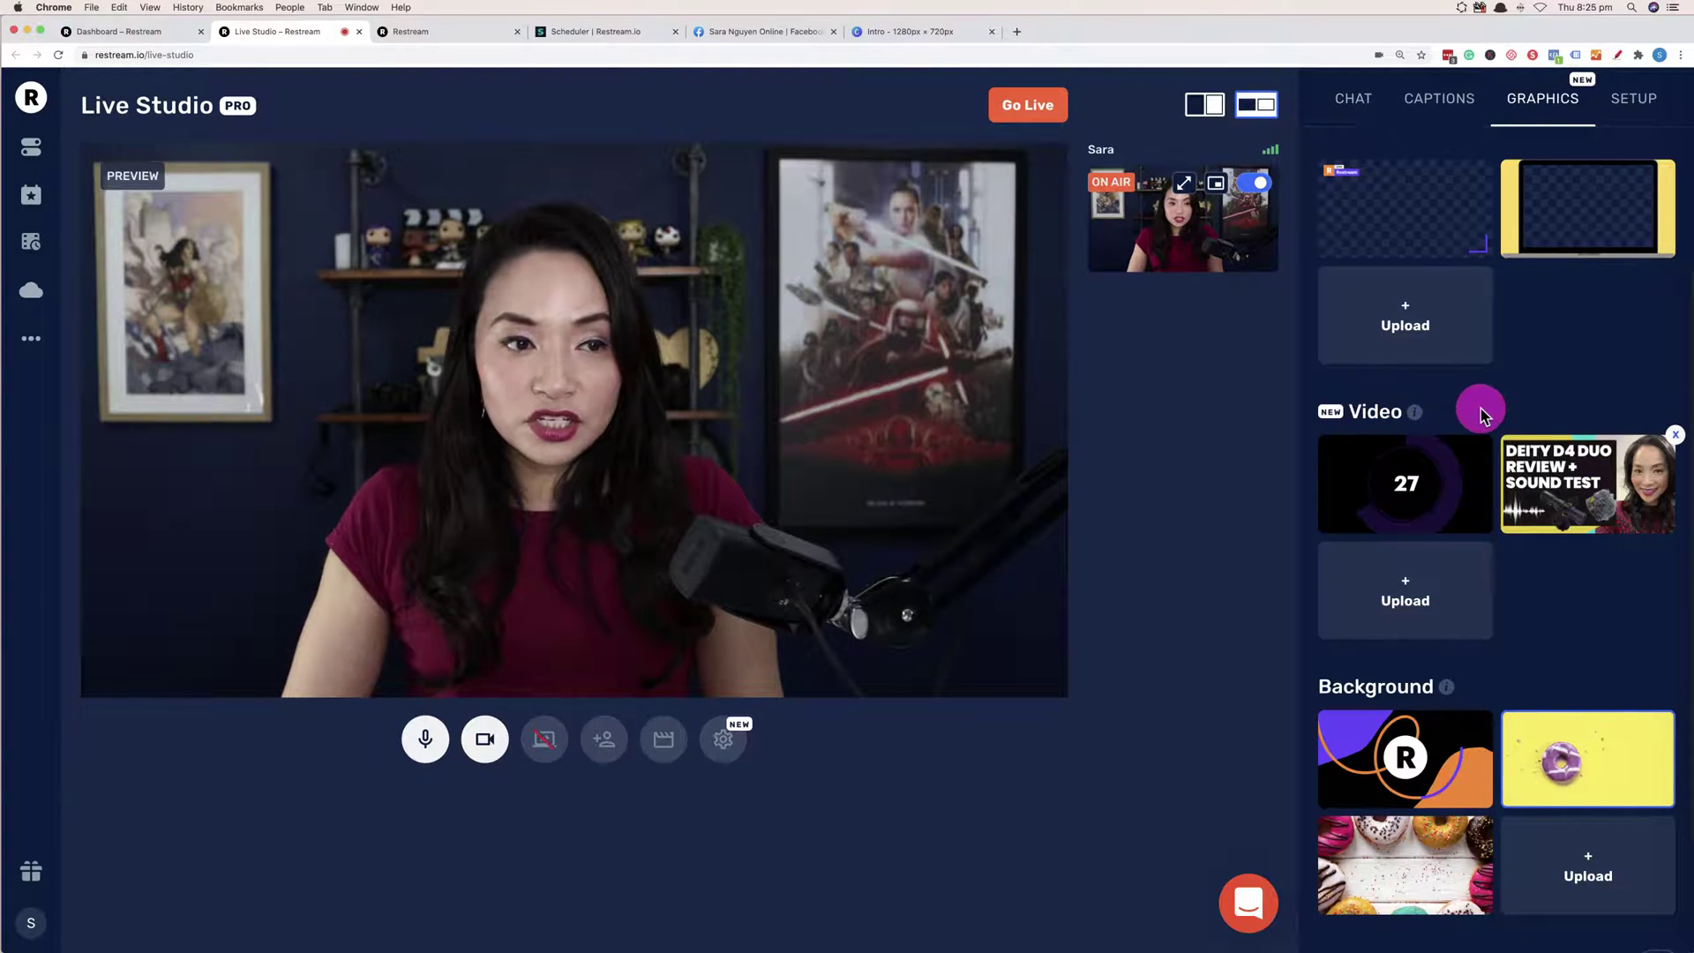
mouse_move(1546, 481)
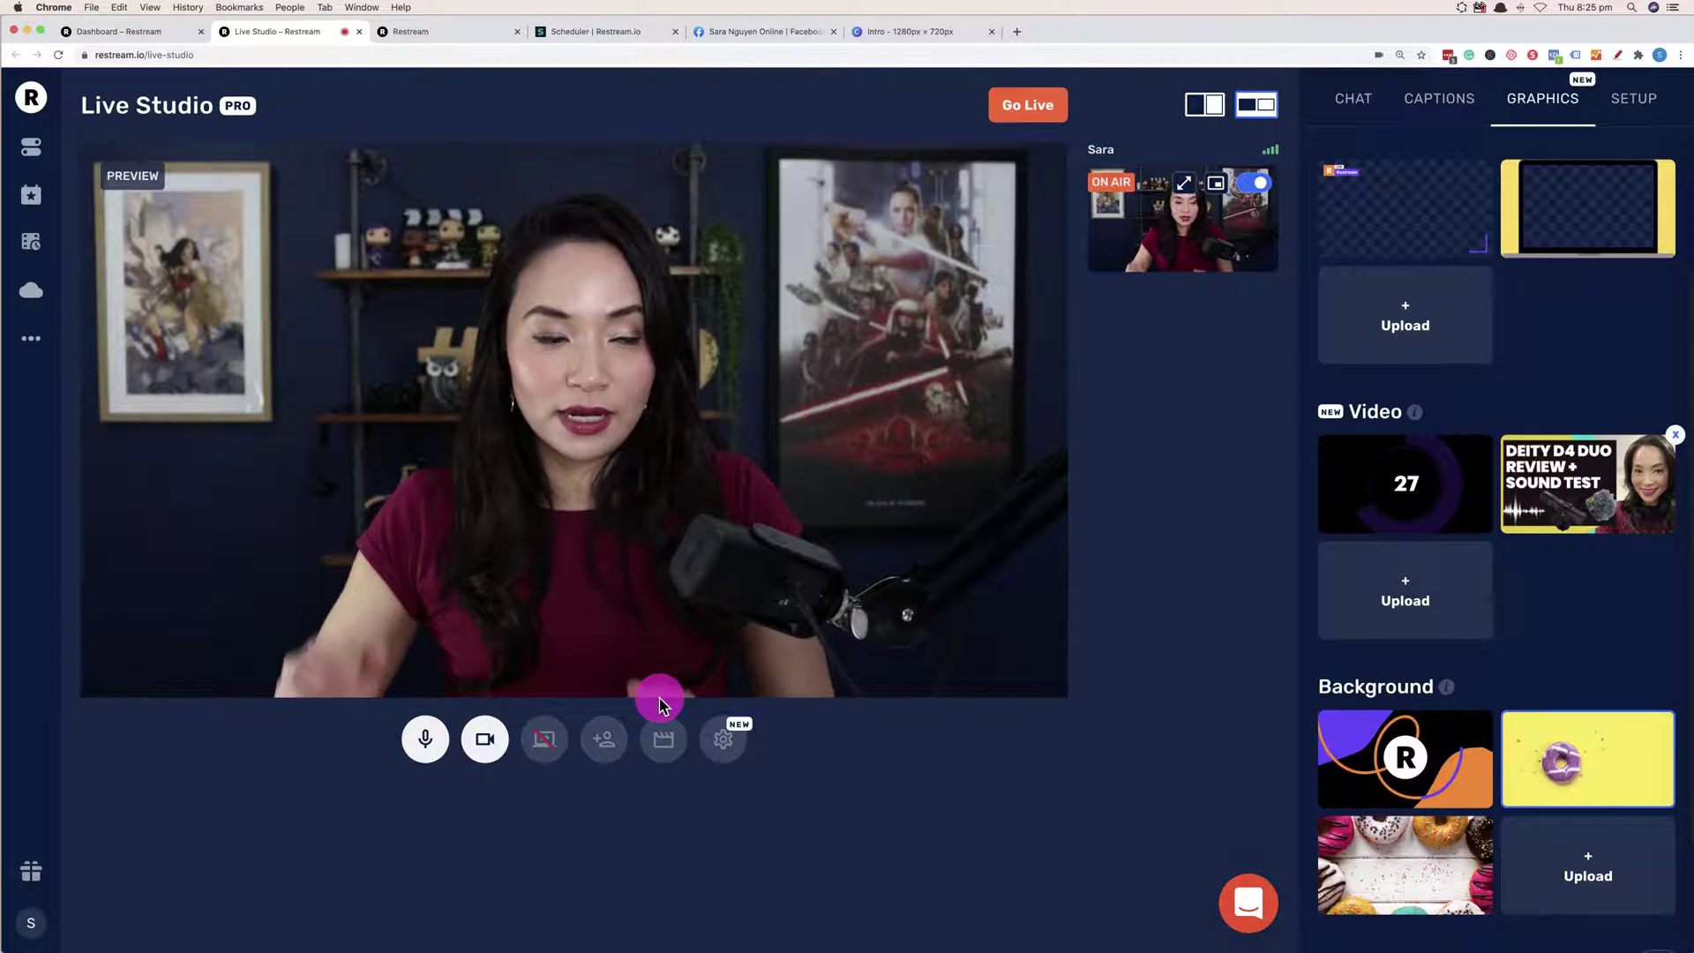
Play the local video file "Deity D4 Duo (1).mp4" on the stream beside the host, and take it off air again.
left_click(663, 737)
left_click(674, 667)
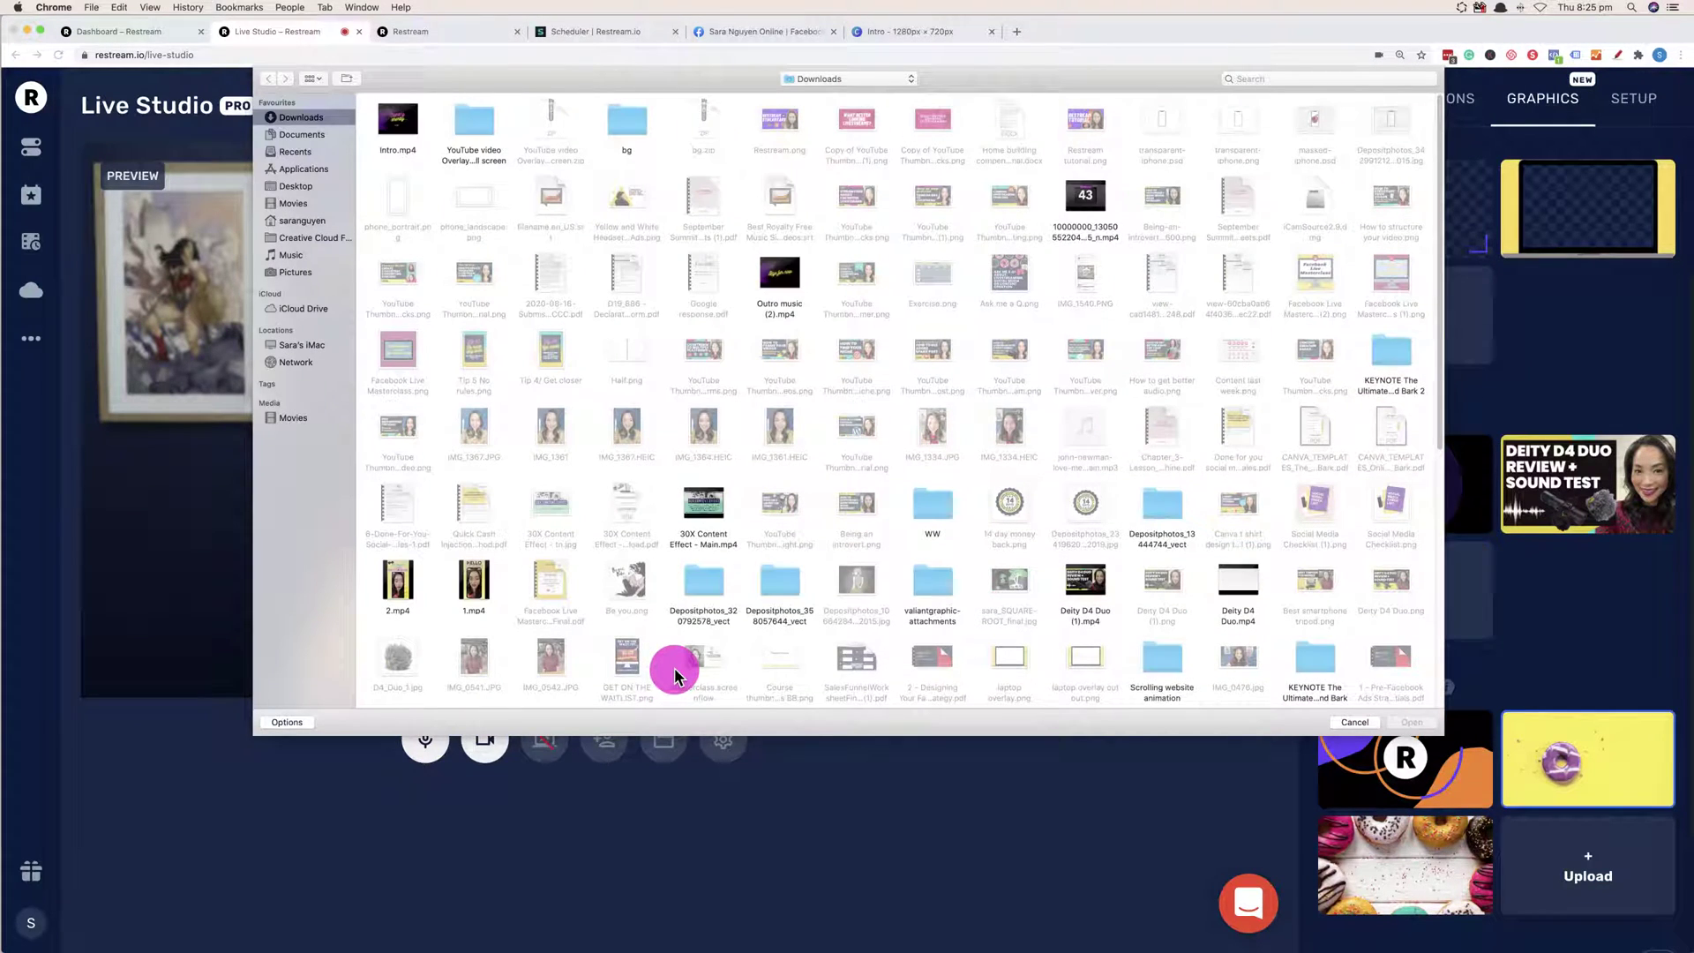
left_click(1075, 613)
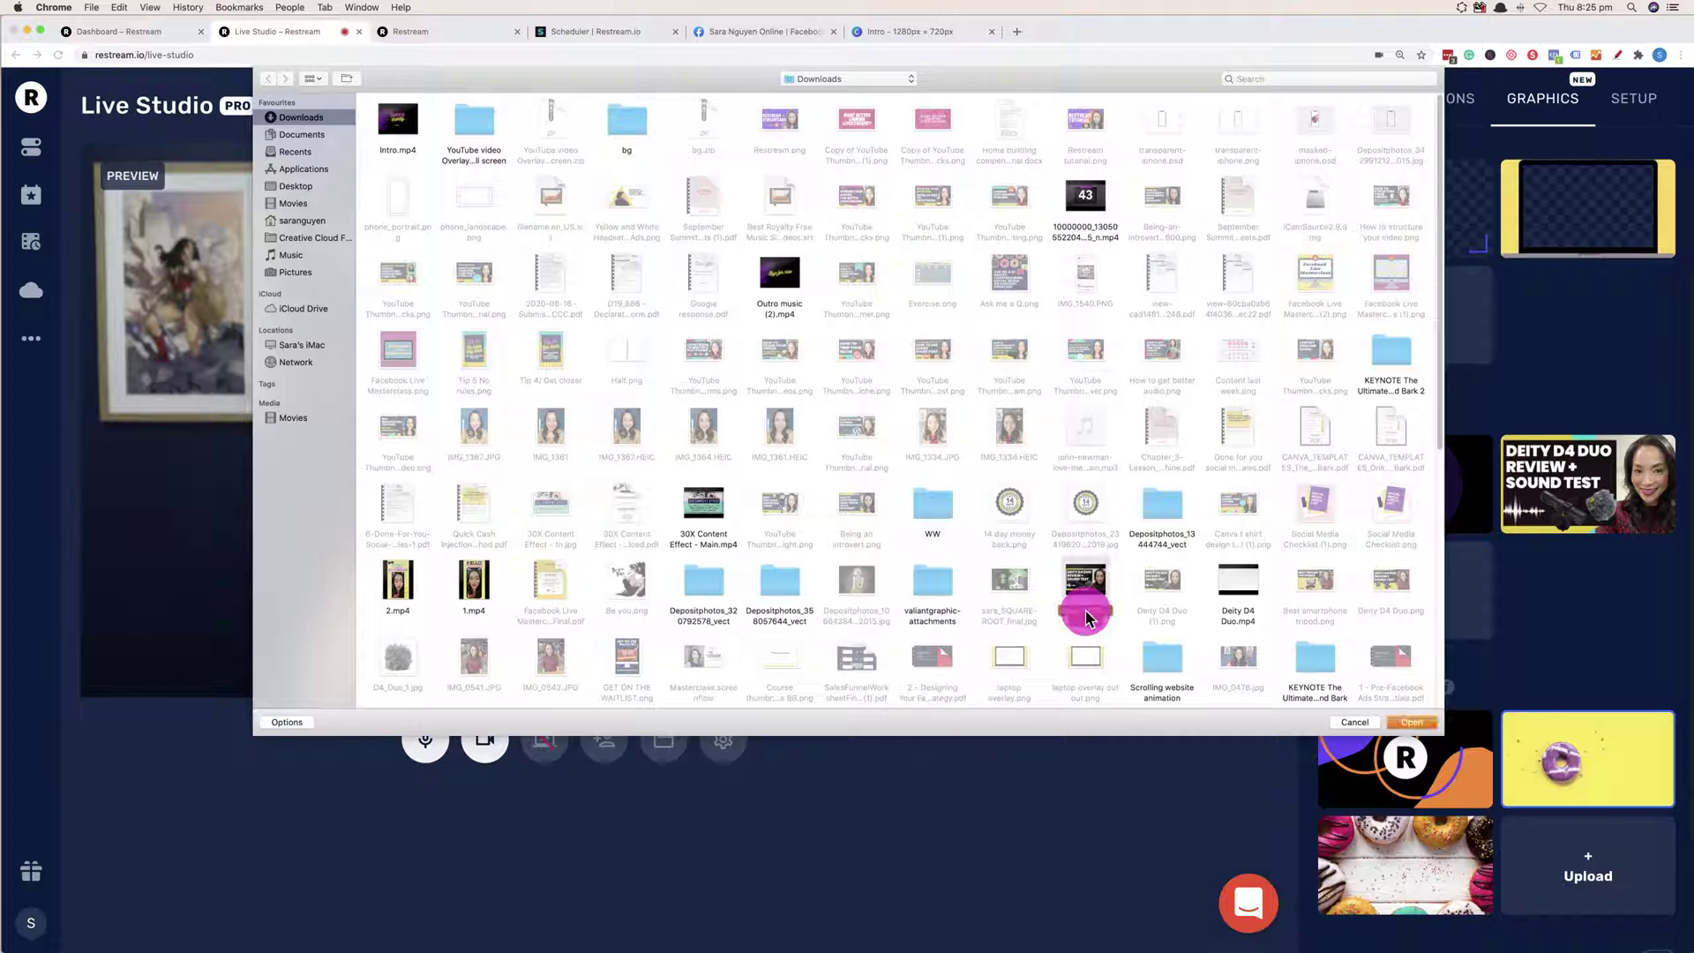
left_click(1419, 723)
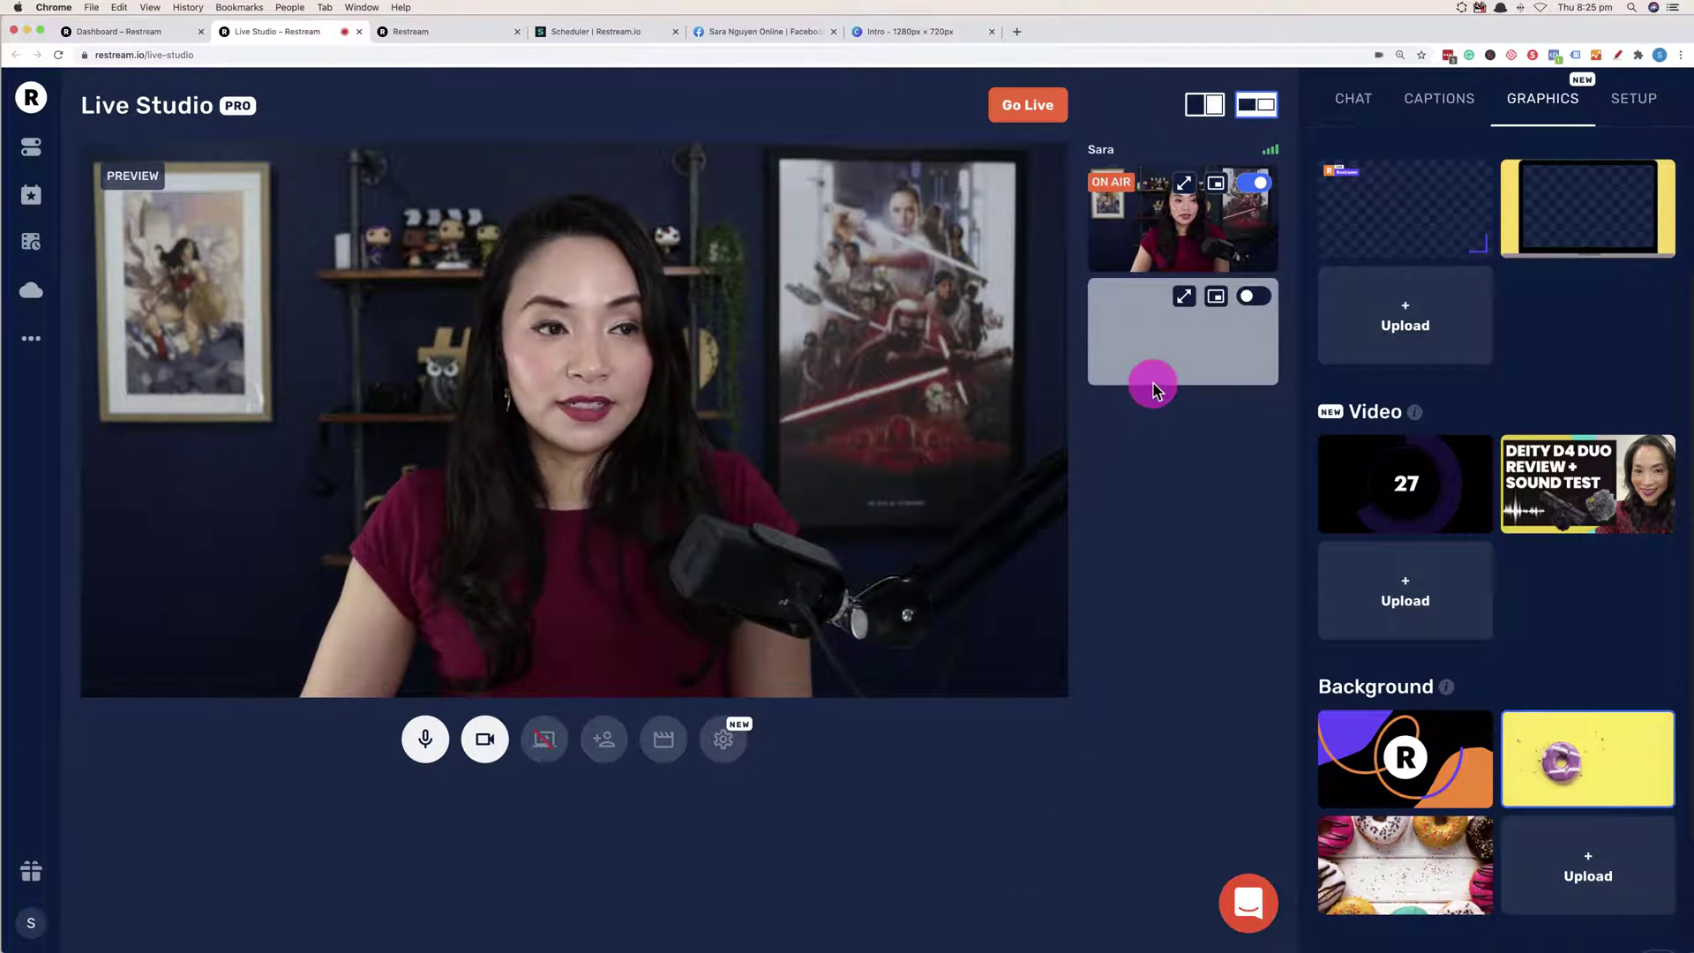
left_click(1260, 300)
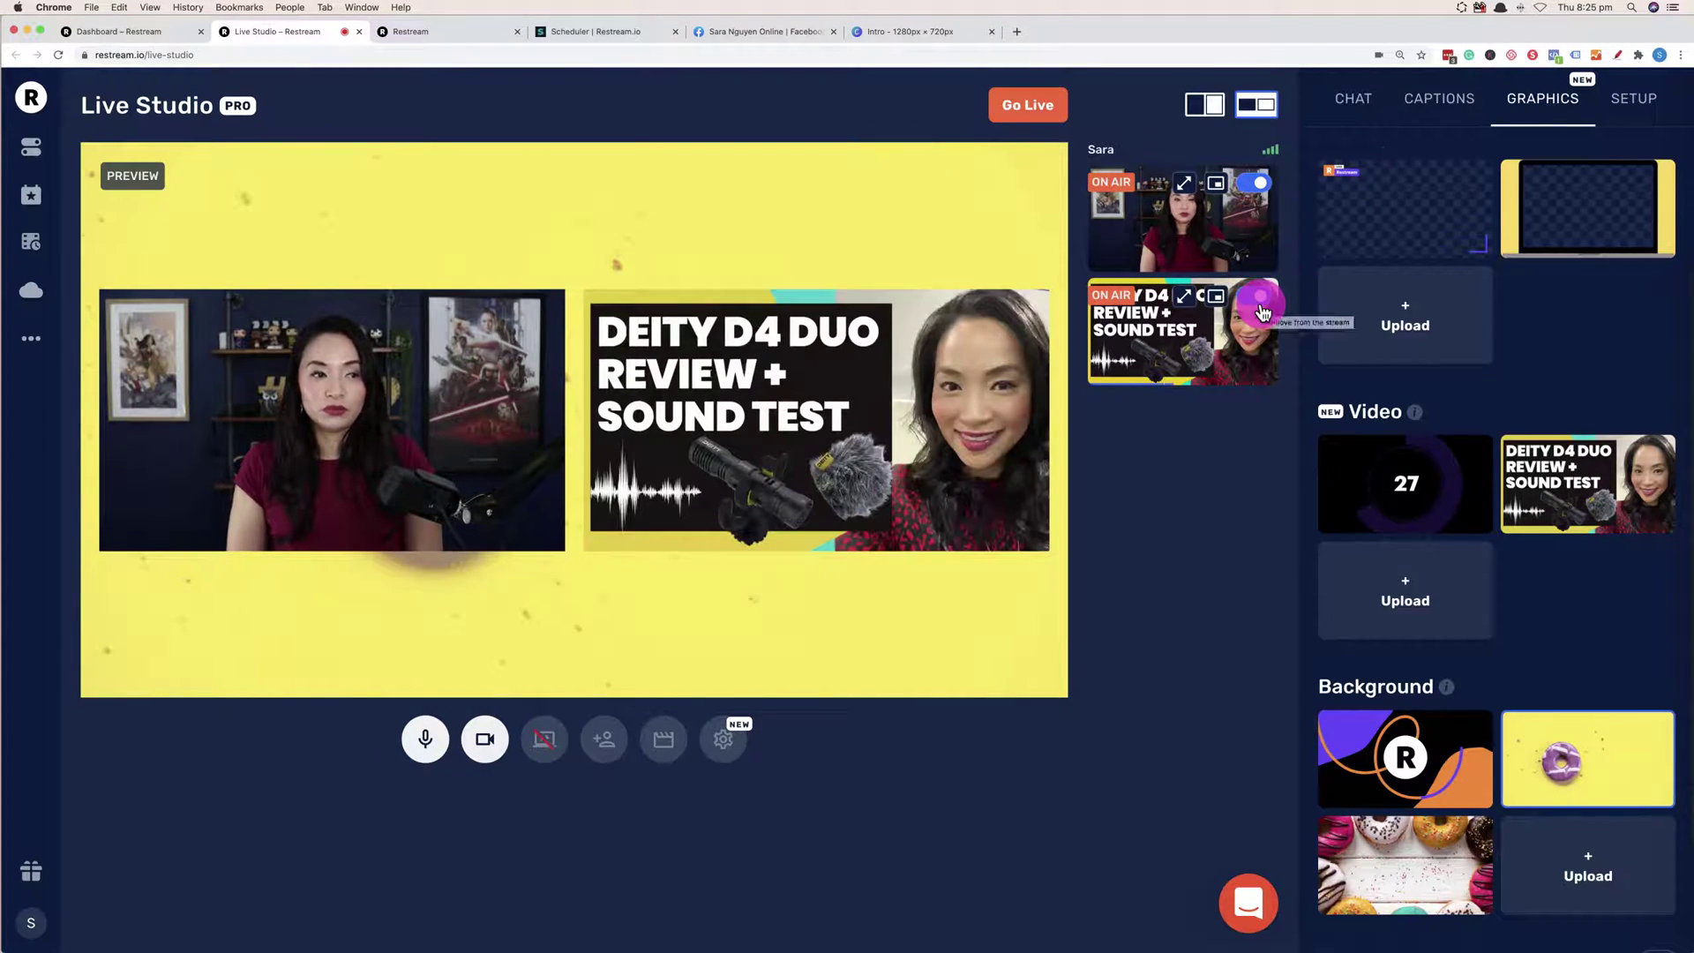
left_click(1260, 300)
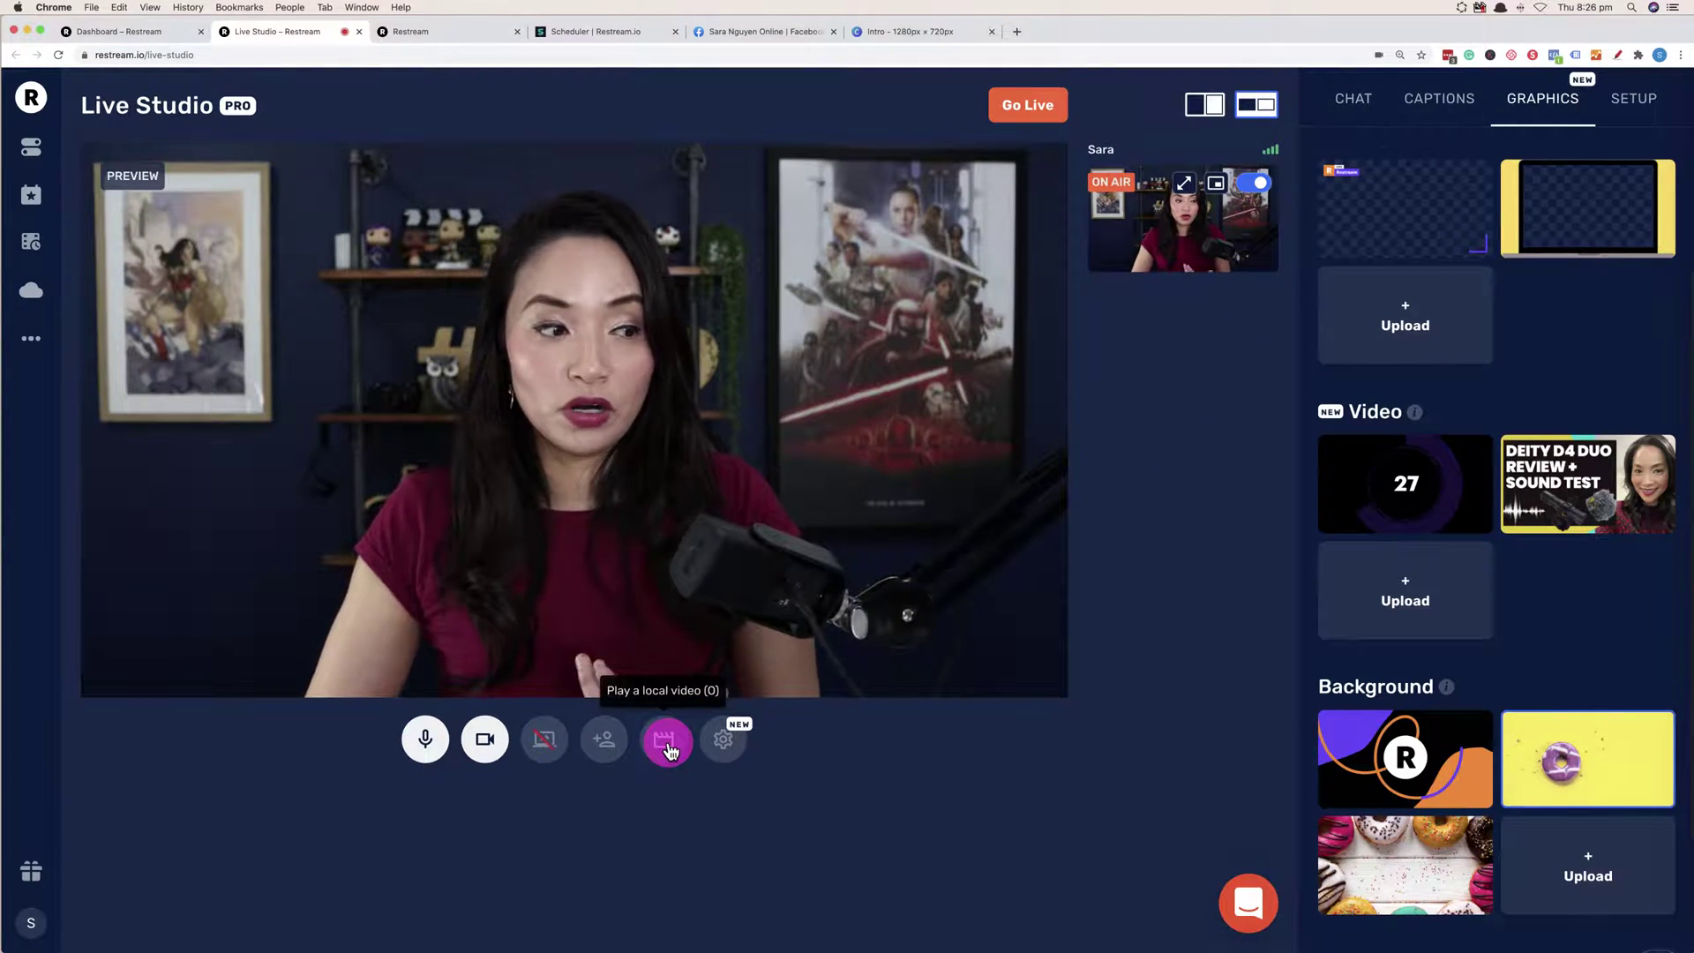
Open the screen sharing options and look through the application windows and Chrome tabs that can be shared.
scroll(1599, 634, "down", 2)
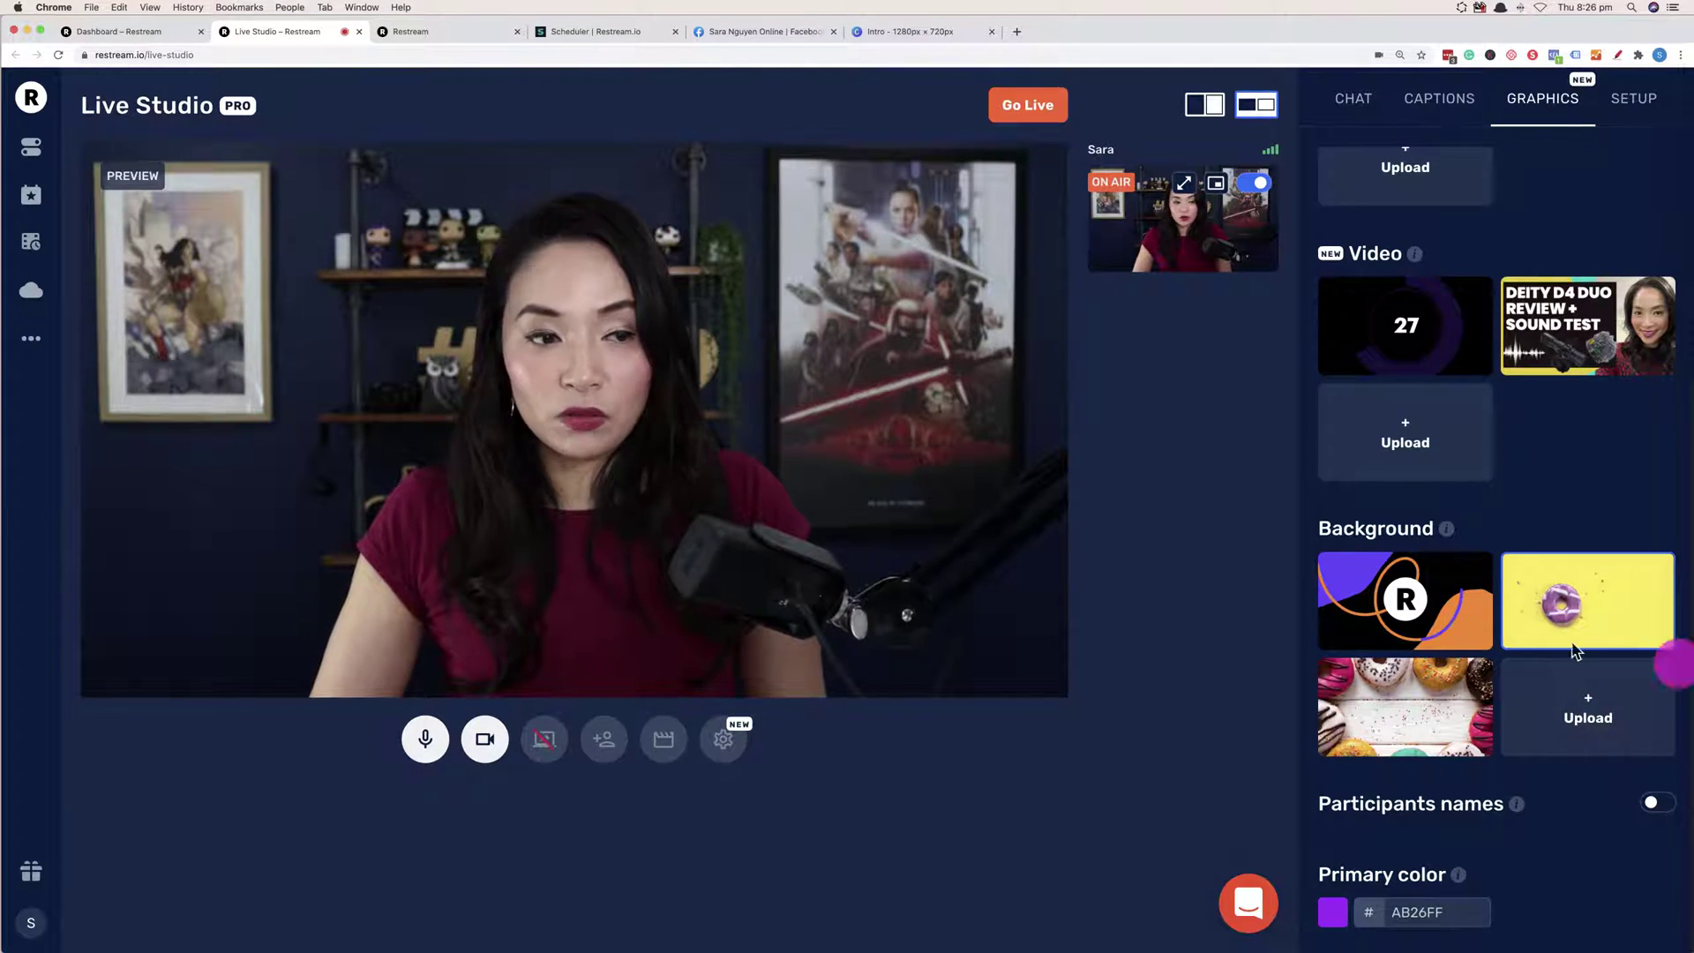
left_click(545, 741)
left_click(852, 126)
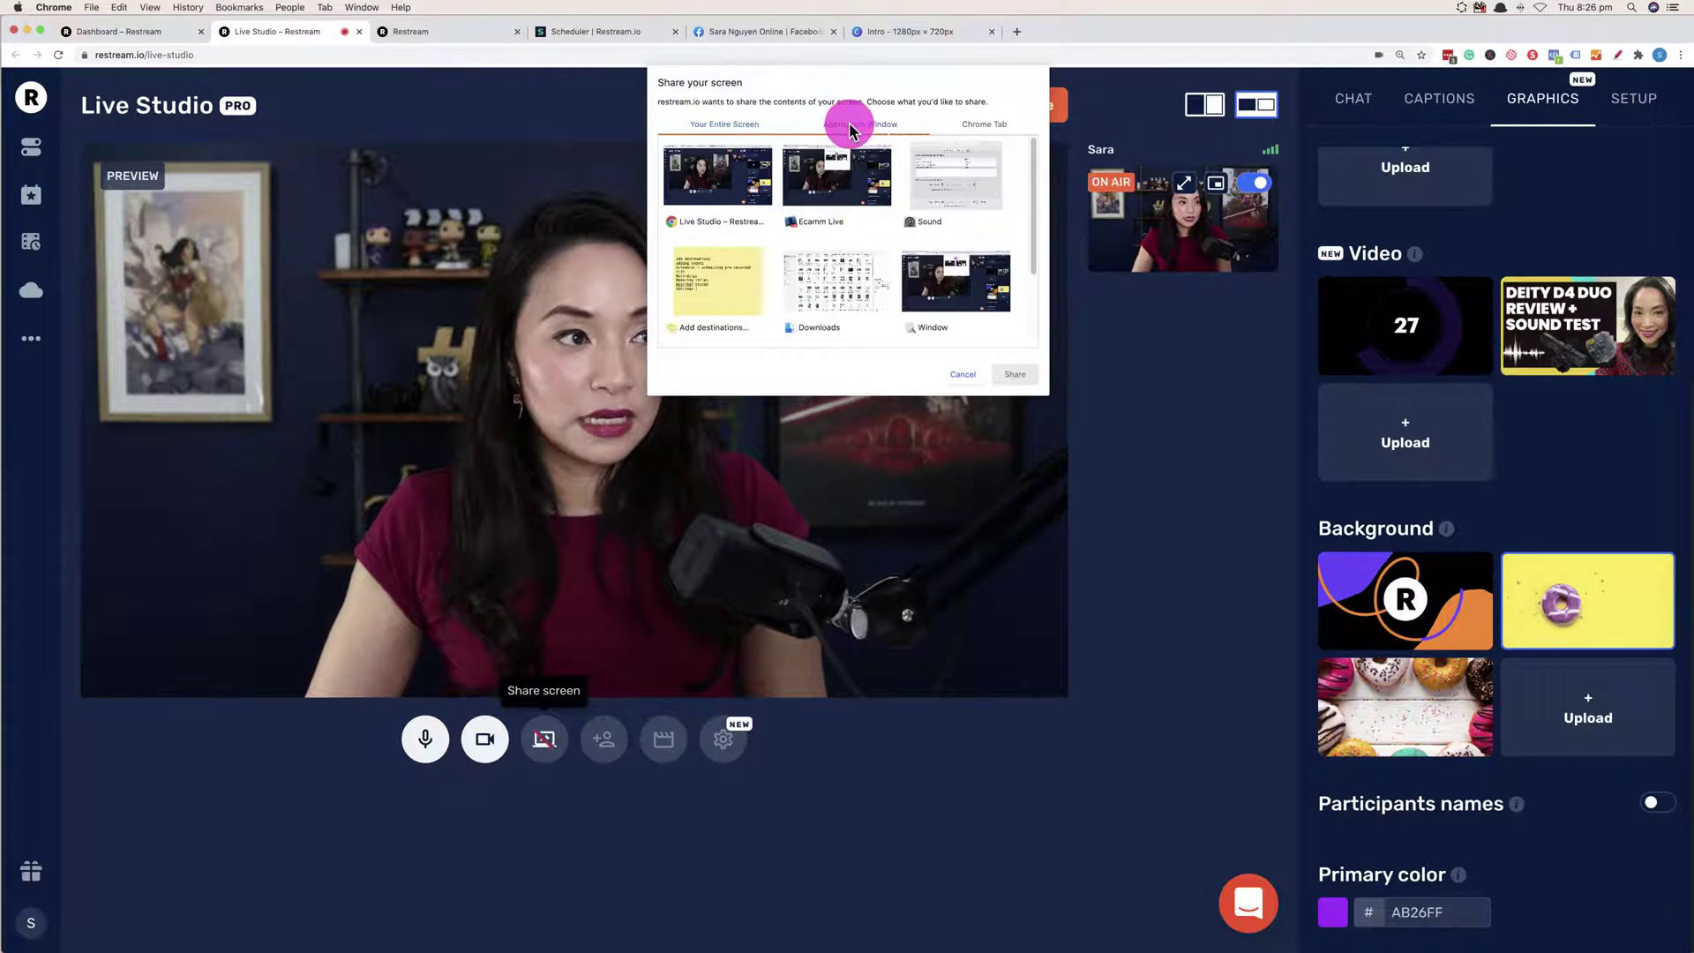
left_click(855, 275)
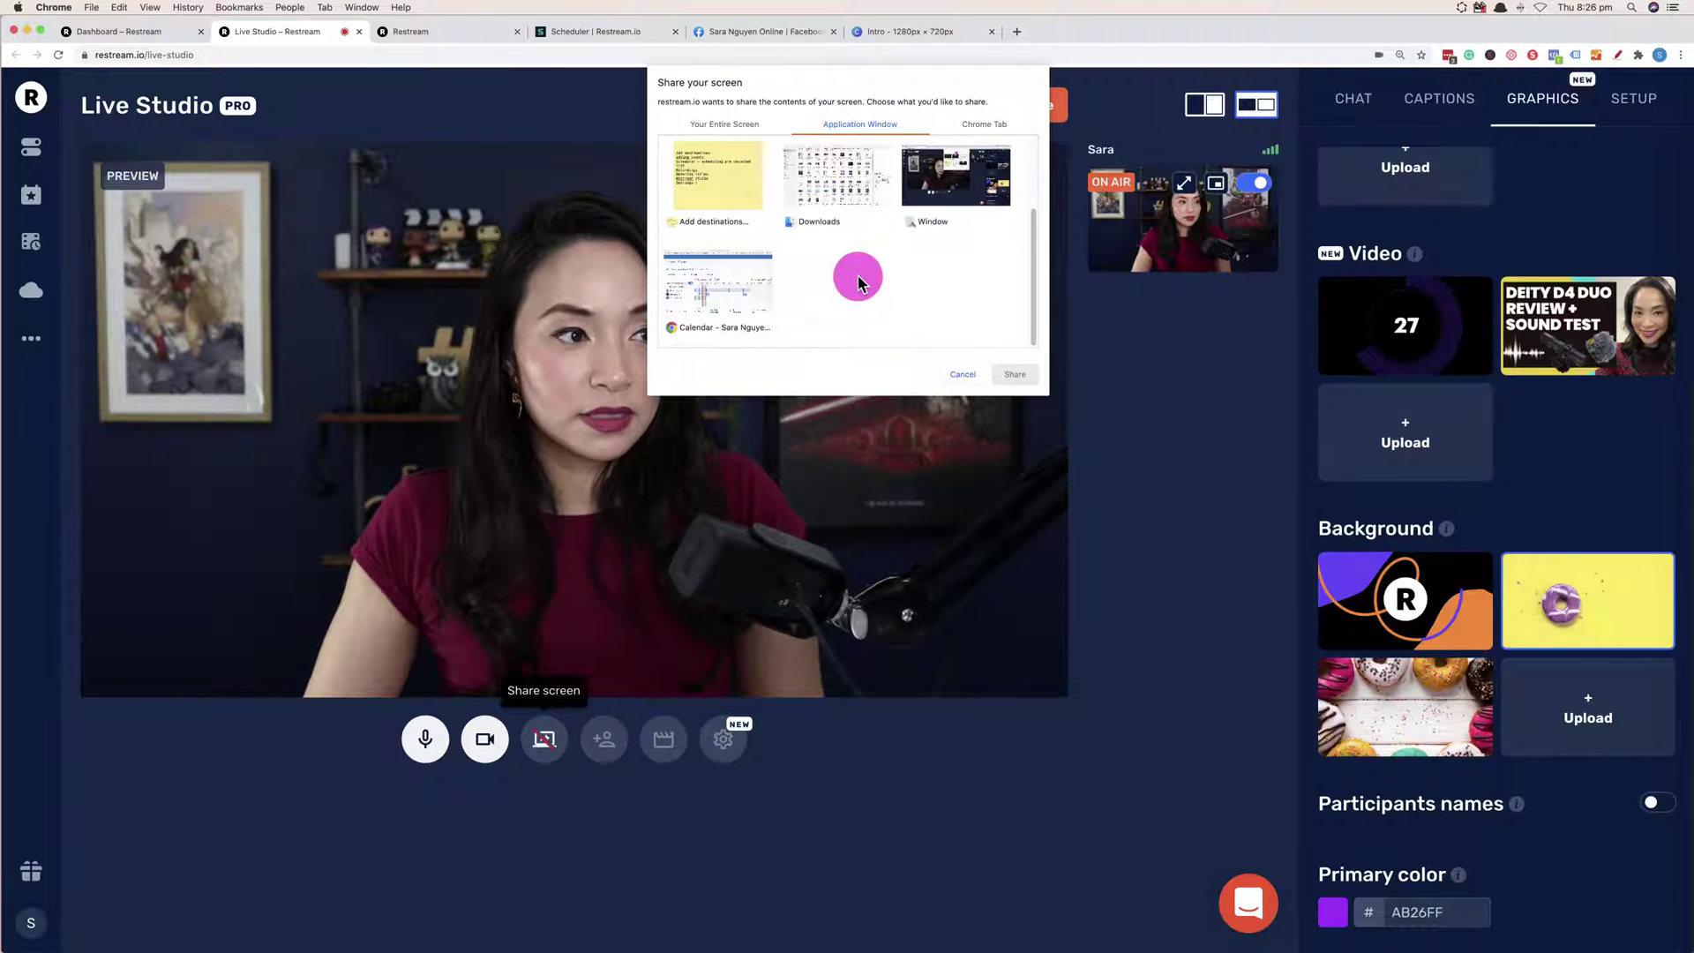
scroll(856, 284, "down", 2)
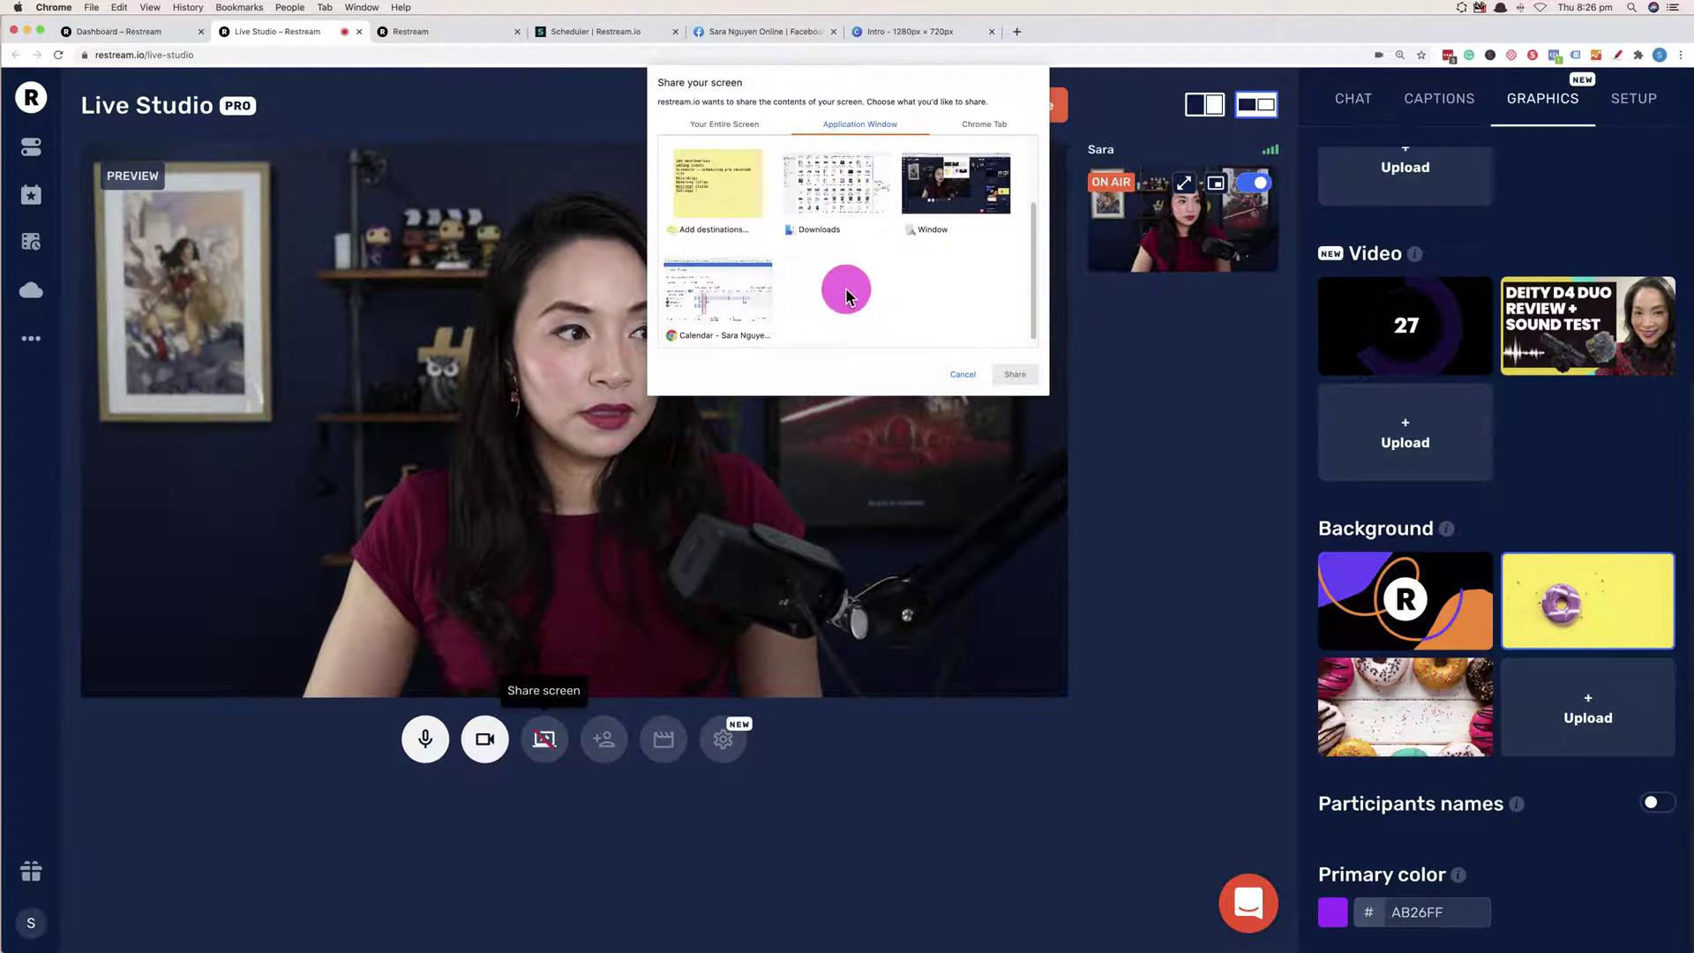
scroll(846, 296, "down", 1)
scroll(846, 295, "up", 2)
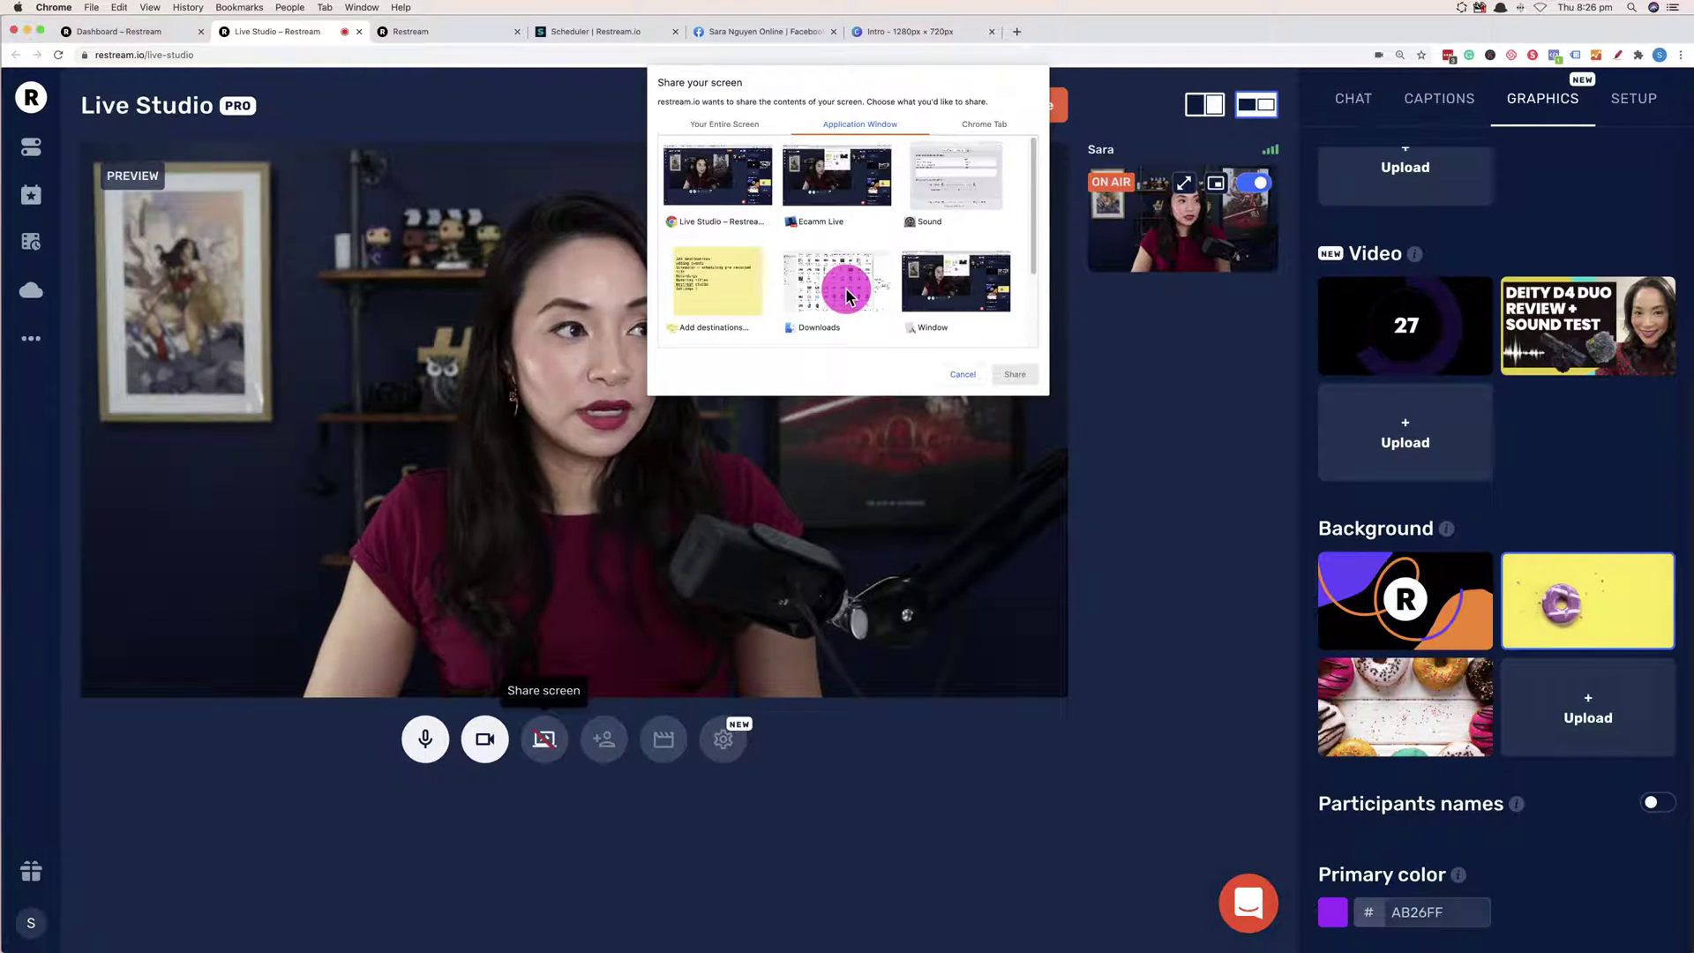
left_click(968, 132)
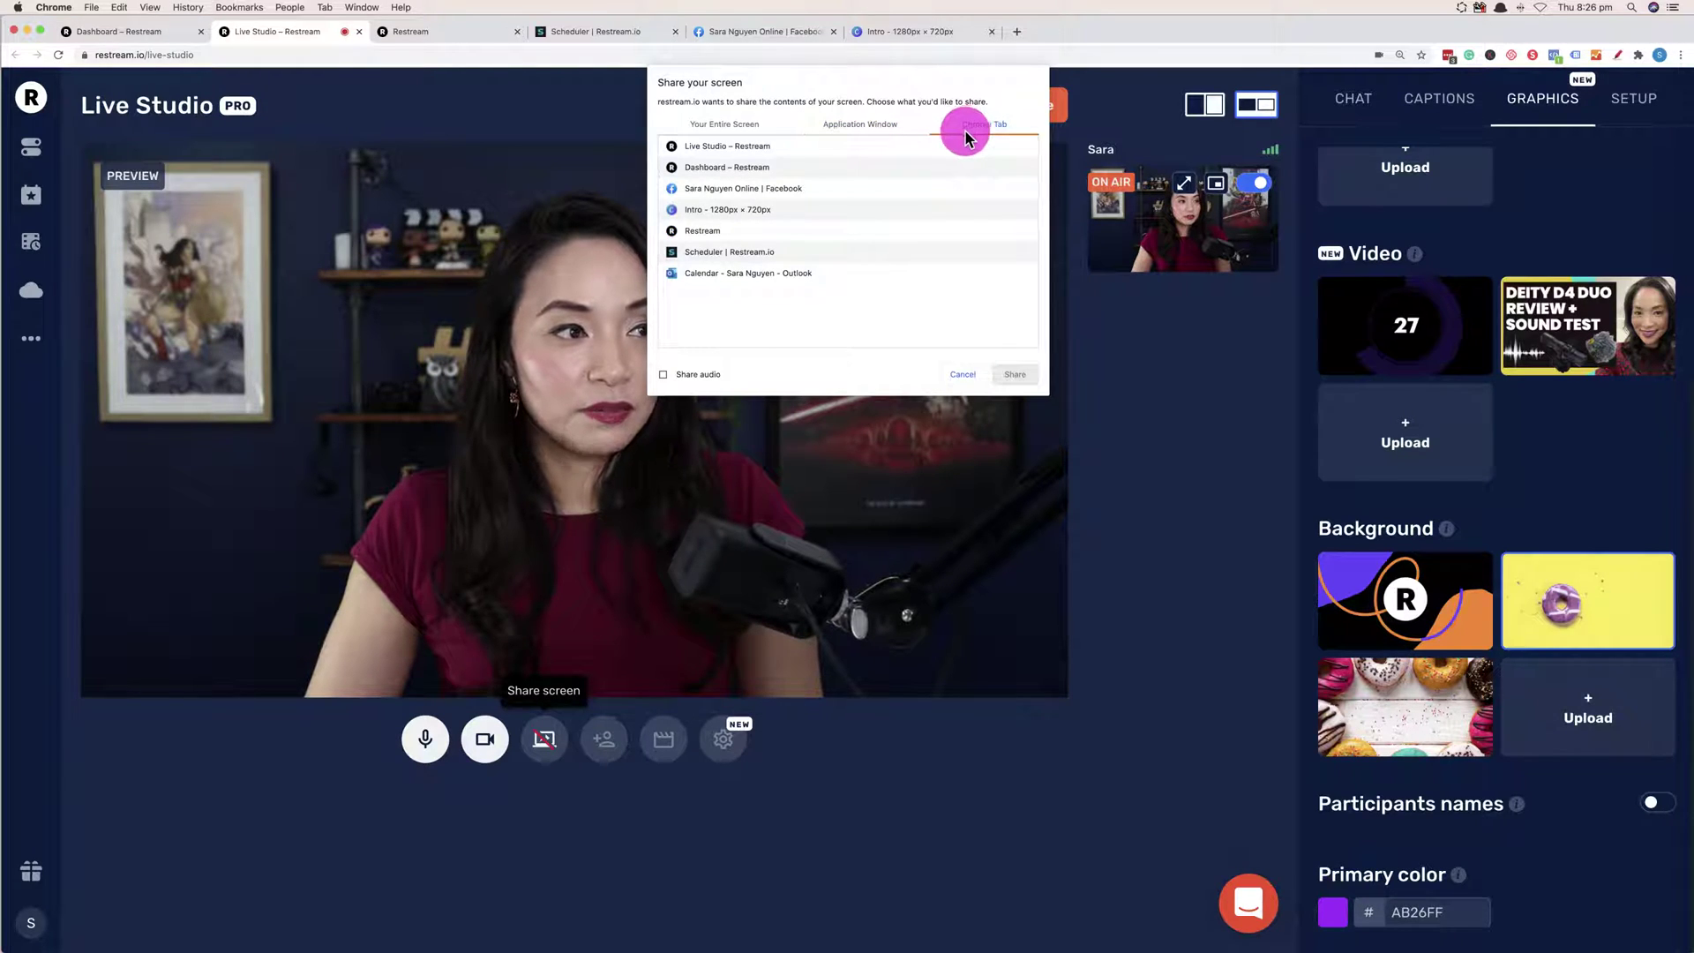
left_click(885, 125)
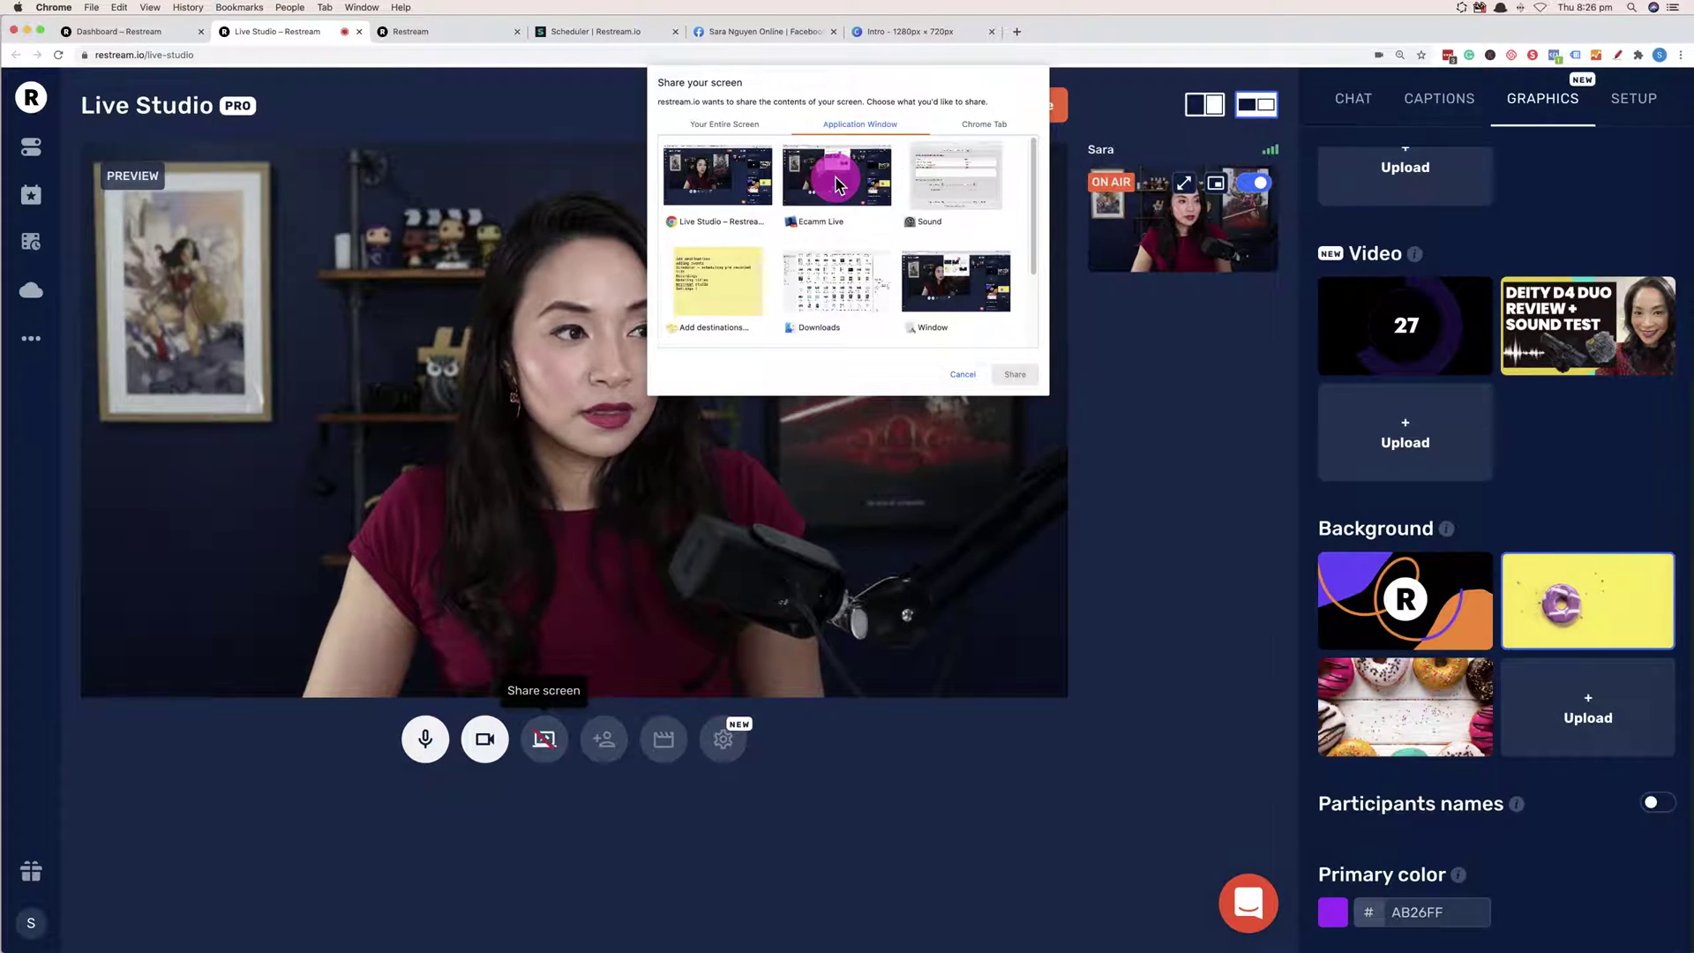
Share the Sound application window and put it on air beside the host's camera.
left_click(947, 190)
left_click(1011, 377)
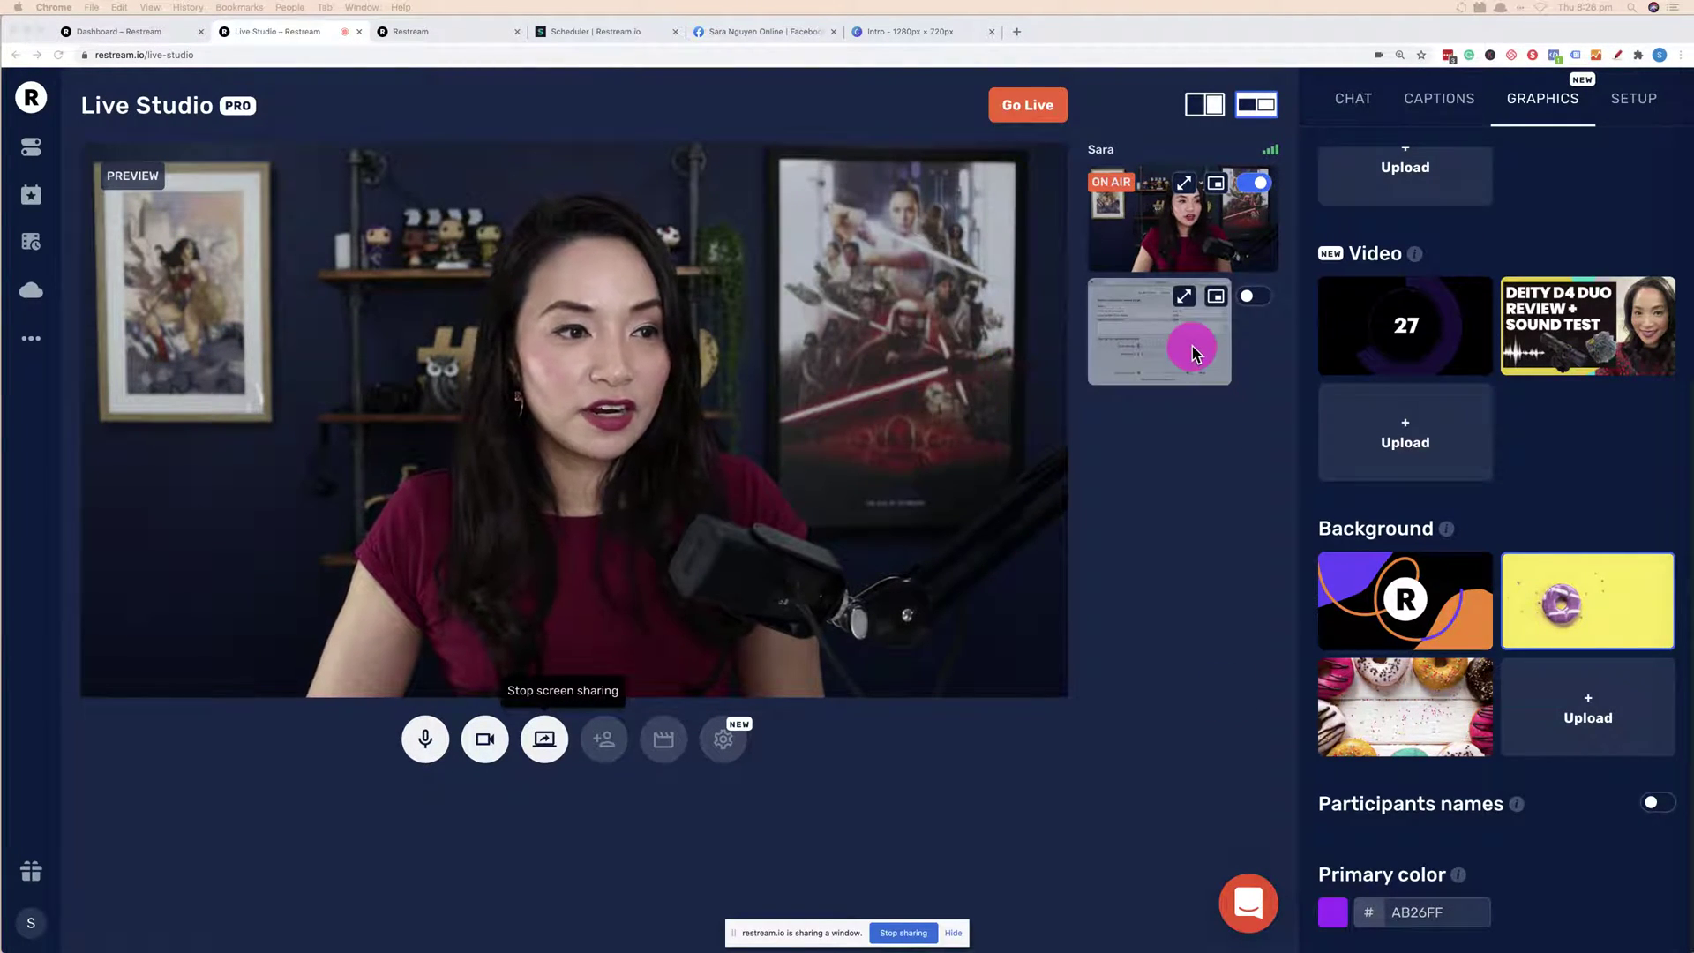
left_click(1249, 296)
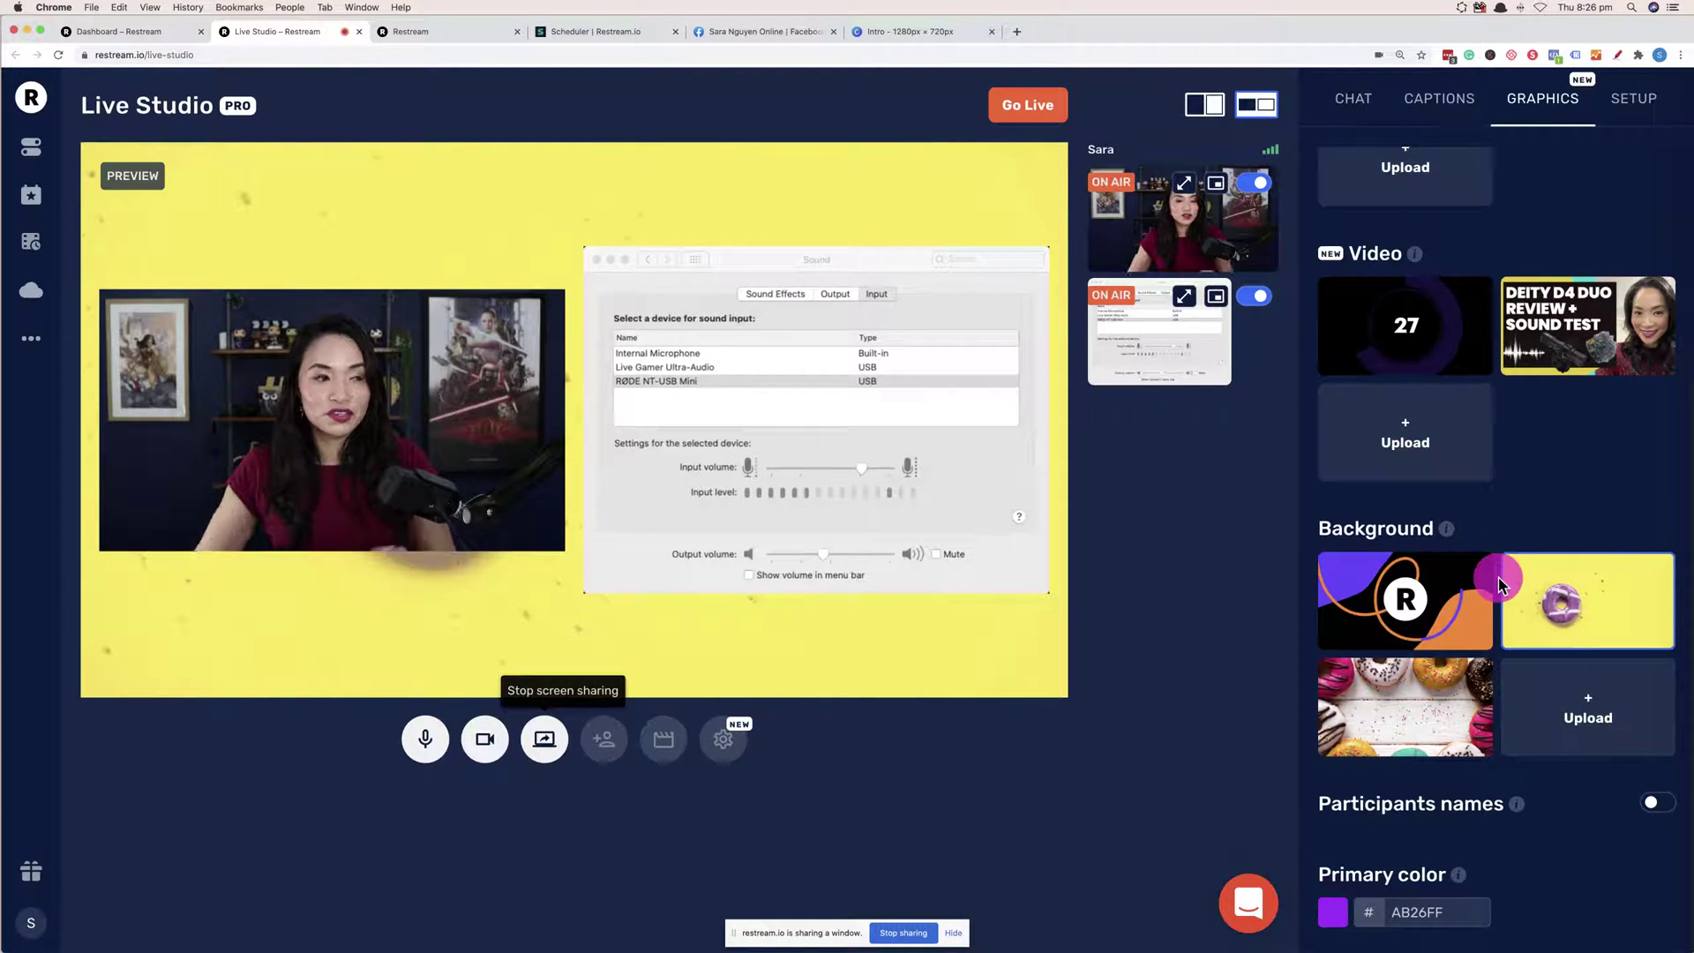
Set the stream background to the assorted donuts image, and open and cancel the file selection for a custom background.
mouse_move(1469, 719)
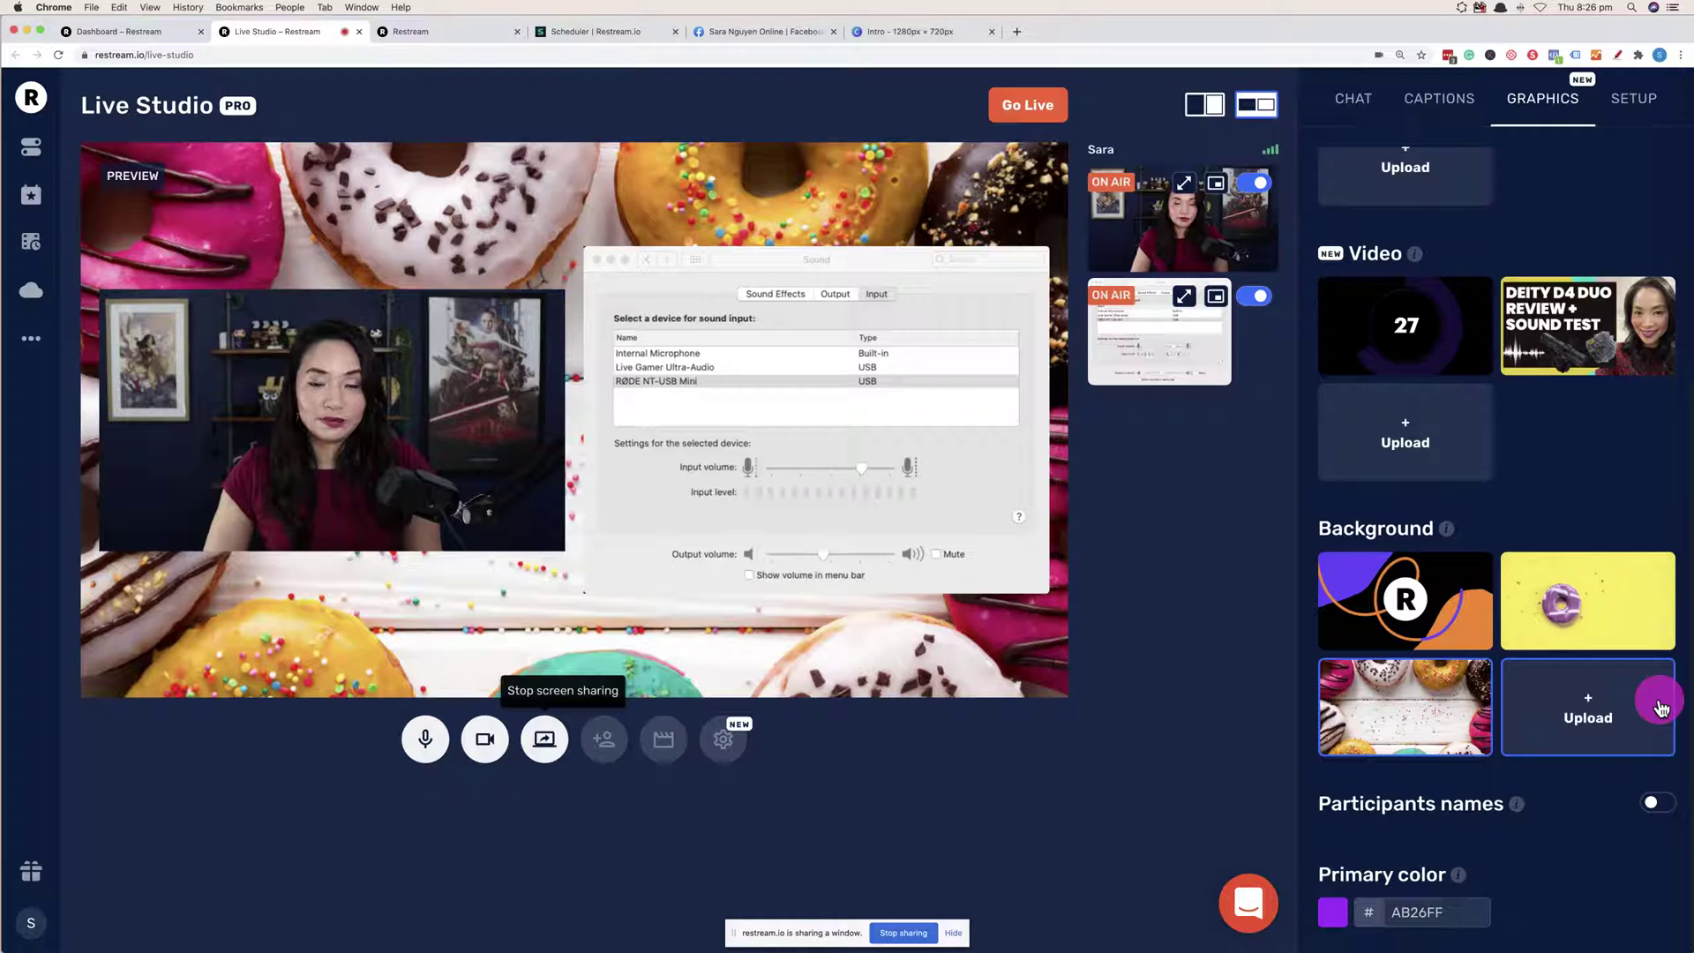
left_click(1615, 711)
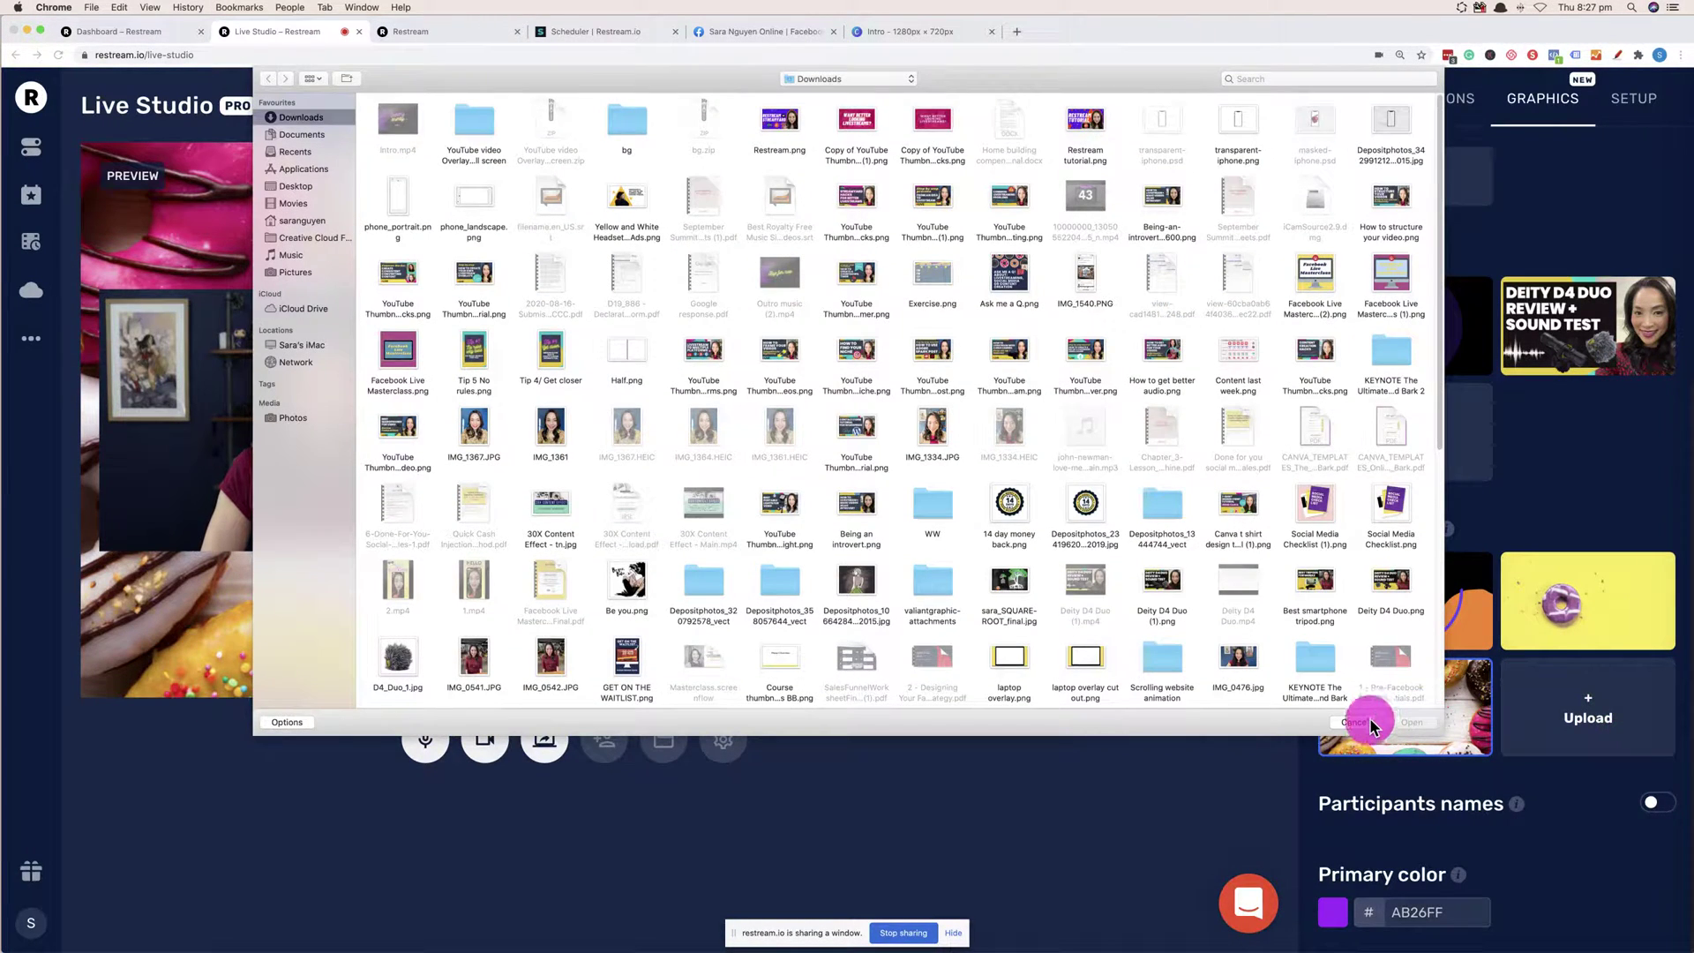
left_click(1357, 722)
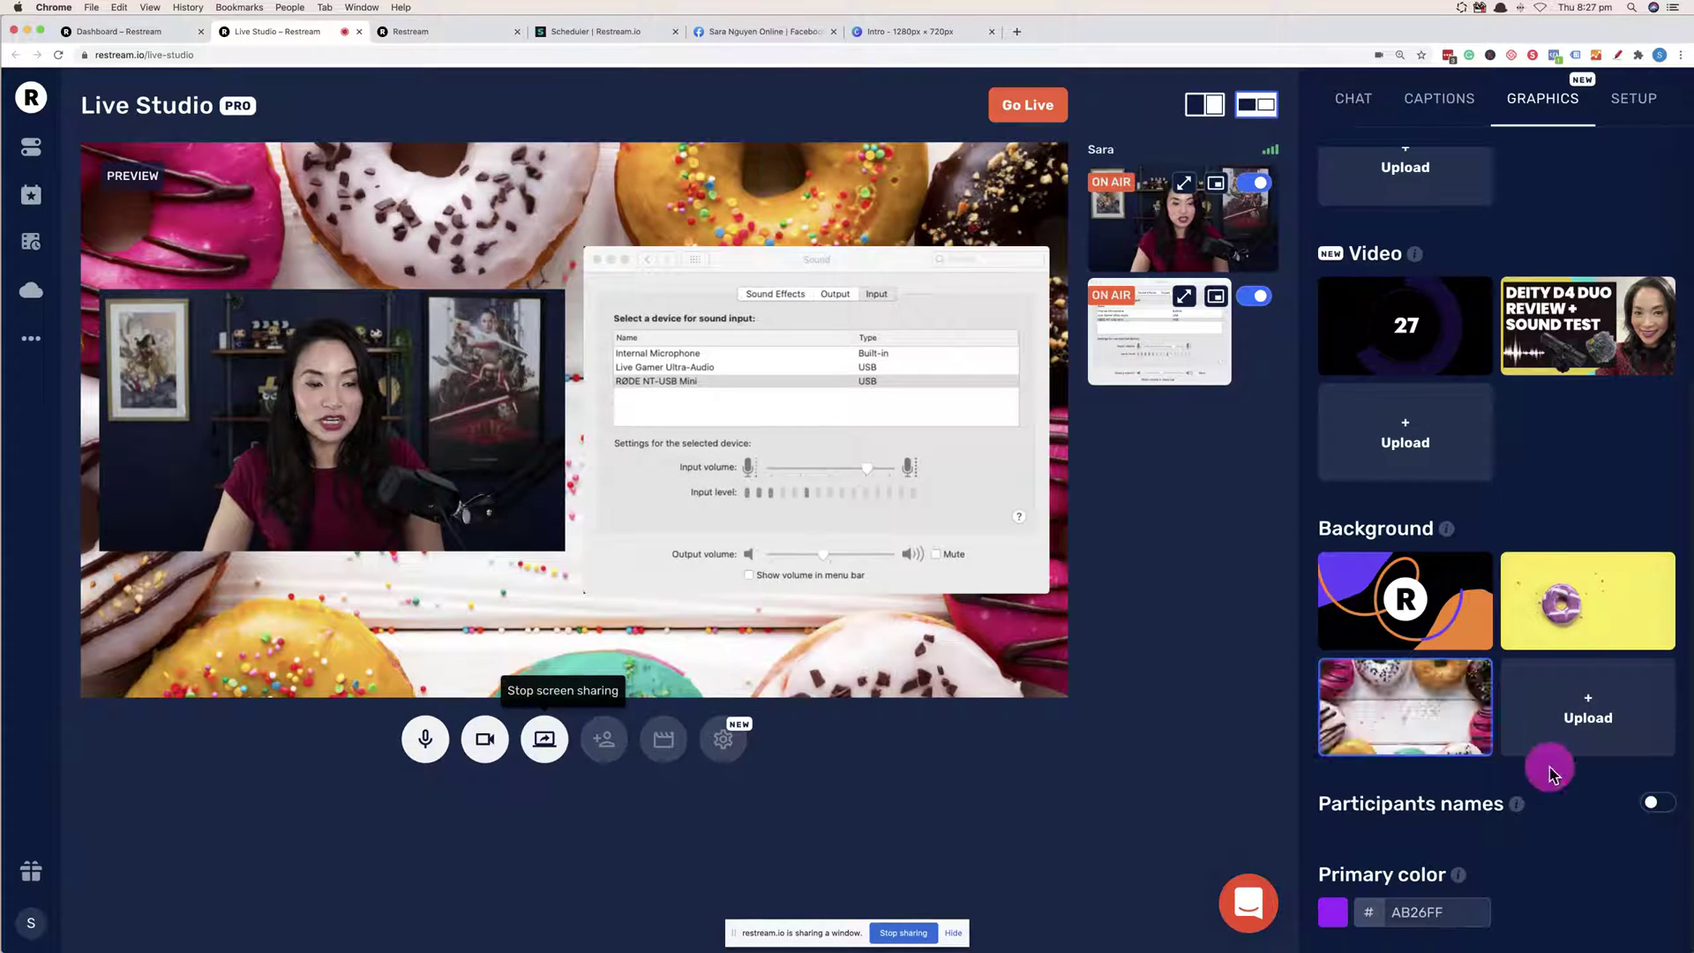
Take the shared Sound window off air and open the stream's title, description and destination setup.
scroll(1550, 773, "up", 4)
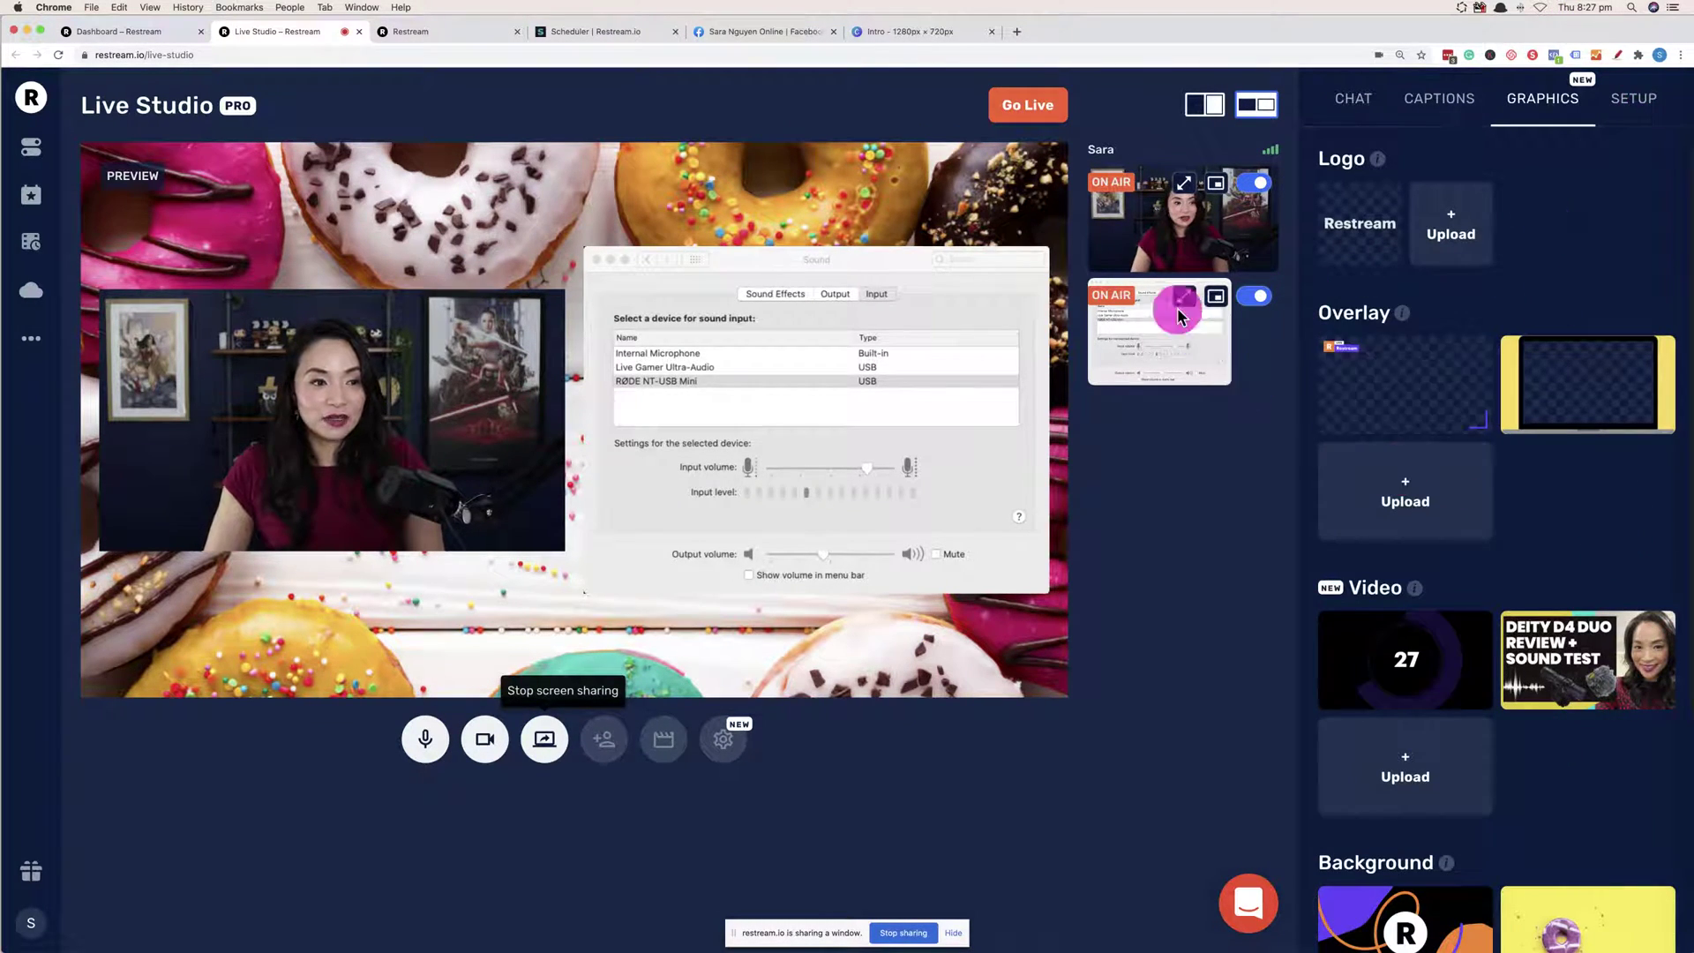
left_click(1255, 297)
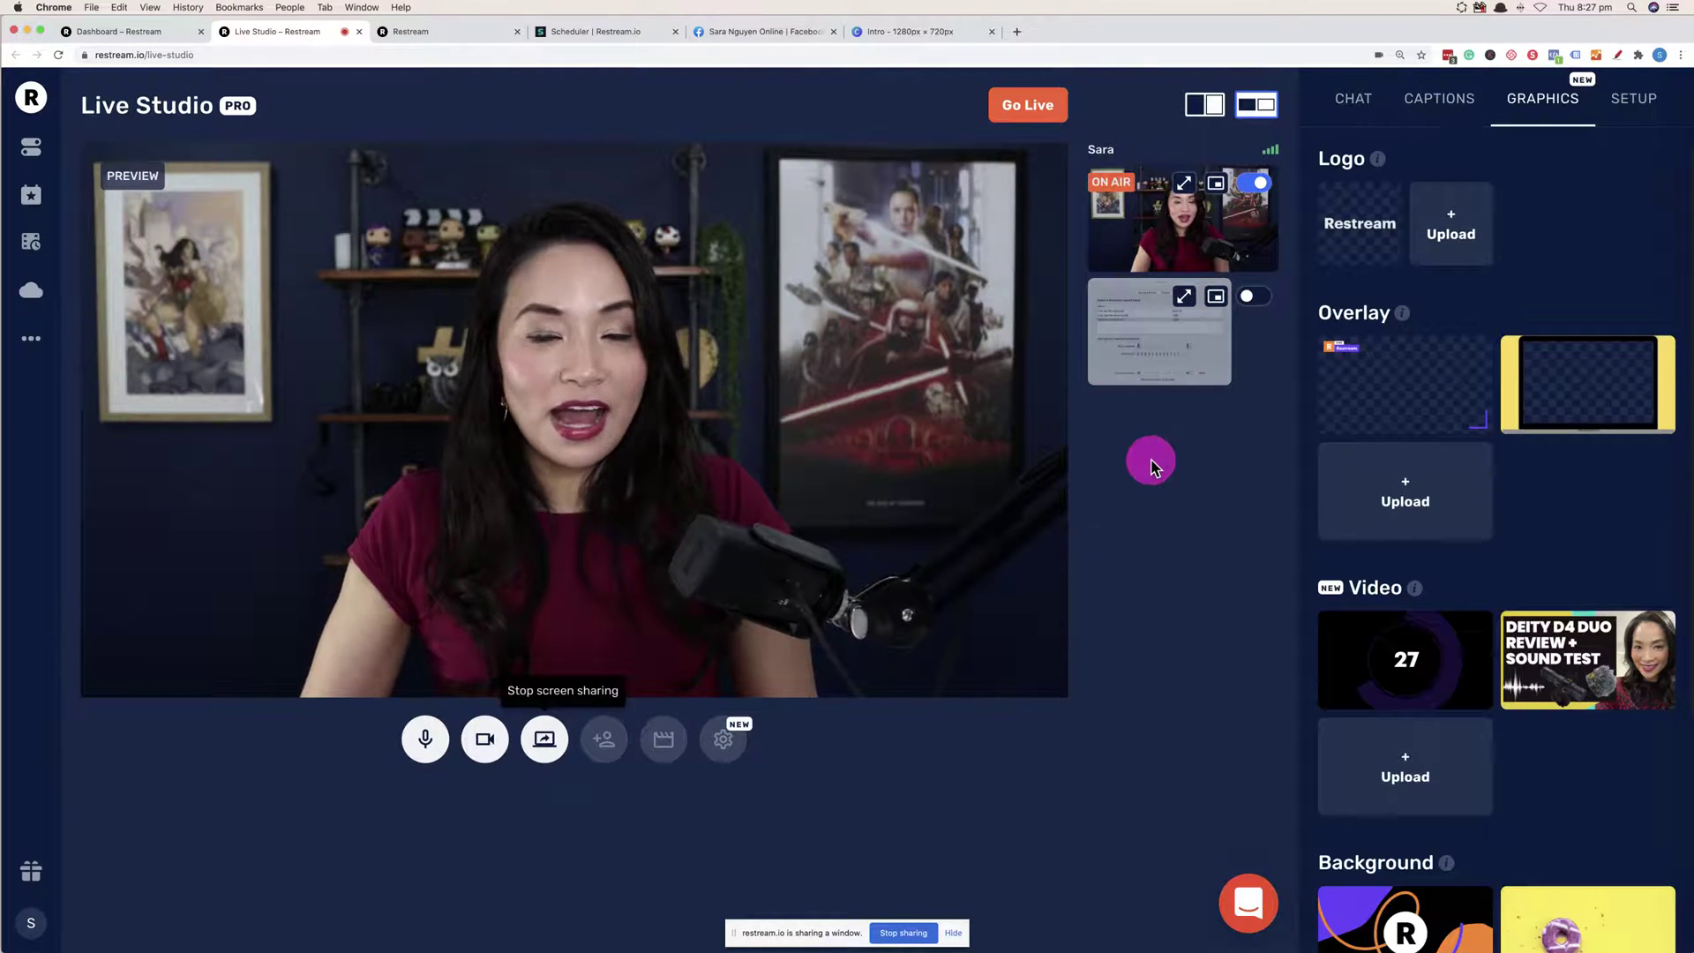
scroll(1637, 791, "down", 4)
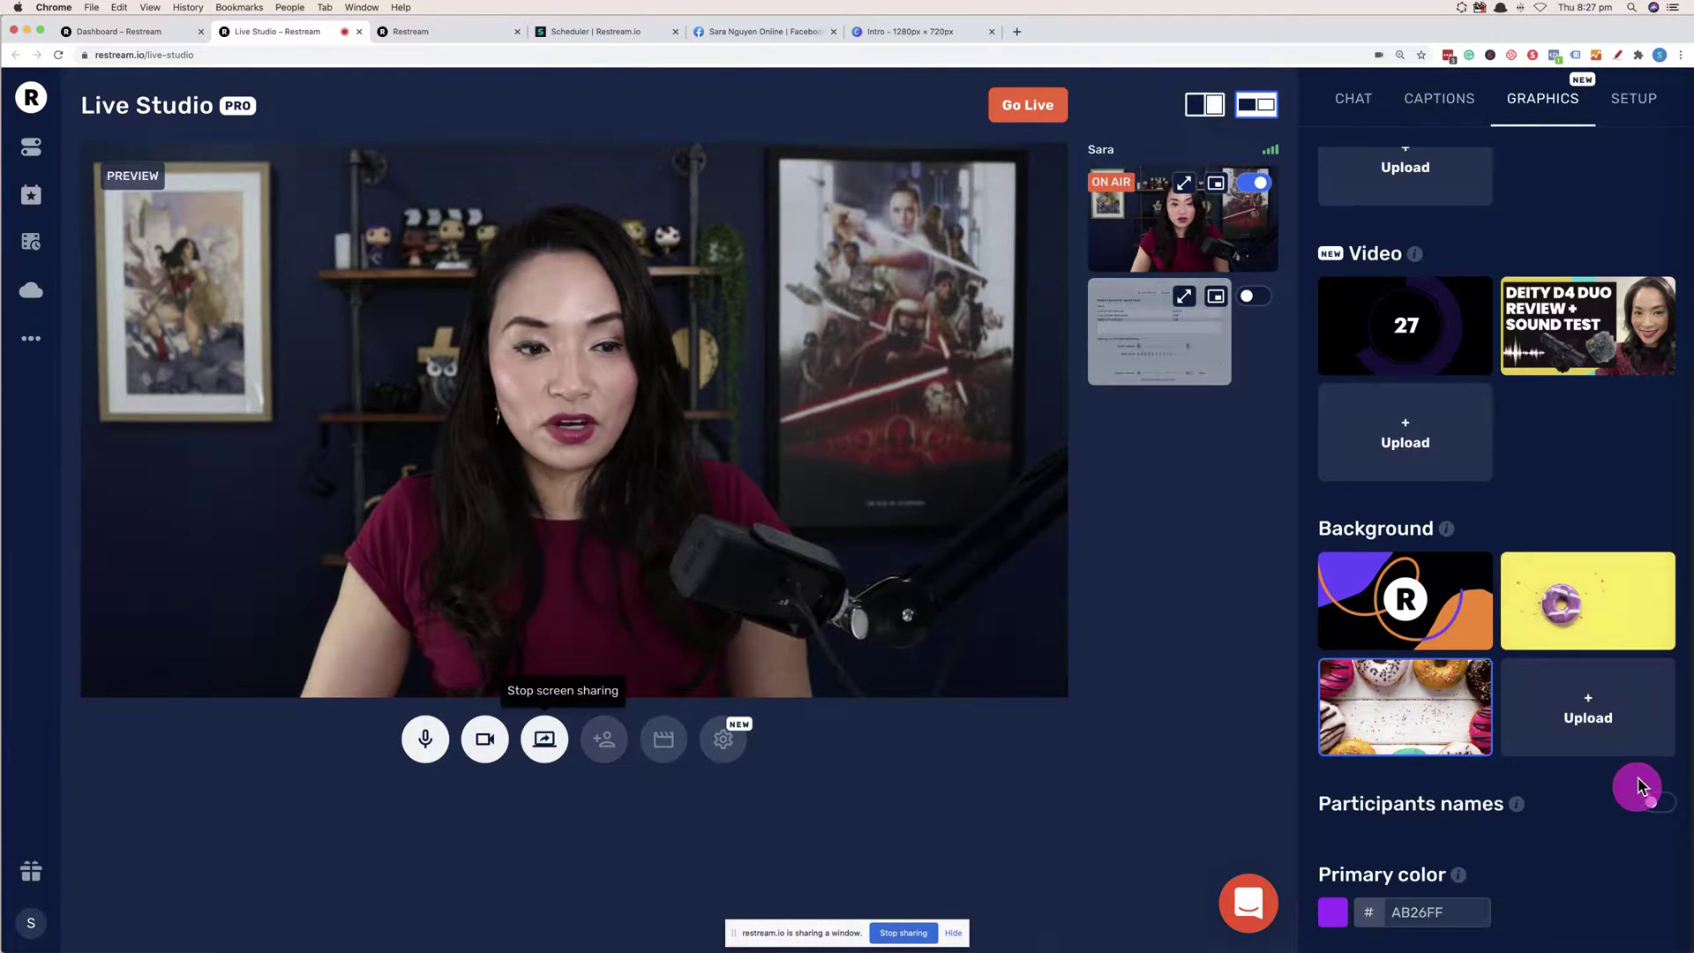
left_click(1644, 105)
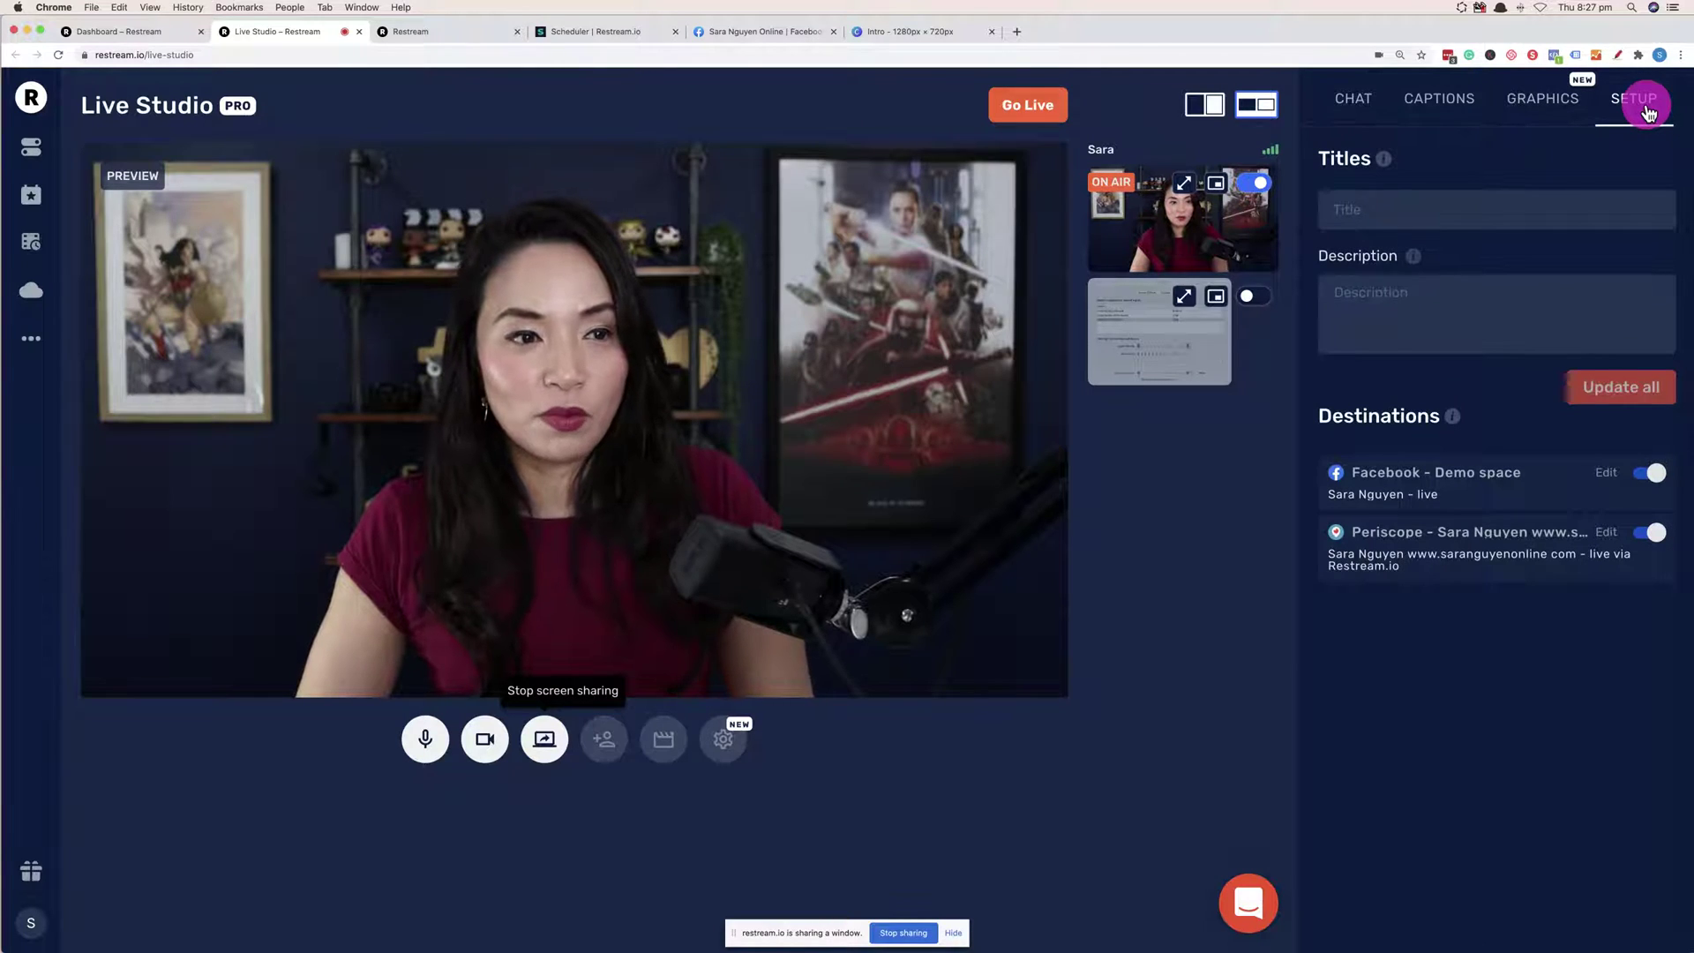